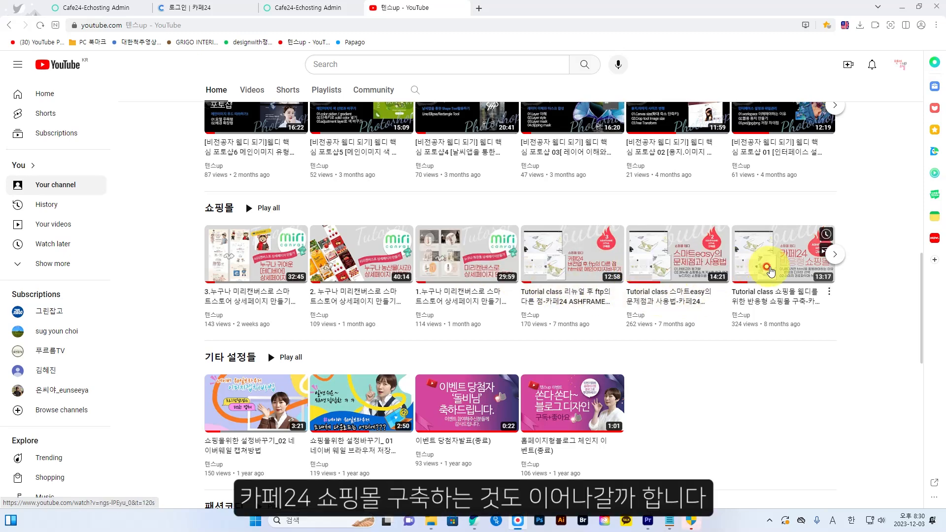
Switch to the Cafe24 admin's 디자인 추가 page and look through the 반응형 design templates on offer
{"action": "left_click", "coordinate": [300, 7]}
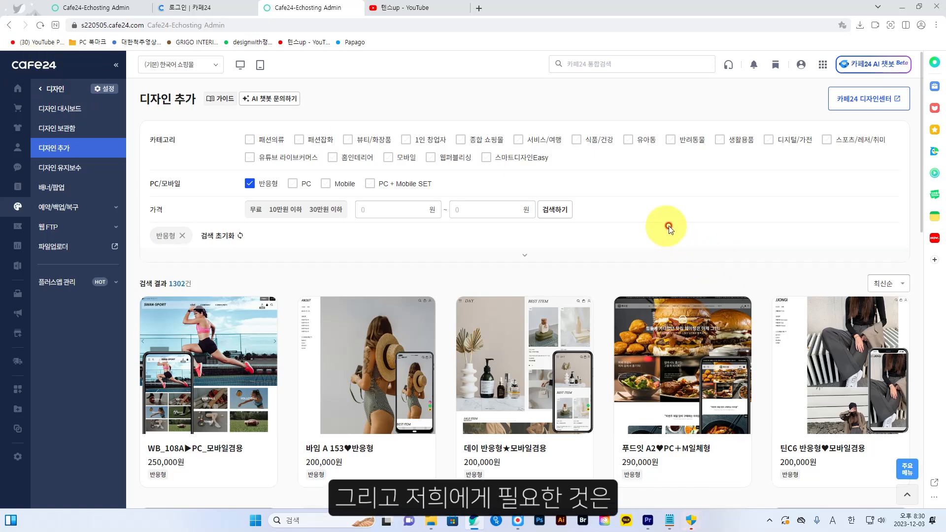
{"action": "scroll", "coordinate": [670, 228], "scroll_direction": "down", "scroll_amount": 5}
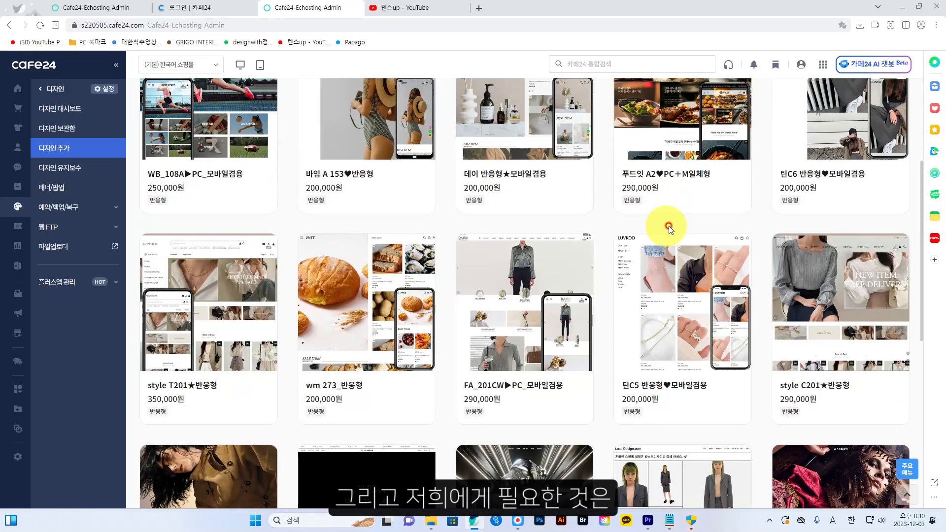
{"action": "scroll", "coordinate": [670, 227], "scroll_direction": "up", "scroll_amount": 4}
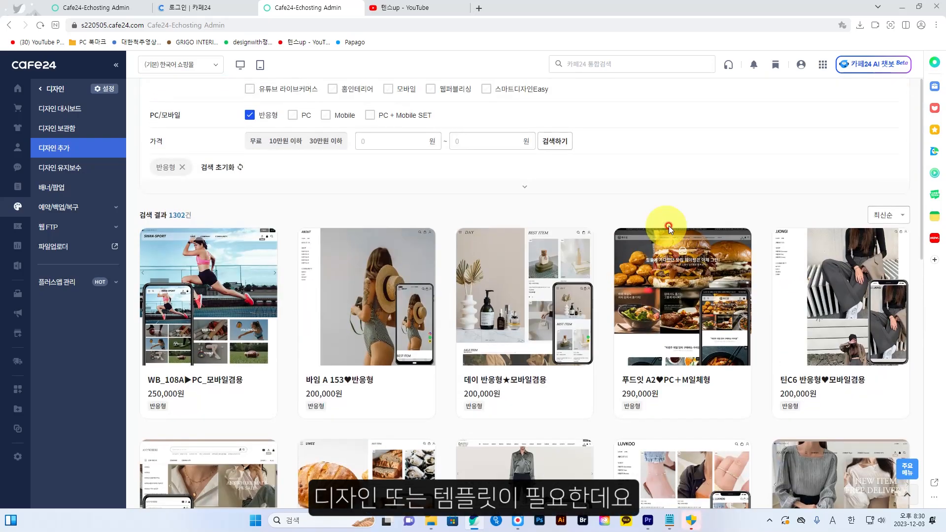
{"action": "scroll", "coordinate": [670, 227], "scroll_direction": "down", "scroll_amount": 9}
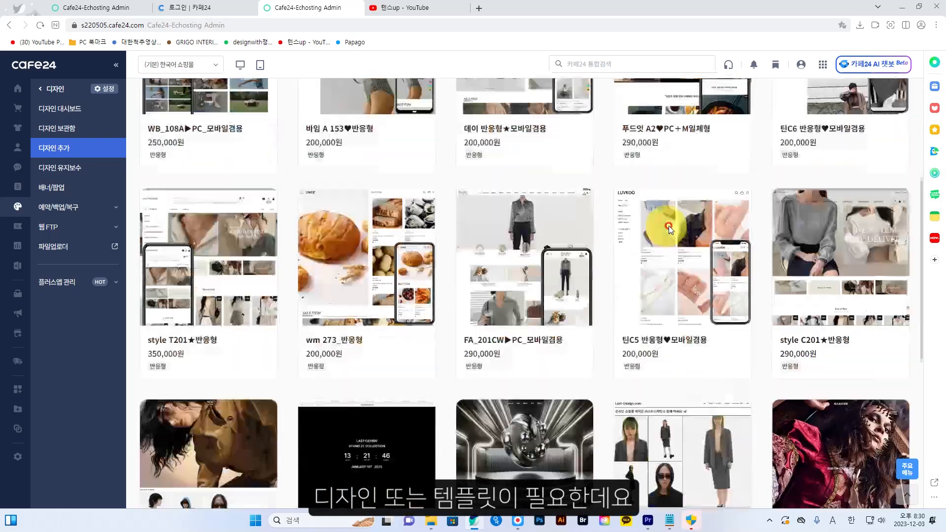
{"action": "scroll", "coordinate": [669, 227], "scroll_direction": "down", "scroll_amount": 3}
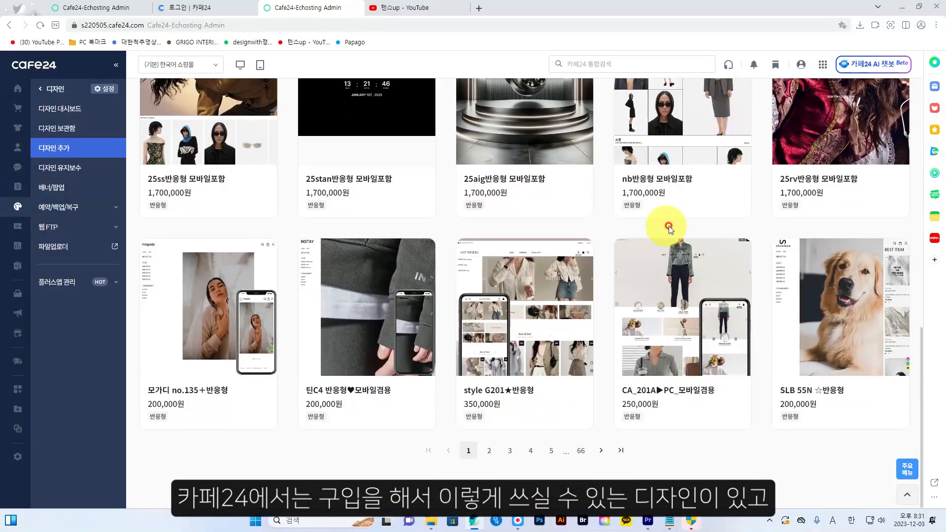
{"action": "scroll", "coordinate": [669, 228], "scroll_direction": "up", "scroll_amount": 12}
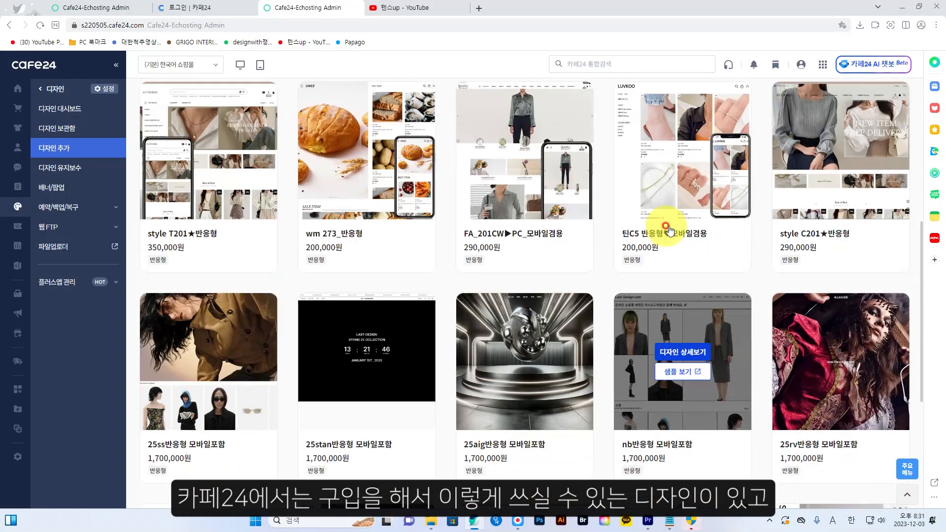
{"action": "scroll", "coordinate": [669, 229], "scroll_direction": "up", "scroll_amount": 2}
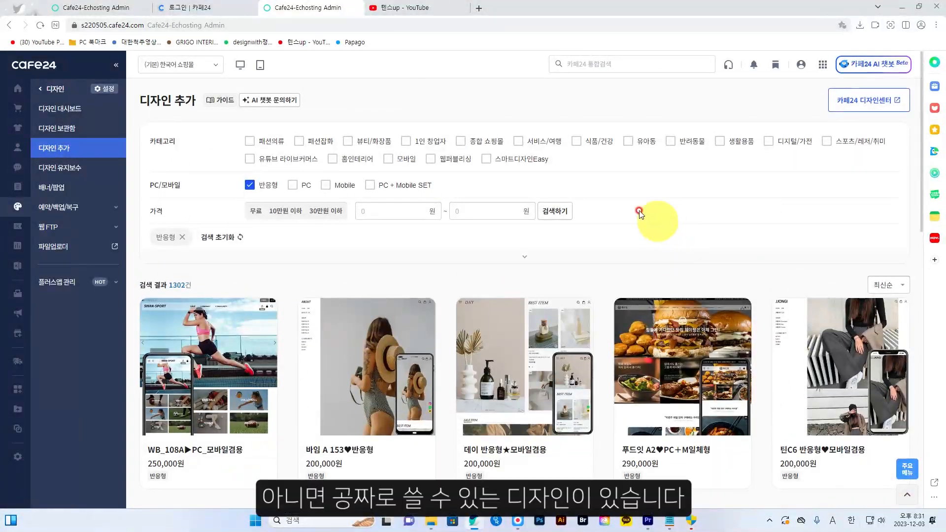
Filter the 반응형 designs by the 스마트디자인Easy category and look through the free templates
{"action": "left_click", "coordinate": [487, 161]}
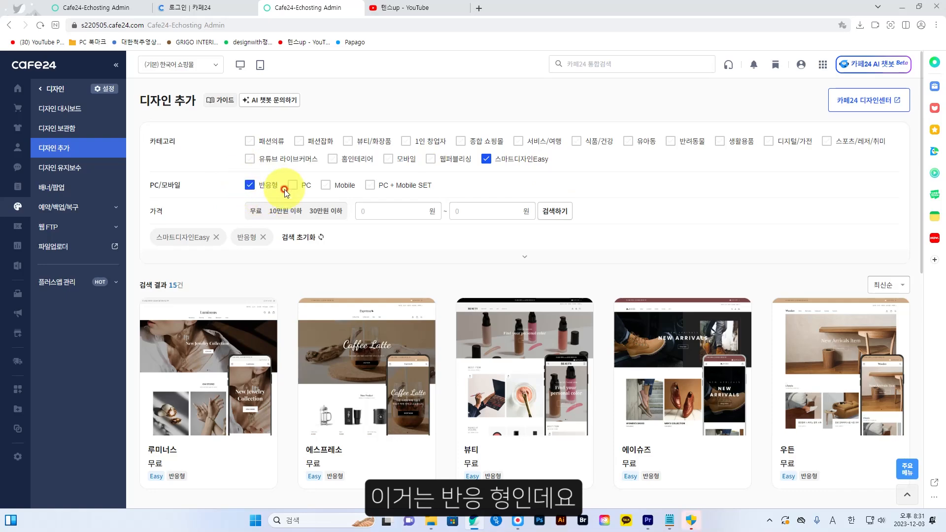
{"action": "scroll", "coordinate": [808, 257], "scroll_direction": "down", "scroll_amount": 4}
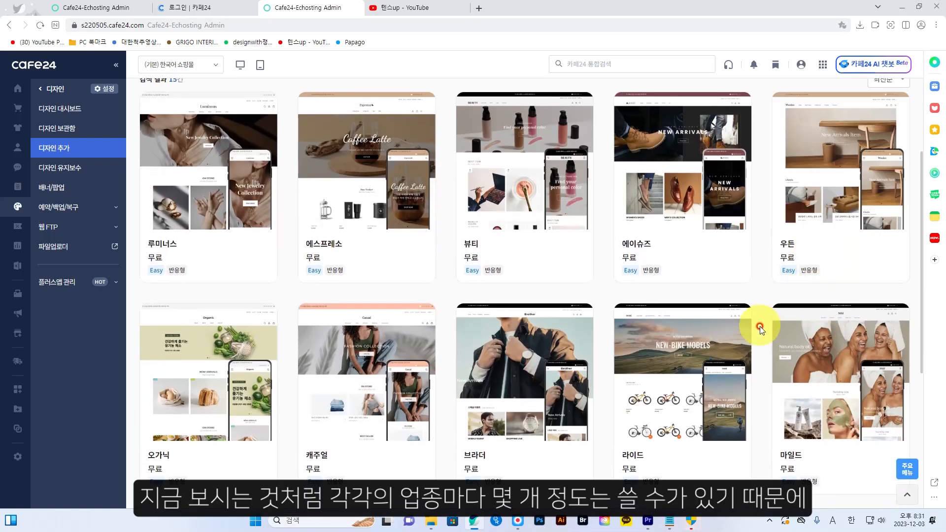
{"action": "scroll", "coordinate": [760, 329], "scroll_direction": "down", "scroll_amount": 5}
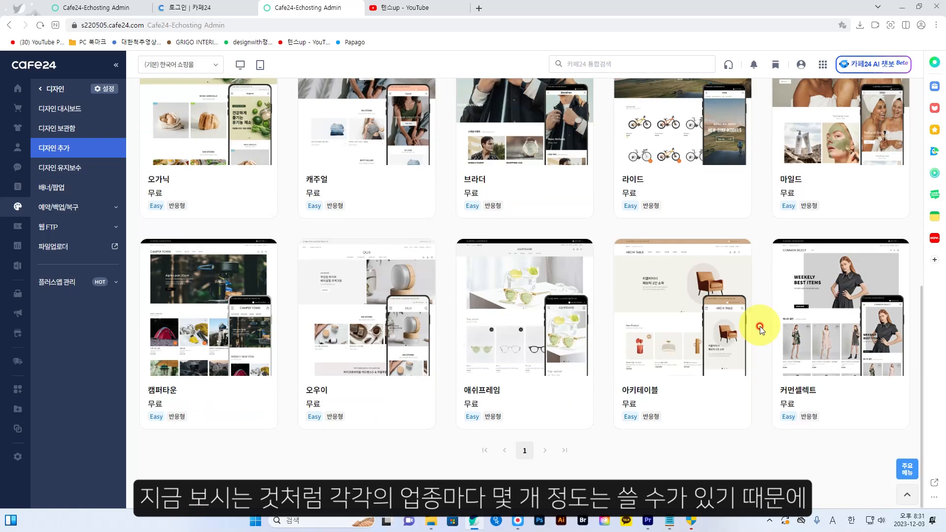
{"action": "scroll", "coordinate": [760, 329], "scroll_direction": "up", "scroll_amount": 8}
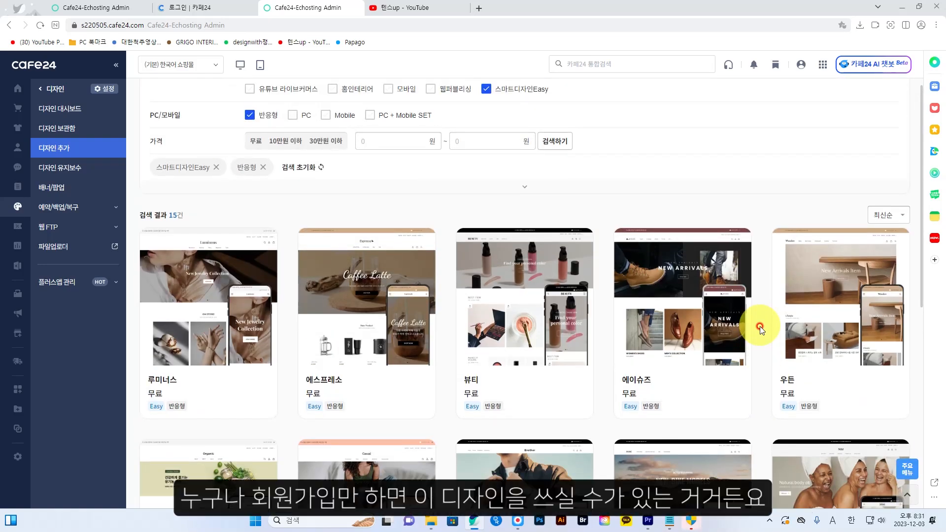
{"action": "scroll", "coordinate": [759, 326], "scroll_direction": "down", "scroll_amount": 3}
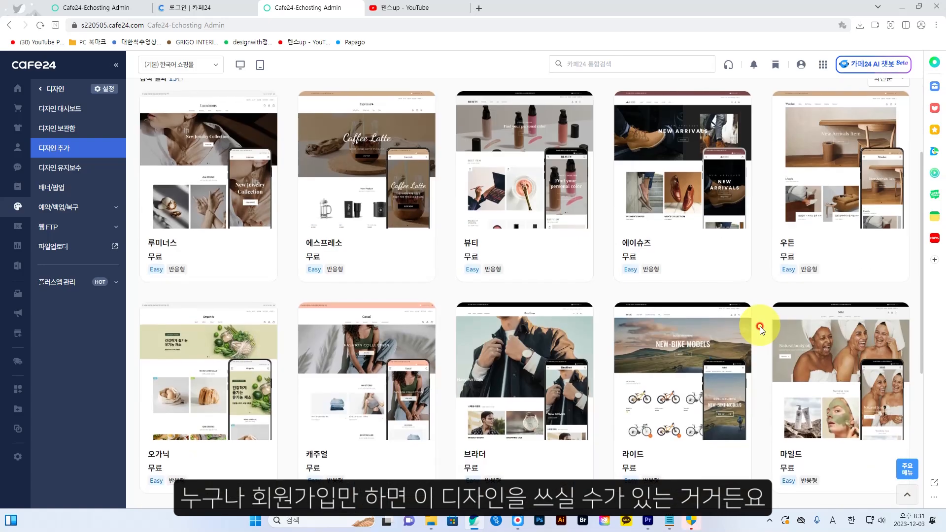
{"action": "scroll", "coordinate": [760, 326], "scroll_direction": "down", "scroll_amount": 4}
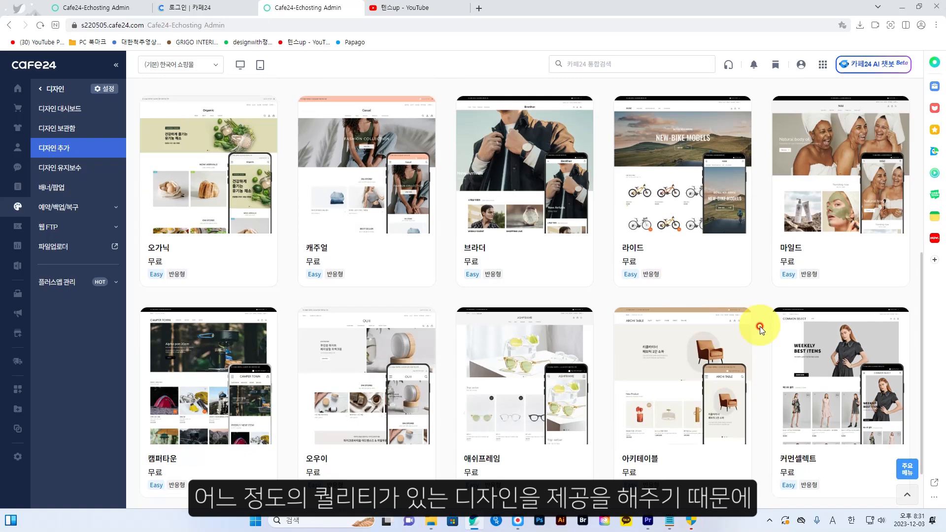
{"action": "scroll", "coordinate": [760, 326], "scroll_direction": "up", "scroll_amount": 4}
{"action": "scroll", "coordinate": [760, 327], "scroll_direction": "up", "scroll_amount": 4}
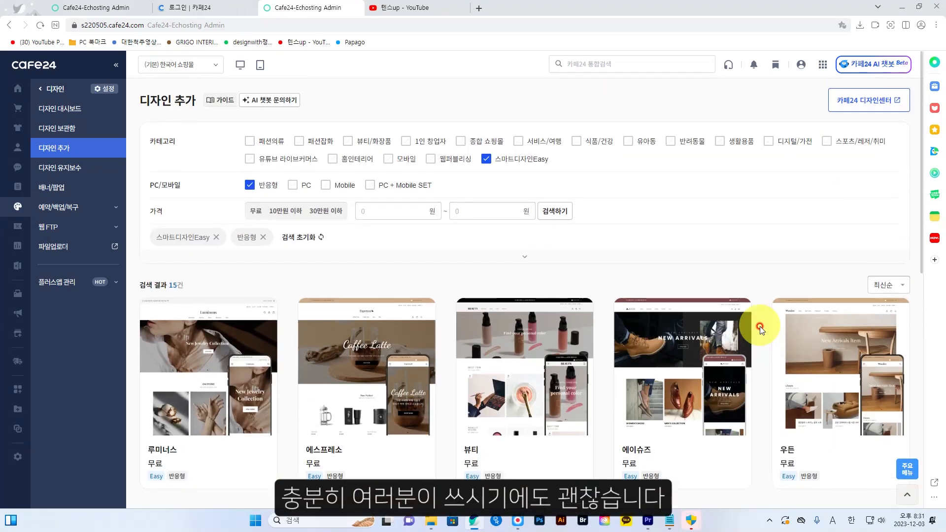
{"action": "scroll", "coordinate": [760, 326], "scroll_direction": "down", "scroll_amount": 10}
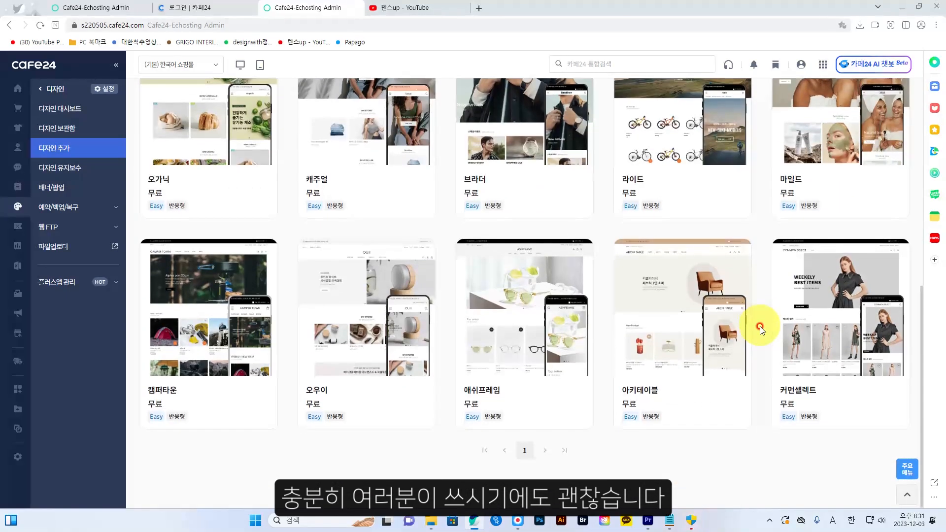
{"action": "mouse_move", "coordinate": [687, 358]}
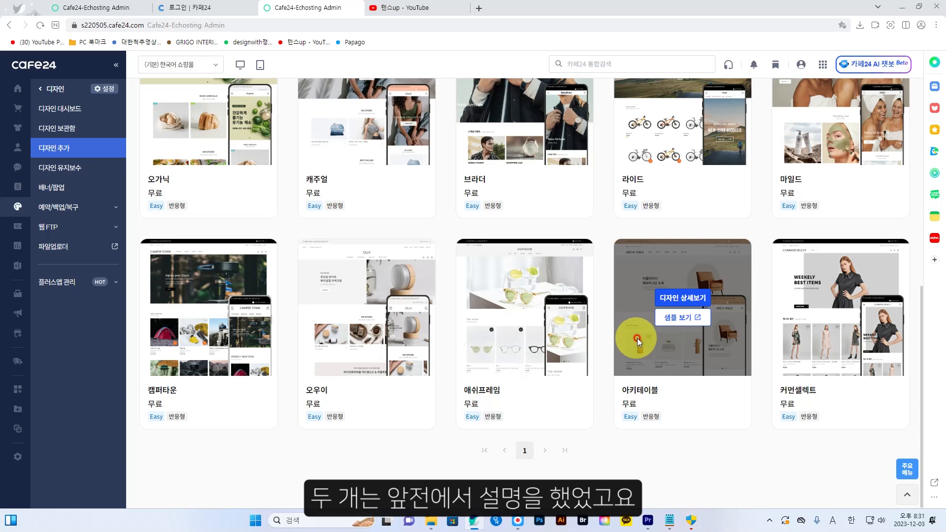
{"action": "mouse_move", "coordinate": [387, 414]}
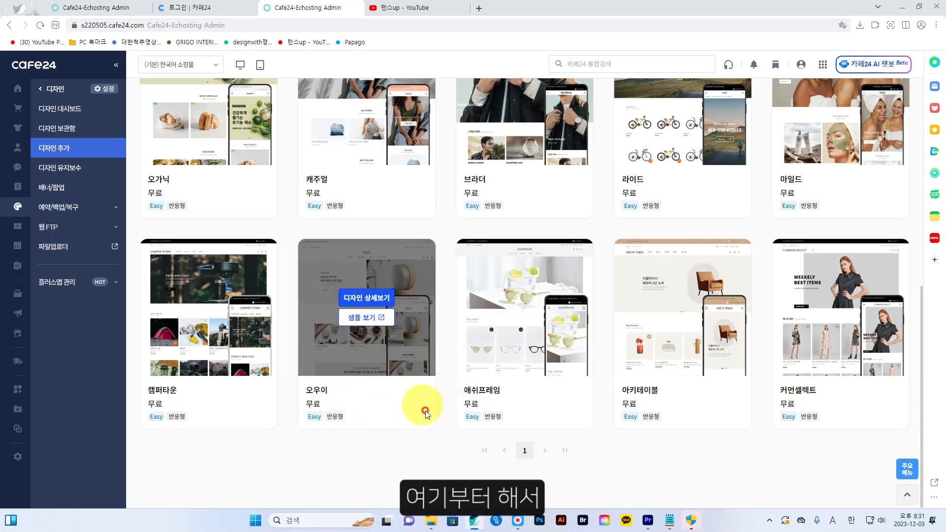
{"action": "scroll", "coordinate": [442, 237], "scroll_direction": "up", "scroll_amount": 3}
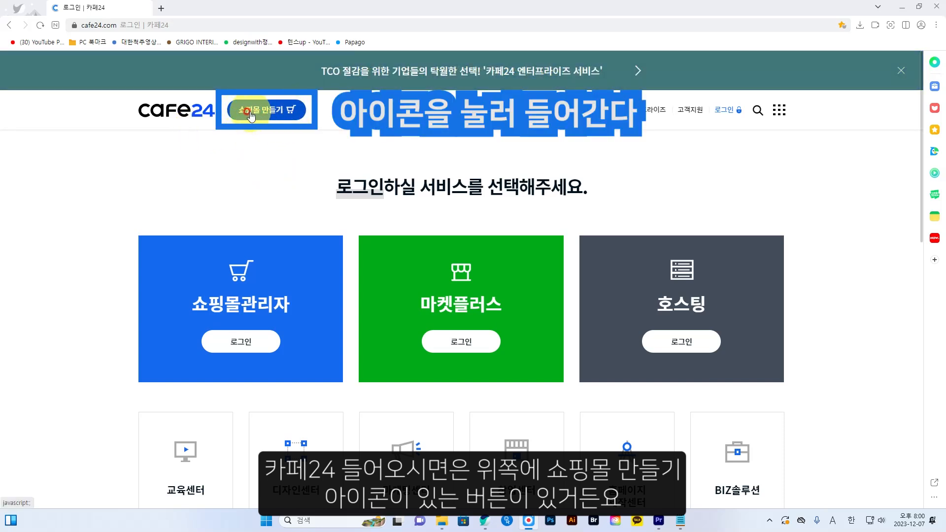
Start creating a shopping mall on the Cafe24 site and choose 화장품/미용 as the product category
{"action": "left_click", "coordinate": [276, 111]}
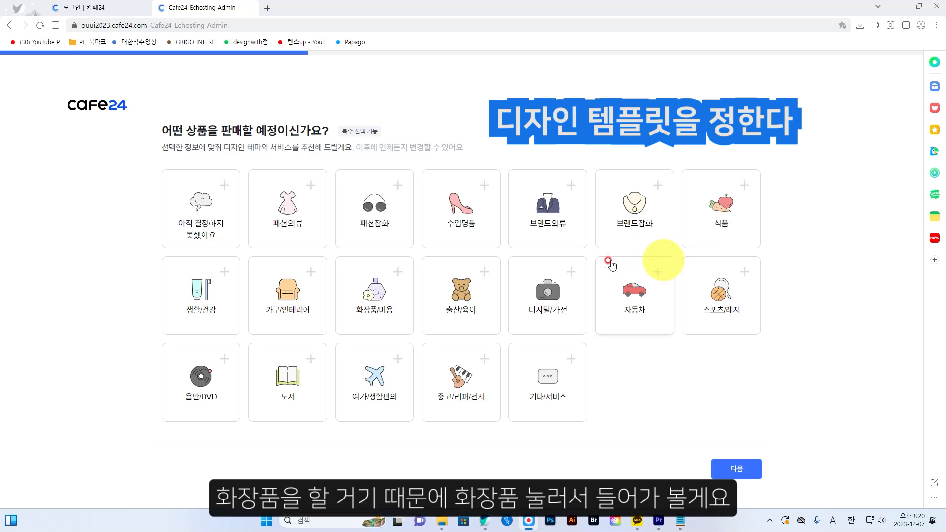
{"action": "left_click", "coordinate": [372, 295]}
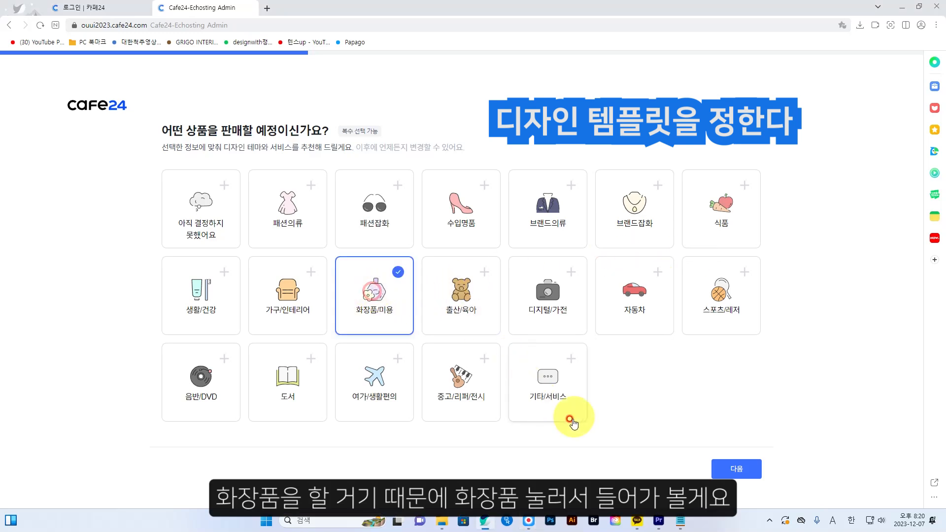
{"action": "left_click", "coordinate": [736, 473]}
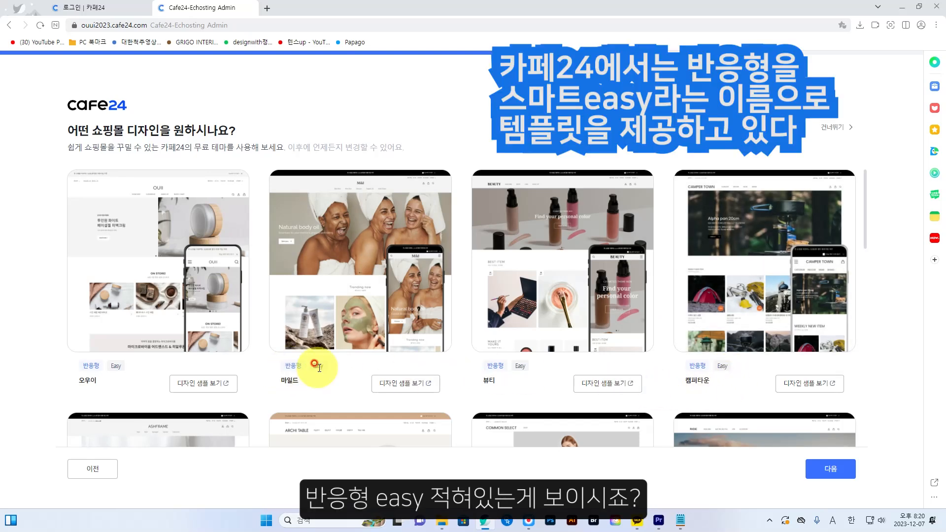
Browse the free mall designs, select the 오우이 template and continue to the shop information
{"action": "scroll", "coordinate": [359, 382], "scroll_direction": "down", "scroll_amount": 7}
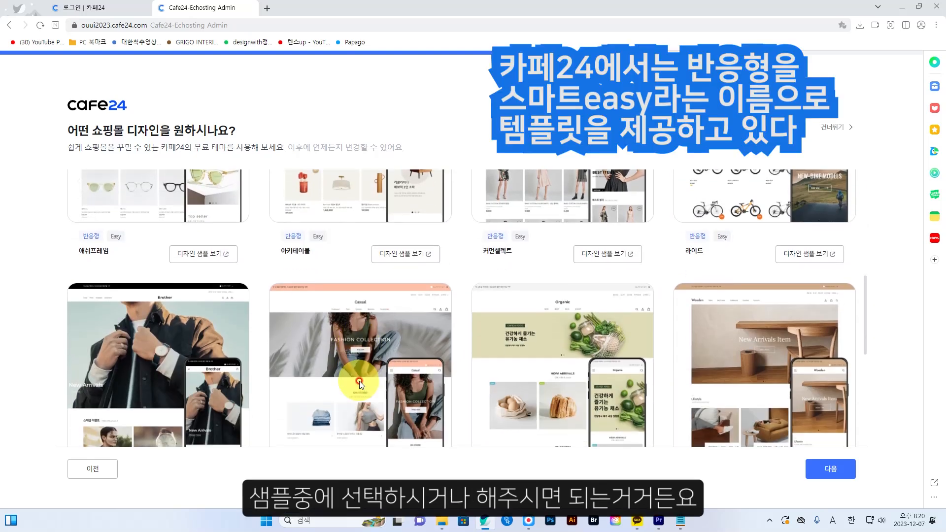
{"action": "scroll", "coordinate": [359, 381], "scroll_direction": "down", "scroll_amount": 6}
{"action": "scroll", "coordinate": [360, 382], "scroll_direction": "up", "scroll_amount": 6}
{"action": "scroll", "coordinate": [360, 383], "scroll_direction": "up", "scroll_amount": 7}
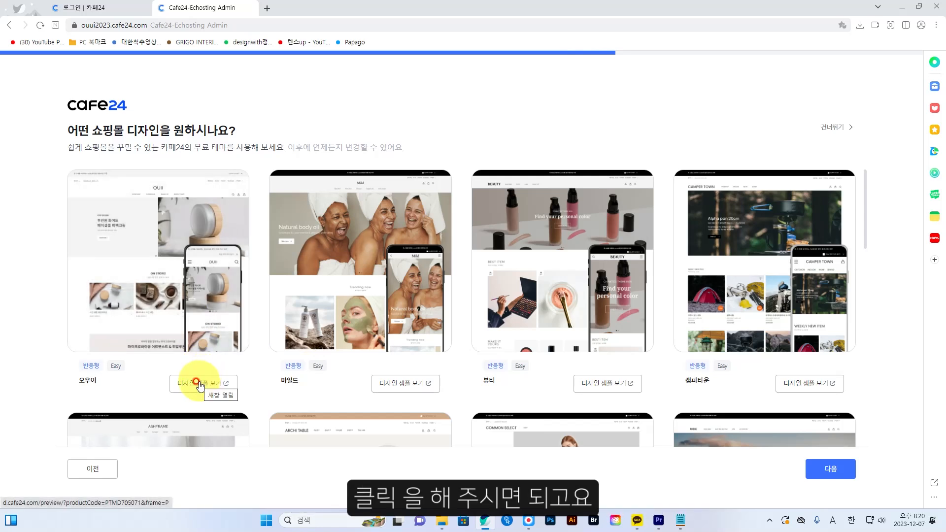
{"action": "left_click", "coordinate": [228, 197]}
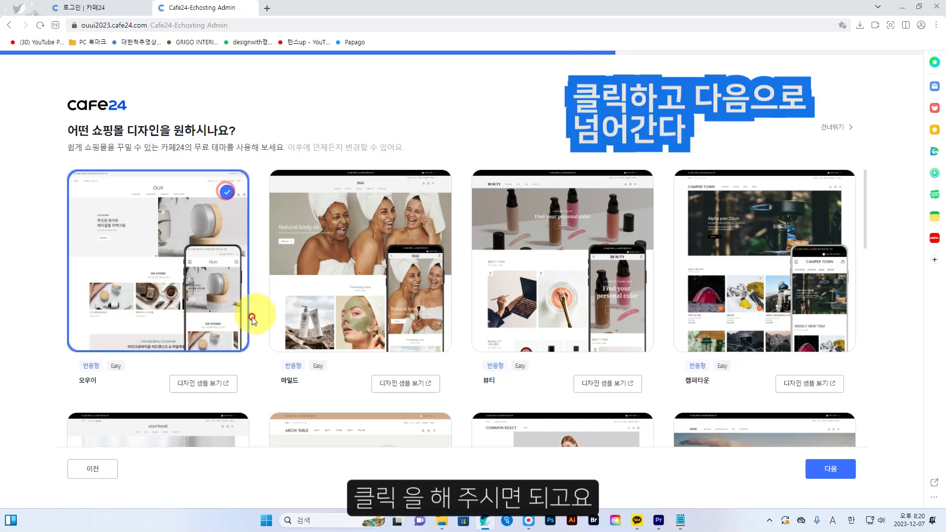
{"action": "left_click", "coordinate": [843, 473]}
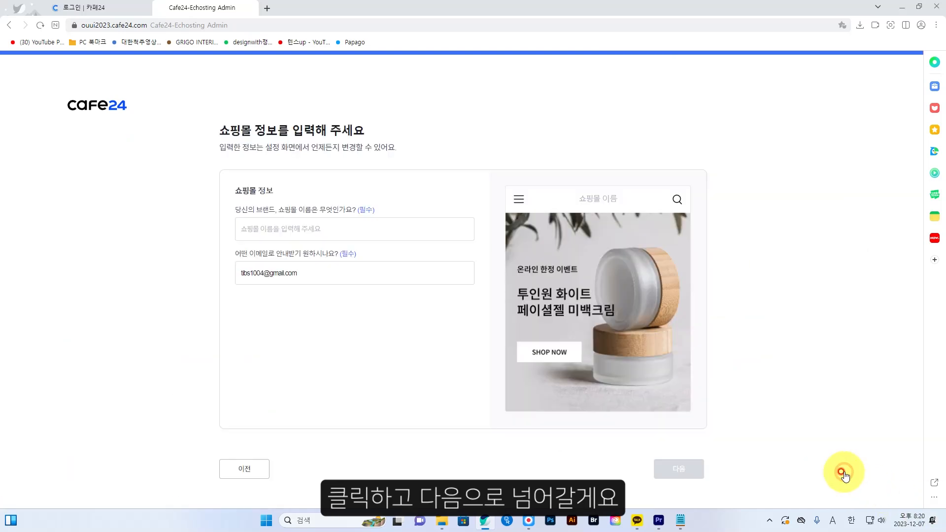
Enter ouui2023 as the shopping mall name and submit the shop information
{"action": "left_click", "coordinate": [316, 231]}
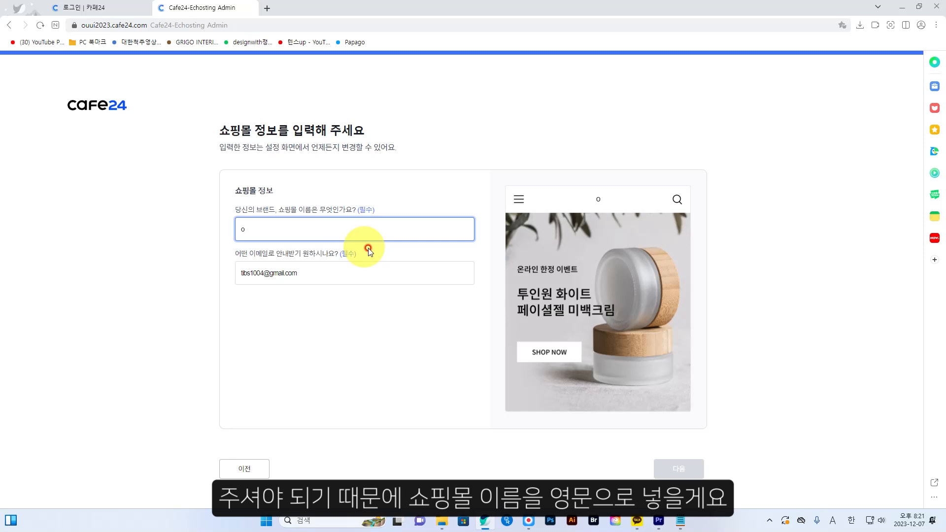
{"action": "type", "text": "uui2023"}
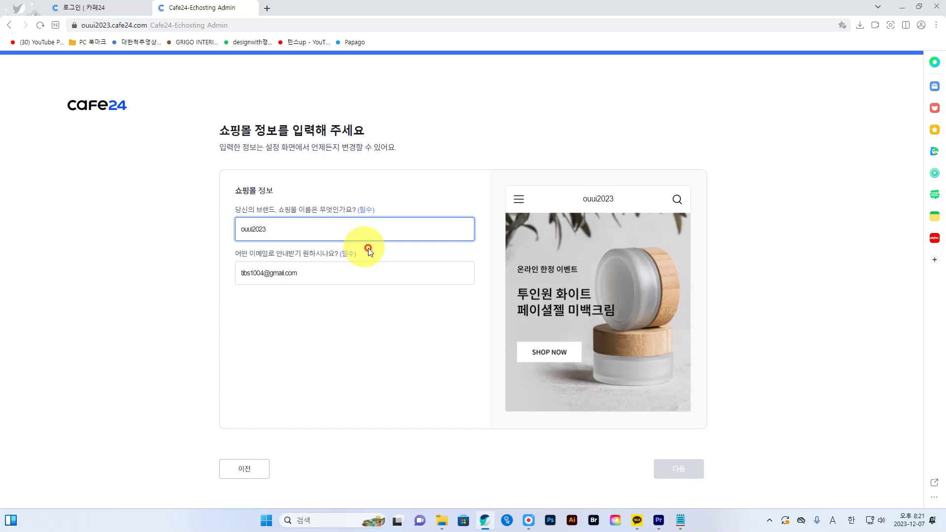
{"action": "left_click", "coordinate": [383, 300]}
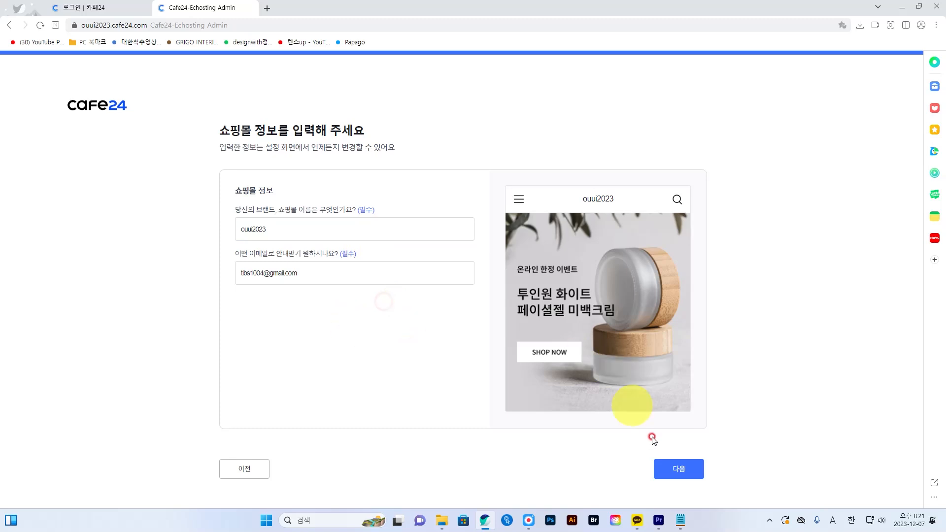
{"action": "left_click", "coordinate": [680, 470]}
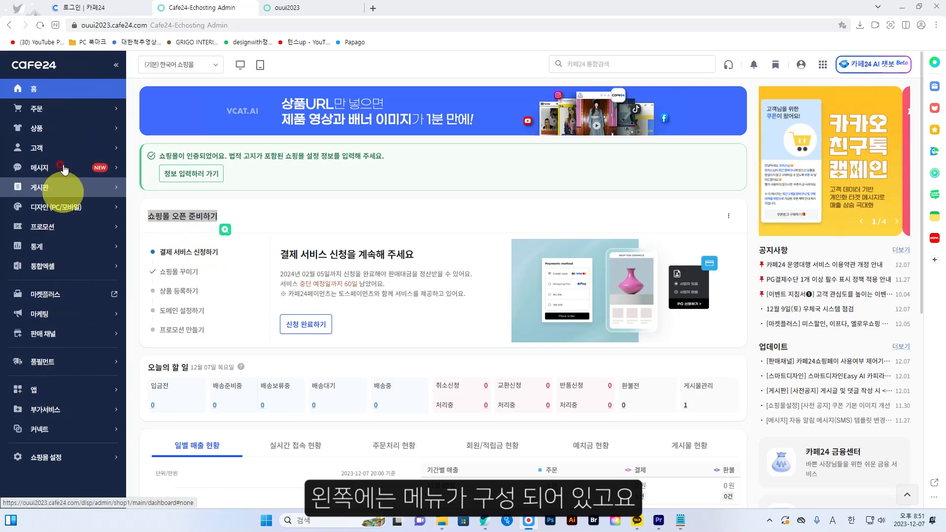
View the 상품 대시보드 and return to the 쇼핑몰 오픈 준비하기 section of the admin home
{"action": "left_click", "coordinate": [55, 130]}
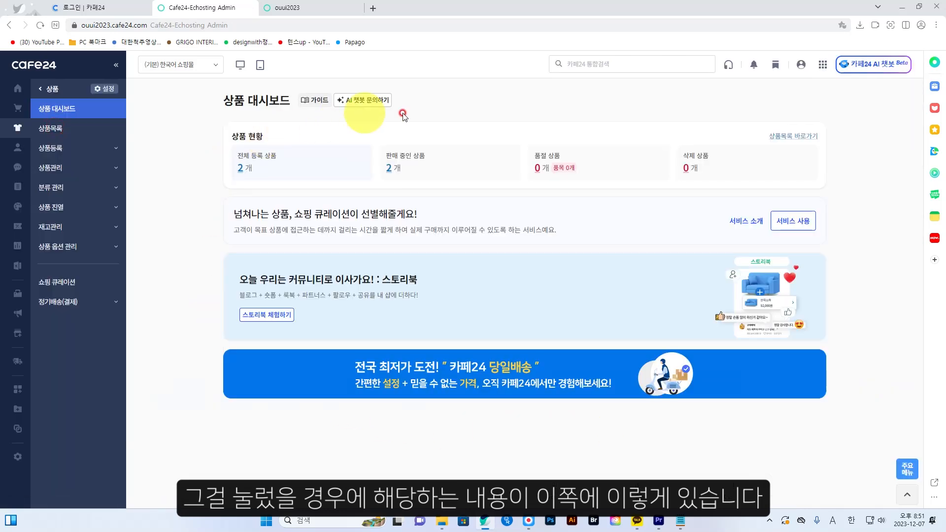
{"action": "left_click", "coordinate": [14, 89]}
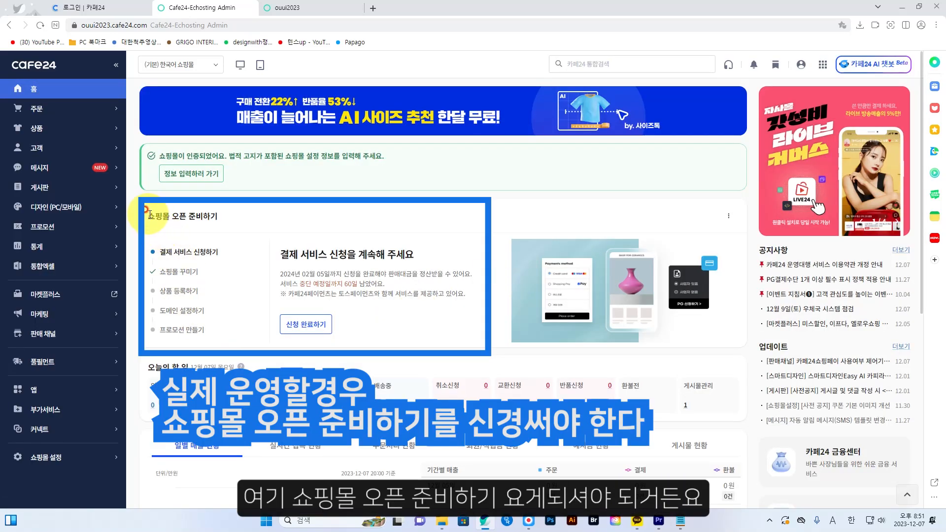
{"action": "left_click_drag", "start_coordinate": [149, 215], "coordinate": [402, 237]}
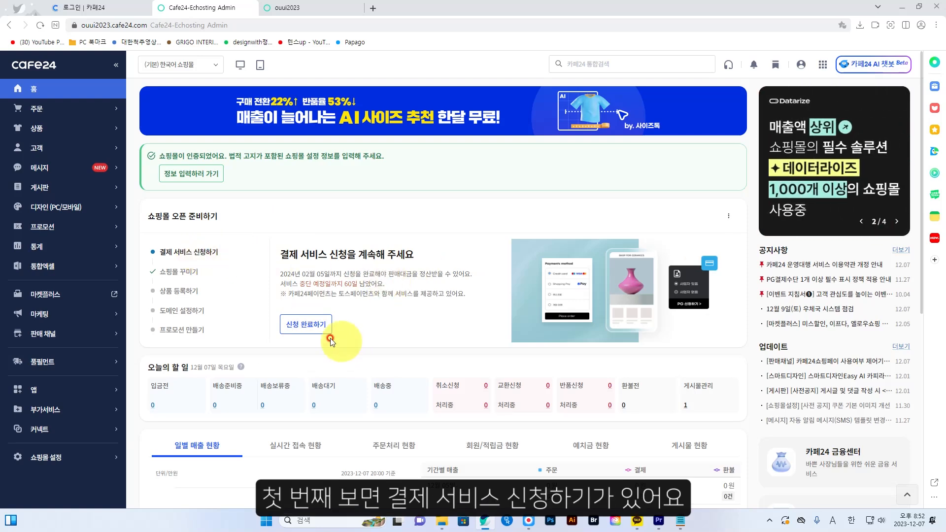
Check the Cafe24 payment service application page and the 쇼핑몰 꾸미기 item in the opening checklist on the home page
{"action": "left_click", "coordinate": [306, 325]}
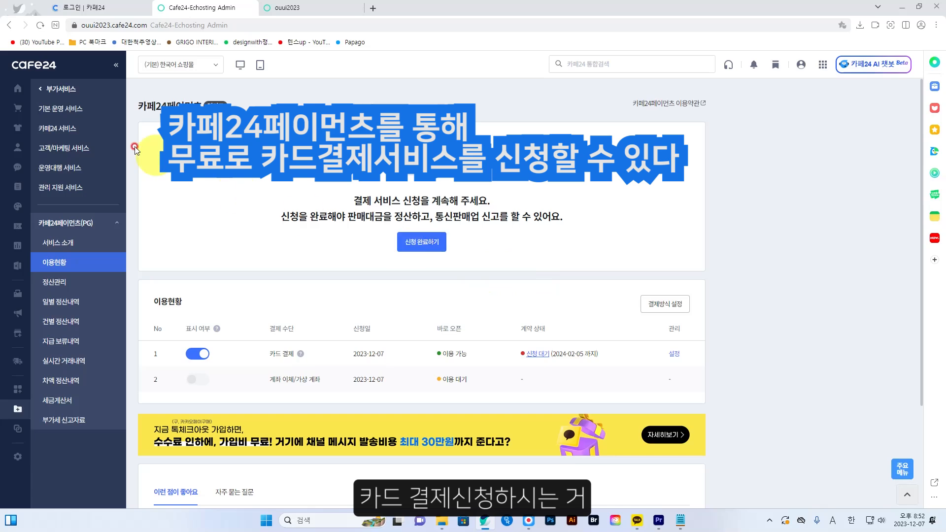
{"action": "left_click", "coordinate": [17, 92]}
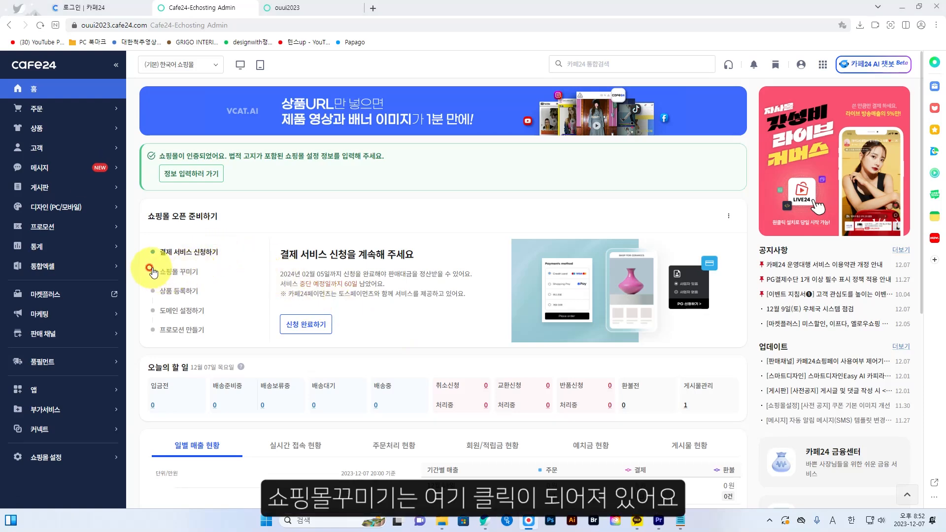
{"action": "left_click", "coordinate": [198, 272]}
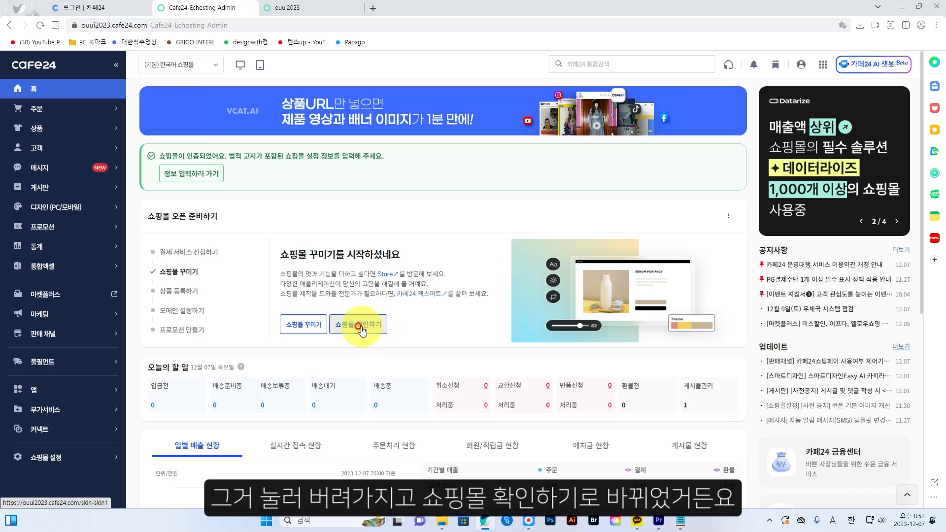
Check the 오우이 design editor and the 간단 등록 and 일반 등록 product pages from the opening checklist, ending on the admin home
{"action": "left_click", "coordinate": [304, 327]}
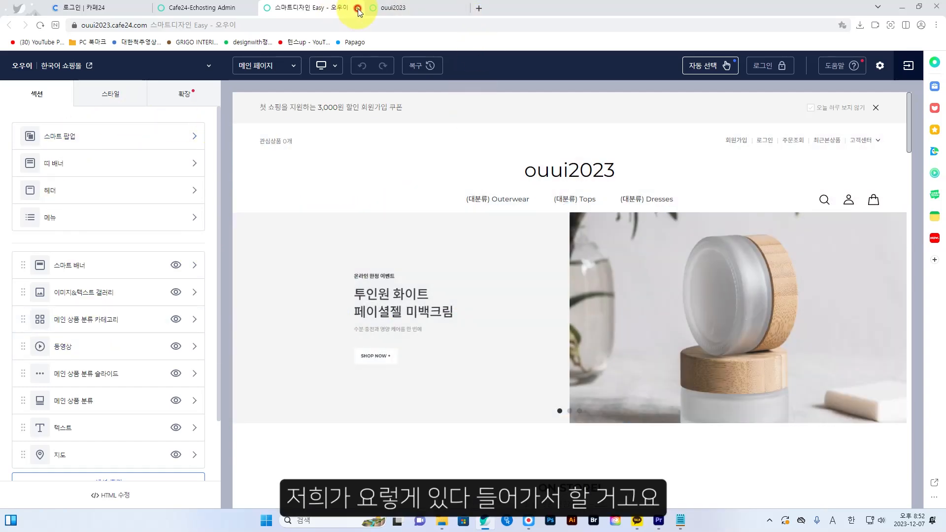
{"action": "left_click", "coordinate": [358, 9]}
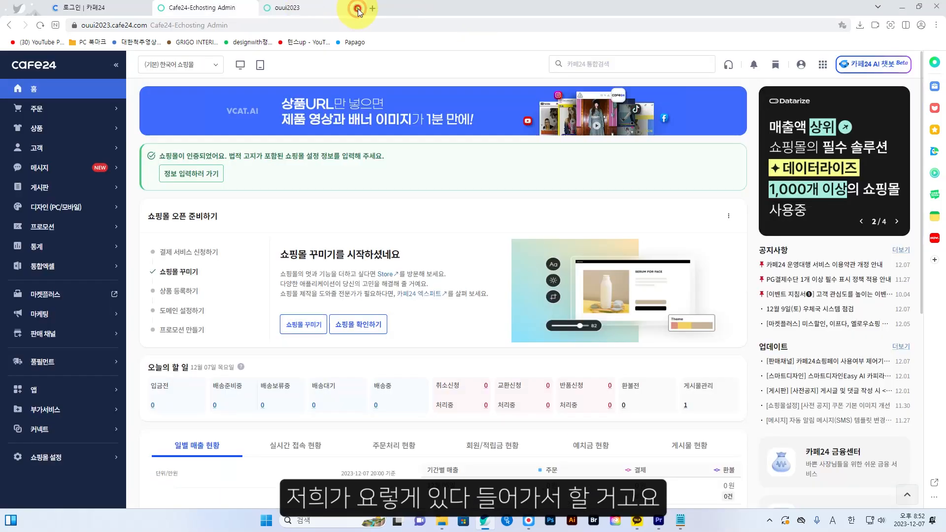
{"action": "left_click", "coordinate": [176, 293]}
{"action": "left_click", "coordinate": [298, 326]}
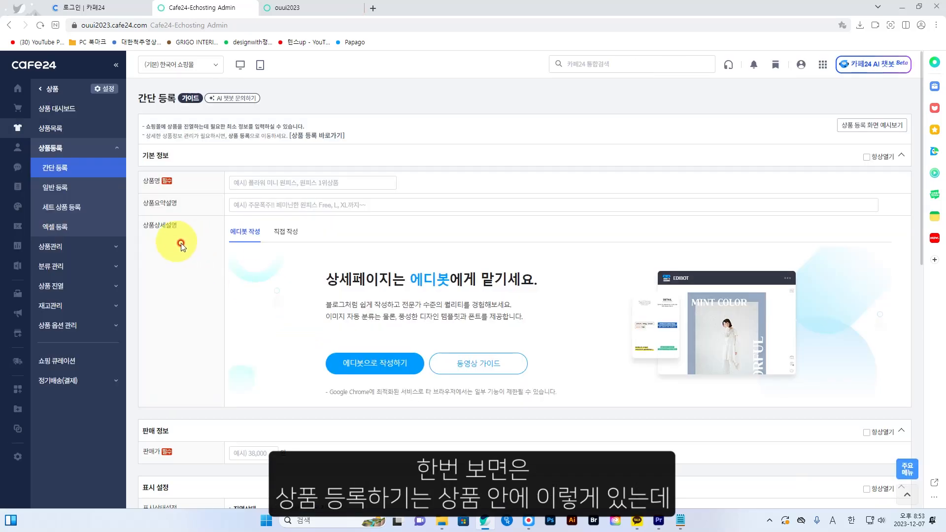
{"action": "mouse_move", "coordinate": [46, 140]}
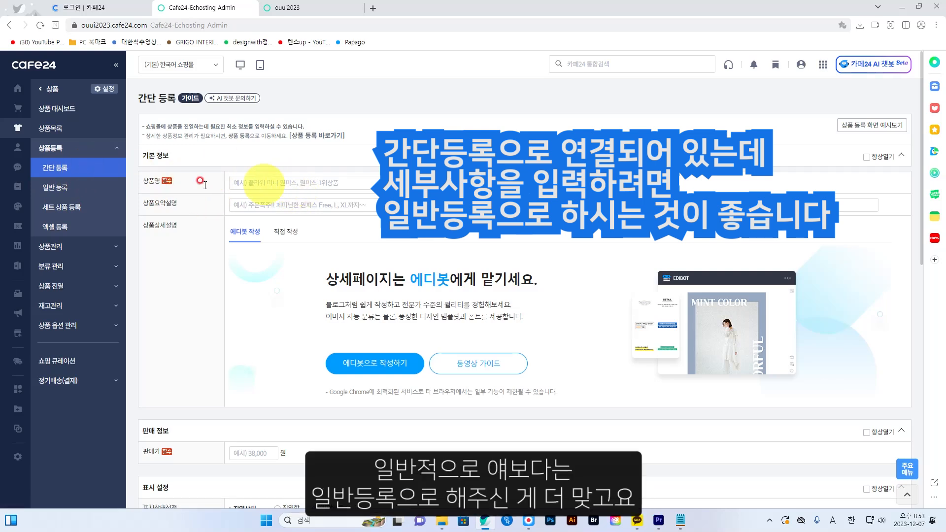
{"action": "left_click", "coordinate": [62, 188]}
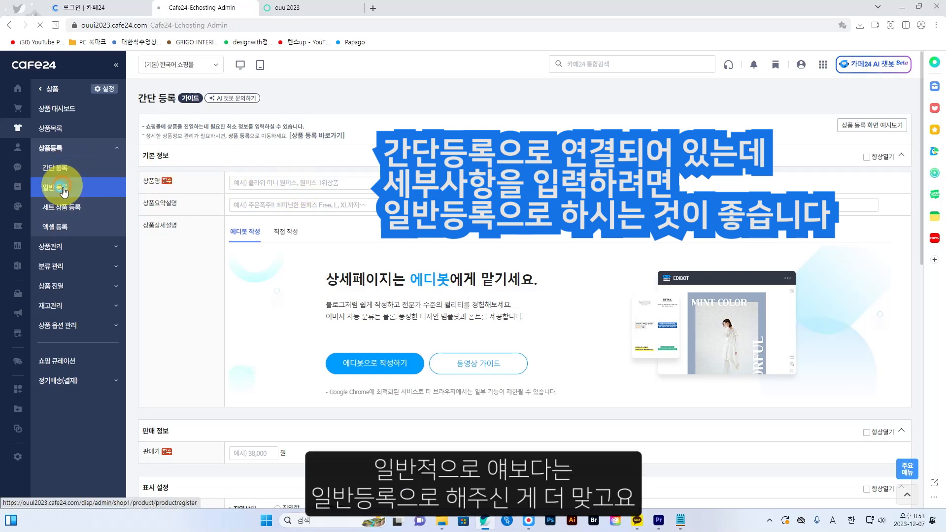
{"action": "left_click", "coordinate": [16, 90]}
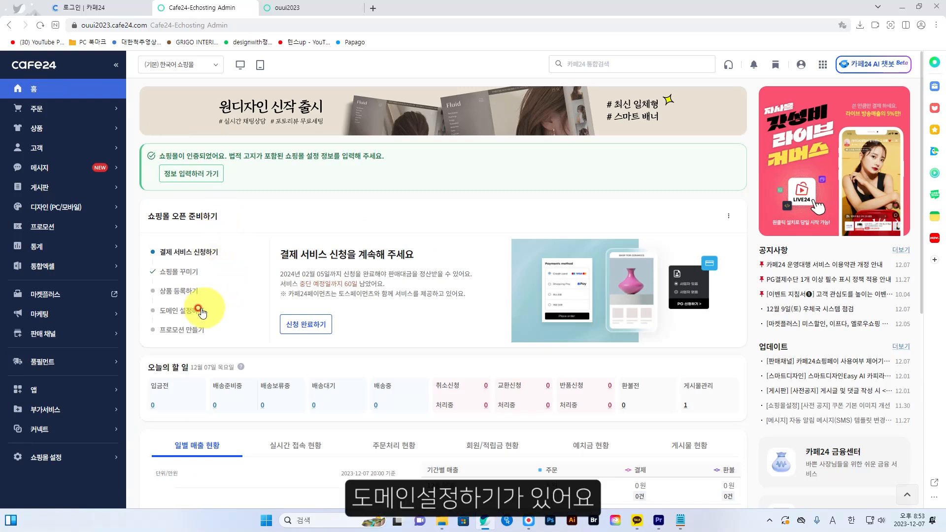
Open the new domain purchase page from the 도메인 설정하기 checklist item and inspect the storefront's current web address before returning to it
{"action": "left_click", "coordinate": [184, 311]}
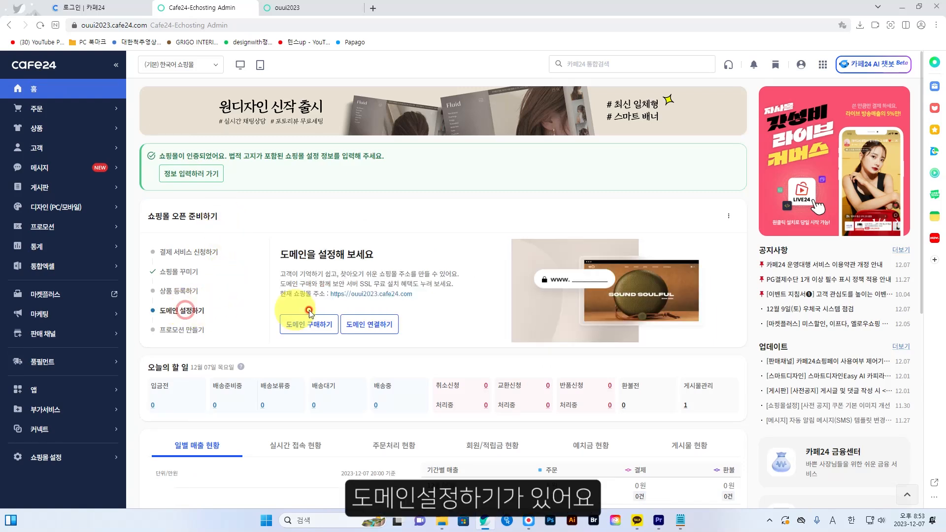
{"action": "left_click", "coordinate": [306, 329]}
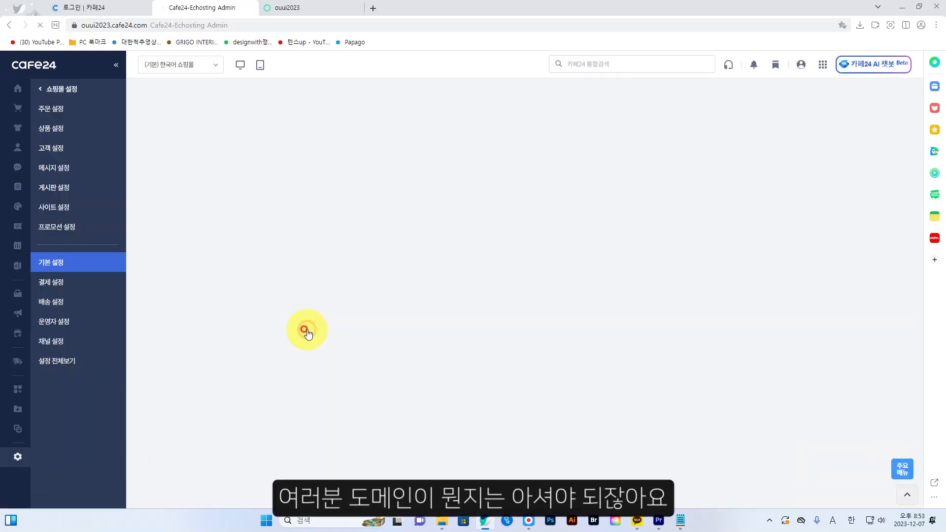
{"action": "left_click", "coordinate": [306, 11]}
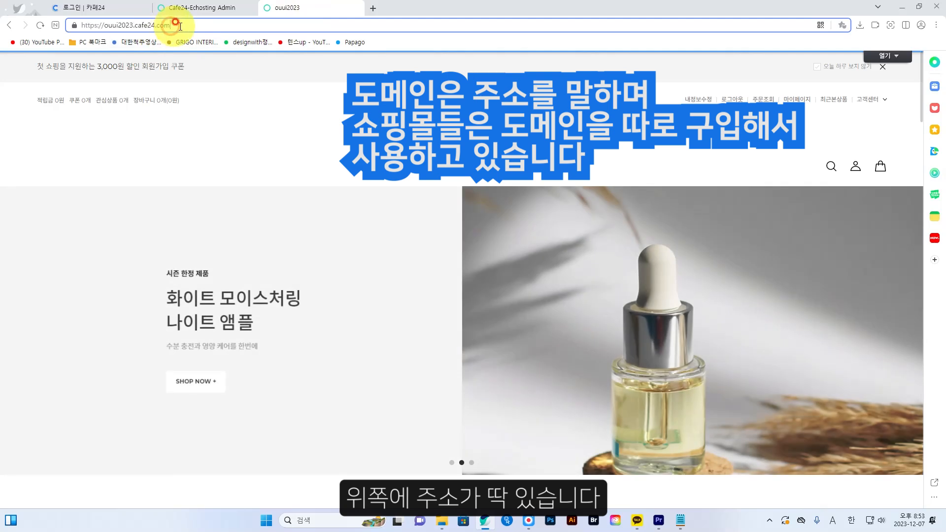
{"action": "left_click_drag", "start_coordinate": [186, 25], "coordinate": [101, 25]}
{"action": "left_click", "coordinate": [227, 25]}
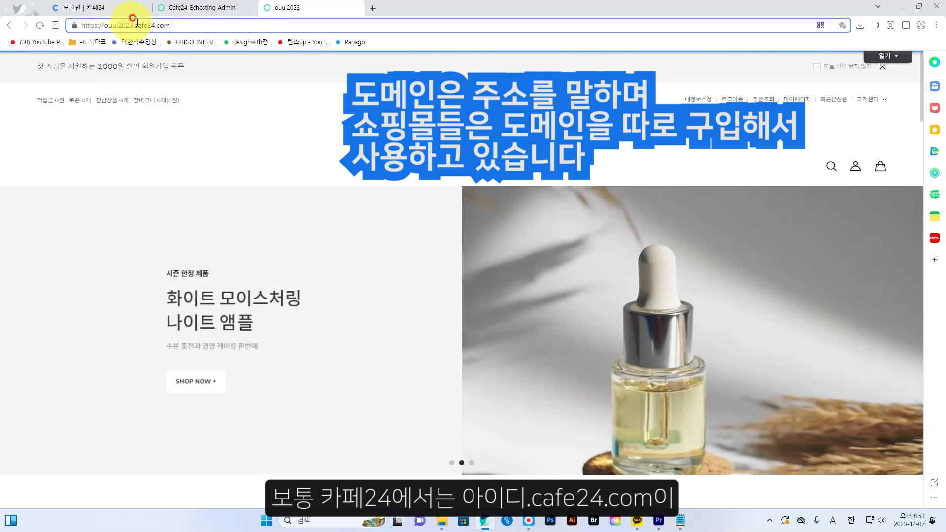
{"action": "left_click", "coordinate": [213, 9]}
{"action": "left_click", "coordinate": [287, 8]}
{"action": "left_click", "coordinate": [170, 25]}
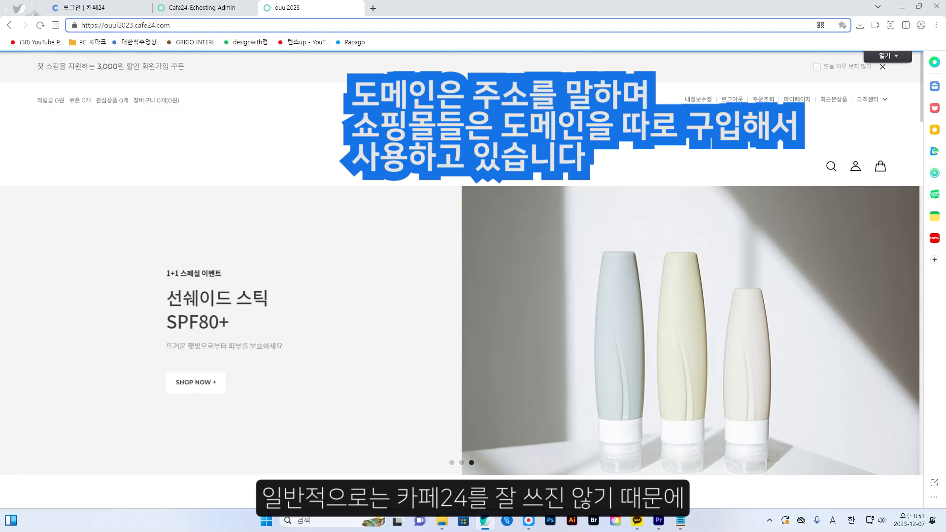
{"action": "key", "text": "alt+Tab"}
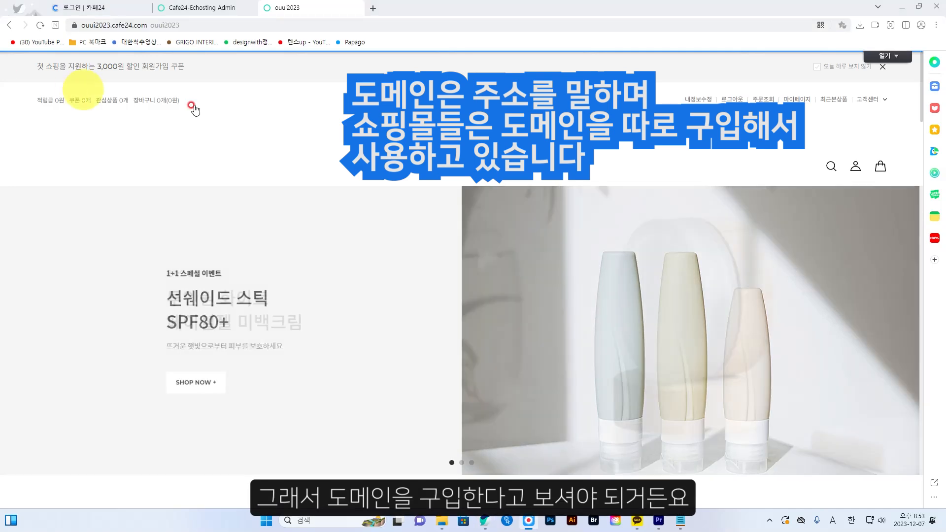
{"action": "left_click", "coordinate": [215, 12]}
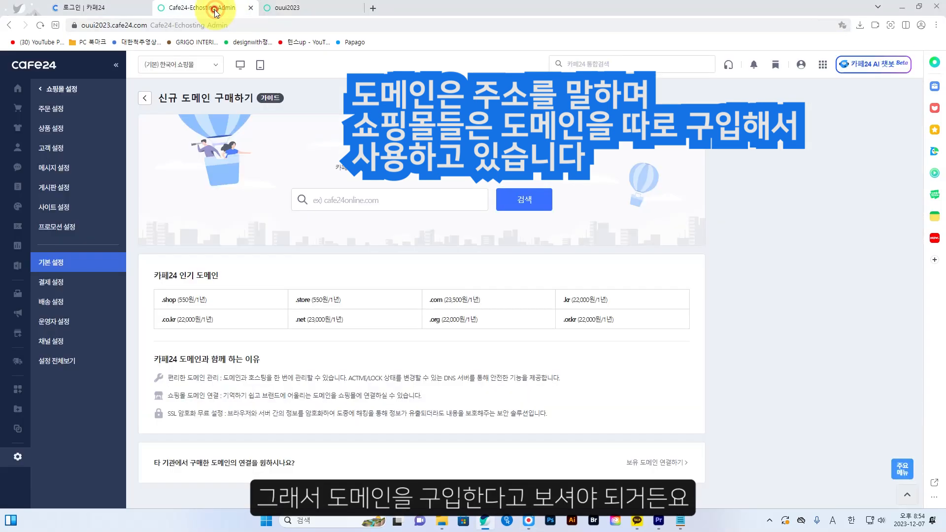
Search for the domain name ouui, review the suggested domains and return to the admin home
{"action": "left_click", "coordinate": [466, 196]}
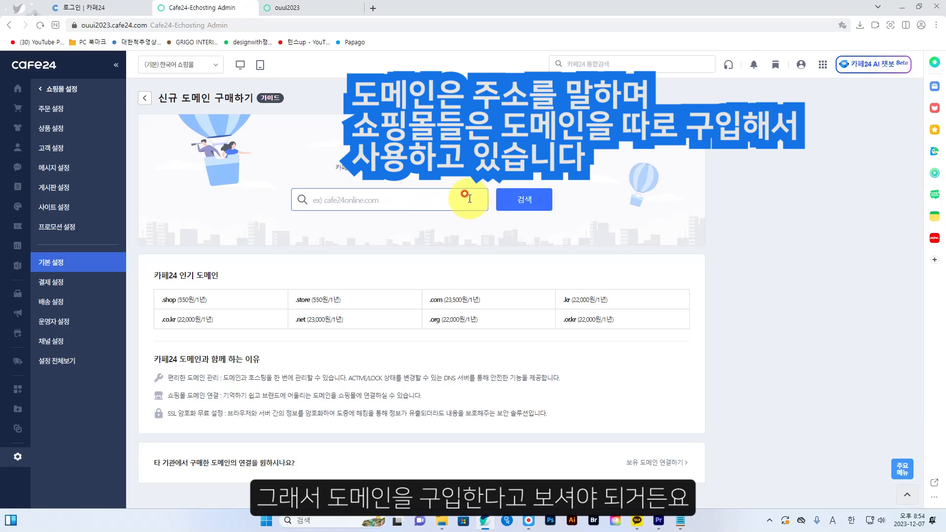
{"action": "left_click", "coordinate": [350, 202]}
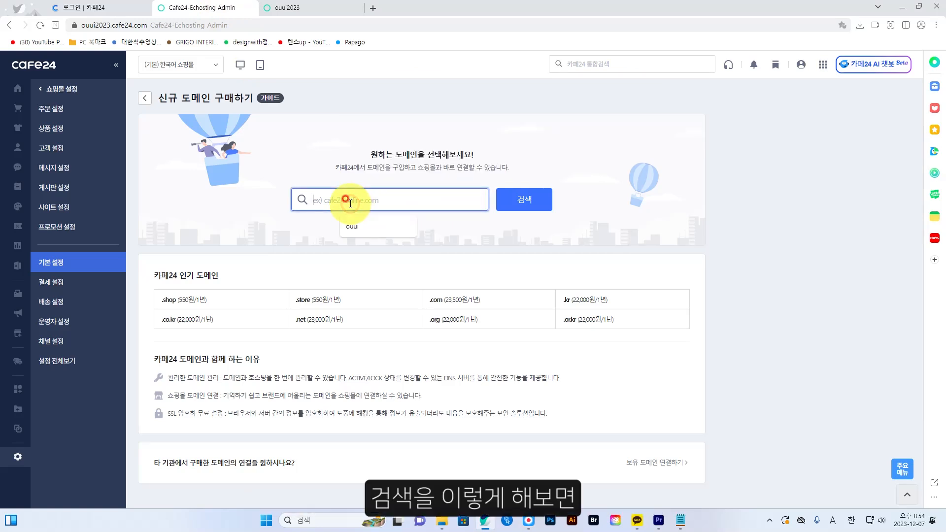
{"action": "left_click", "coordinate": [359, 226]}
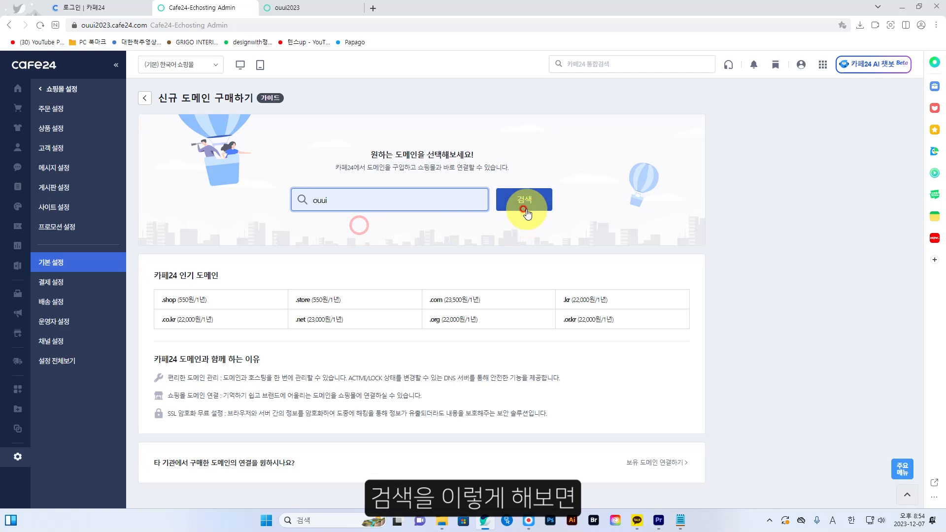
{"action": "left_click", "coordinate": [525, 210]}
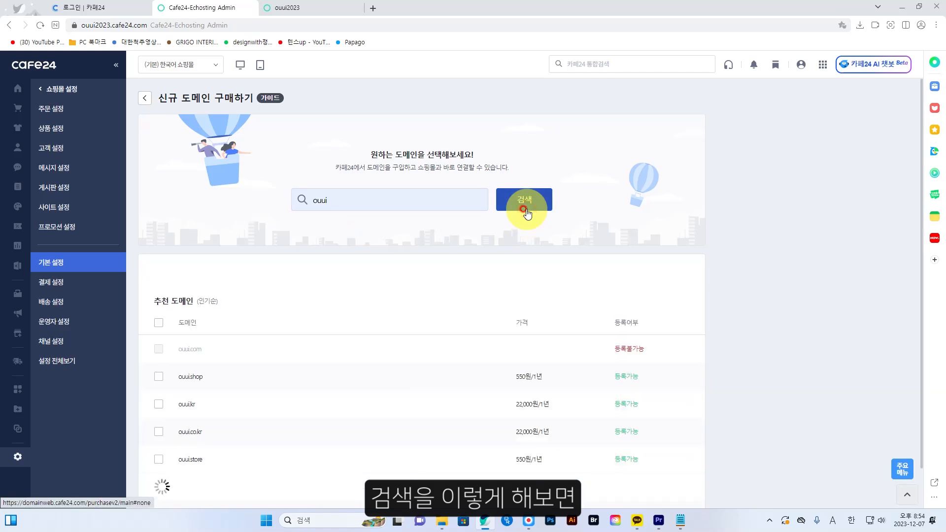
{"action": "scroll", "coordinate": [381, 311], "scroll_direction": "down", "scroll_amount": 3}
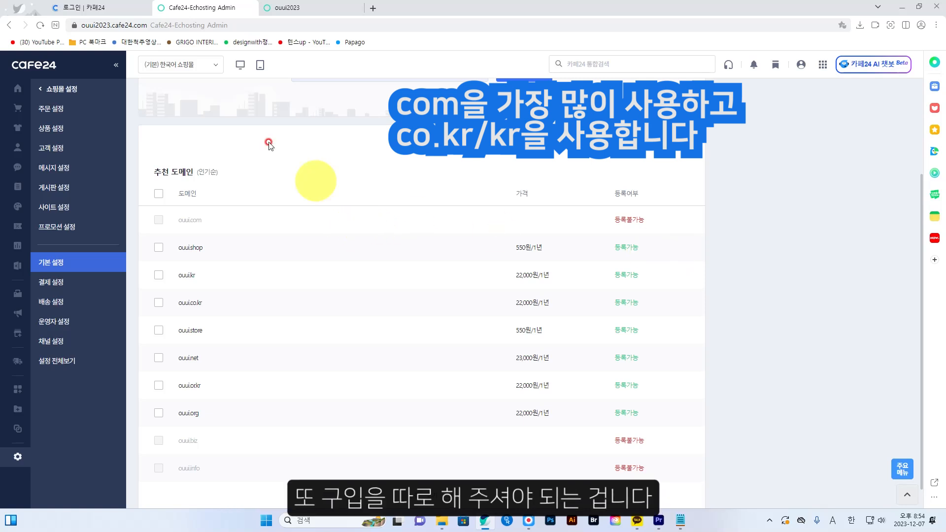
{"action": "left_click", "coordinate": [19, 89]}
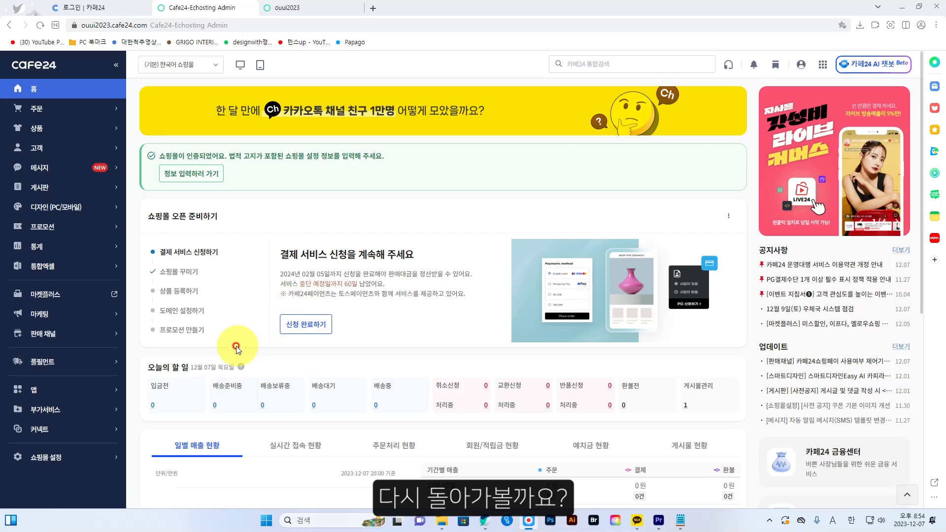
View the customer benefit registration form through the 프로모션 만들기 checklist item and return to the admin home
{"action": "left_click", "coordinate": [182, 333]}
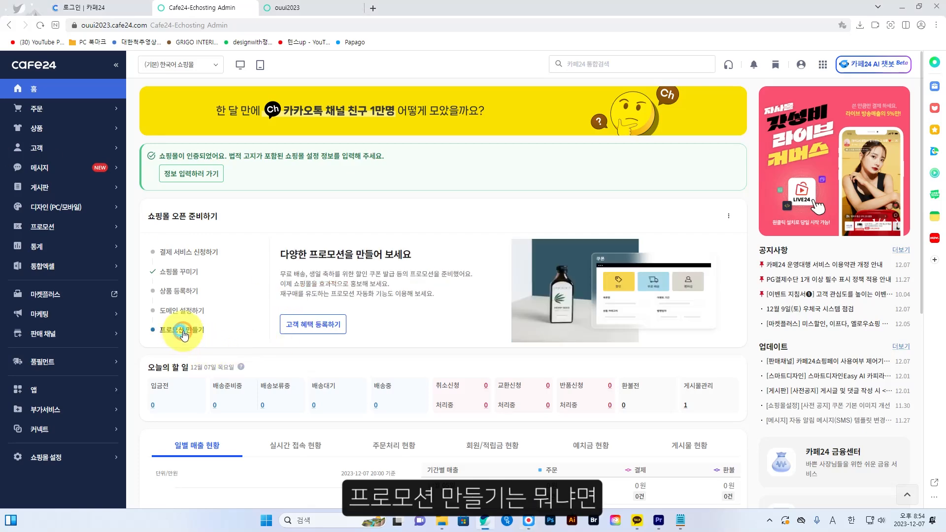
{"action": "left_click", "coordinate": [322, 329]}
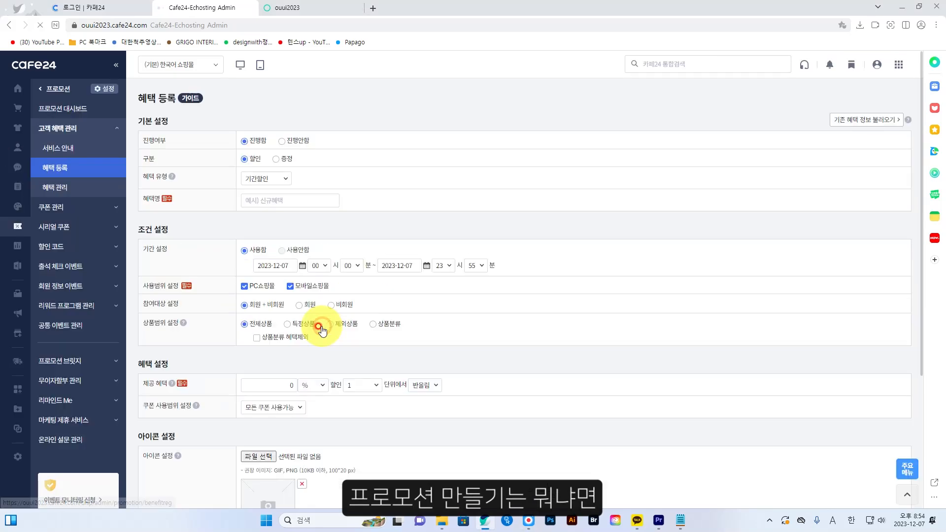
{"action": "left_click", "coordinate": [246, 256]}
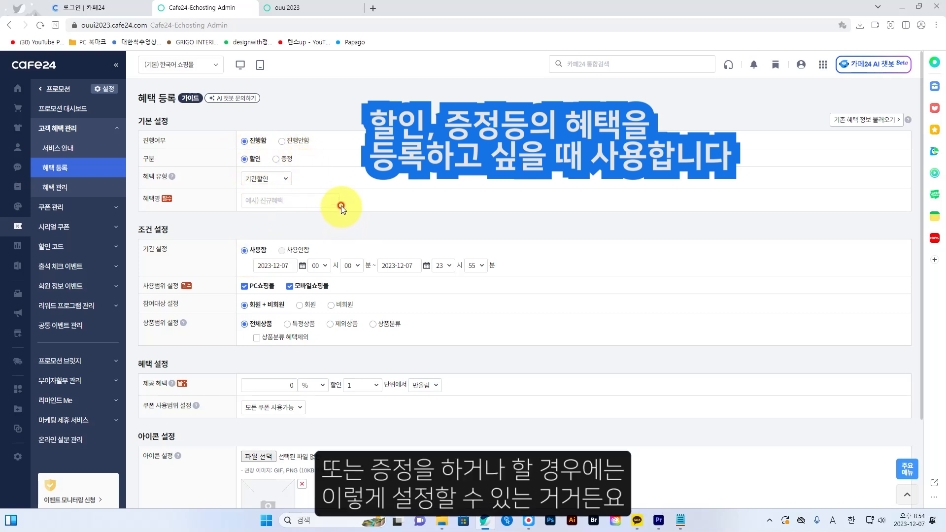
{"action": "left_click", "coordinate": [38, 97]}
{"action": "left_click", "coordinate": [30, 91]}
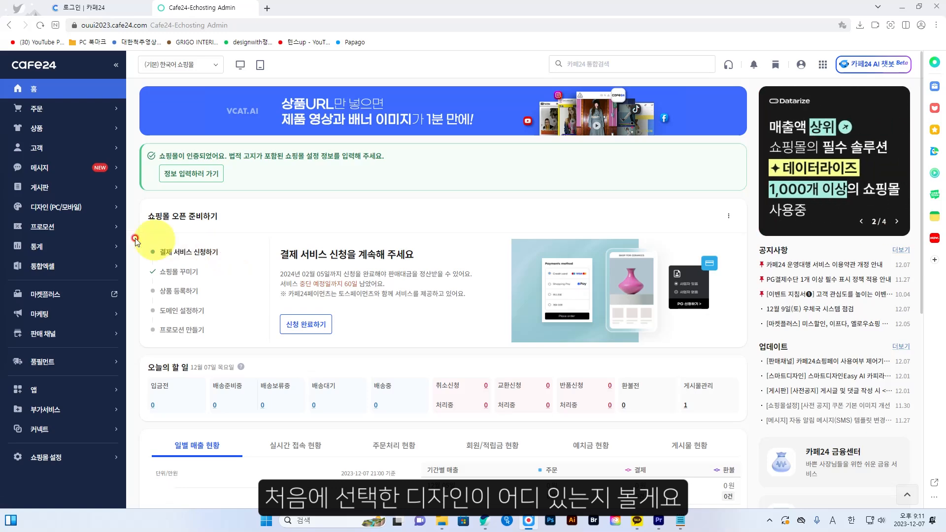
Open the design management section and view the PC designs stored in the 디자인 보관함
{"action": "left_click", "coordinate": [59, 211]}
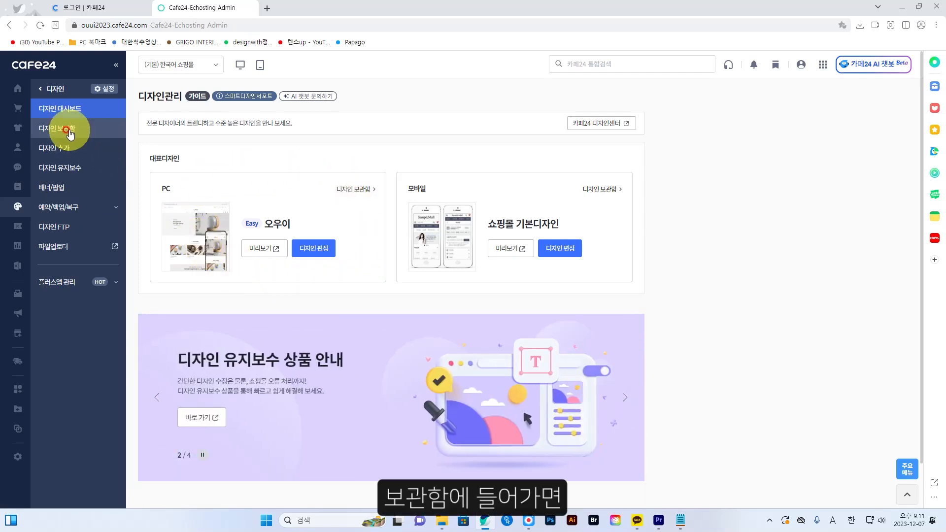
{"action": "left_click", "coordinate": [69, 128]}
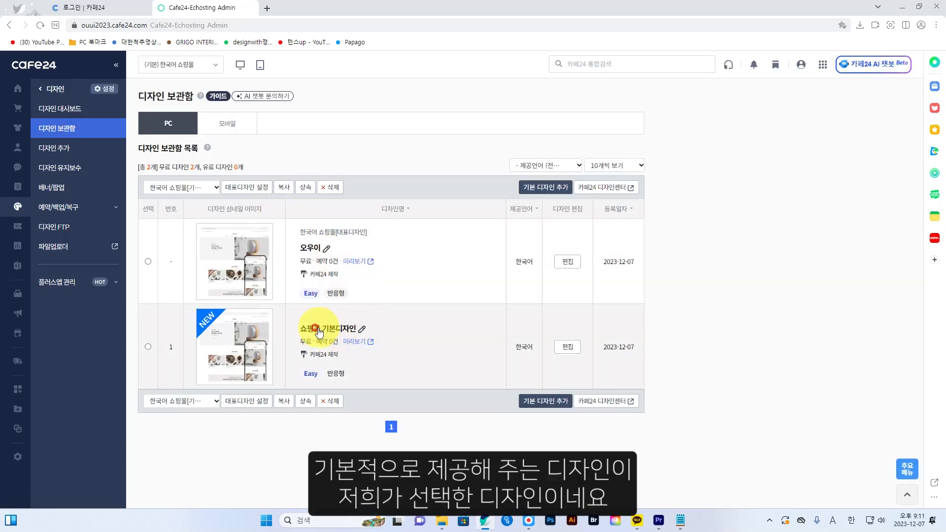
{"action": "mouse_move", "coordinate": [254, 276]}
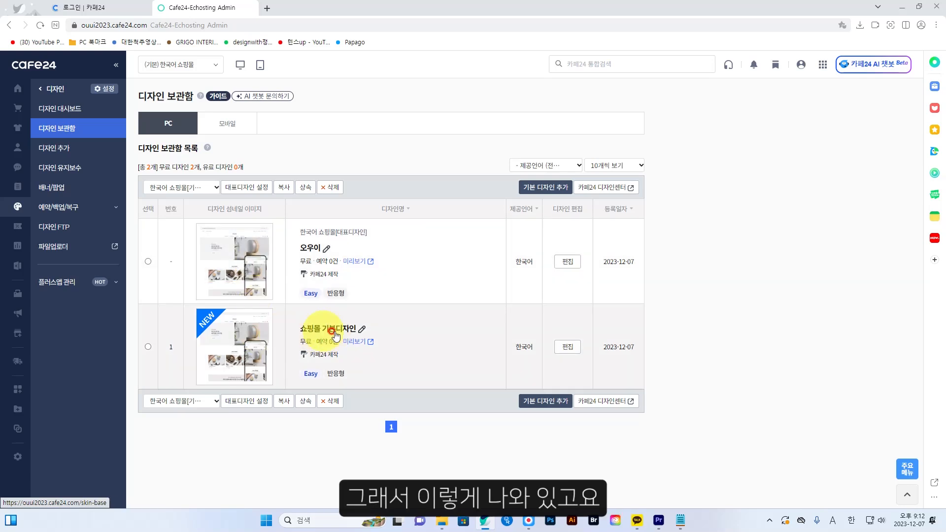
Browse the designs offered on the 디자인 추가 page and return to the 디자인 보관함
{"action": "left_click", "coordinate": [69, 153]}
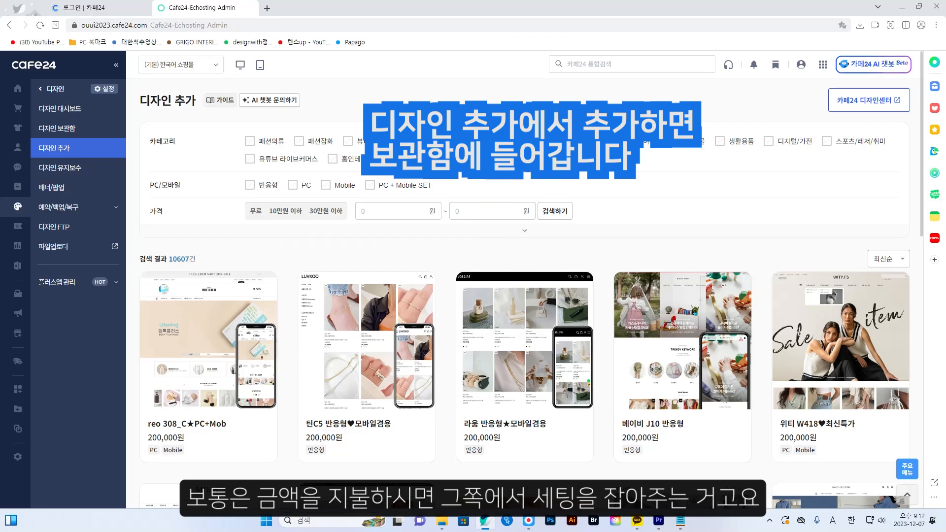
{"action": "mouse_move", "coordinate": [489, 335]}
{"action": "scroll", "coordinate": [490, 335], "scroll_direction": "down", "scroll_amount": 10}
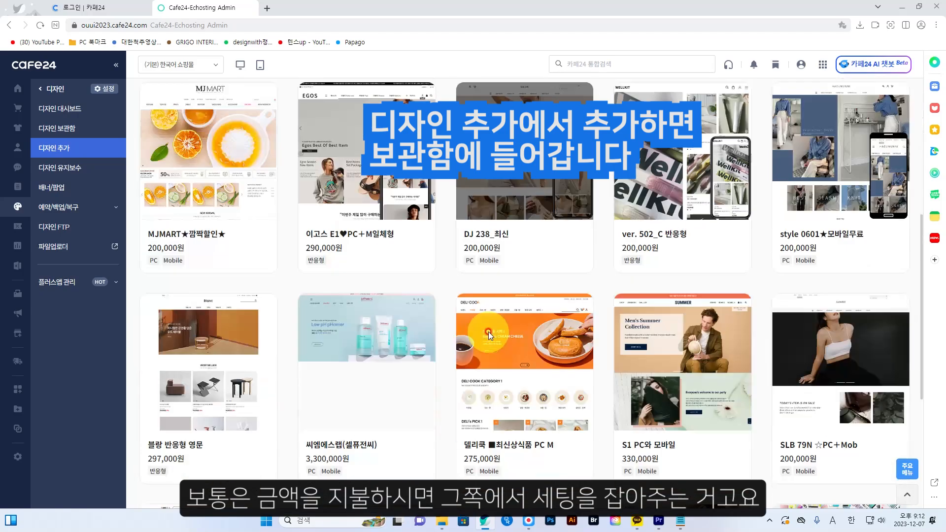
{"action": "scroll", "coordinate": [488, 332], "scroll_direction": "up", "scroll_amount": 10}
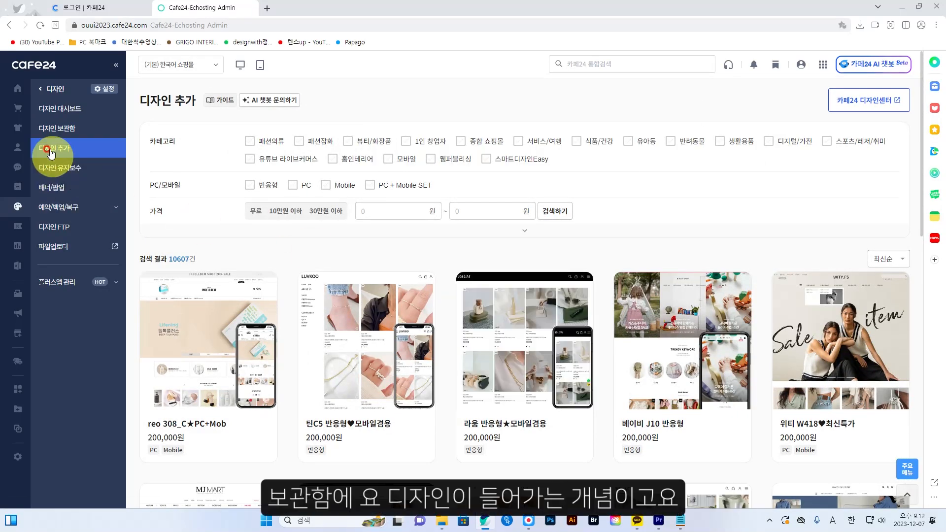
{"action": "left_click", "coordinate": [53, 128]}
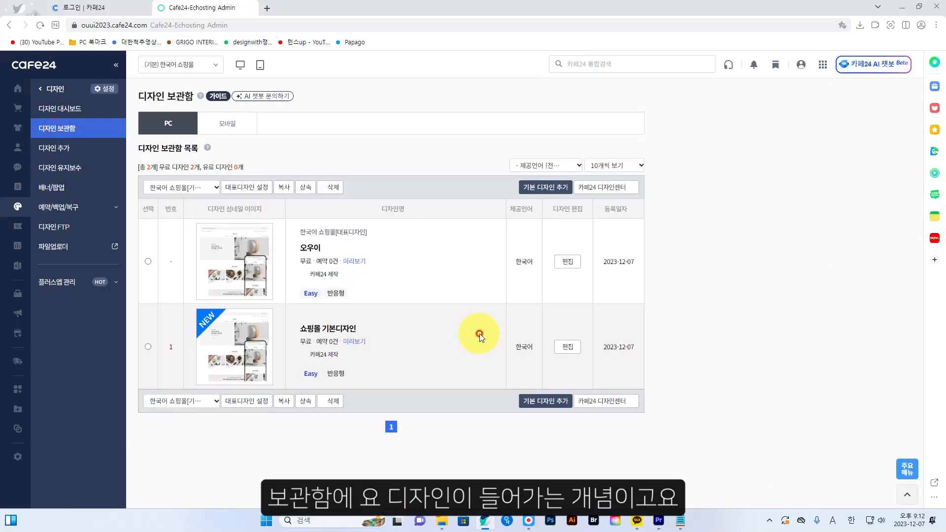
Filter the 디자인 추가 catalogue by the 스마트디자인Easy category and look through the matching designs
{"action": "left_click", "coordinate": [58, 148]}
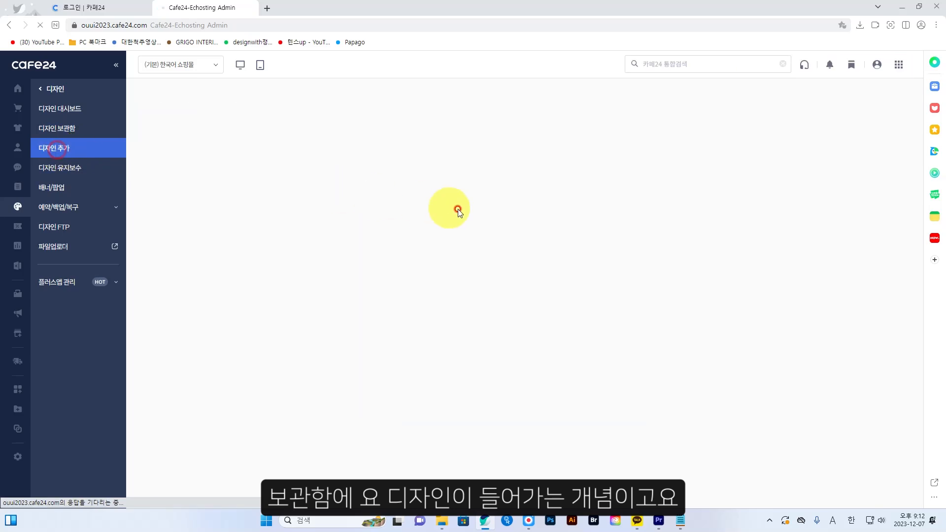
{"action": "left_click", "coordinate": [524, 217]}
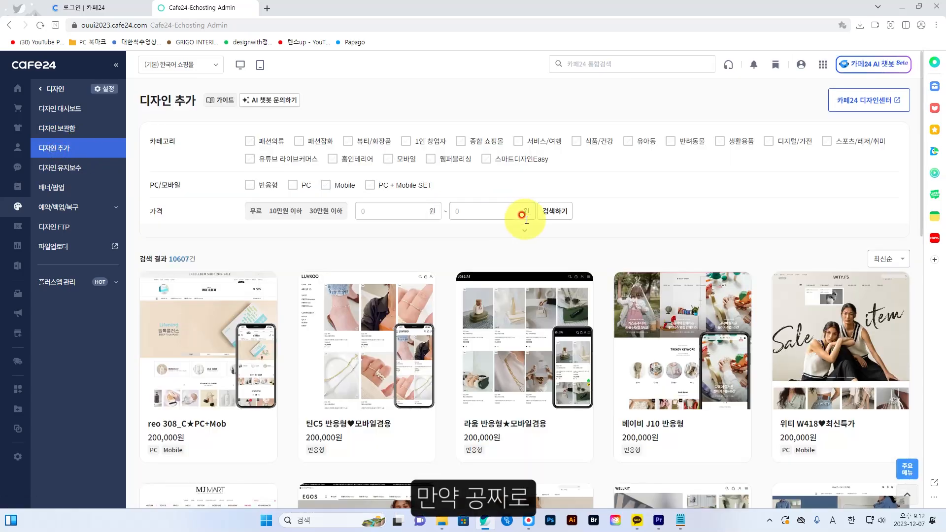
{"action": "left_click", "coordinate": [485, 160]}
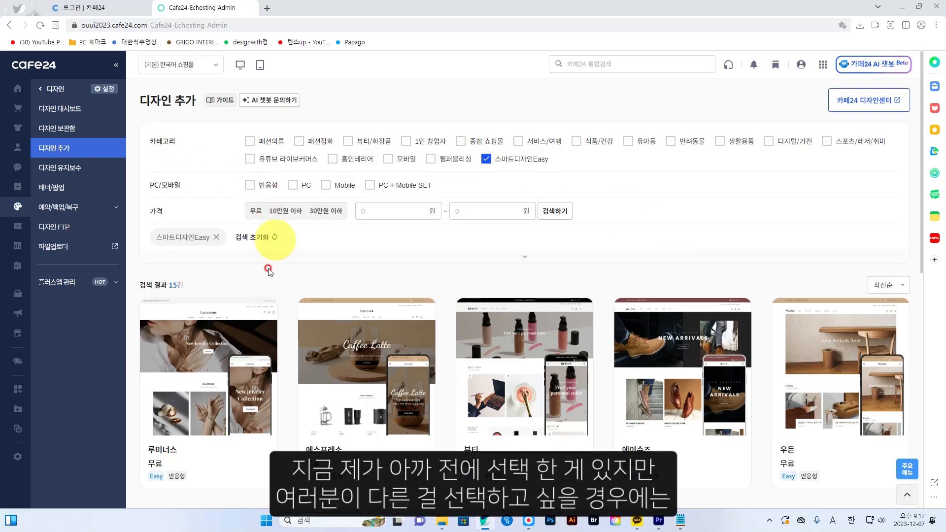
{"action": "scroll", "coordinate": [320, 256], "scroll_direction": "down", "scroll_amount": 8}
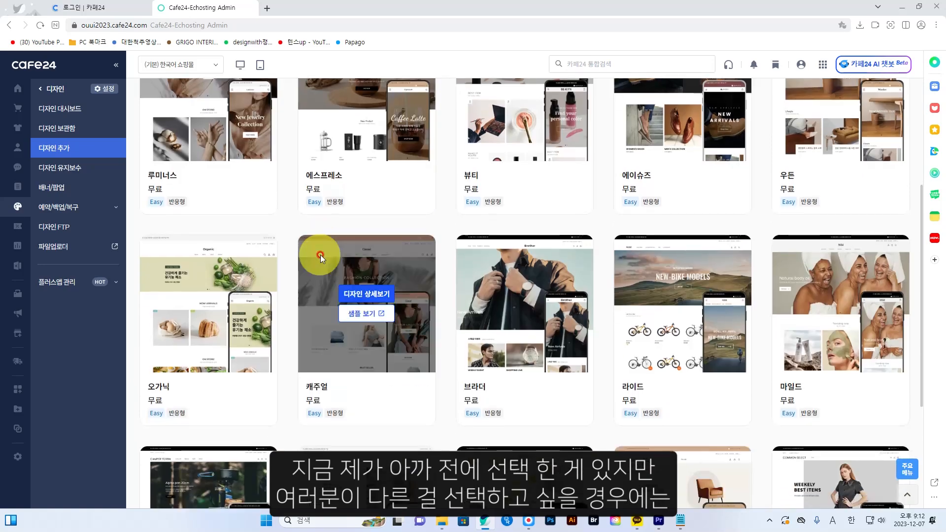
{"action": "scroll", "coordinate": [320, 255], "scroll_direction": "up", "scroll_amount": 8}
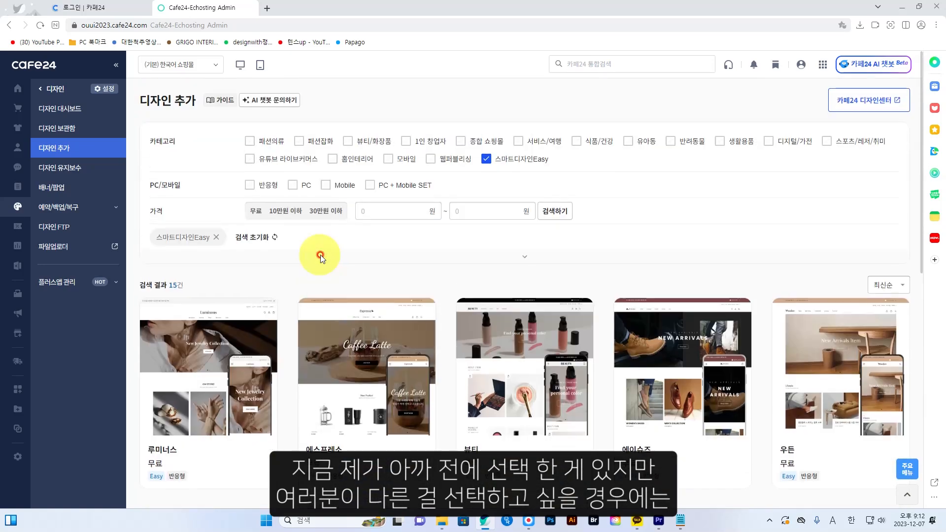
View the details of the free 에스프레소 design in the filtered catalogue and close them
{"action": "scroll", "coordinate": [320, 255], "scroll_direction": "down", "scroll_amount": 2}
{"action": "mouse_move", "coordinate": [379, 296]}
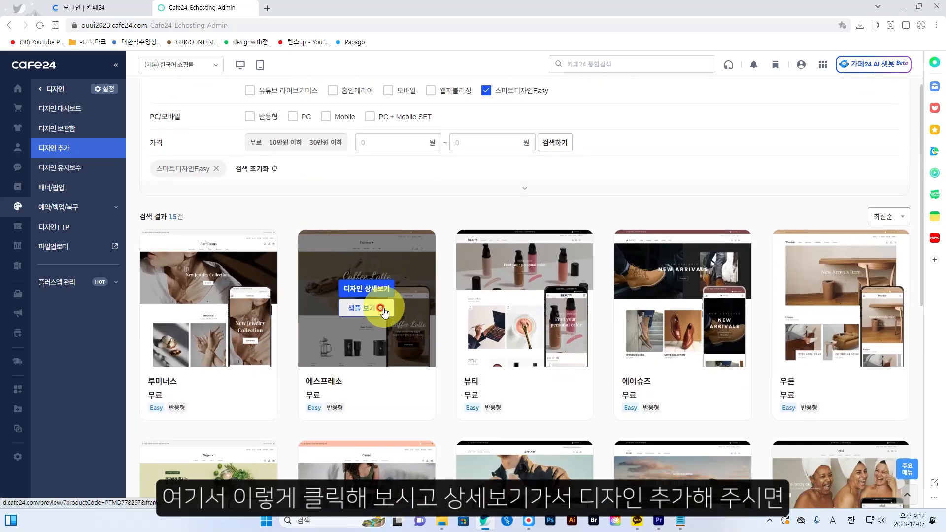
{"action": "left_click", "coordinate": [378, 291]}
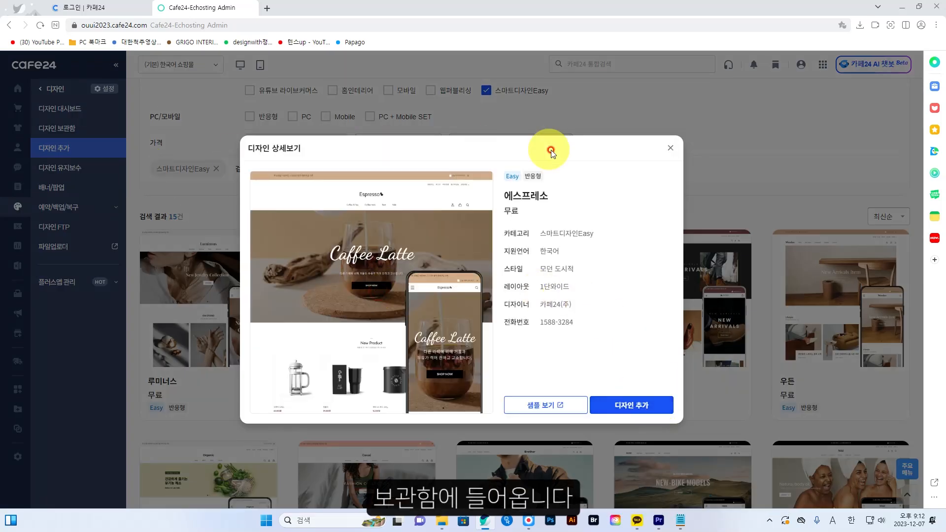
{"action": "left_click", "coordinate": [672, 150]}
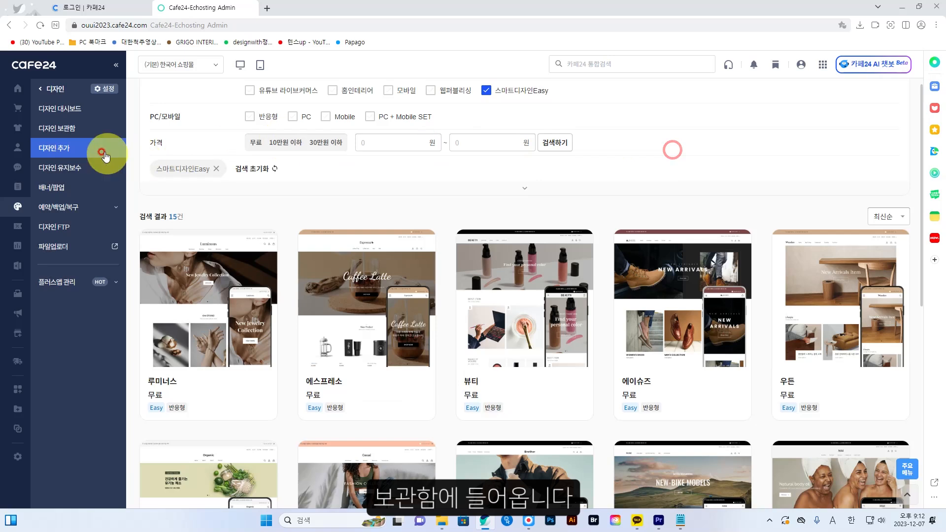
Return to the 디자인 보관함 and select the 오우이 design in the PC list
{"action": "left_click", "coordinate": [62, 129]}
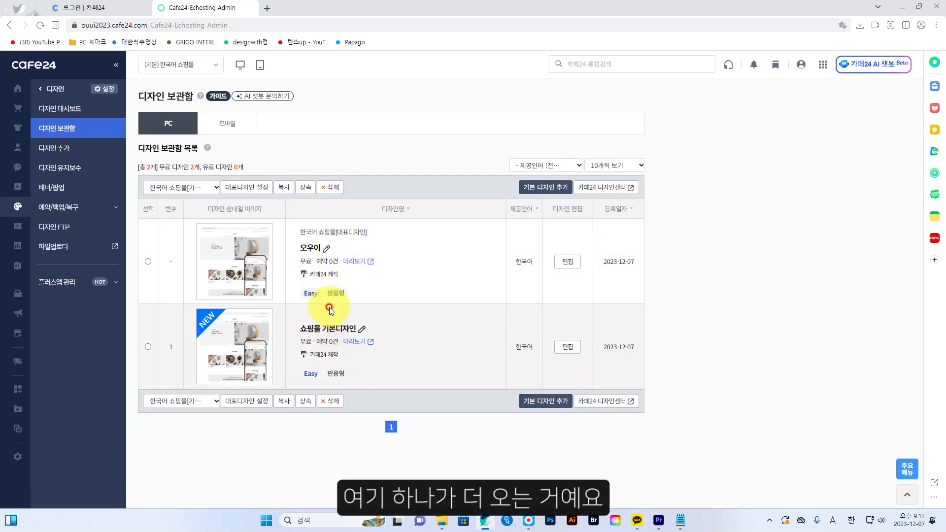
{"action": "left_click", "coordinate": [147, 262]}
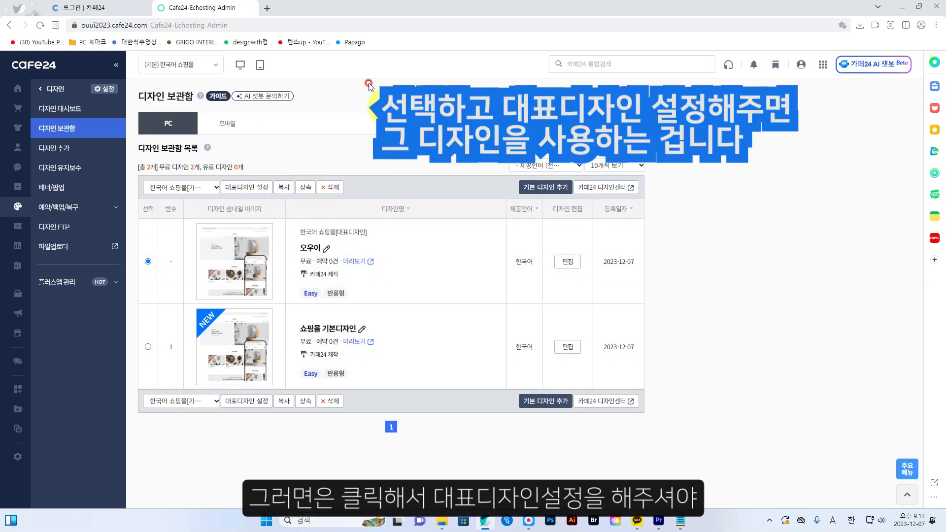
Open the live PC storefront and look at its logo text
{"action": "left_click", "coordinate": [239, 64]}
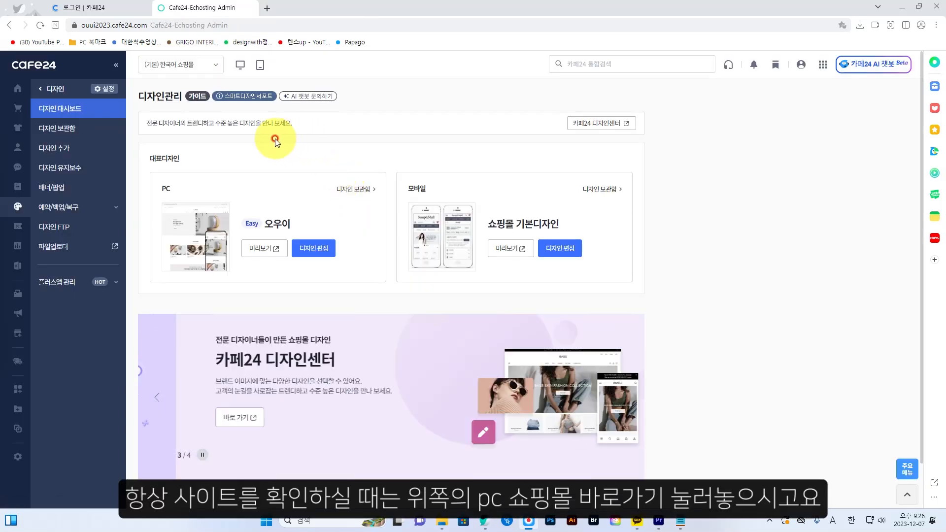
{"action": "left_click", "coordinate": [239, 66]}
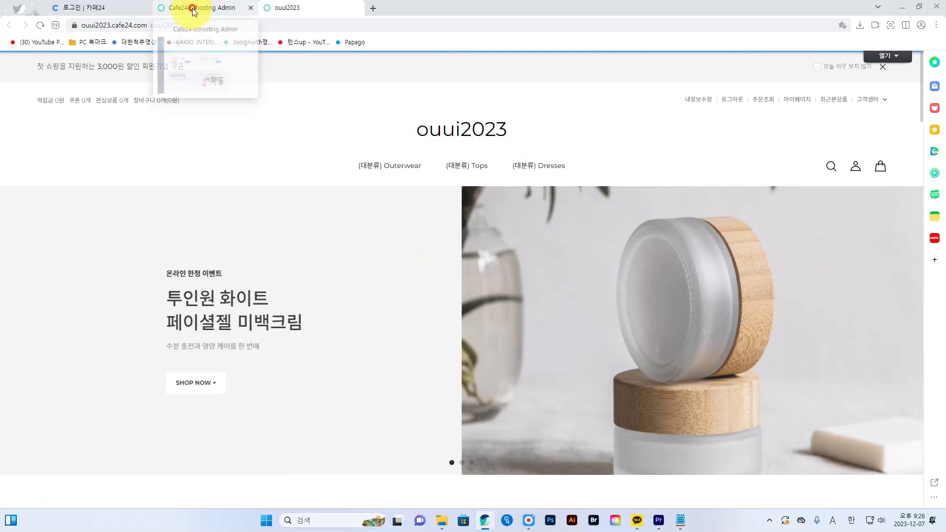
{"action": "mouse_move", "coordinate": [193, 10]}
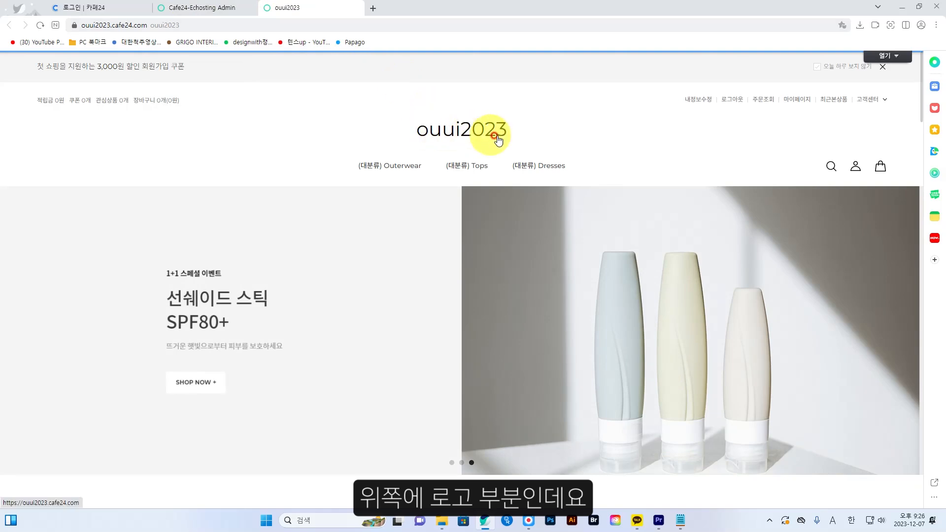
Open the design editor for the PC 오우이 design from the admin and return to the admin
{"action": "left_click", "coordinate": [243, 11]}
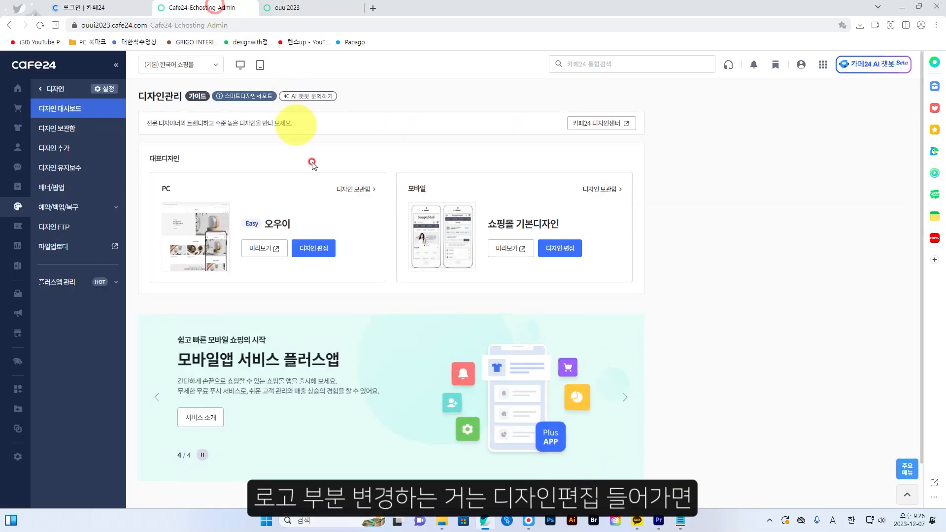
{"action": "left_click", "coordinate": [318, 250]}
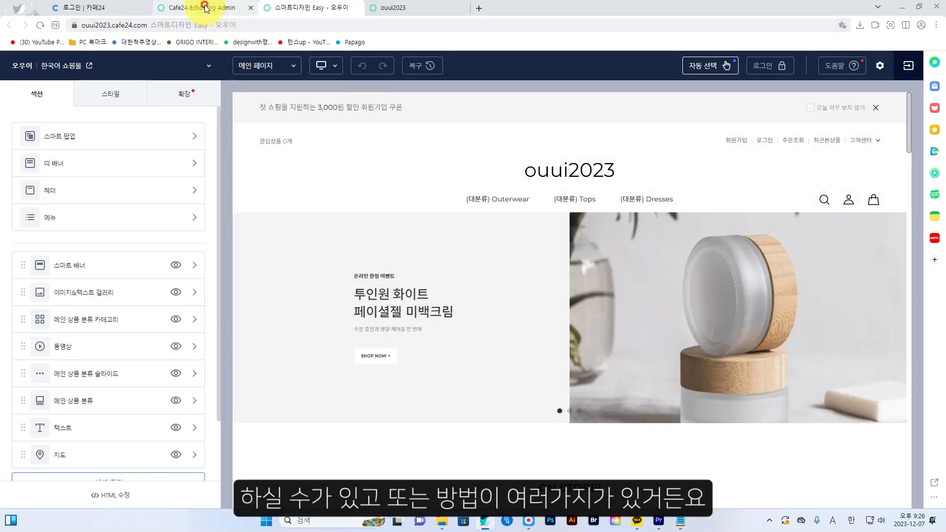
{"action": "left_click", "coordinate": [206, 9]}
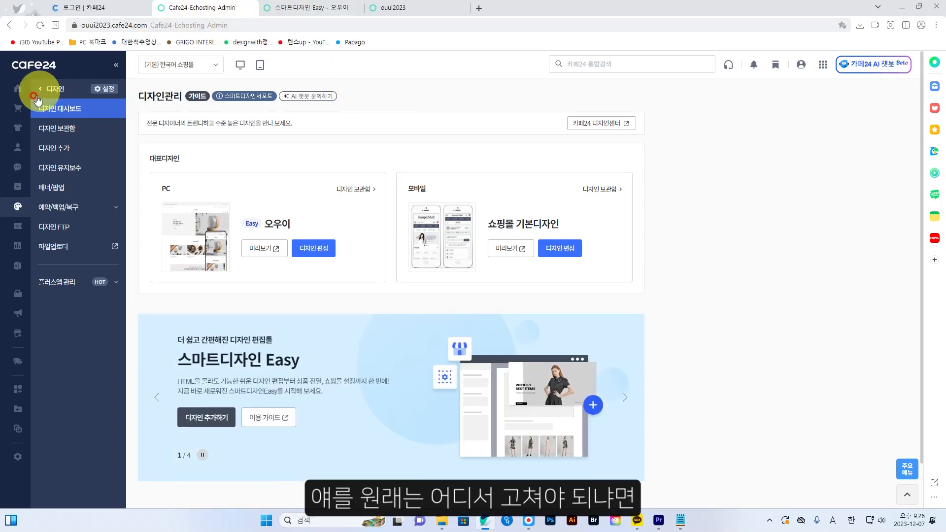
Open 내 쇼핑몰 정보 in the 기본 설정 of 쇼핑몰 설정 and set the 쇼핑몰명 to ouui2023**
{"action": "mouse_move", "coordinate": [20, 94]}
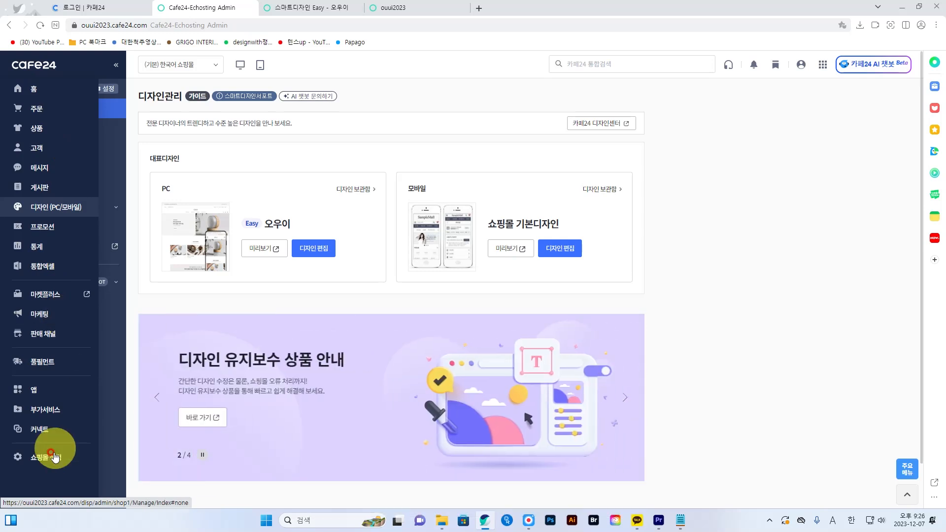
{"action": "left_click", "coordinate": [47, 461]}
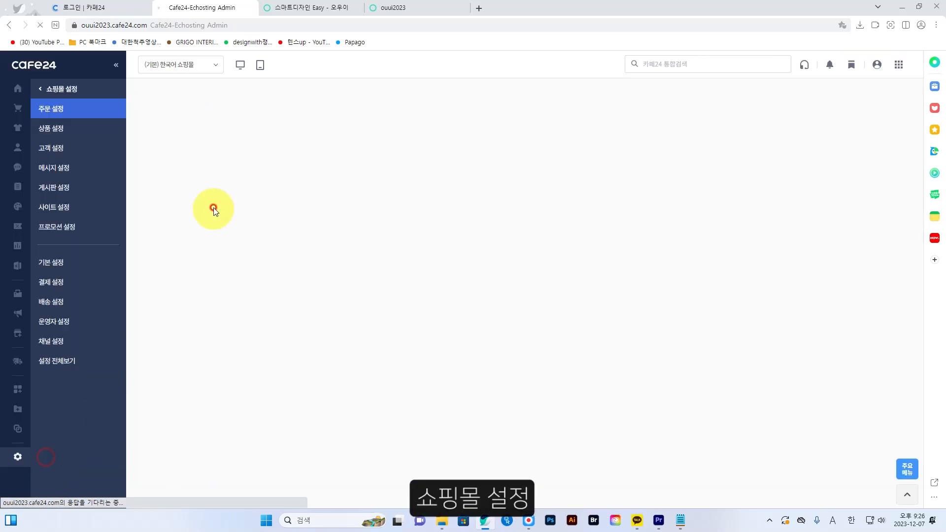
{"action": "left_click", "coordinate": [59, 262]}
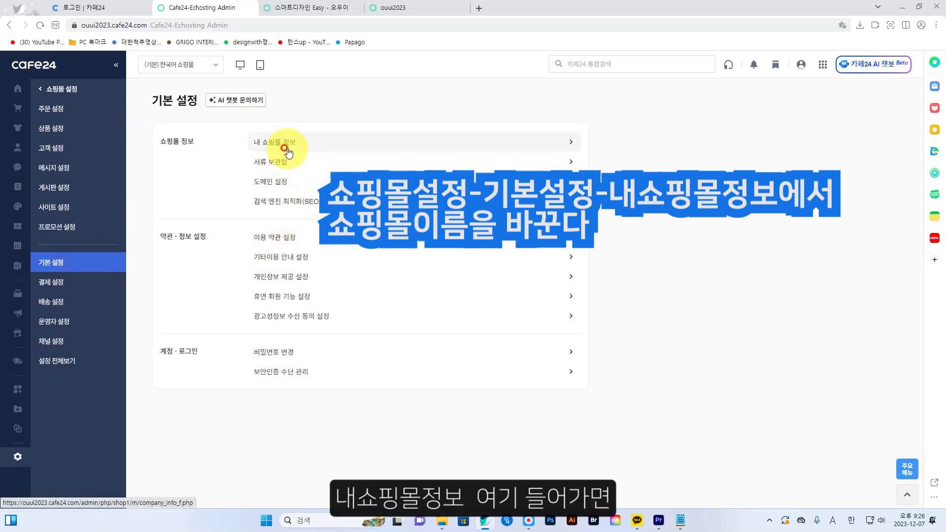
{"action": "left_click", "coordinate": [289, 145]}
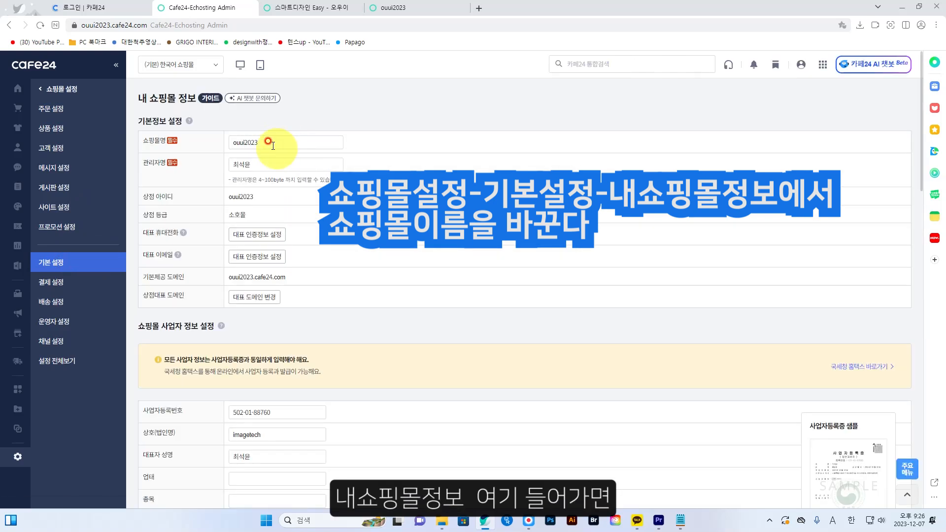
{"action": "left_click", "coordinate": [406, 10]}
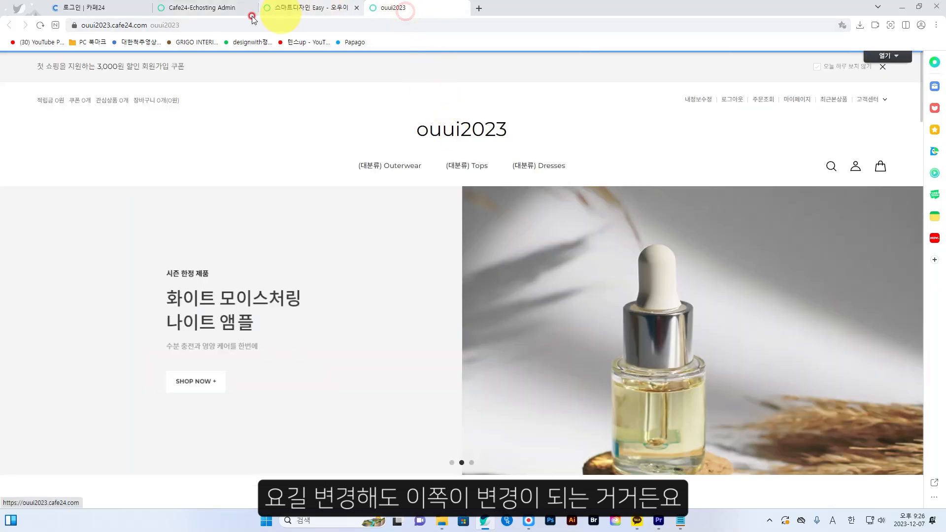
{"action": "left_click", "coordinate": [210, 8]}
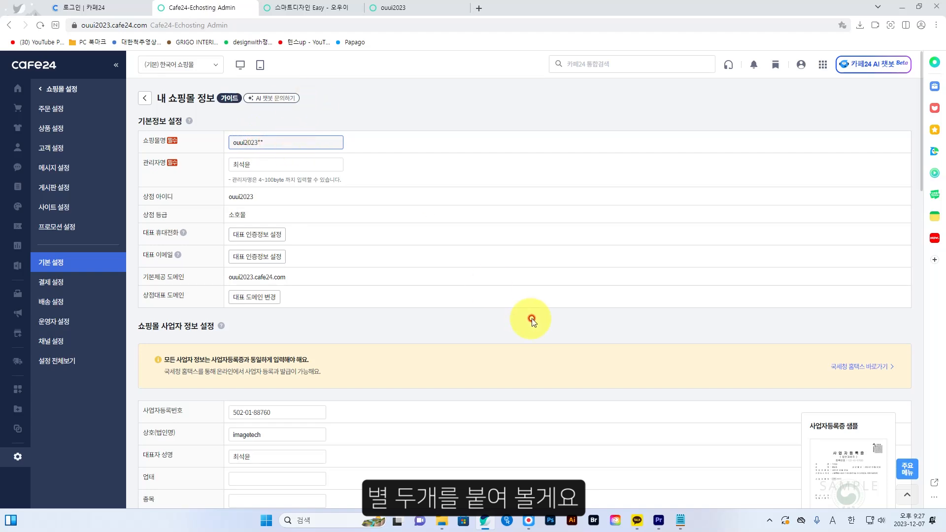
Check the required 쇼핑몰 주소 entry against the web address of the live storefront
{"action": "scroll", "coordinate": [532, 320], "scroll_direction": "down", "scroll_amount": 7}
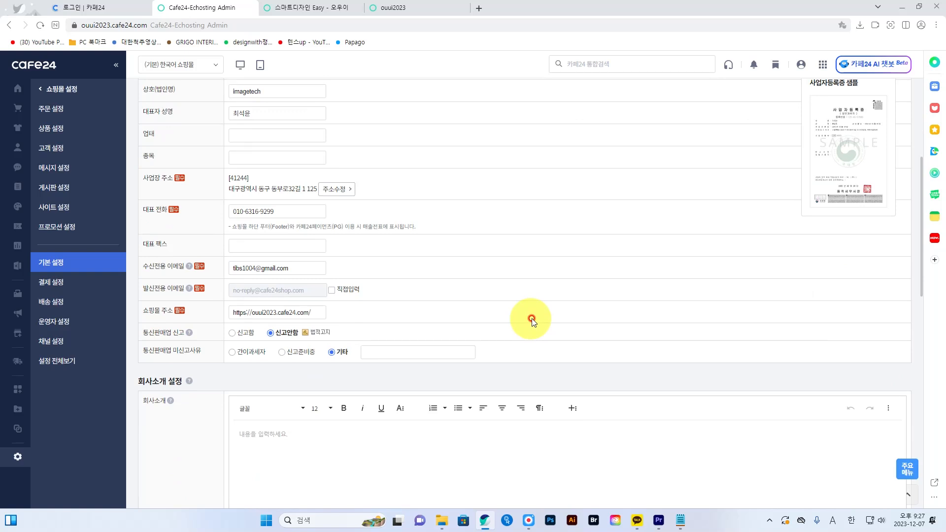
{"action": "scroll", "coordinate": [532, 320], "scroll_direction": "down", "scroll_amount": 1}
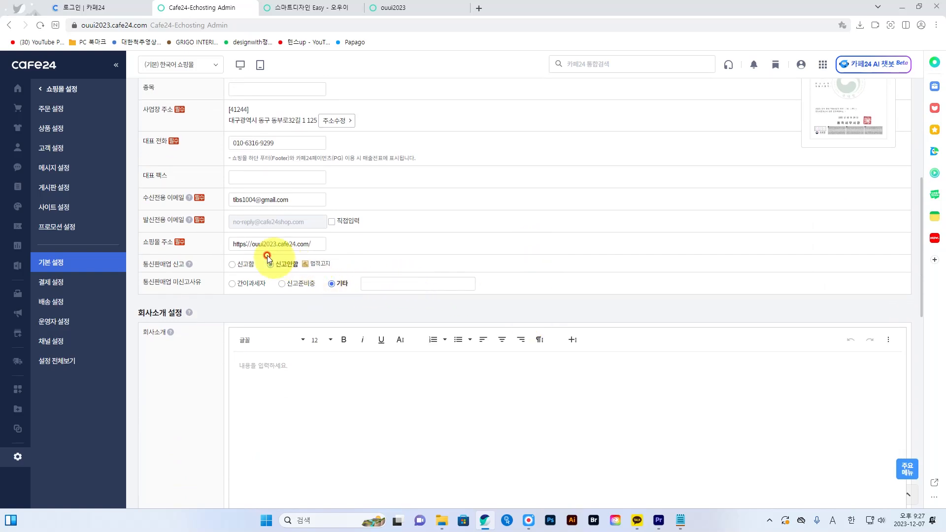
{"action": "left_click_drag", "start_coordinate": [251, 242], "coordinate": [319, 245]}
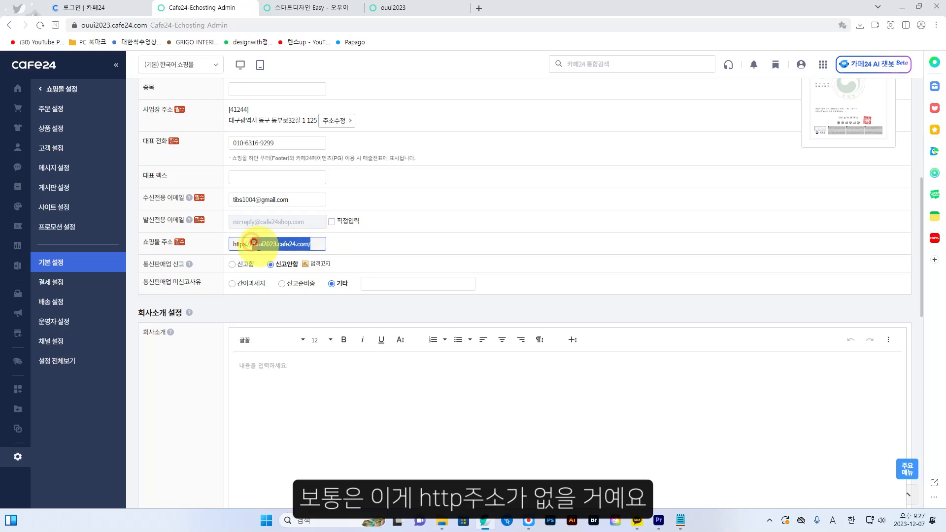
{"action": "left_click_drag", "start_coordinate": [256, 246], "coordinate": [329, 251]}
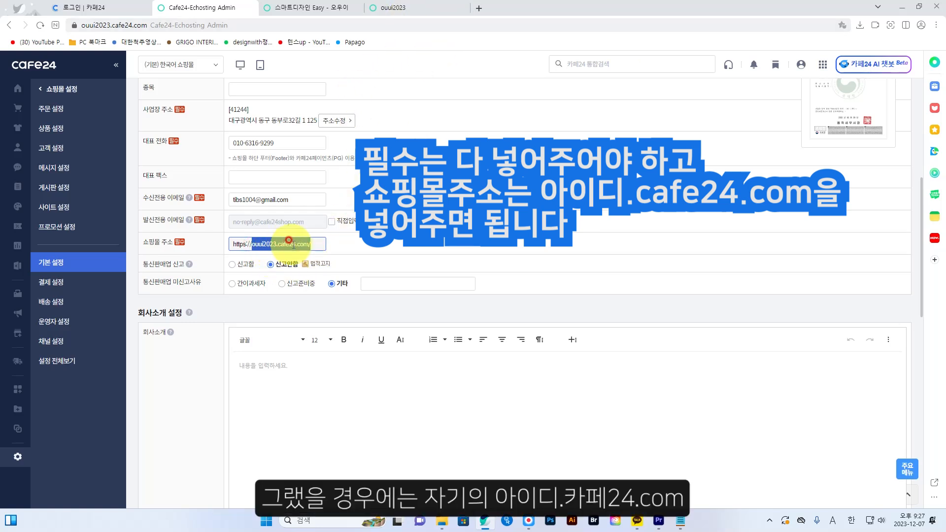
{"action": "left_click", "coordinate": [389, 7]}
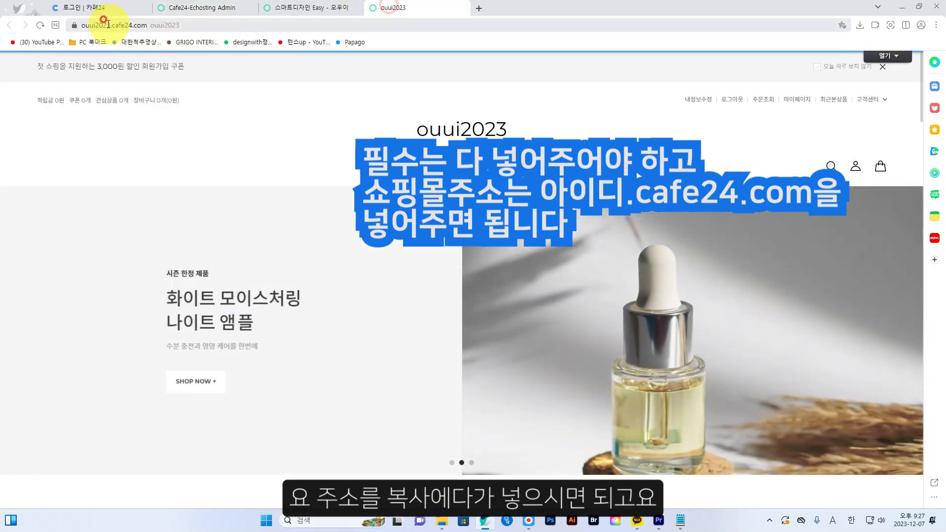
{"action": "left_click", "coordinate": [221, 8]}
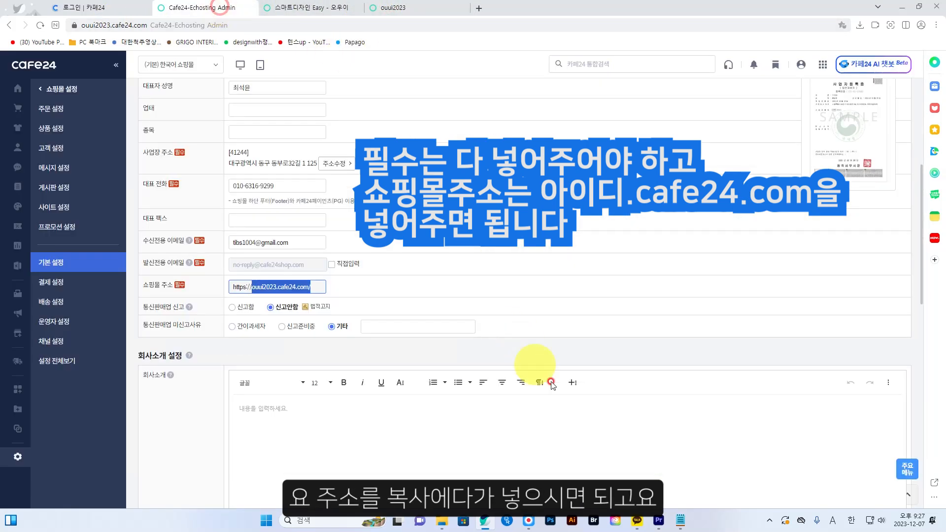
Save the 내 쇼핑몰 정보 form and accept the shop name change
{"action": "scroll", "coordinate": [552, 385], "scroll_direction": "down", "scroll_amount": 12}
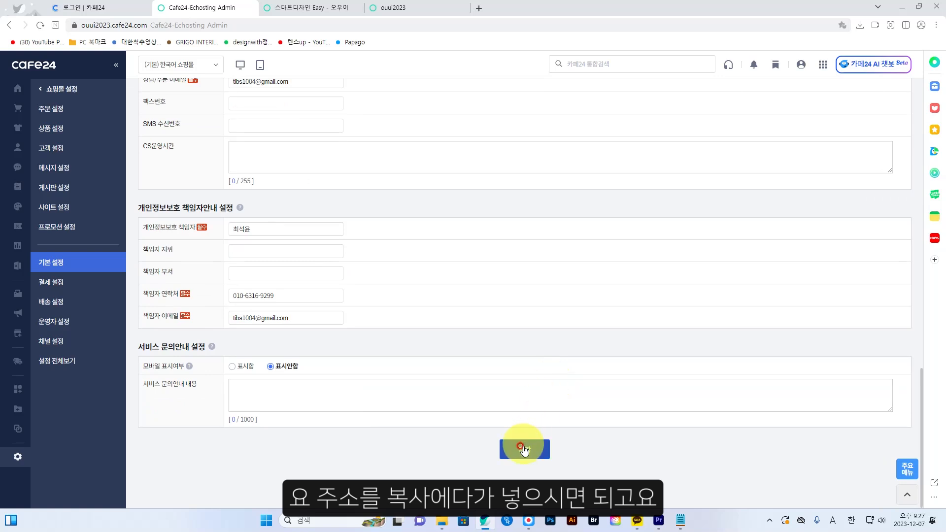
{"action": "left_click", "coordinate": [524, 449]}
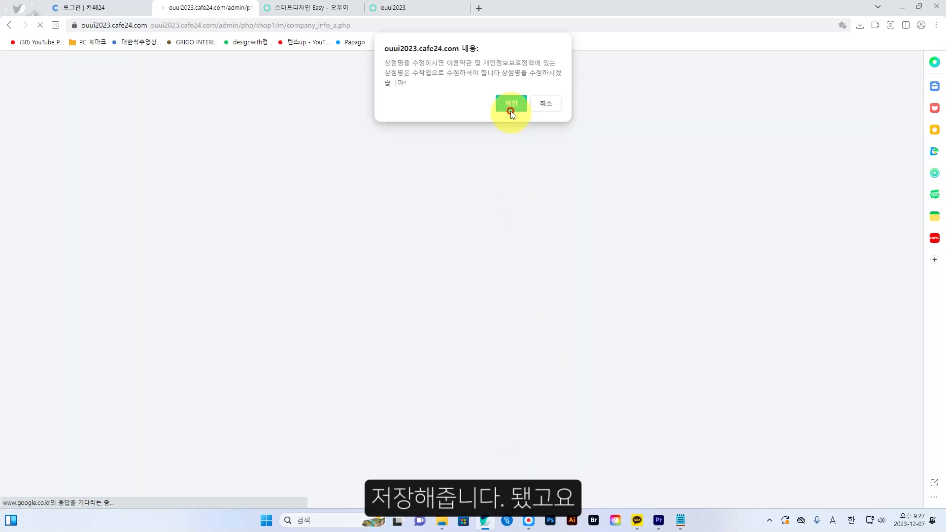
{"action": "left_click", "coordinate": [510, 103]}
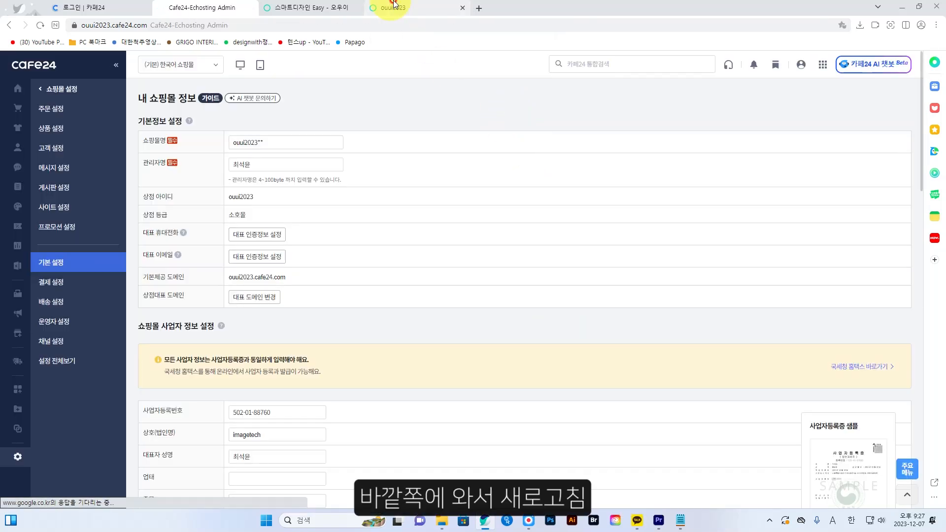
Reload the live storefront to check its logo text, and look at the 오우이 design editor
{"action": "left_click", "coordinate": [409, 9]}
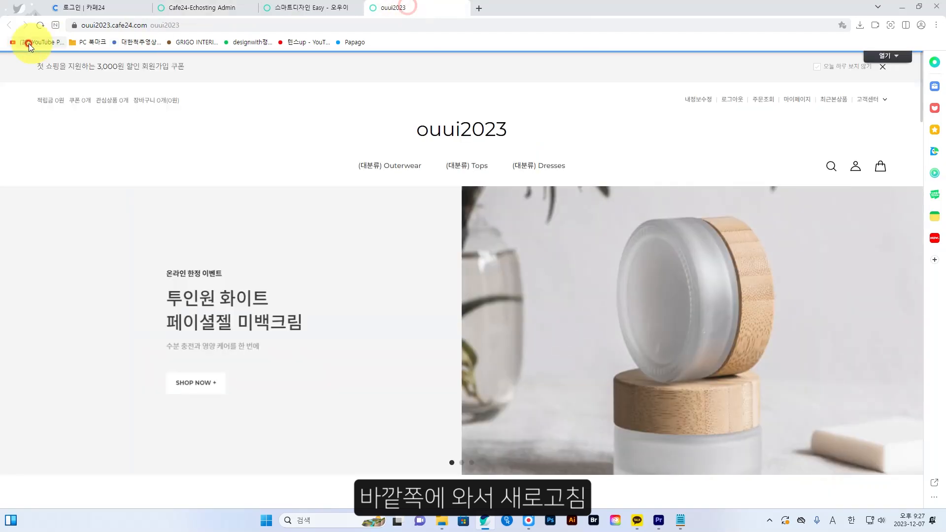
{"action": "left_click", "coordinate": [41, 25]}
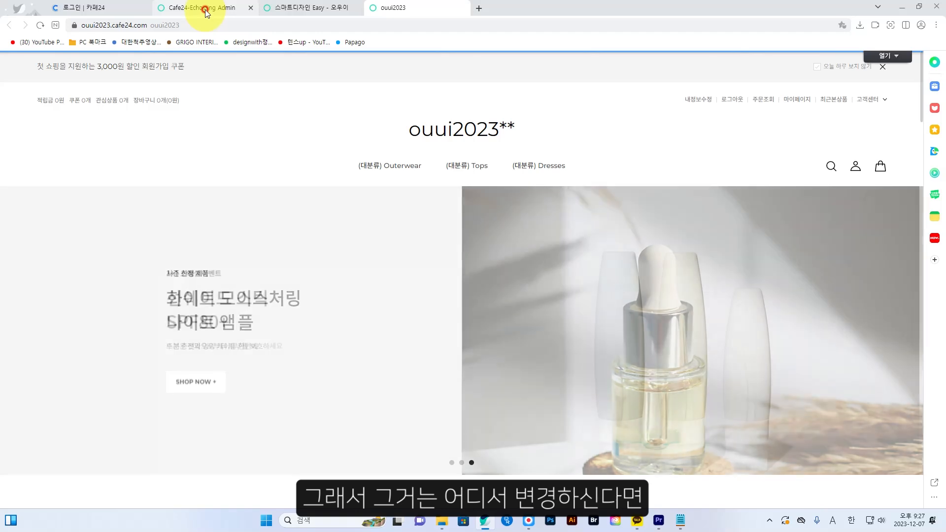
{"action": "left_click", "coordinate": [306, 8]}
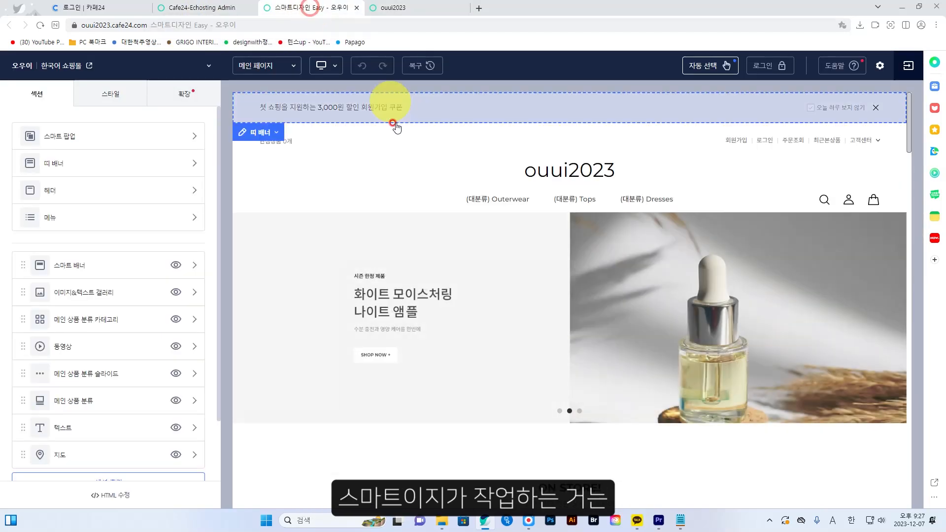
Open 검색엔진 최적화(SEO) from the 기본 설정 and compare the storefront's logo with its browser tab title
{"action": "left_click", "coordinate": [222, 9]}
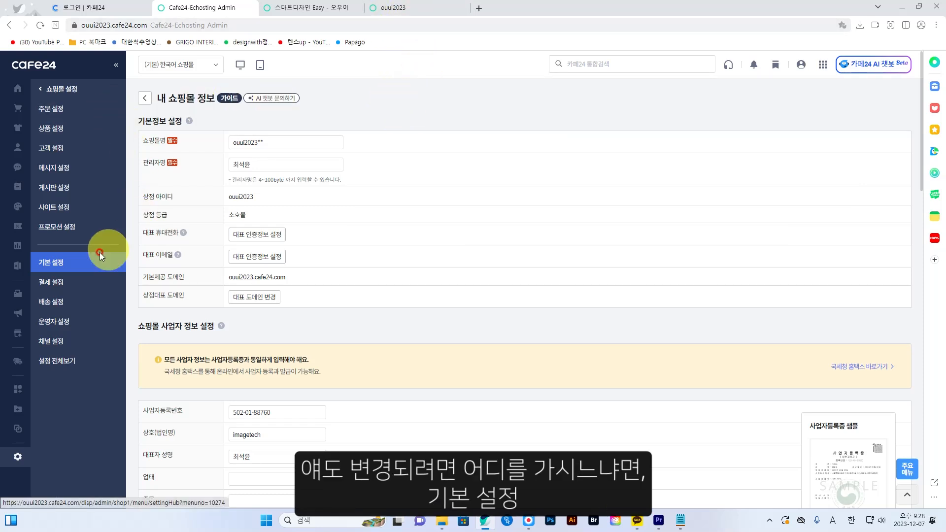
{"action": "left_click", "coordinate": [61, 268]}
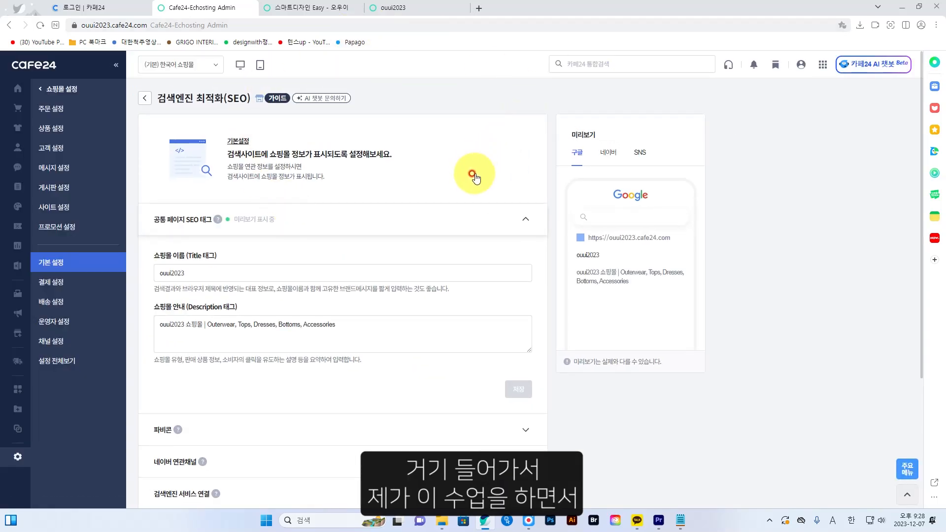
{"action": "left_click", "coordinate": [394, 8]}
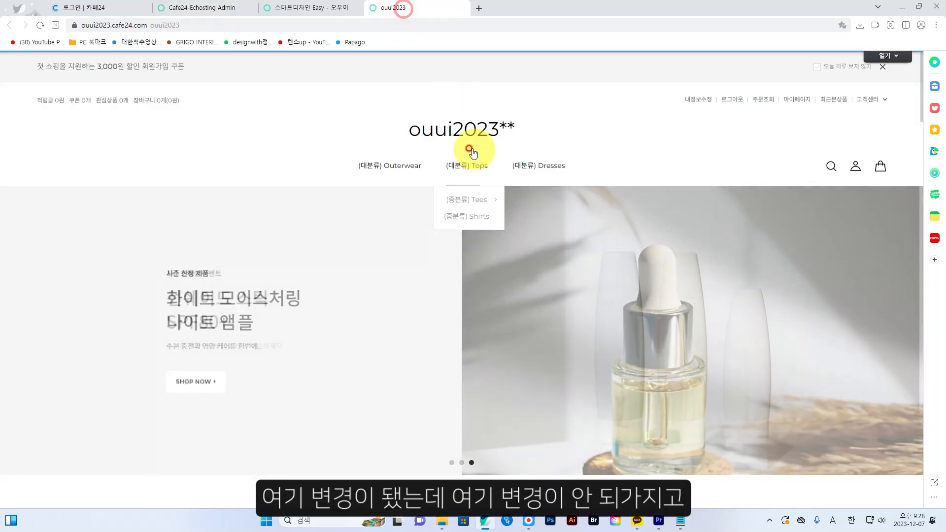
{"action": "left_click", "coordinate": [224, 8]}
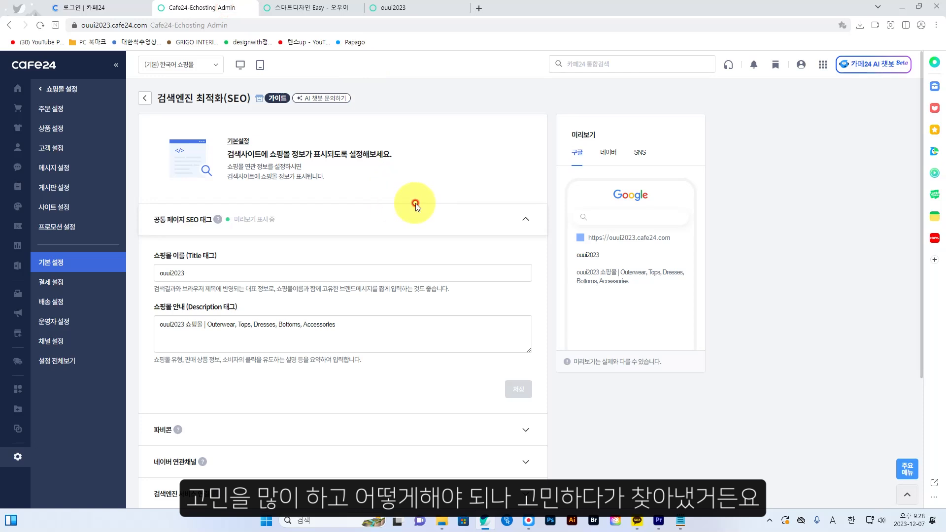
Set the 쇼핑몰 이름 (Title 태그) in the common page SEO tags to ouui2023**
{"action": "left_click", "coordinate": [183, 269]}
{"action": "left_click", "coordinate": [153, 260]}
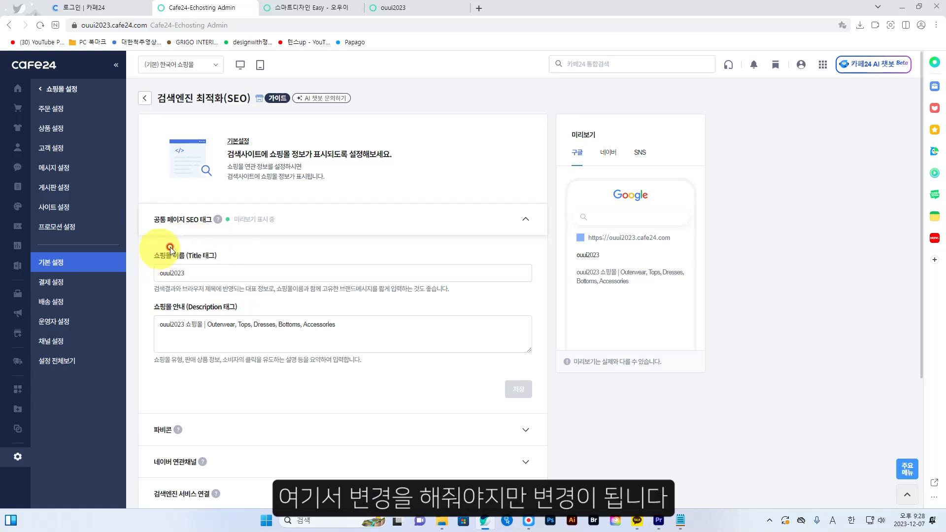
{"action": "left_click", "coordinate": [204, 272]}
{"action": "left_click", "coordinate": [195, 271]}
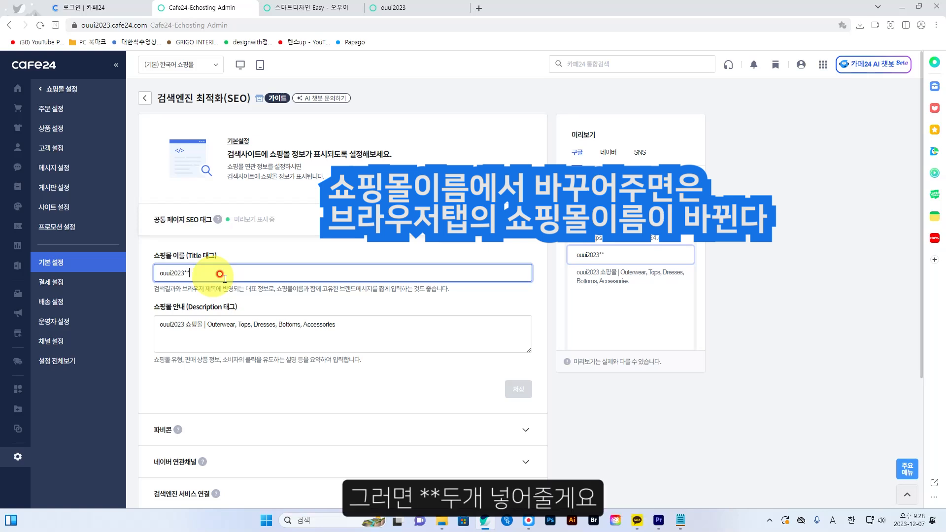
Save the SEO settings, accept the confirmation, and reload the live storefront to check its browser tab title
{"action": "left_click", "coordinate": [411, 369]}
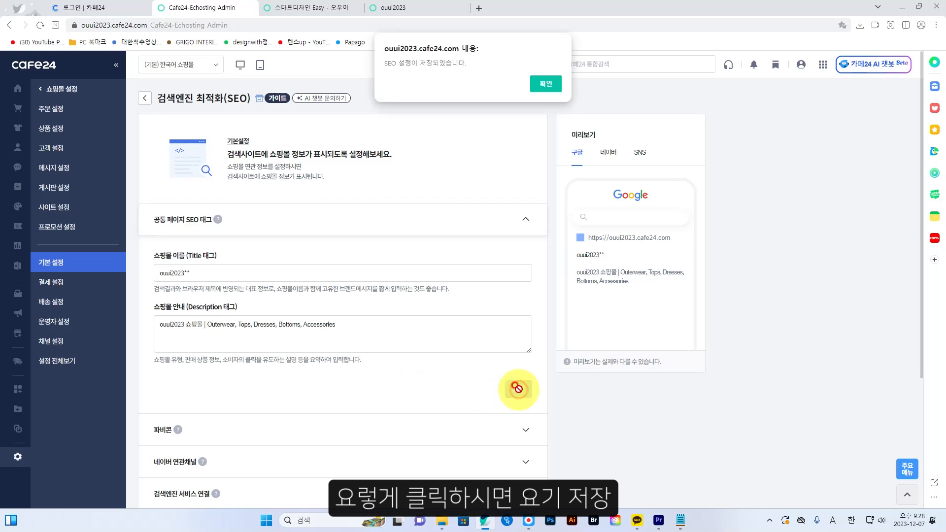
{"action": "left_click", "coordinate": [547, 83]}
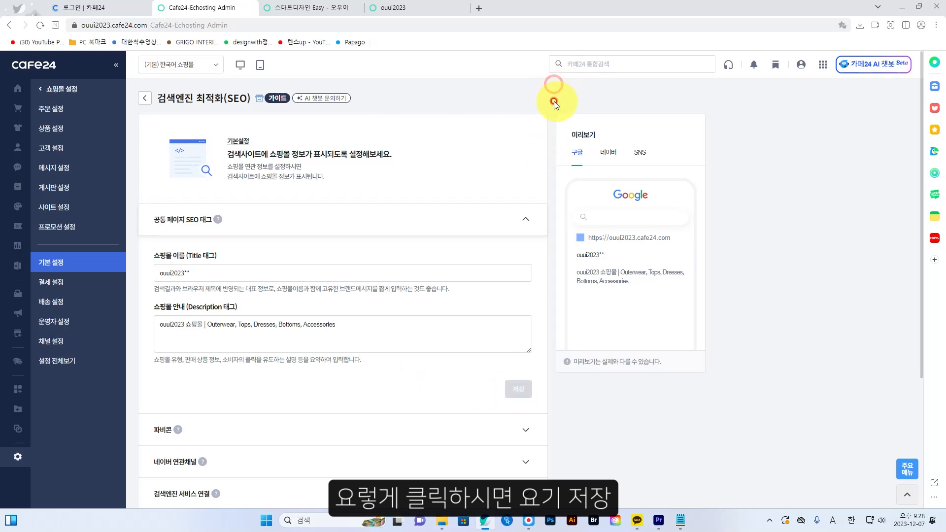
{"action": "left_click", "coordinate": [419, 8]}
{"action": "left_click", "coordinate": [41, 25]}
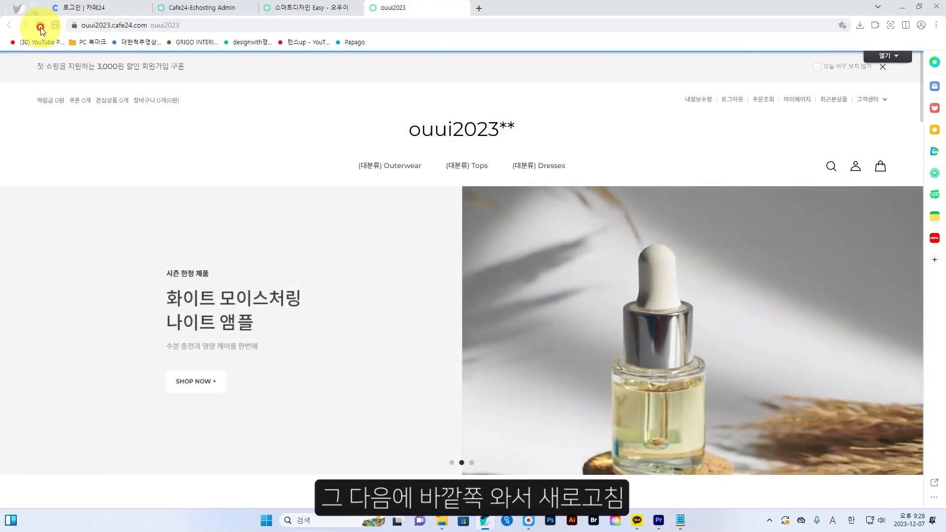
{"action": "left_click", "coordinate": [41, 25]}
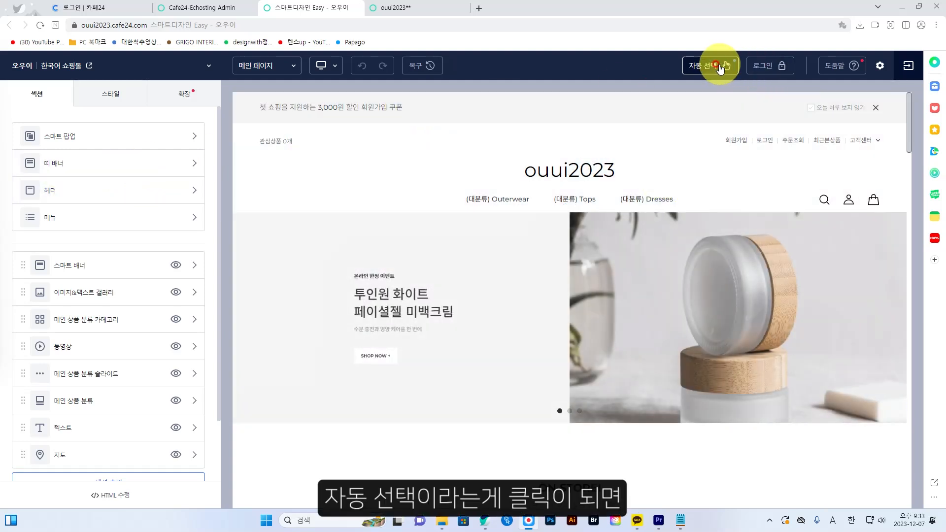
Try the 자동 선택 option and the preview's header menu in the 오우이 design editor, and open the header's 로고 settings
{"action": "left_click", "coordinate": [718, 68]}
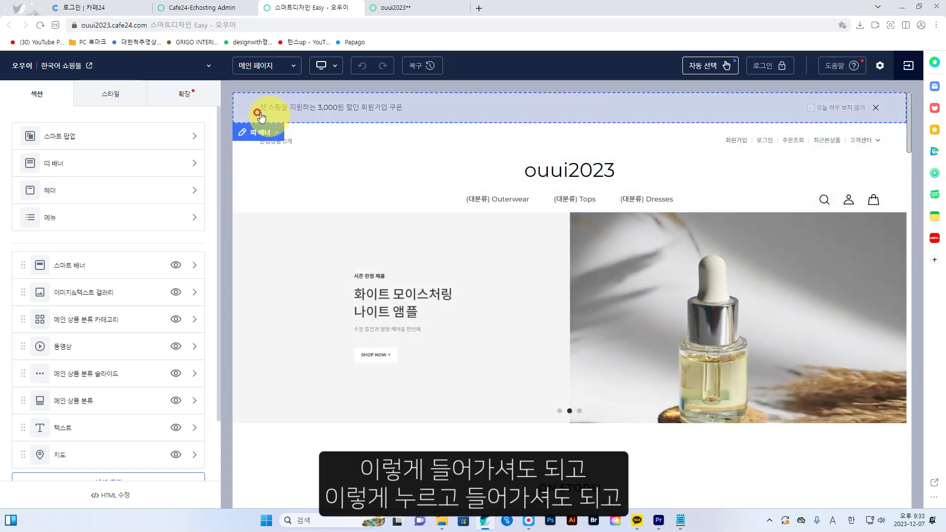
{"action": "left_click", "coordinate": [259, 123]}
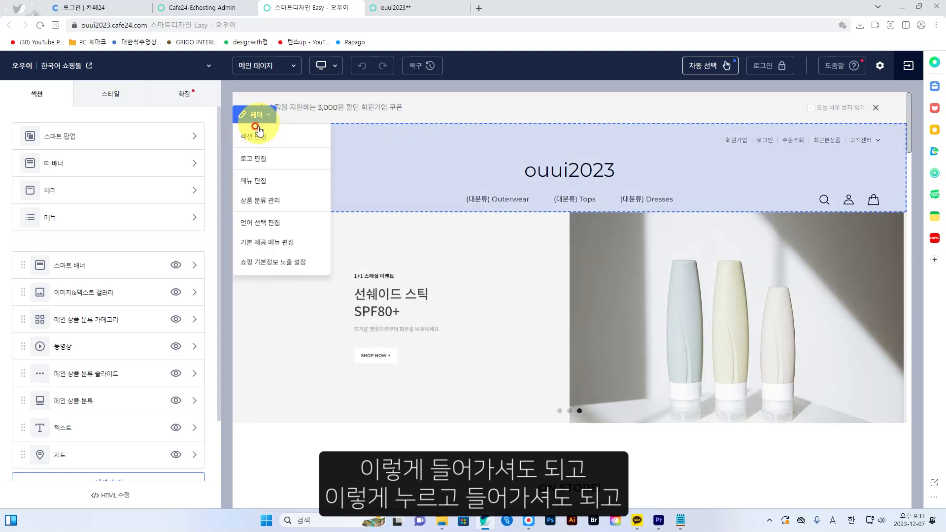
{"action": "left_click", "coordinate": [193, 192]}
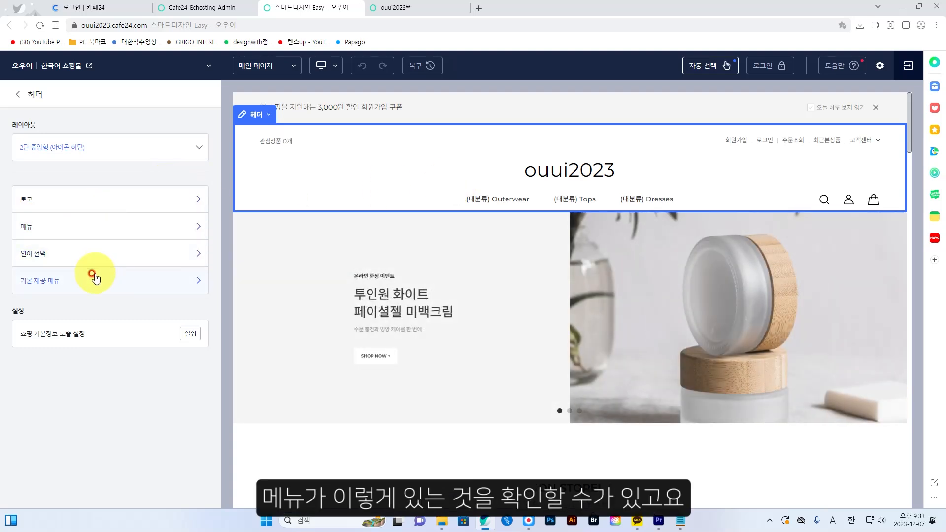
{"action": "left_click", "coordinate": [192, 200]}
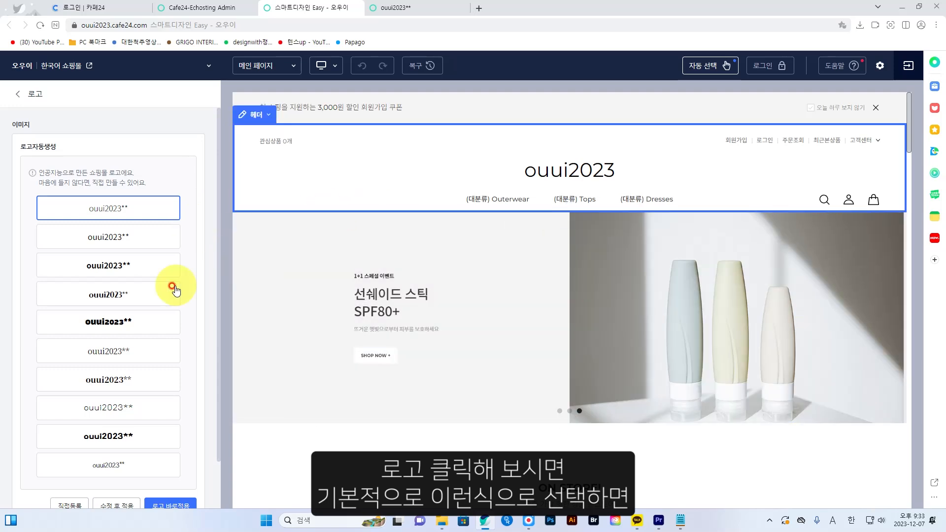
Apply the heavy black rounded ouui2023** style, fifth among the auto-generated logos, to the header
{"action": "left_click", "coordinate": [130, 323]}
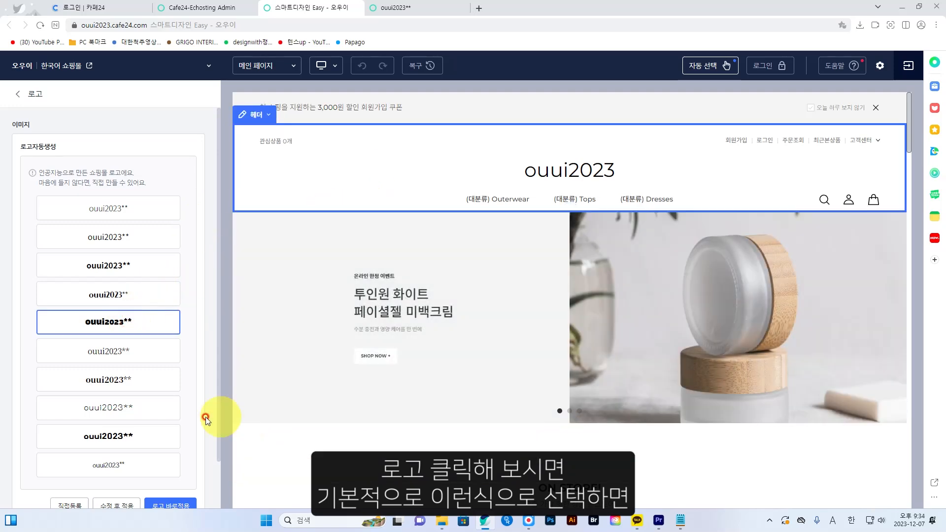
{"action": "scroll", "coordinate": [187, 401], "scroll_direction": "down", "scroll_amount": 1}
{"action": "left_click", "coordinate": [182, 453]}
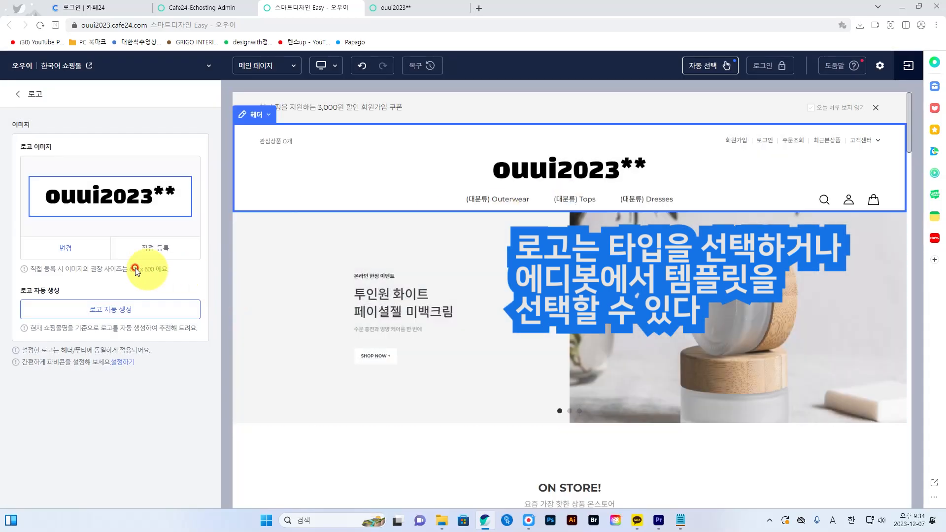
Browse the Edibot Banner logo templates and look at the 직접 등록 file chooser, leaving both without applying anything
{"action": "left_click", "coordinate": [77, 256]}
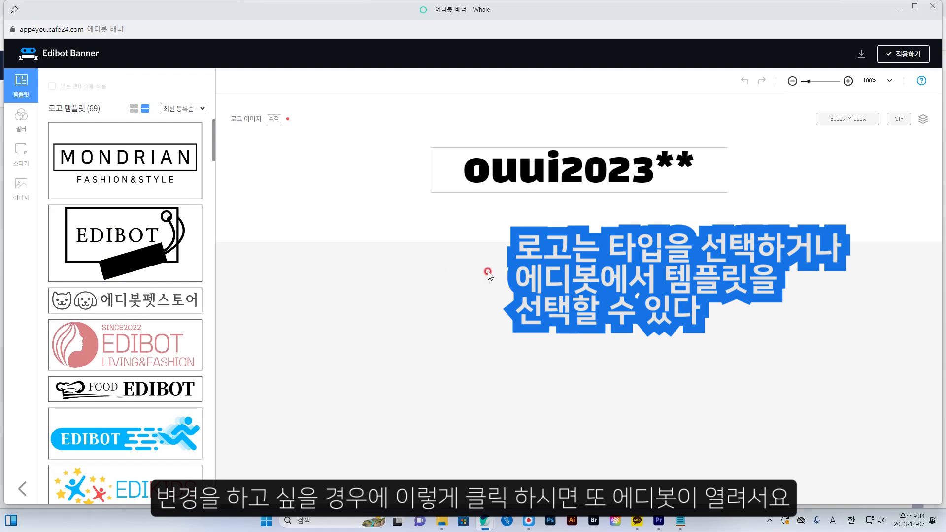
{"action": "scroll", "coordinate": [139, 340], "scroll_direction": "down", "scroll_amount": 5}
{"action": "scroll", "coordinate": [140, 340], "scroll_direction": "up", "scroll_amount": 2}
{"action": "scroll", "coordinate": [139, 340], "scroll_direction": "up", "scroll_amount": 3}
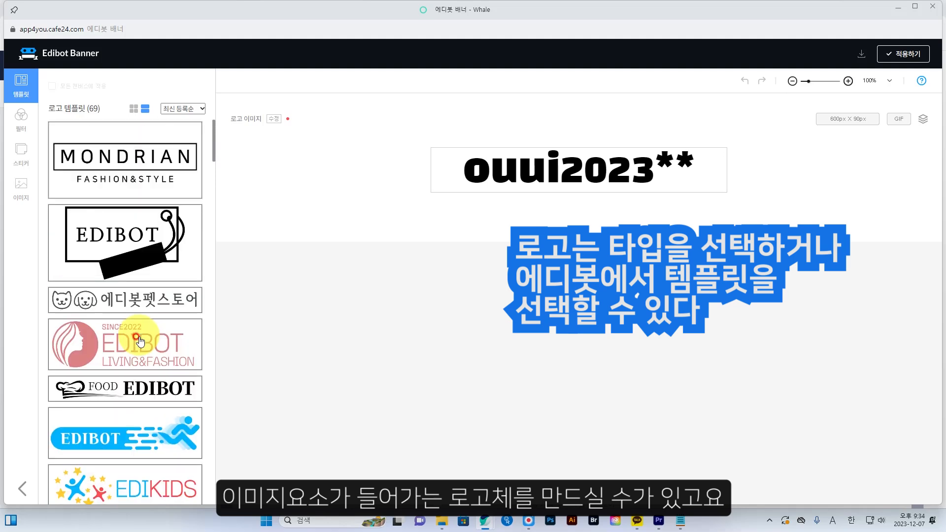
{"action": "left_click", "coordinate": [936, 7]}
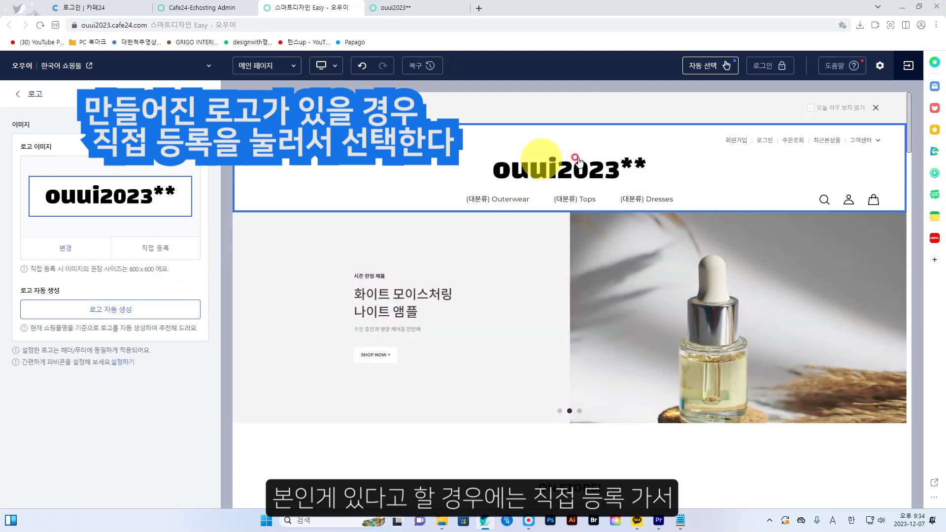
{"action": "left_click", "coordinate": [154, 255]}
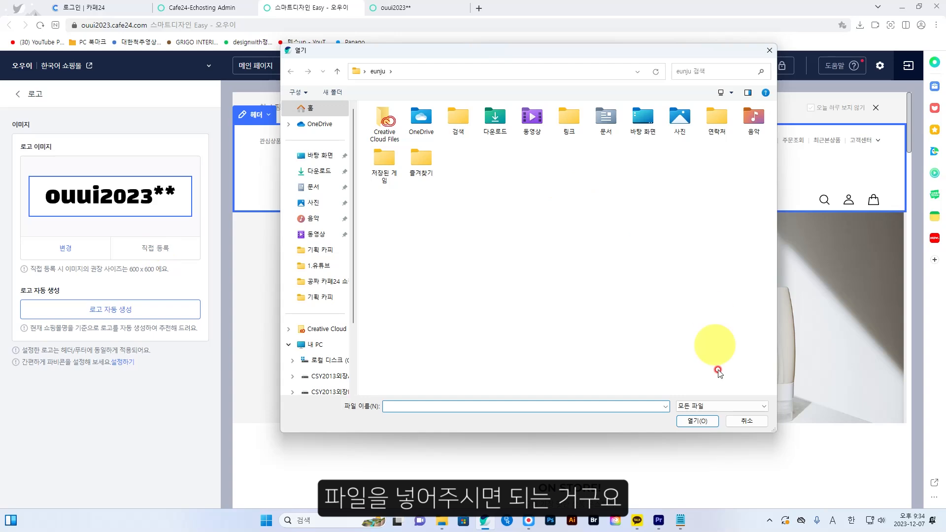
{"action": "left_click", "coordinate": [737, 421]}
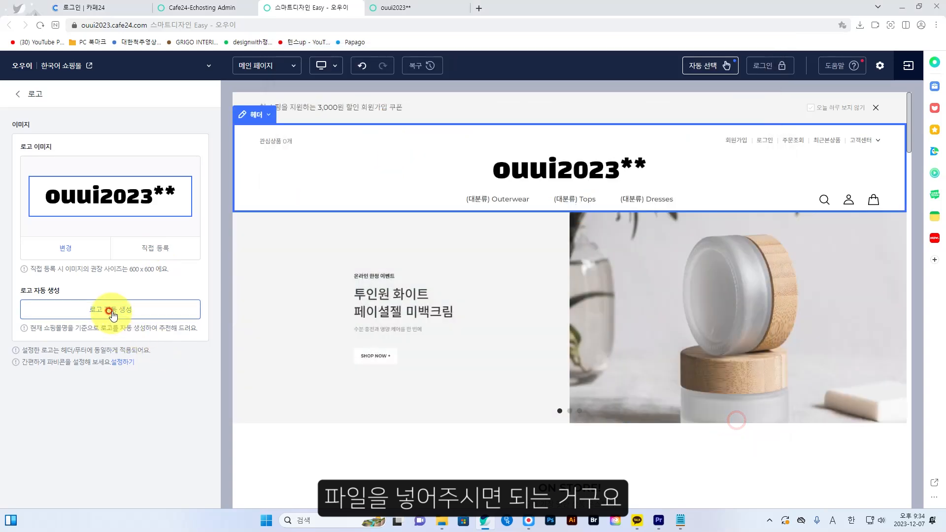
Run 로고 자동 생성 again and apply the first, thin ouui2023** style directly as the logo
{"action": "left_click", "coordinate": [111, 310]}
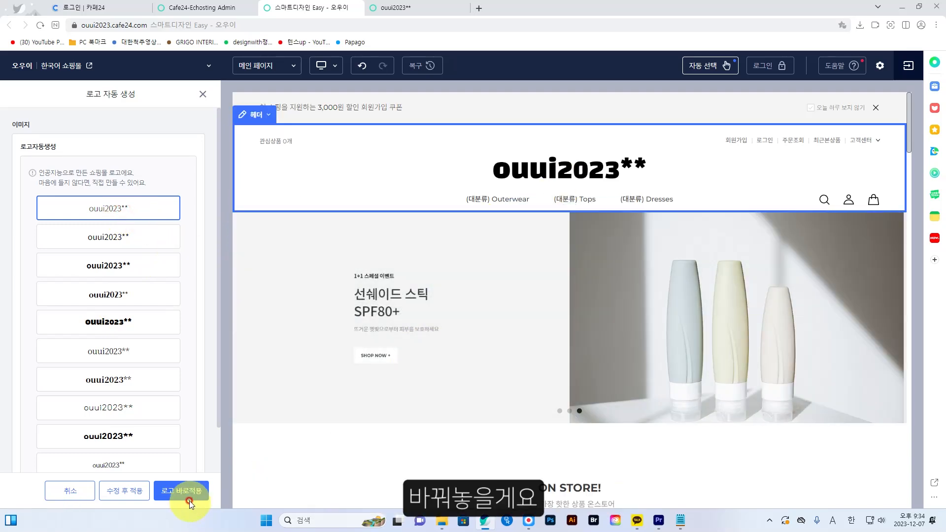
{"action": "left_click", "coordinate": [189, 493]}
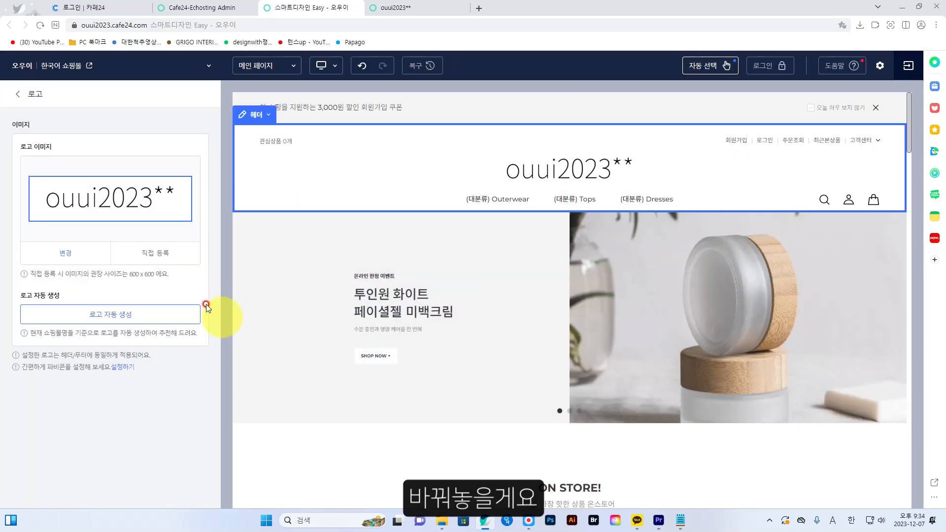
Try the 1단 기본형 header layout, and restore the 2단 중앙형 (아이콘 하단) layout
{"action": "left_click", "coordinate": [17, 96]}
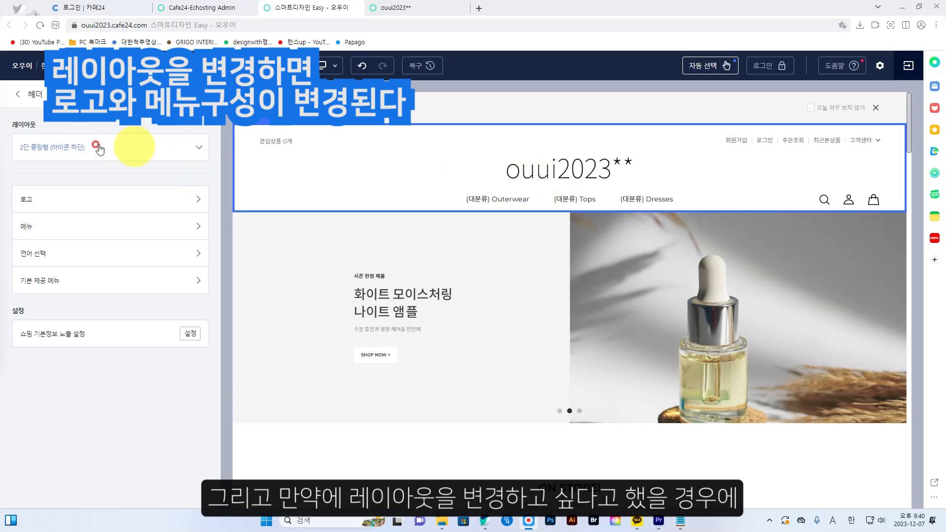
{"action": "left_click", "coordinate": [193, 149]}
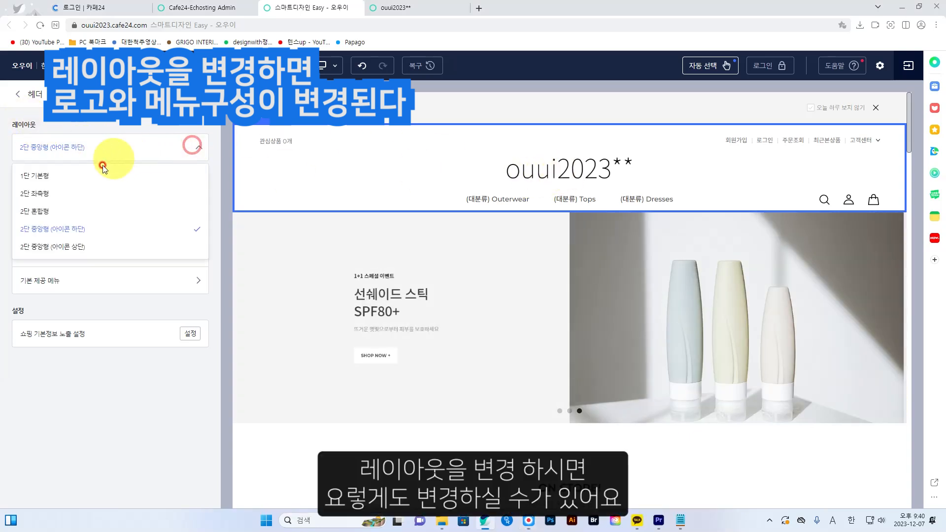
{"action": "left_click", "coordinate": [104, 179]}
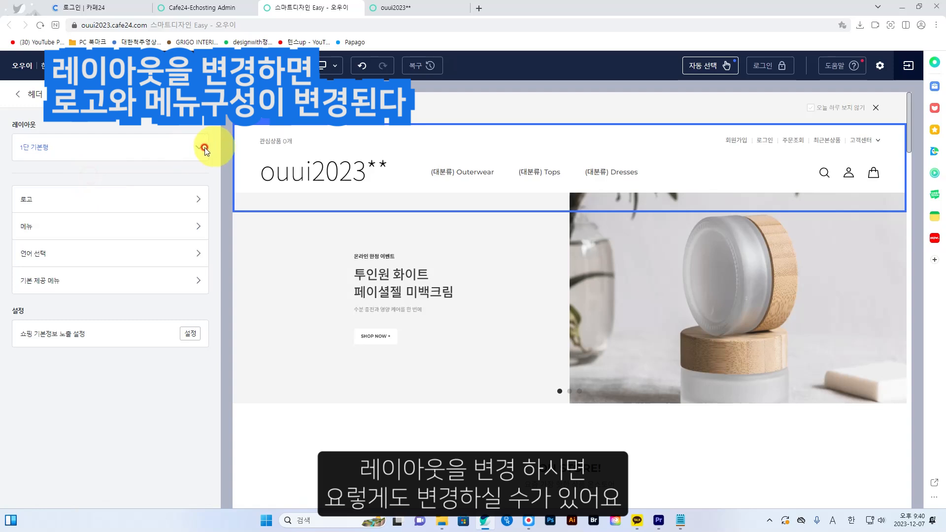
{"action": "left_click", "coordinate": [195, 148]}
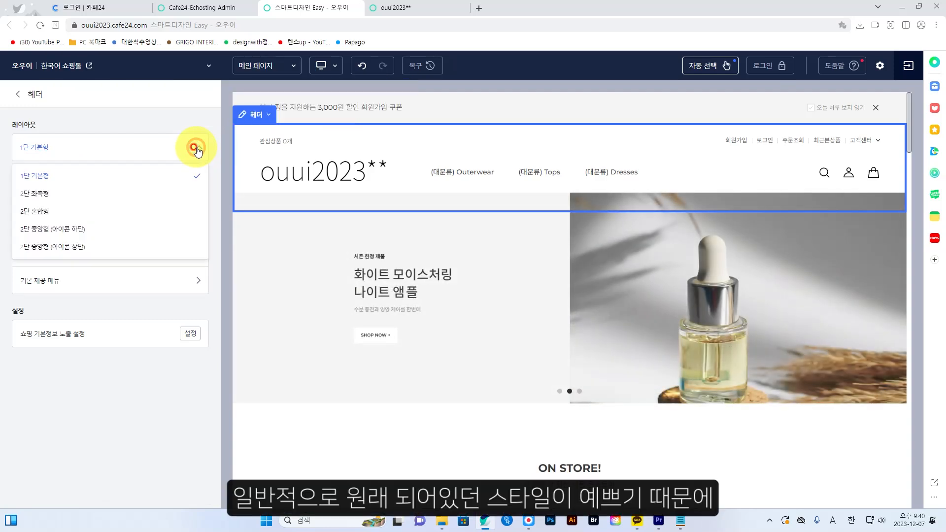
{"action": "left_click", "coordinate": [103, 228]}
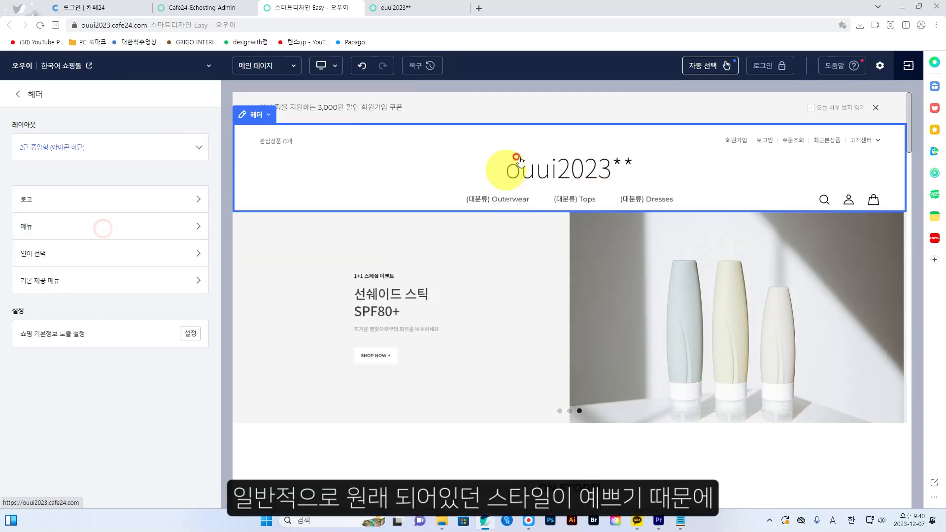
Rename the Outerwear top-level entry in the 메뉴 section to (대분류) Outerwear** and apply it
{"action": "mouse_move", "coordinate": [606, 206]}
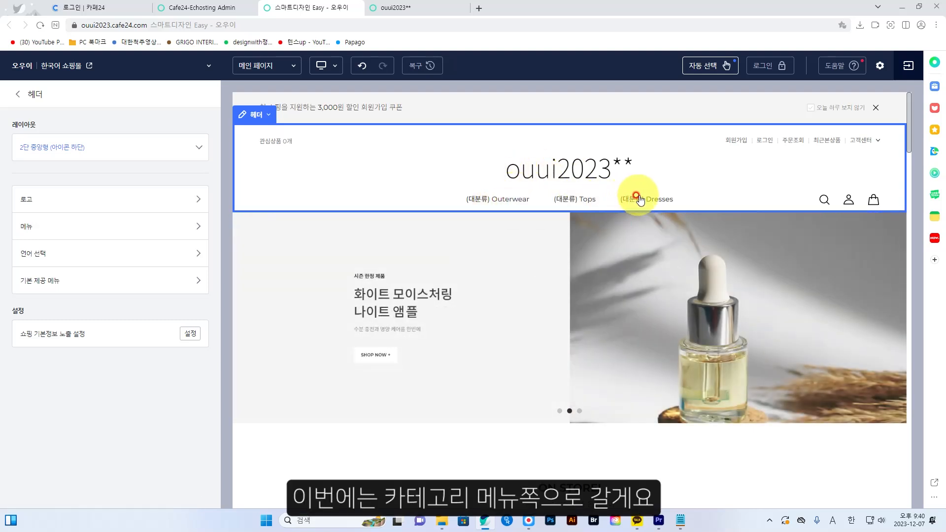
{"action": "left_click", "coordinate": [17, 97]}
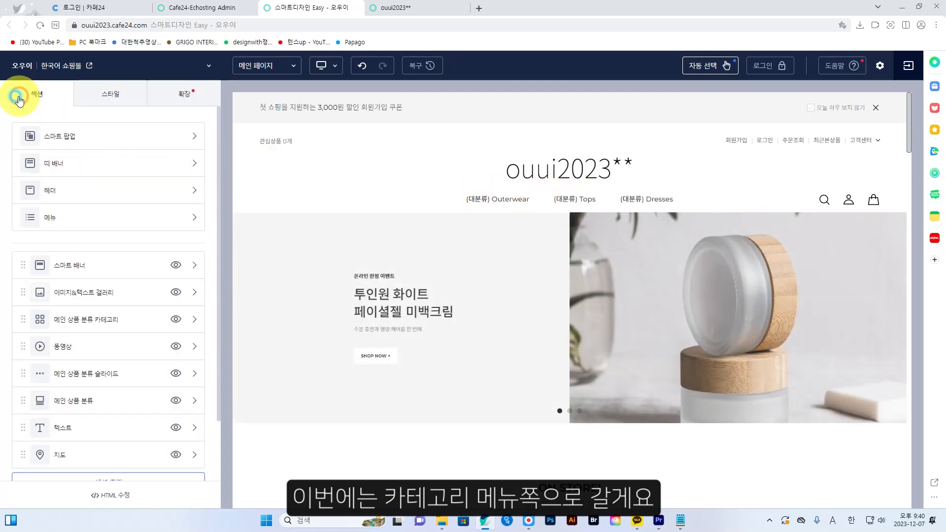
{"action": "left_click", "coordinate": [191, 218]}
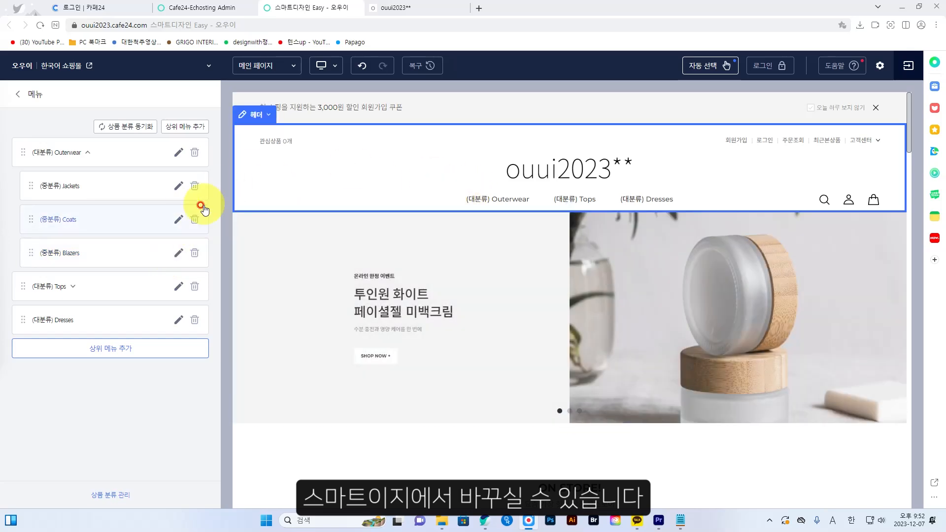
{"action": "left_click", "coordinate": [180, 153]}
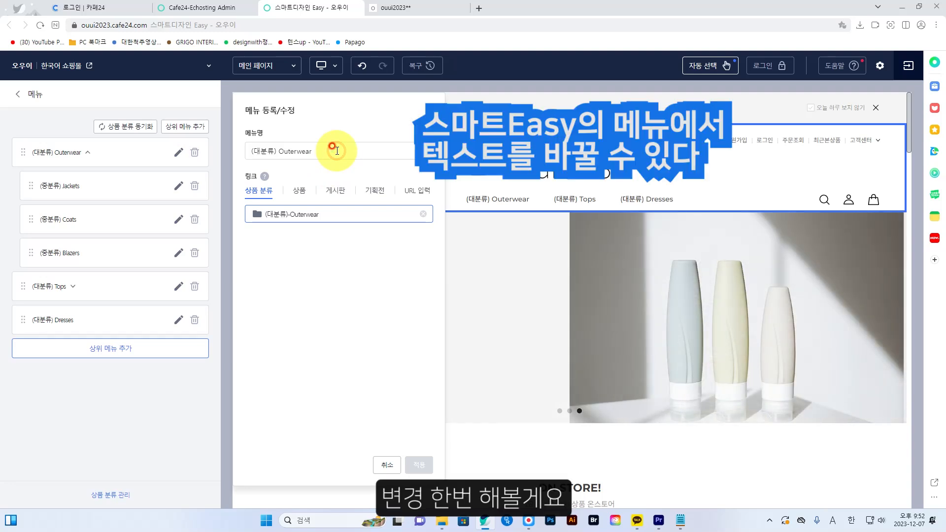
{"action": "type", "text": "**"}
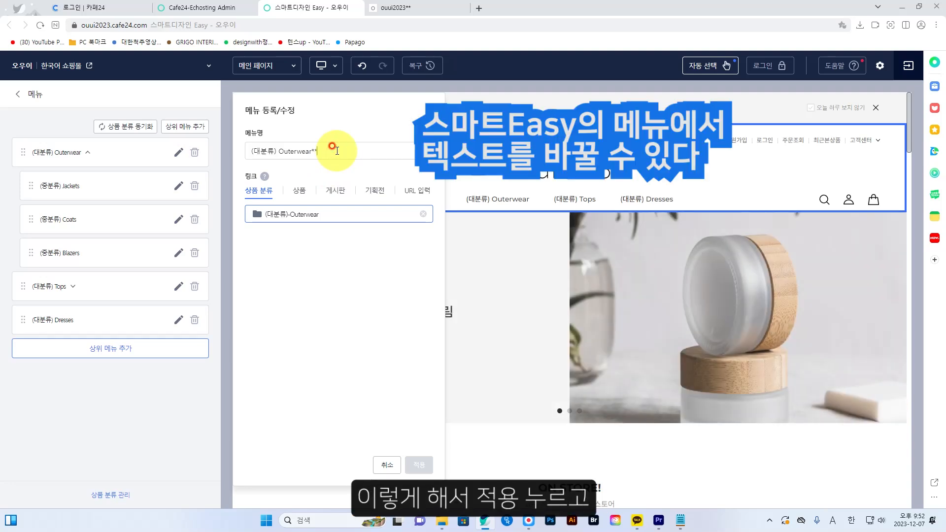
{"action": "left_click", "coordinate": [418, 465]}
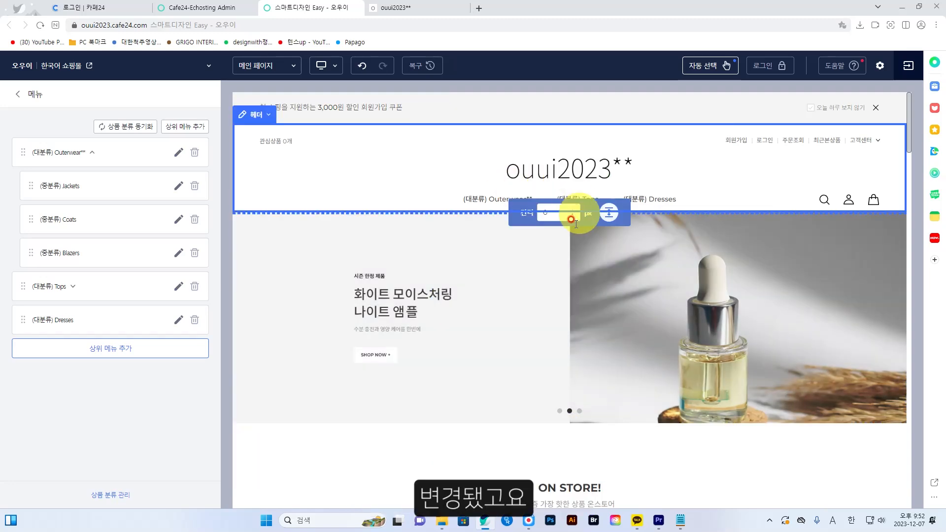
Reload the live storefront and examine the category menu names and the submenus of Outerwear and Tops
{"action": "left_click", "coordinate": [406, 8]}
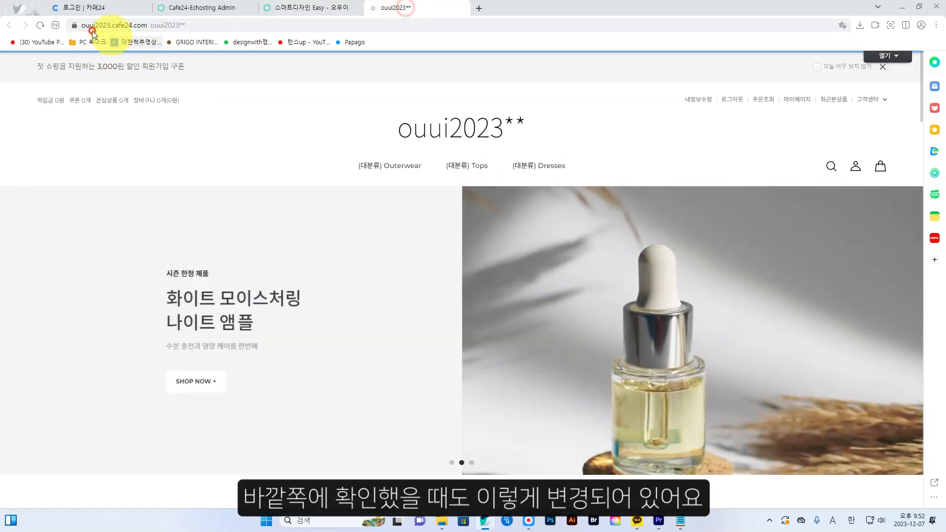
{"action": "left_click", "coordinate": [41, 24]}
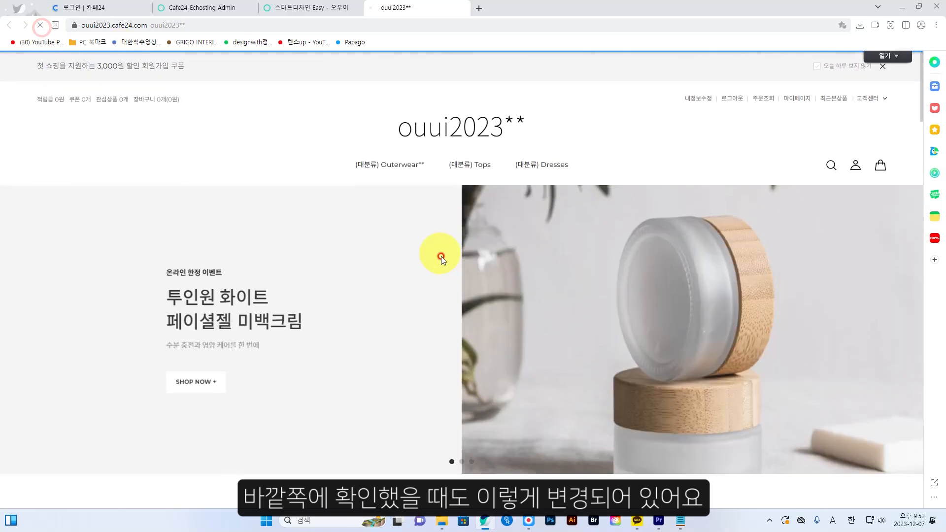
{"action": "mouse_move", "coordinate": [399, 180]}
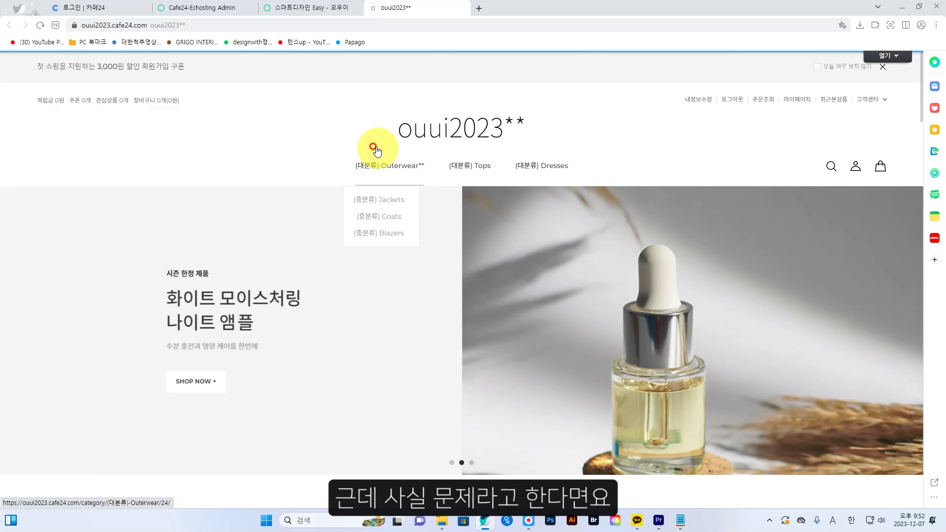
{"action": "mouse_move", "coordinate": [476, 169]}
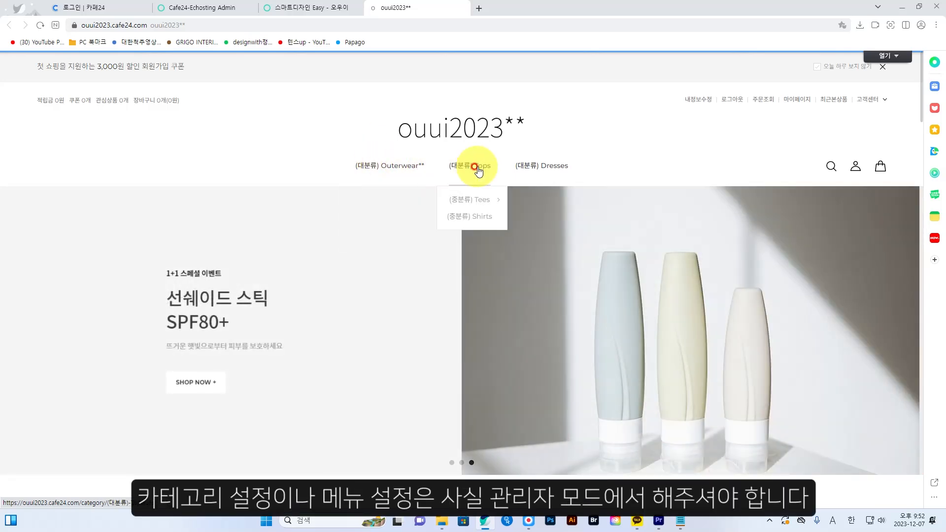
Switch to the Cafe24 admin and open 상품 분류 관리 from the 분류 관리 section of 상품
{"action": "left_click", "coordinate": [208, 12]}
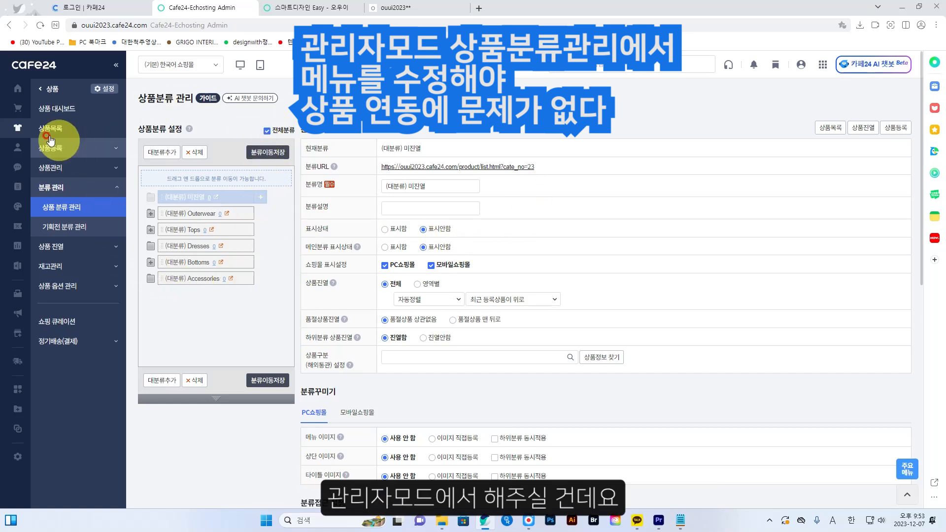
{"action": "left_click", "coordinate": [28, 129]}
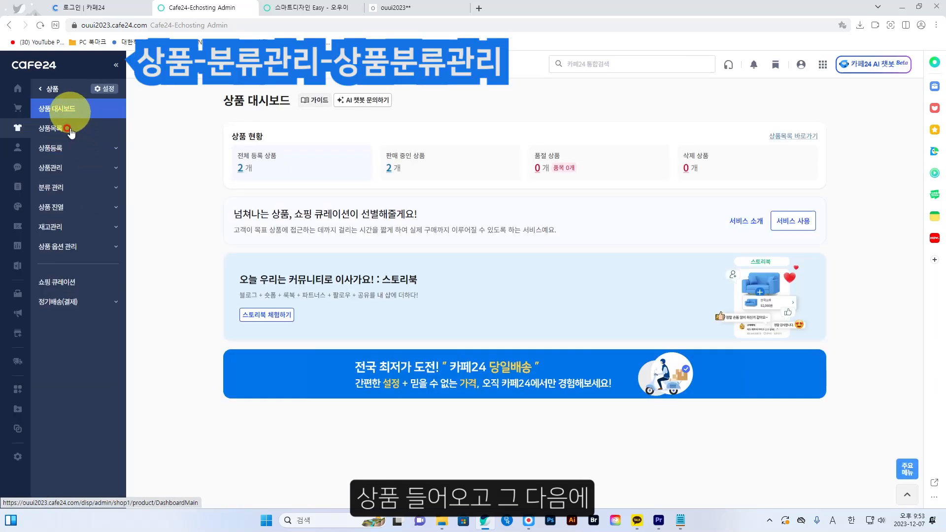
{"action": "left_click", "coordinate": [62, 190]}
{"action": "left_click", "coordinate": [70, 207]}
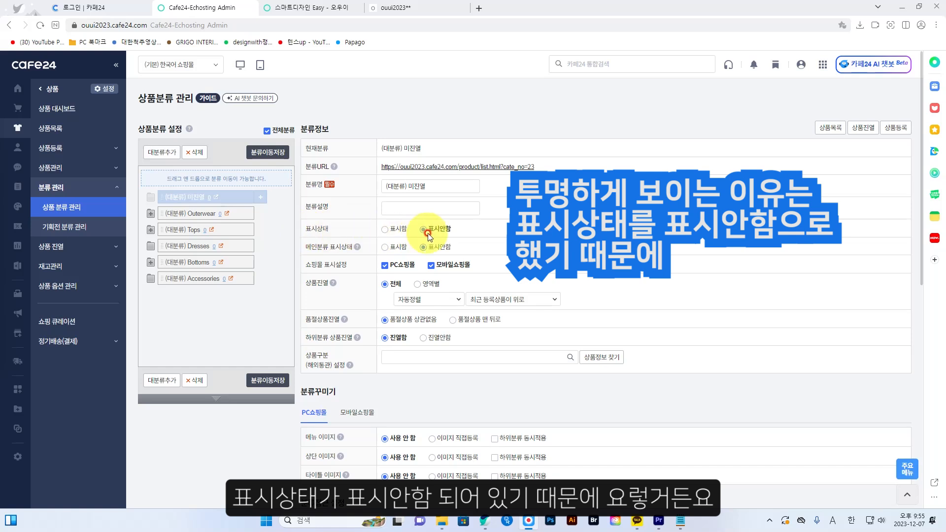
Set the 표시상태 of the (대분류) 미진열 category to 표시함 and save the category information
{"action": "left_click", "coordinate": [383, 230]}
{"action": "scroll", "coordinate": [611, 306], "scroll_direction": "down", "scroll_amount": 10}
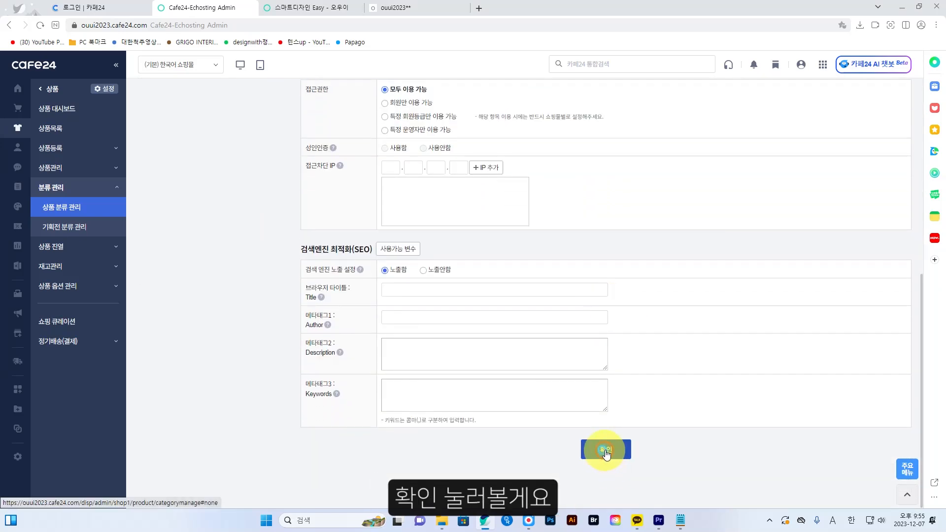
{"action": "left_click", "coordinate": [606, 452]}
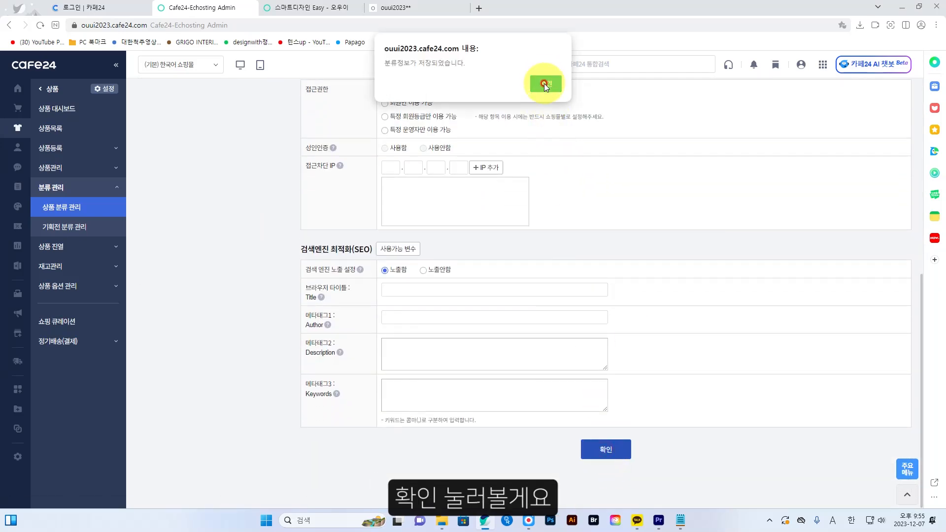
{"action": "left_click", "coordinate": [545, 84]}
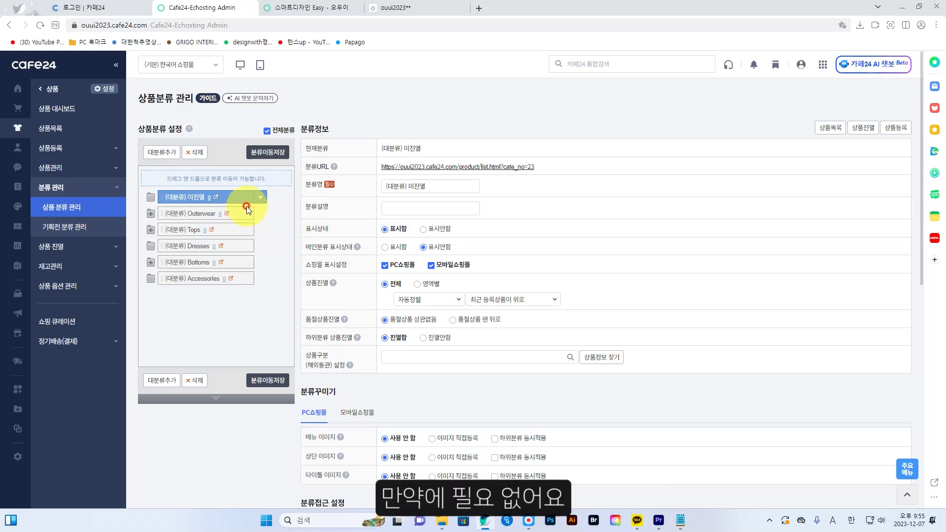
Delete the (대분류) 미진열 category from the product category tree
{"action": "left_click", "coordinate": [198, 380]}
{"action": "left_click", "coordinate": [513, 81]}
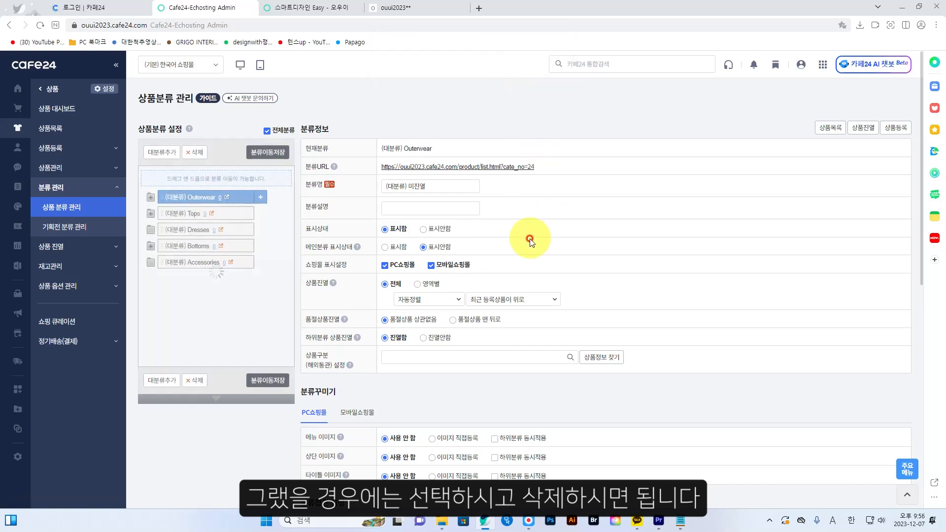
Add a new top-level product category named 추가사항 at the end of the category tree
{"action": "left_click", "coordinate": [167, 380]}
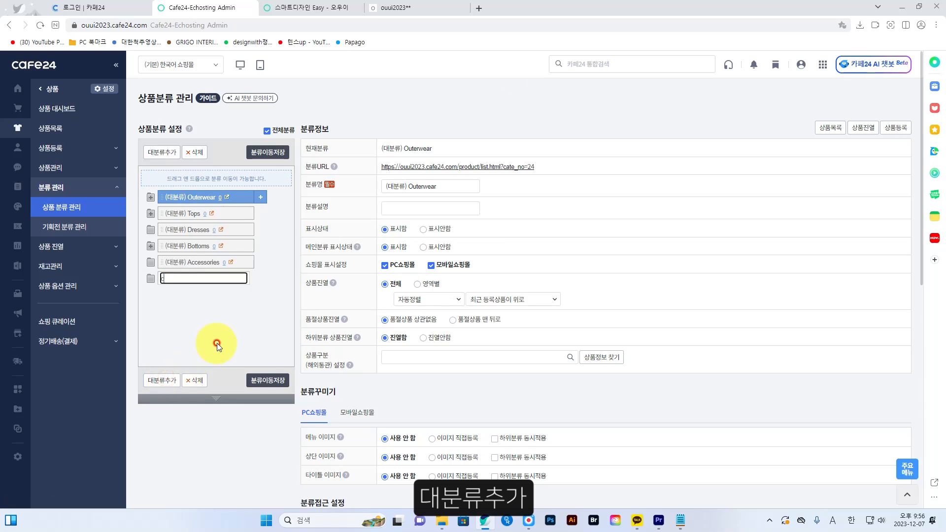
{"action": "type", "text": "cnrk"}
{"action": "key", "text": "Hangul"}
{"action": "type", "text": "추가사항"}
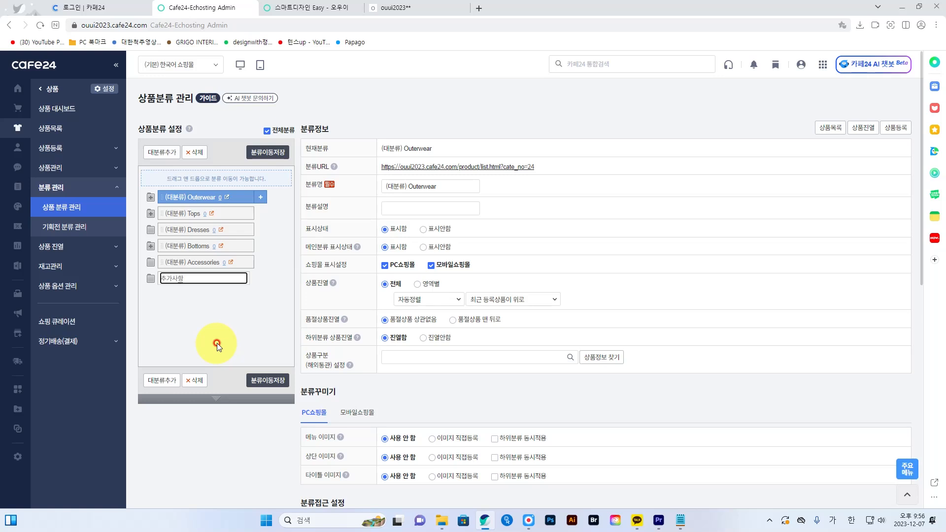
{"action": "left_click", "coordinate": [217, 320]}
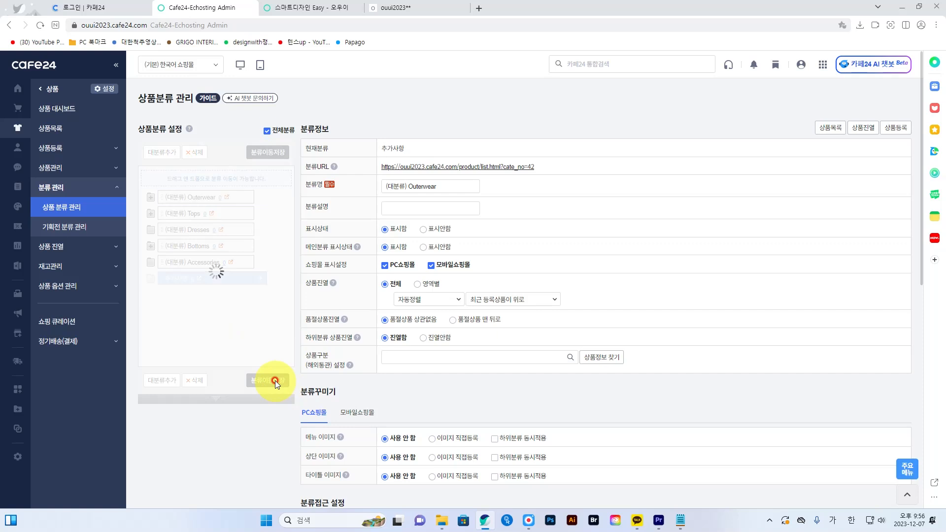
Set the 표시상태 of the 추가사항 category to 표시함 and save the category information
{"action": "left_click", "coordinate": [193, 287]}
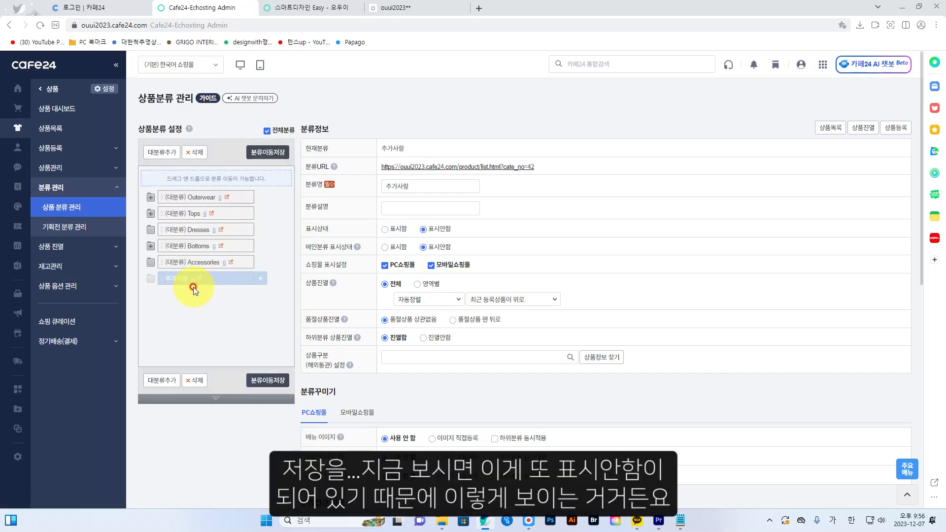
{"action": "left_click", "coordinate": [406, 232]}
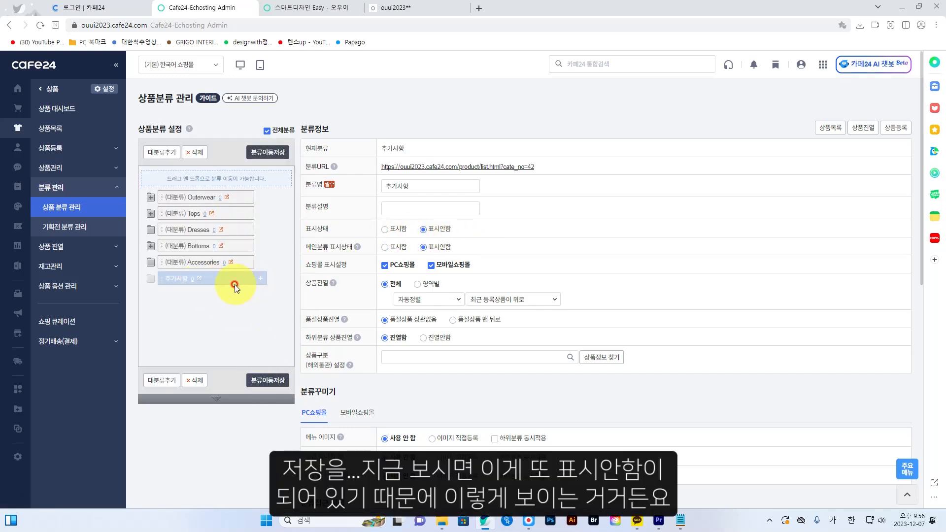
{"action": "left_click", "coordinate": [392, 232]}
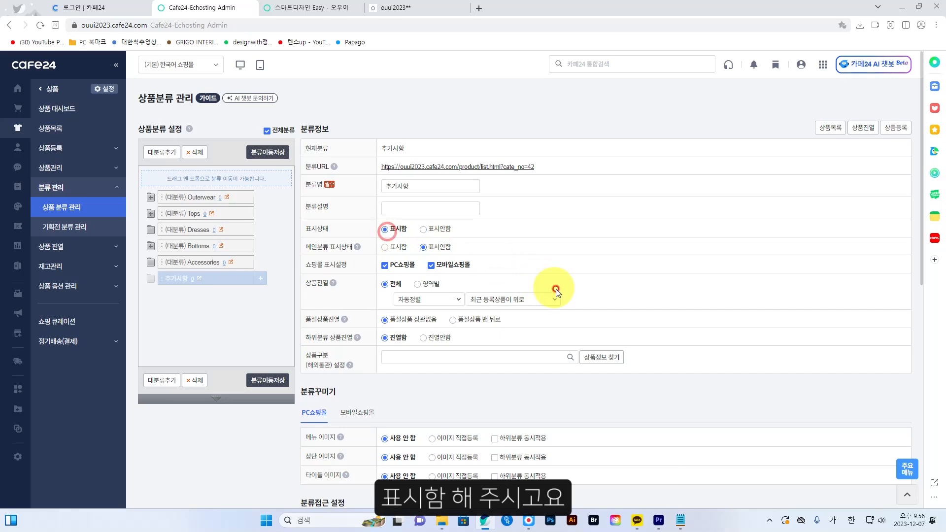
{"action": "scroll", "coordinate": [598, 335], "scroll_direction": "down", "scroll_amount": 9}
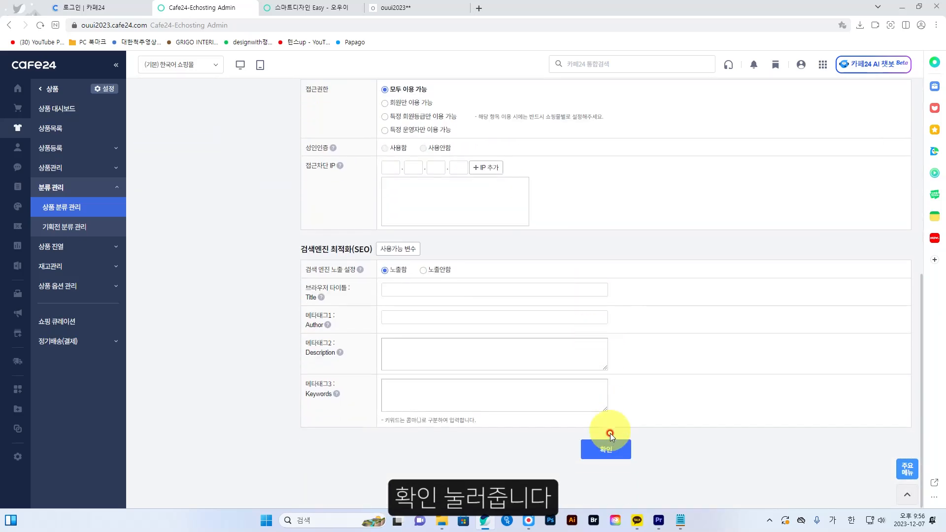
{"action": "left_click", "coordinate": [607, 448]}
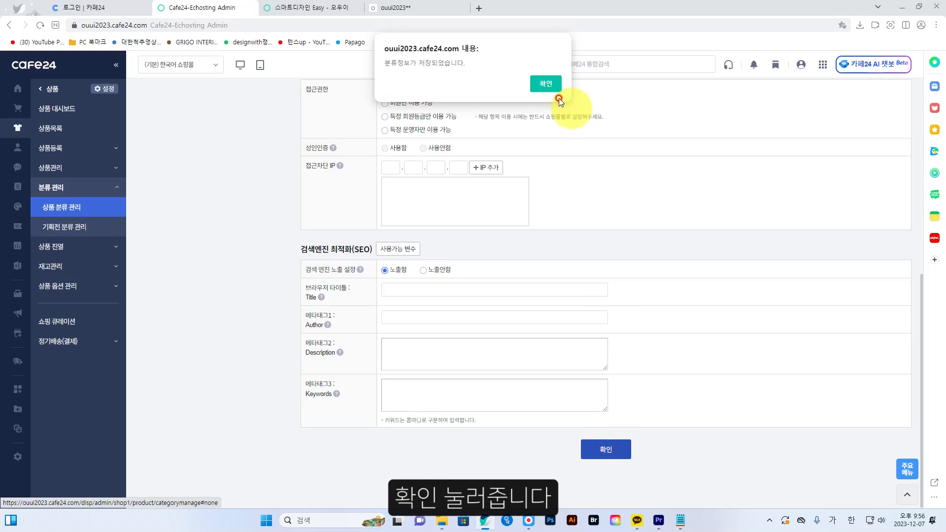
{"action": "left_click", "coordinate": [541, 81]}
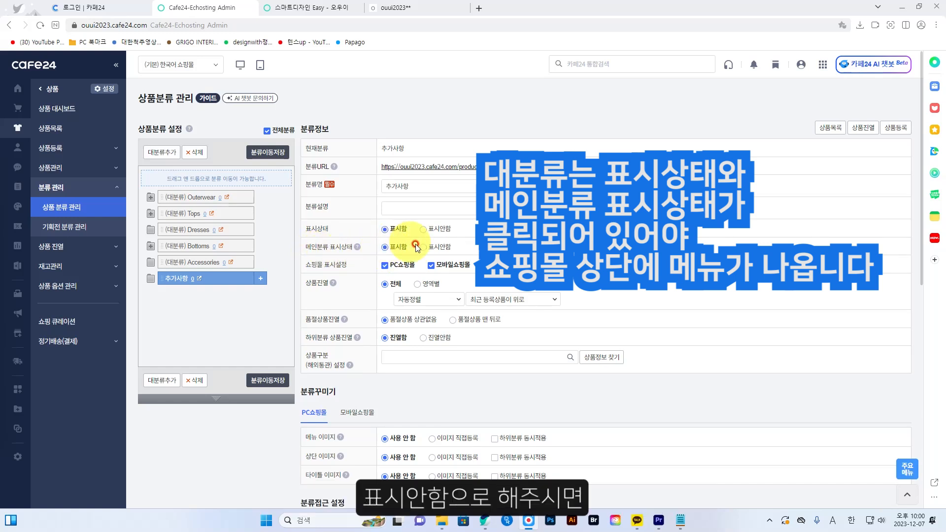
Switch to the live storefront to check the top-level categories in its header menu, and return to the Cafe24 admin
{"action": "left_click", "coordinate": [395, 7]}
{"action": "mouse_move", "coordinate": [372, 108]}
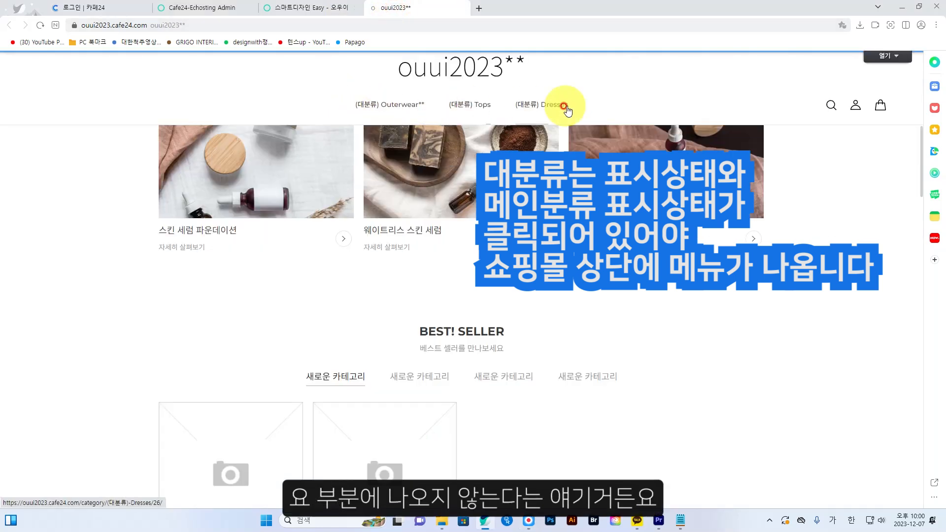
{"action": "left_click", "coordinate": [186, 8]}
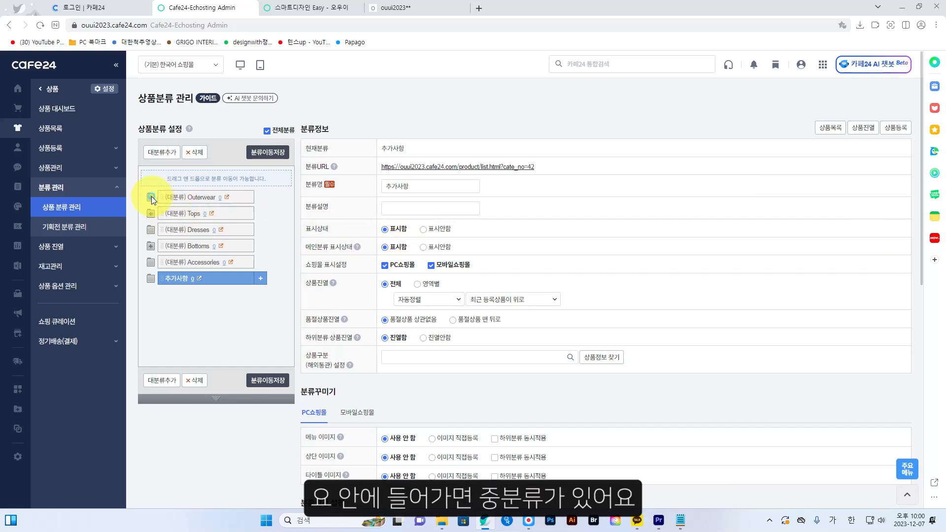
Delete the (중분류) Coats and (중분류) Blazers subcategories under (대분류) Outerwear
{"action": "left_click", "coordinate": [151, 196]}
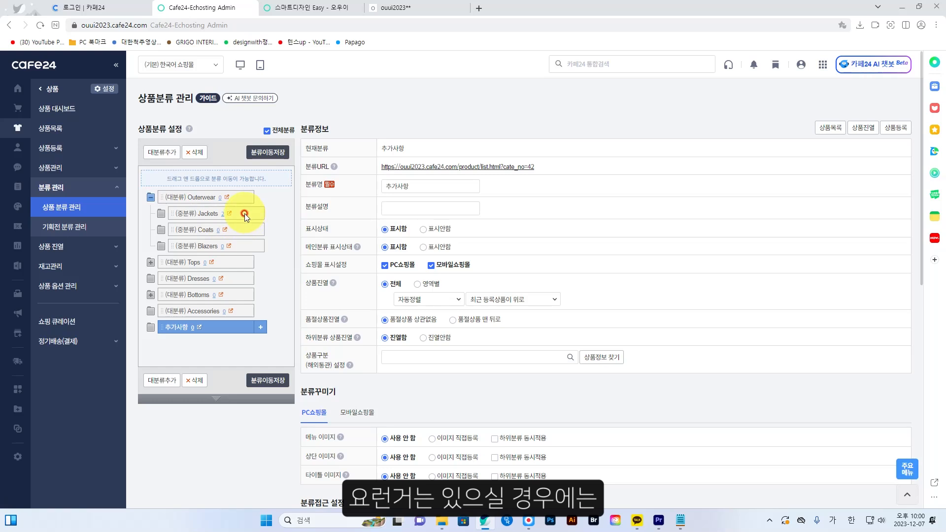
{"action": "left_click", "coordinate": [252, 233]}
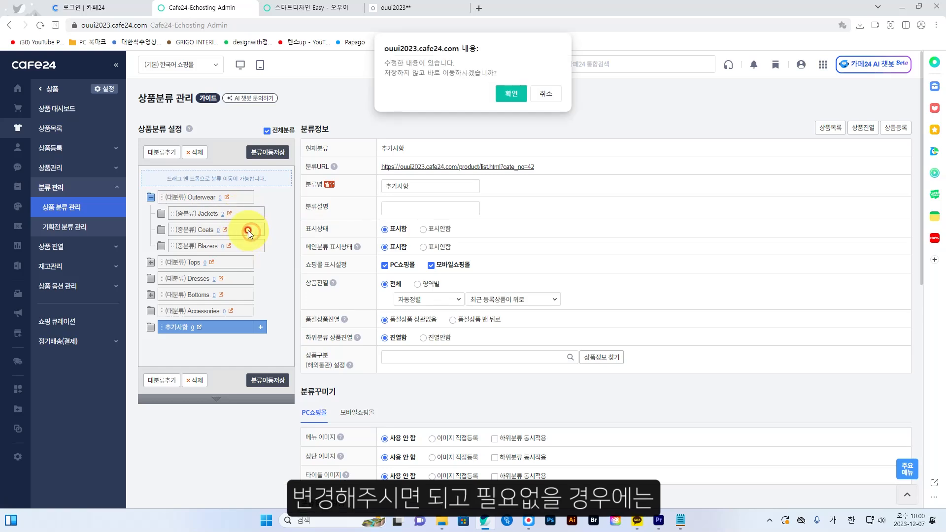
{"action": "left_click", "coordinate": [511, 94]}
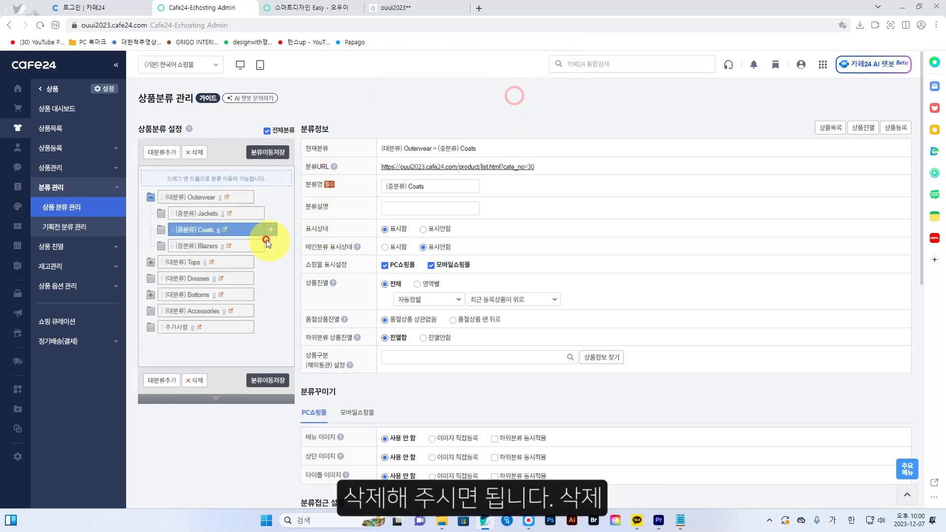
{"action": "left_click", "coordinate": [195, 380]}
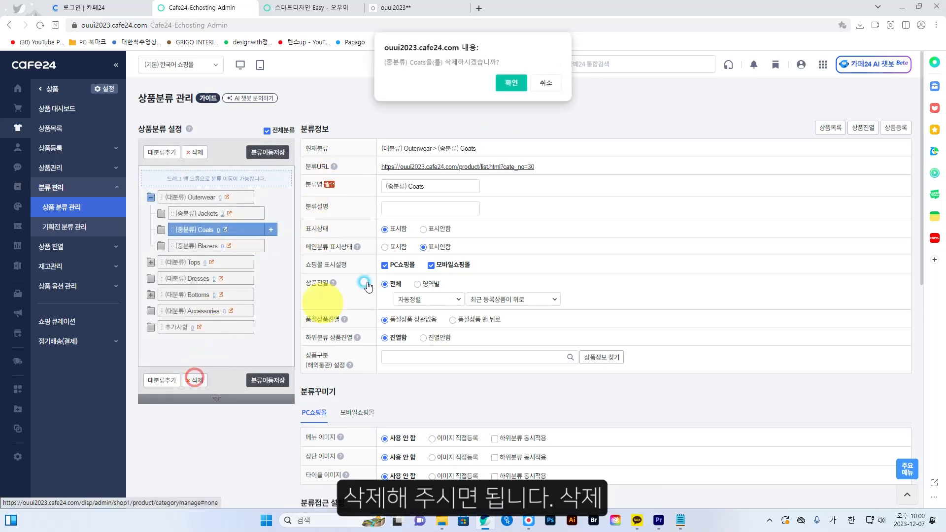
{"action": "left_click", "coordinate": [504, 85]}
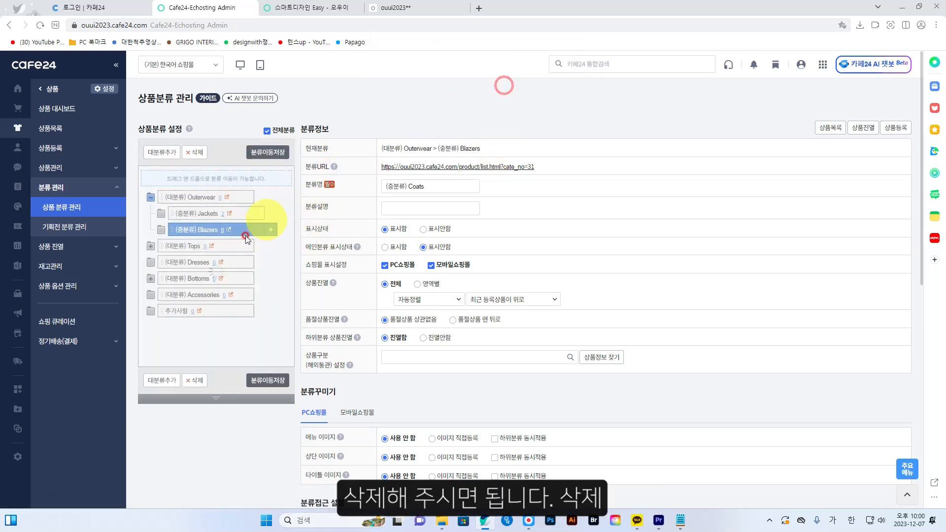
{"action": "left_click", "coordinate": [192, 381]}
{"action": "left_click", "coordinate": [511, 82]}
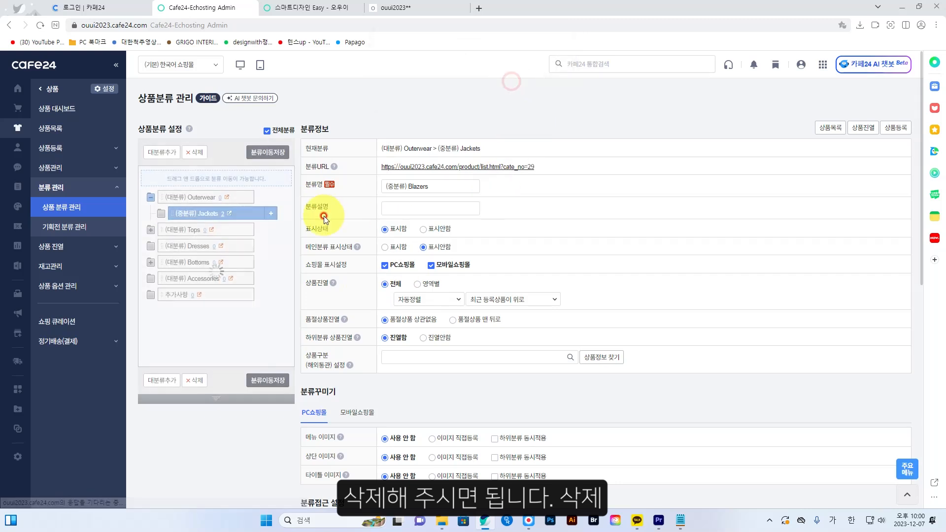
Rename the (대분류) Outerwear category to ouui1 and save the category information
{"action": "left_click", "coordinate": [205, 196]}
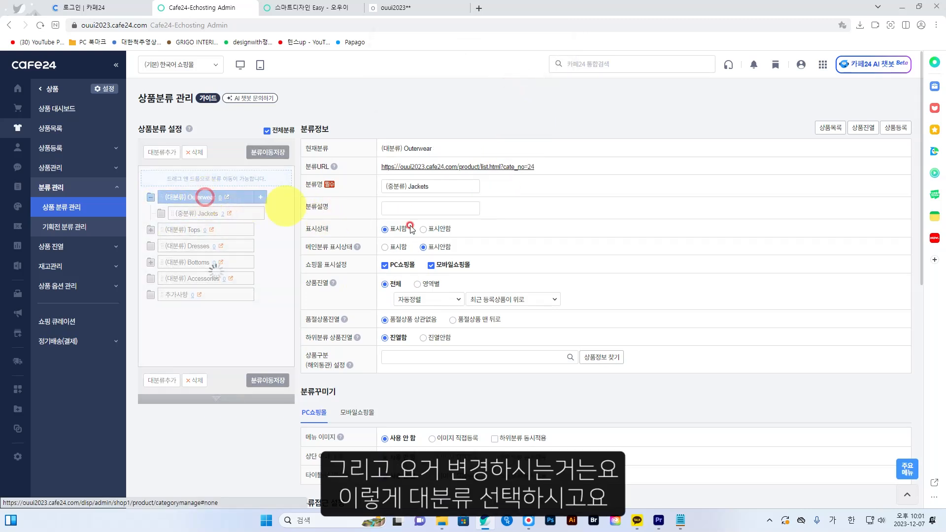
{"action": "left_click_drag", "start_coordinate": [450, 186], "coordinate": [359, 186]}
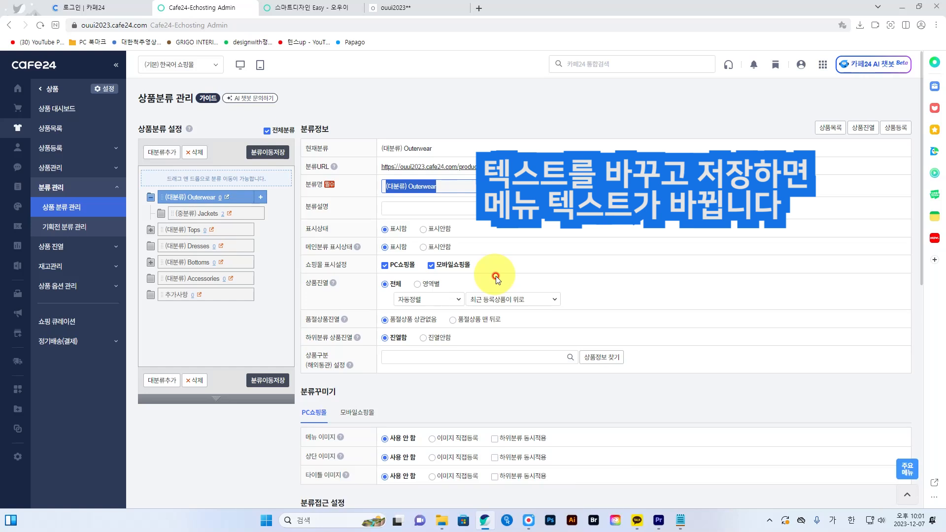
{"action": "type", "text": "ㅂ"}
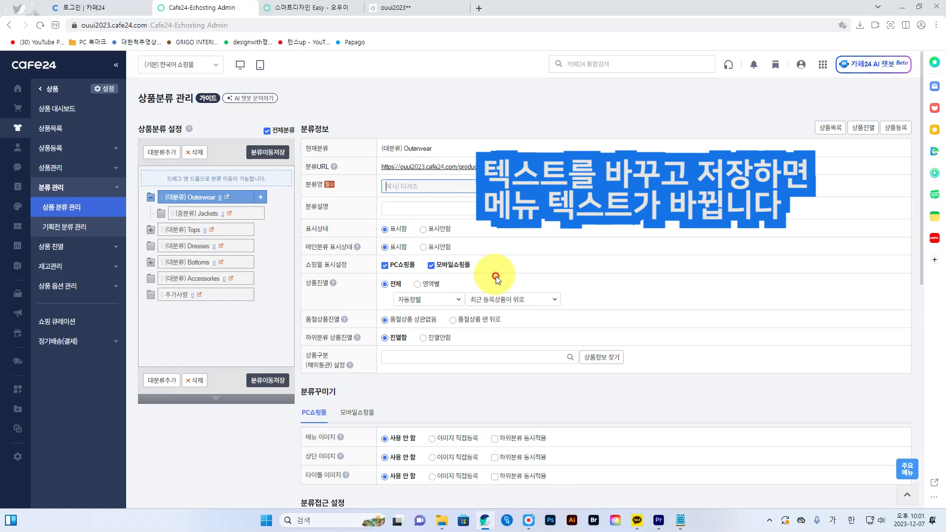
{"action": "type", "text": "ㅇ"}
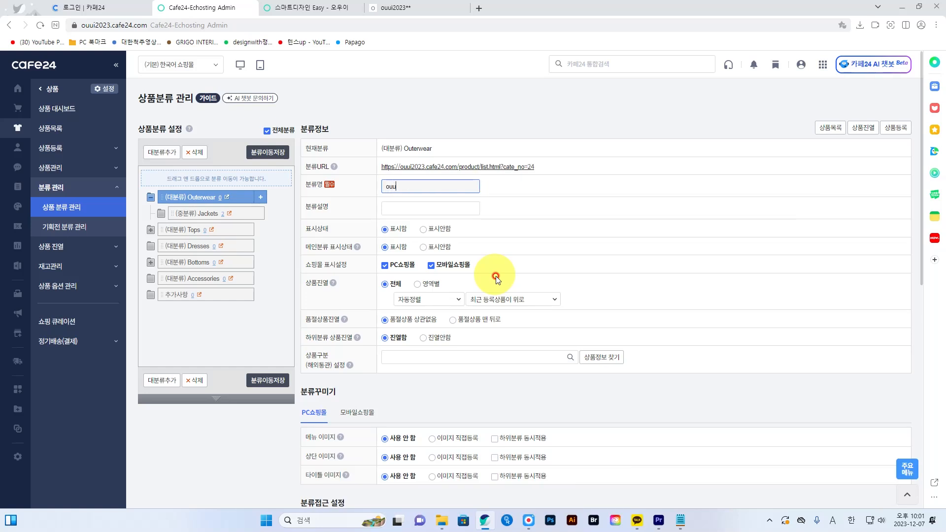
{"action": "type", "text": "uui1"}
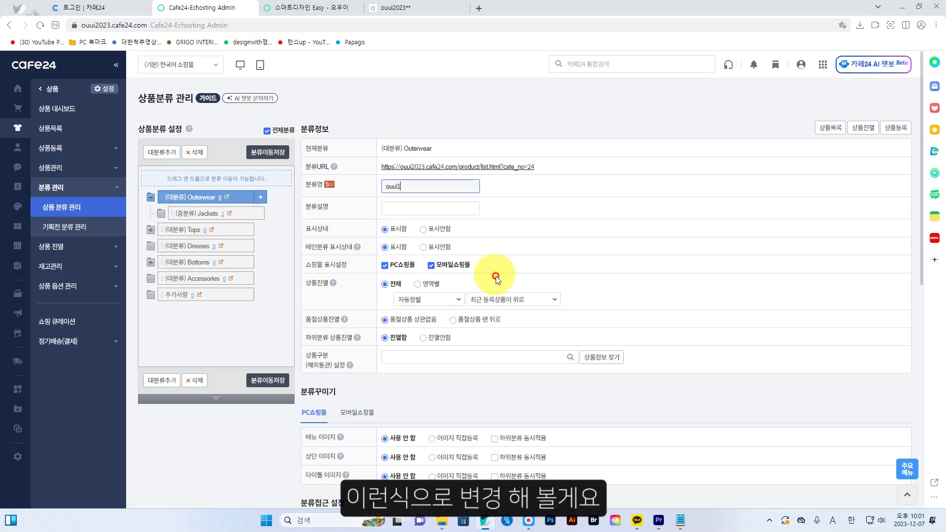
{"action": "double_click", "coordinate": [419, 186]}
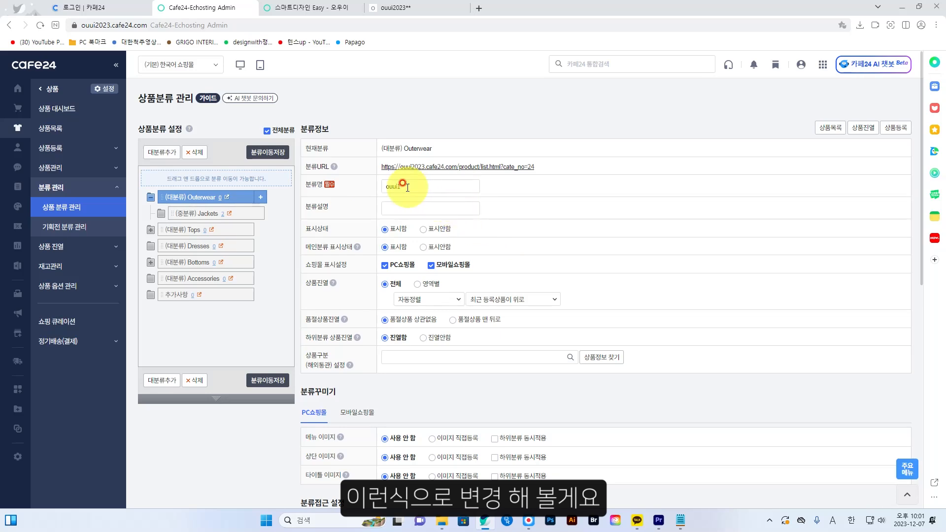
{"action": "left_click_drag", "start_coordinate": [397, 186], "coordinate": [356, 185]}
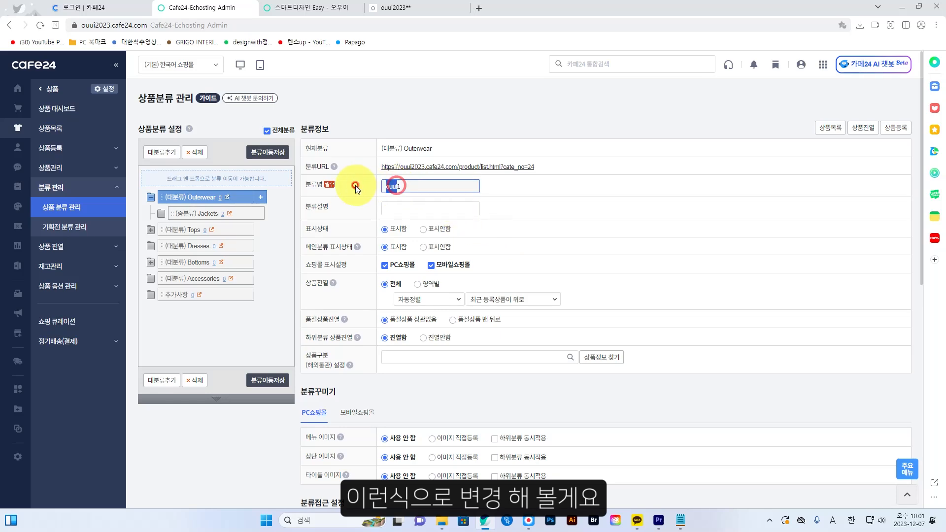
{"action": "scroll", "coordinate": [540, 411], "scroll_direction": "down", "scroll_amount": 4}
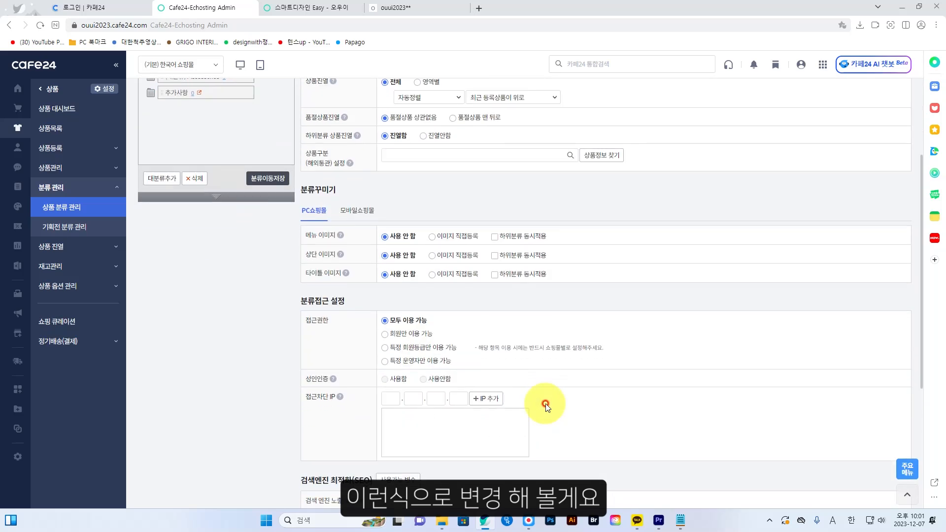
{"action": "scroll", "coordinate": [542, 406], "scroll_direction": "up", "scroll_amount": 3}
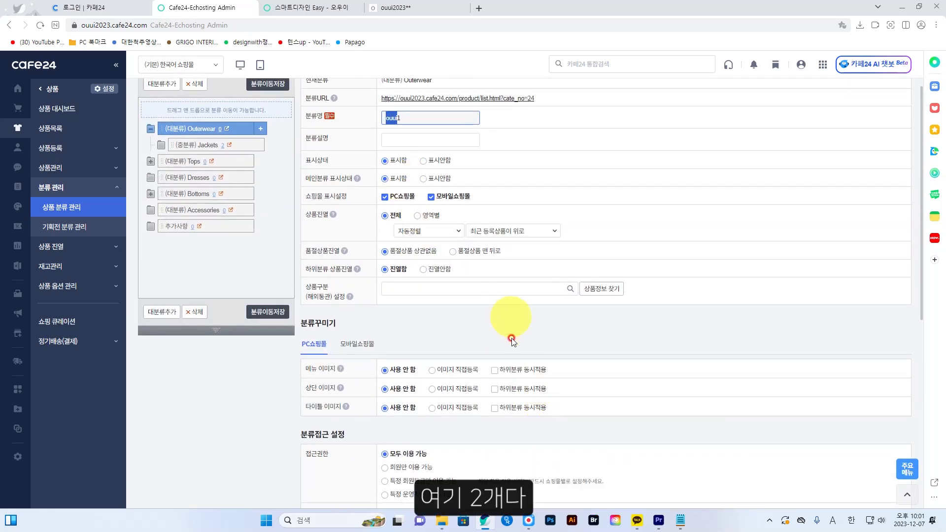
{"action": "scroll", "coordinate": [543, 395], "scroll_direction": "down", "scroll_amount": 7}
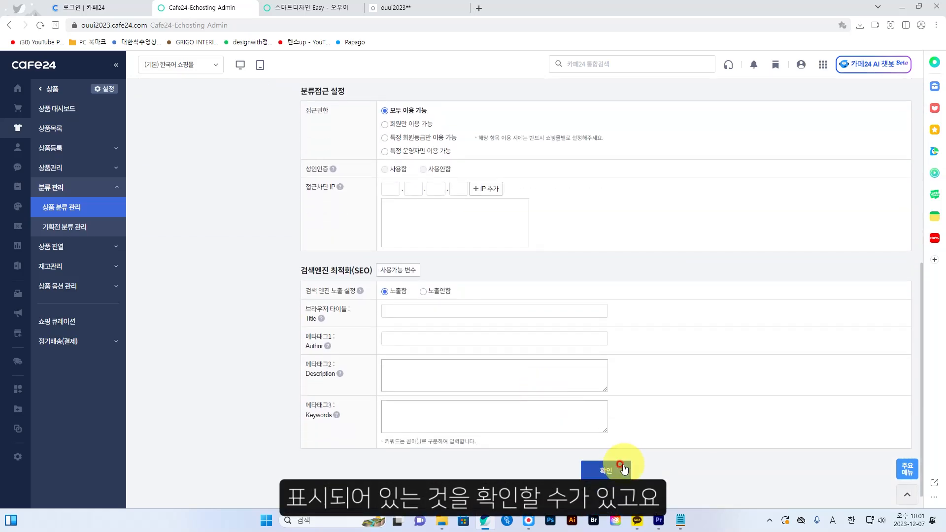
{"action": "left_click", "coordinate": [622, 463]}
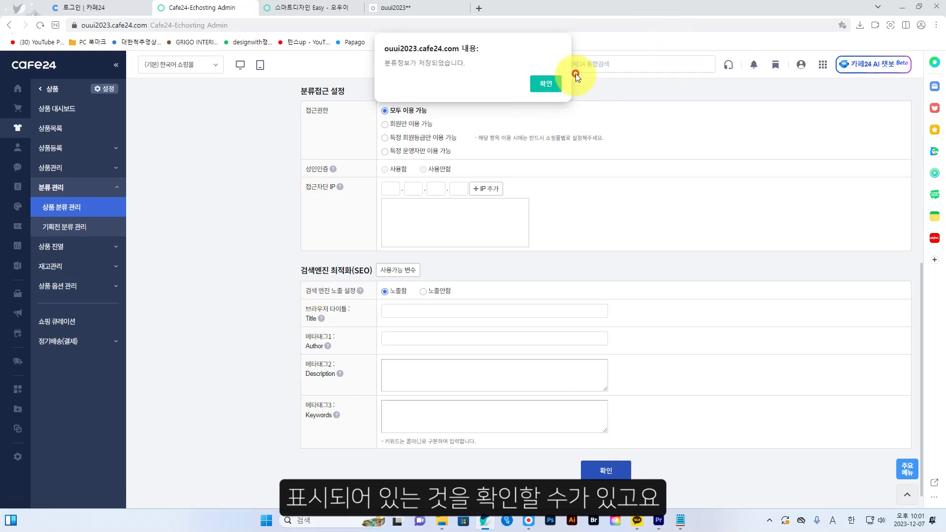
{"action": "left_click", "coordinate": [549, 84]}
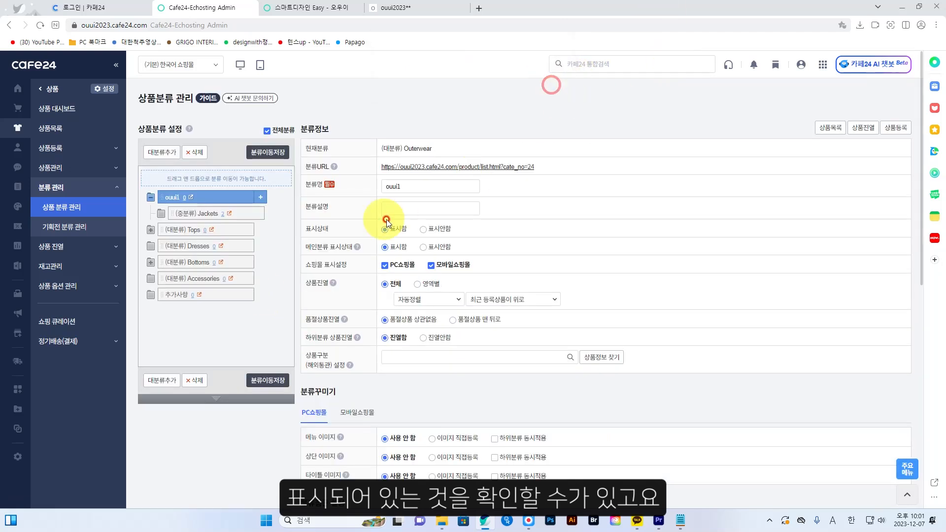
Rename the (대분류) Tops category to ouui2 and save the category information
{"action": "left_click", "coordinate": [193, 229]}
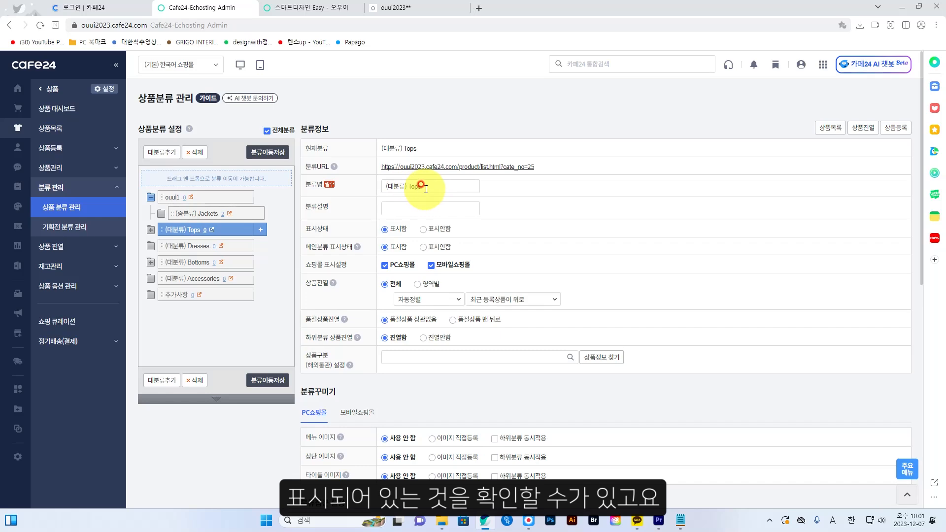
{"action": "left_click_drag", "start_coordinate": [425, 188], "coordinate": [363, 191]}
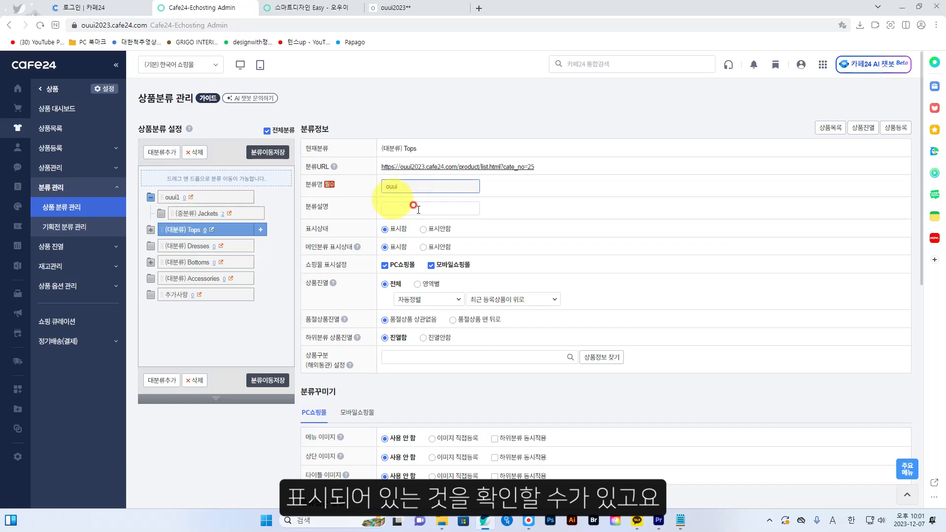
{"action": "scroll", "coordinate": [581, 391], "scroll_direction": "down", "scroll_amount": 10}
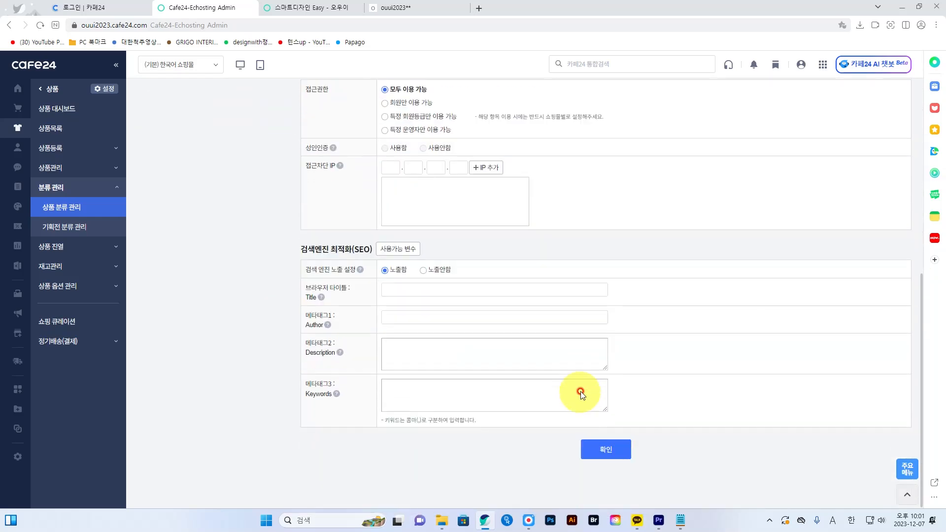
{"action": "left_click", "coordinate": [606, 457]}
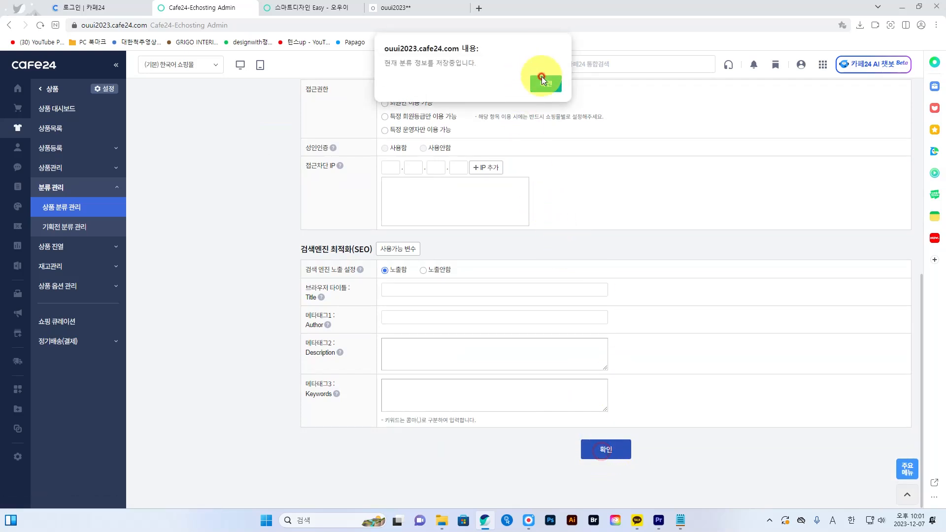
{"action": "left_click", "coordinate": [540, 87]}
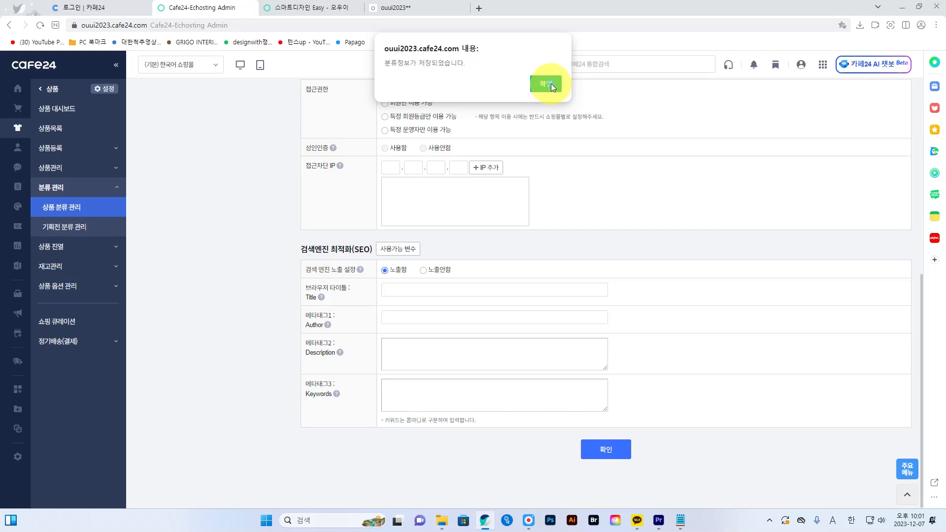
{"action": "left_click", "coordinate": [551, 84]}
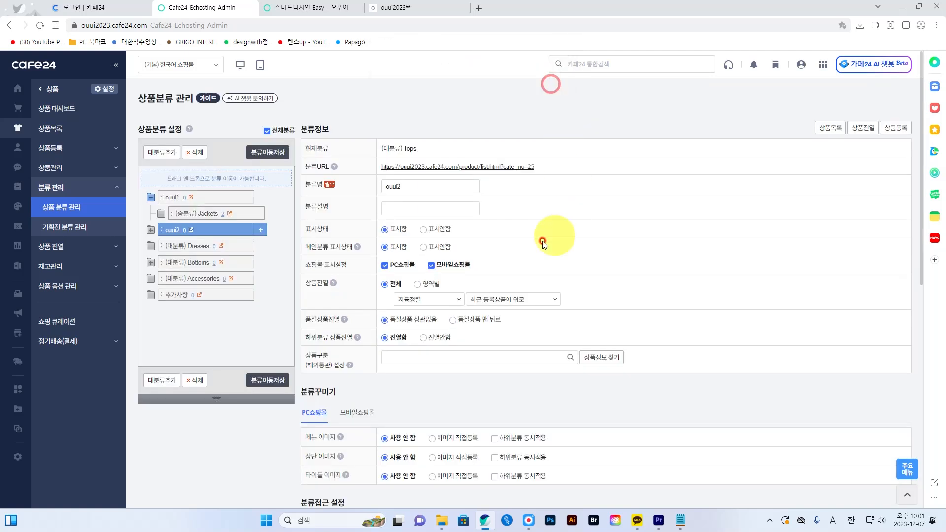
Delete the (대분류) Accessories category from the product category tree
{"action": "left_click", "coordinate": [238, 279]}
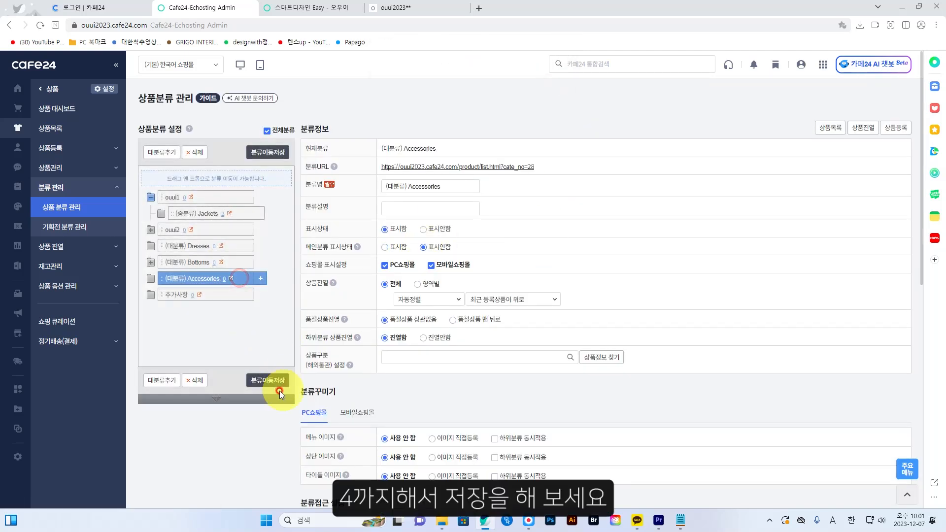
{"action": "left_click", "coordinate": [201, 383]}
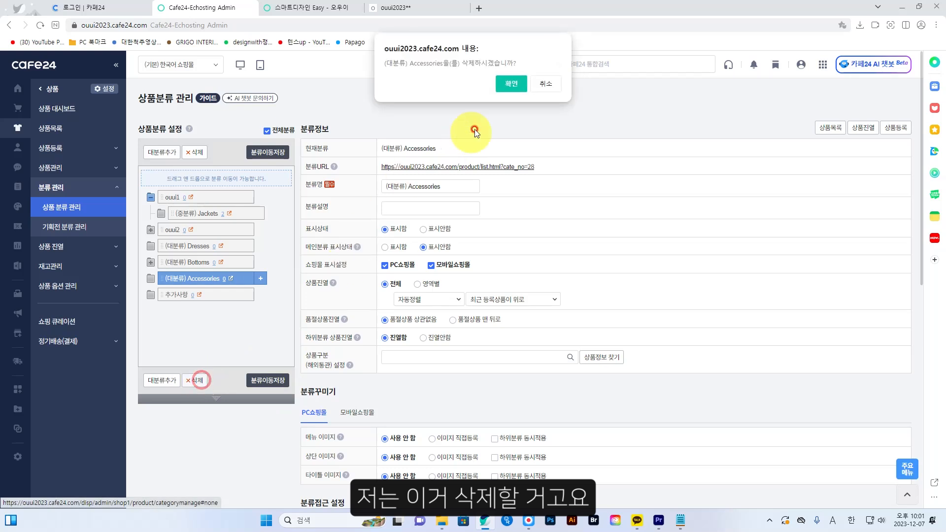
{"action": "left_click", "coordinate": [507, 83]}
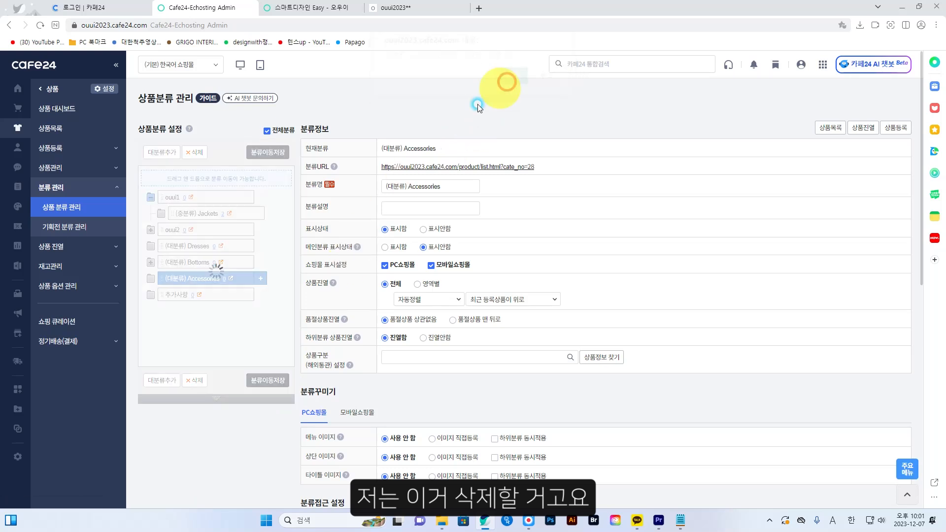
Delete the (소분류) Short Sleeve and (소분류) Long Sleeve subcategories from (중분류) Tees under ouui2
{"action": "left_click", "coordinate": [151, 230]}
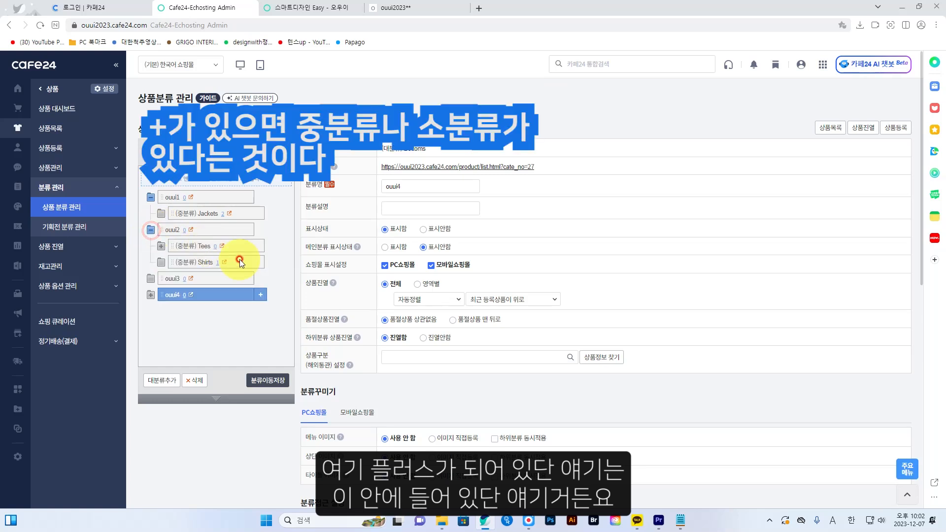
{"action": "left_click", "coordinate": [162, 246]}
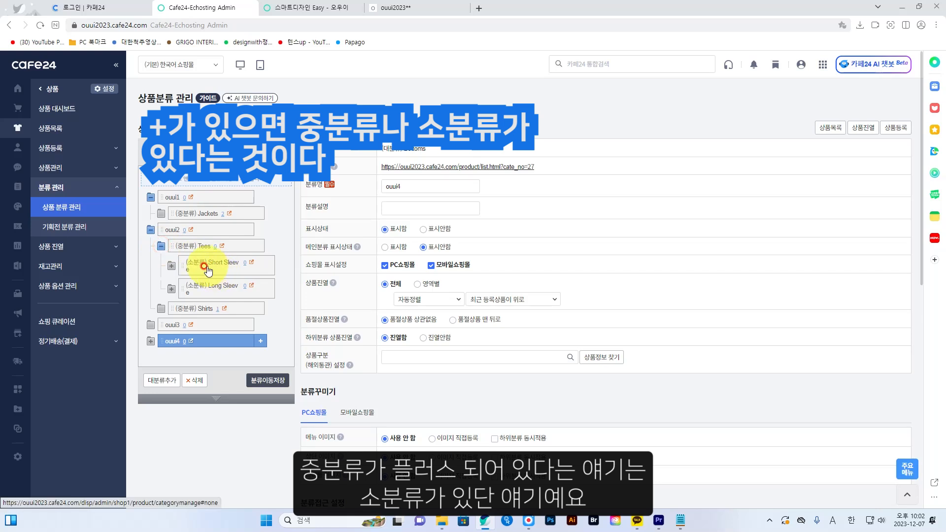
{"action": "left_click", "coordinate": [261, 267]}
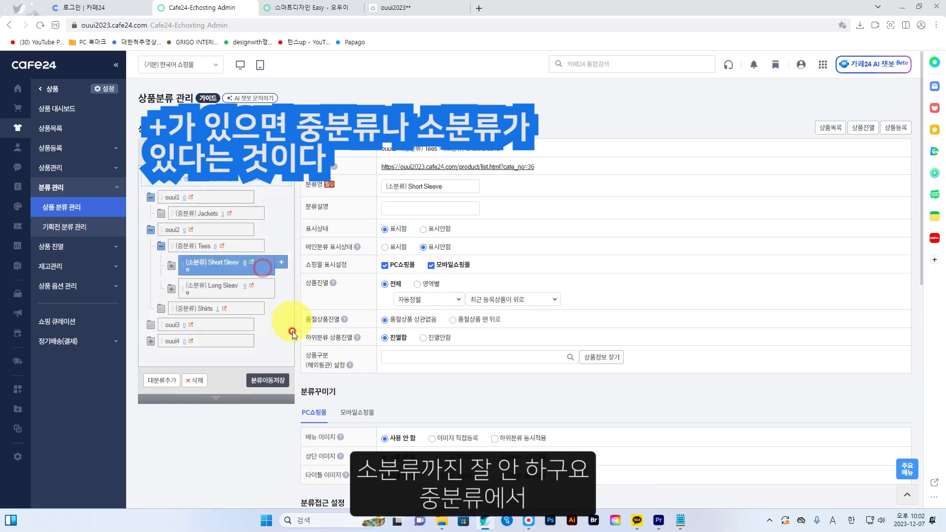
{"action": "left_click", "coordinate": [234, 248]}
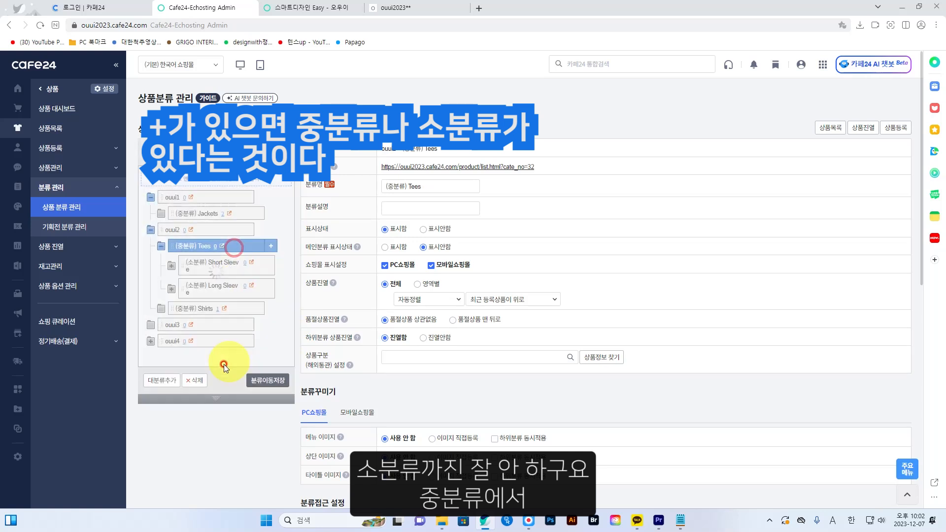
{"action": "left_click", "coordinate": [260, 269]}
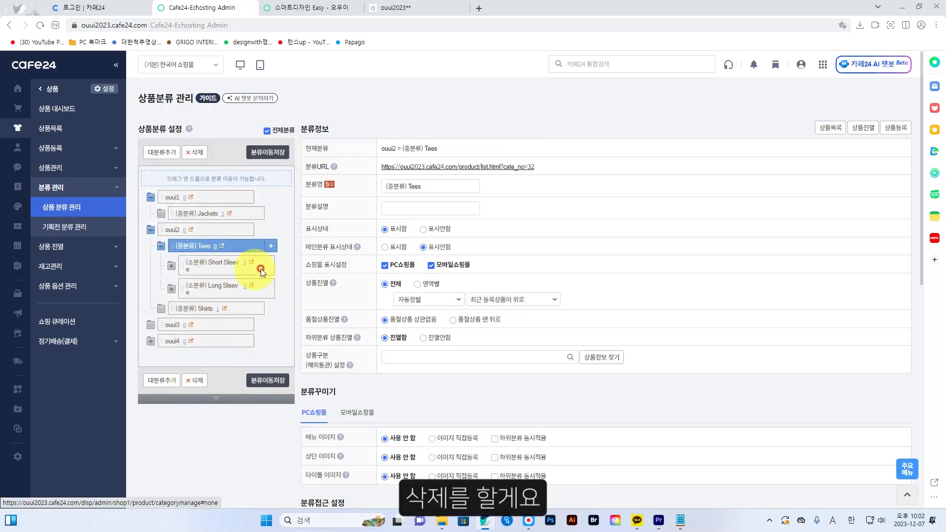
{"action": "left_click", "coordinate": [198, 380]}
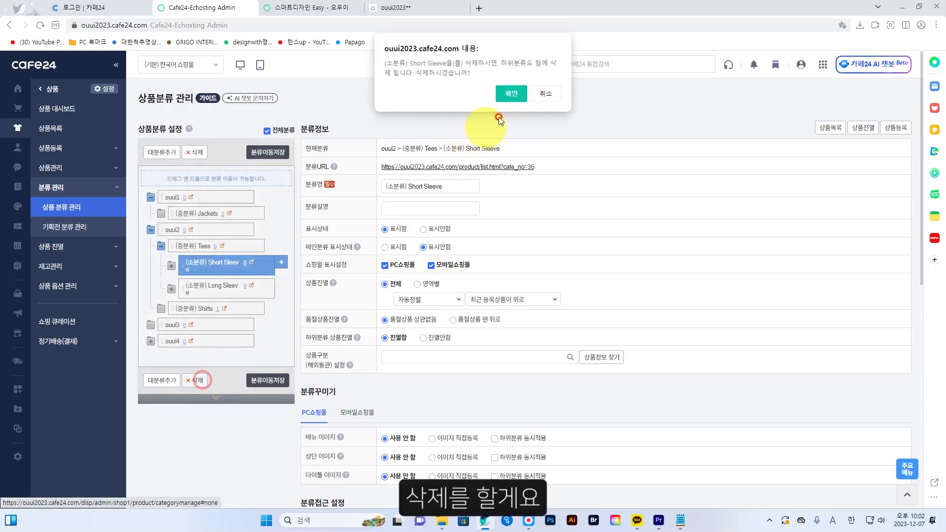
{"action": "left_click", "coordinate": [508, 94]}
{"action": "left_click", "coordinate": [254, 286]}
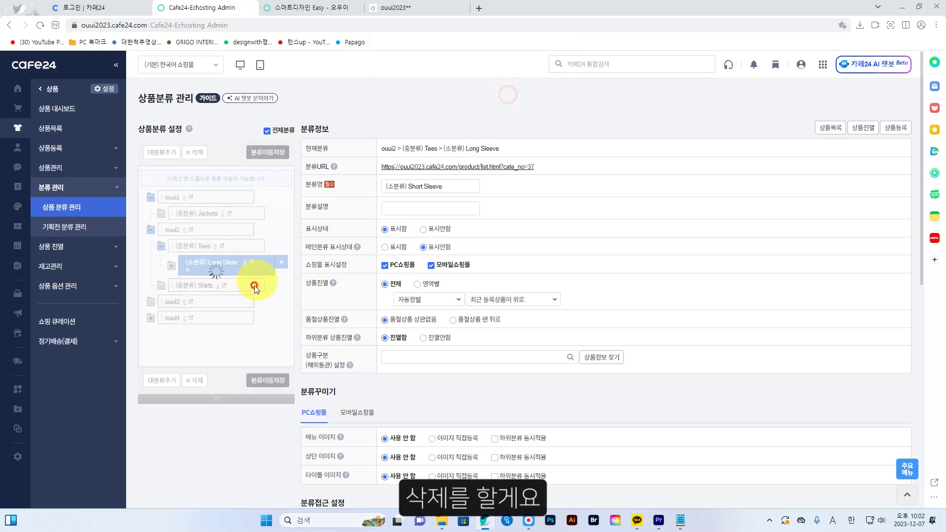
{"action": "left_click", "coordinate": [187, 381]}
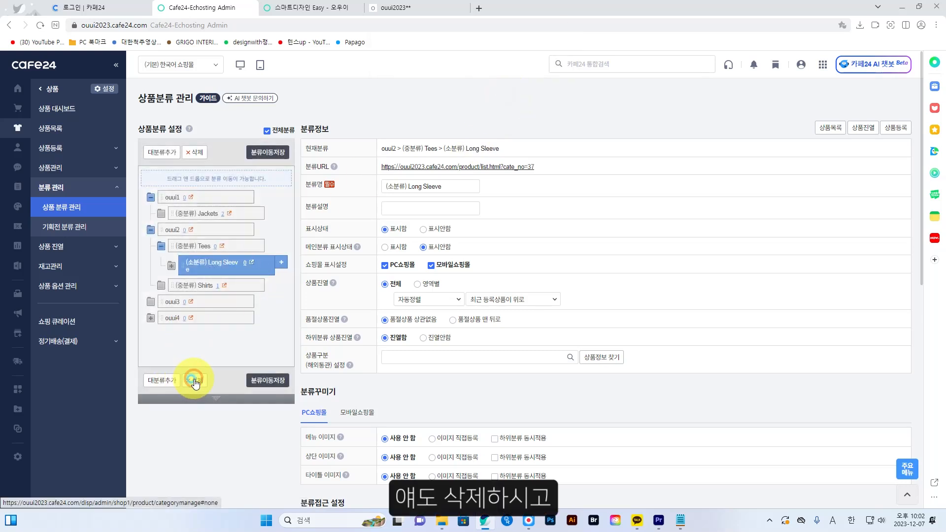
{"action": "left_click", "coordinate": [503, 100]}
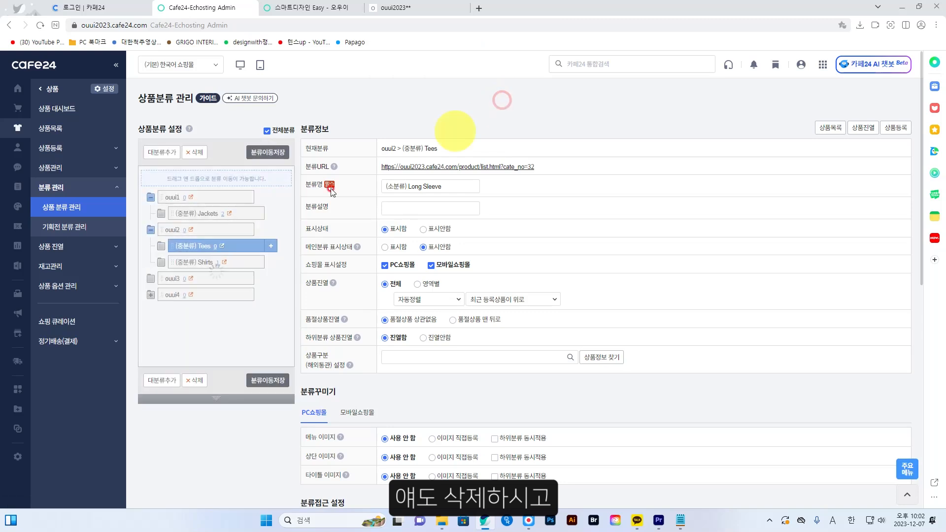
Collapse the ouui4, ouui2 and ouui1 branches so the category tree lists only top-level categories
{"action": "left_click", "coordinate": [232, 309]}
{"action": "left_click", "coordinate": [149, 294]}
{"action": "left_click", "coordinate": [151, 230]}
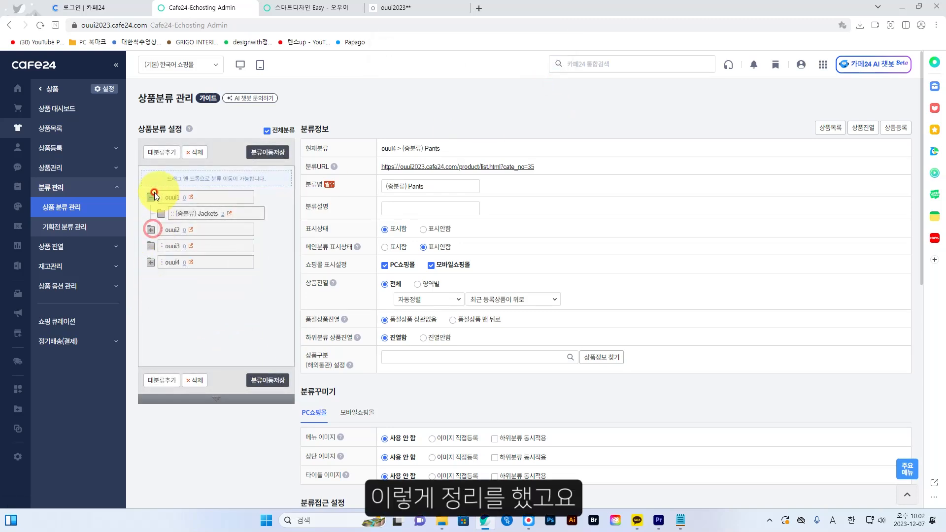
{"action": "left_click", "coordinate": [150, 198]}
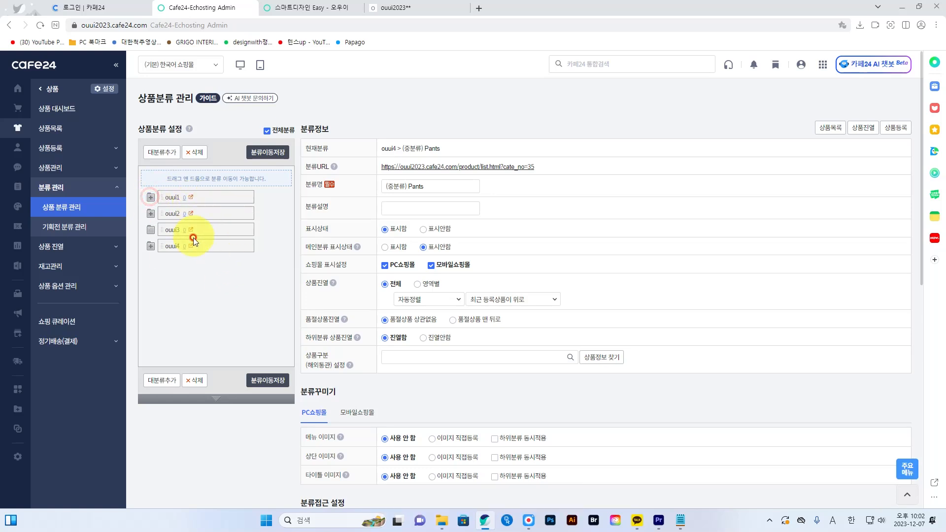
{"action": "left_click", "coordinate": [438, 170]}
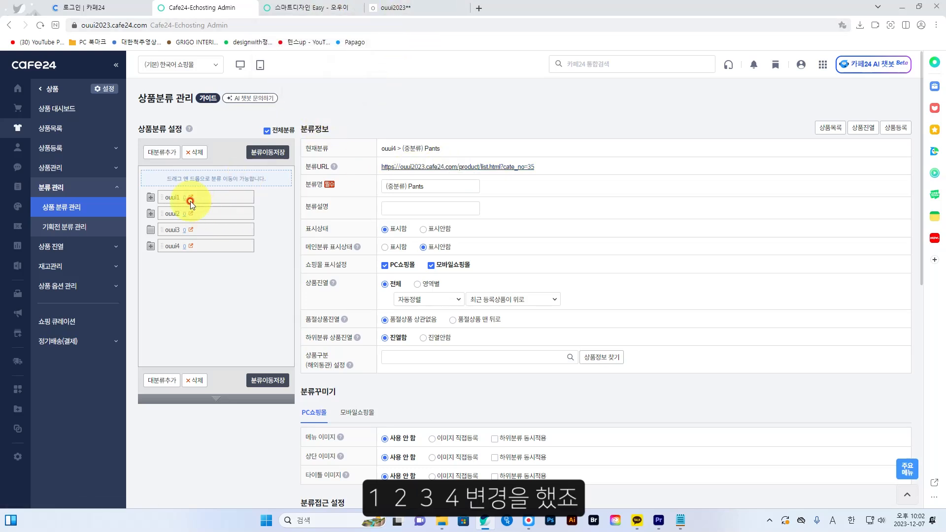
Switch to the 스마트디자인 Easy editor, reload it, and synchronize its 메뉴 section with the current product categories
{"action": "left_click", "coordinate": [314, 9]}
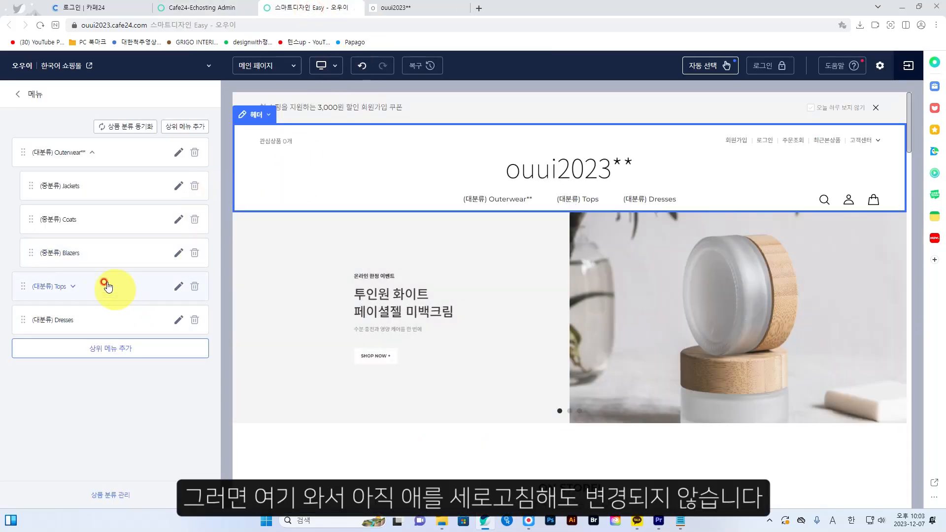
{"action": "left_click", "coordinate": [42, 25]}
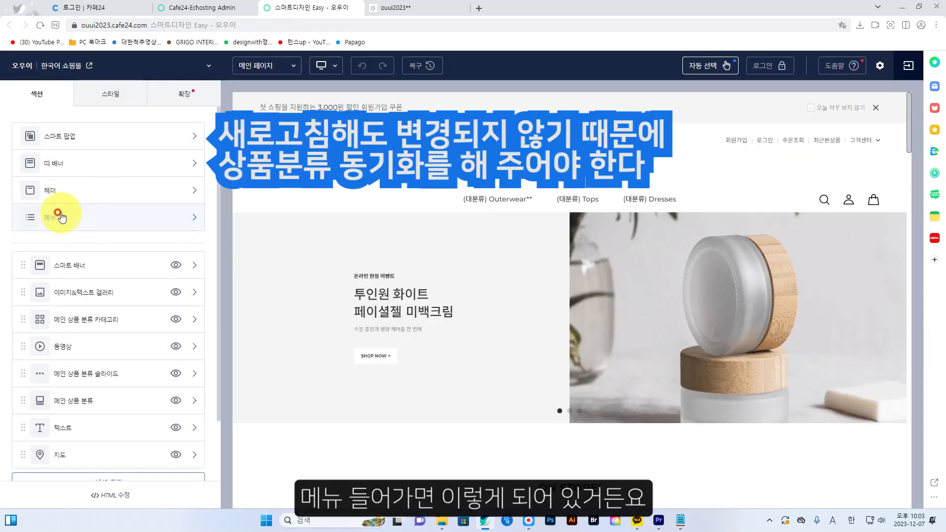
{"action": "scroll", "coordinate": [59, 215], "scroll_direction": "down", "scroll_amount": 1}
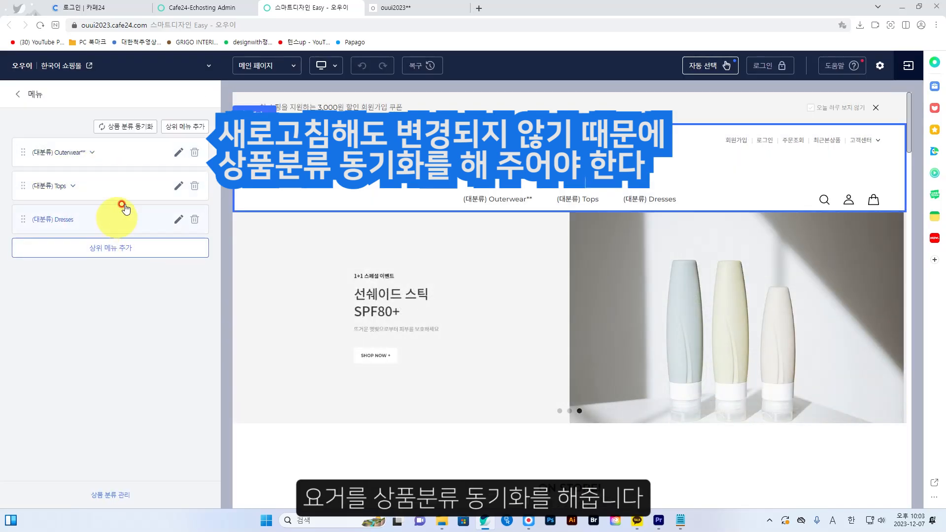
{"action": "left_click", "coordinate": [128, 129]}
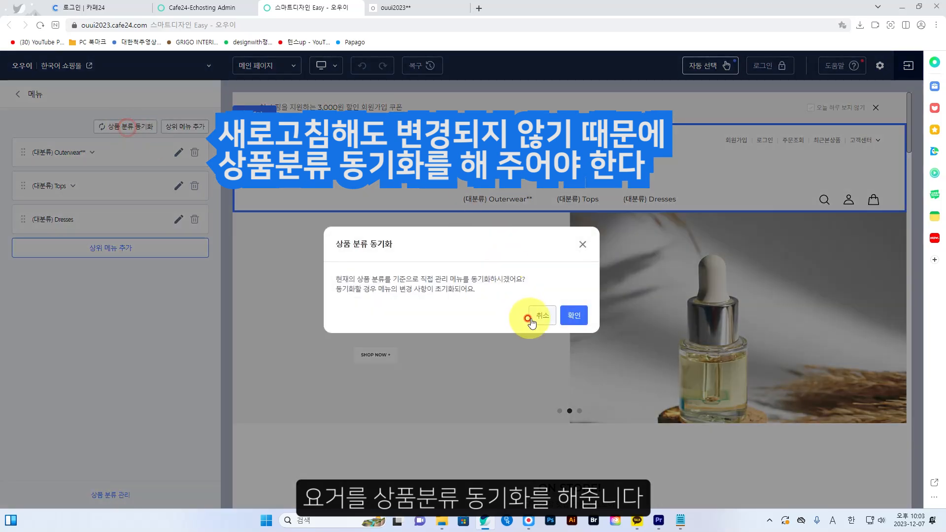
{"action": "left_click", "coordinate": [574, 315]}
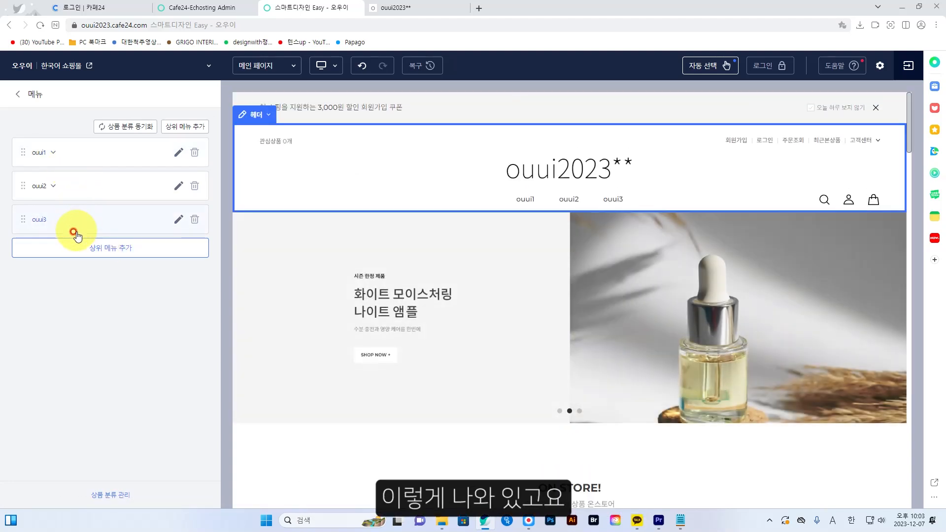
Look up ouui4 in the Cafe24 admin, and reload the live storefront to check which categories its header menu shows
{"action": "left_click", "coordinate": [210, 10]}
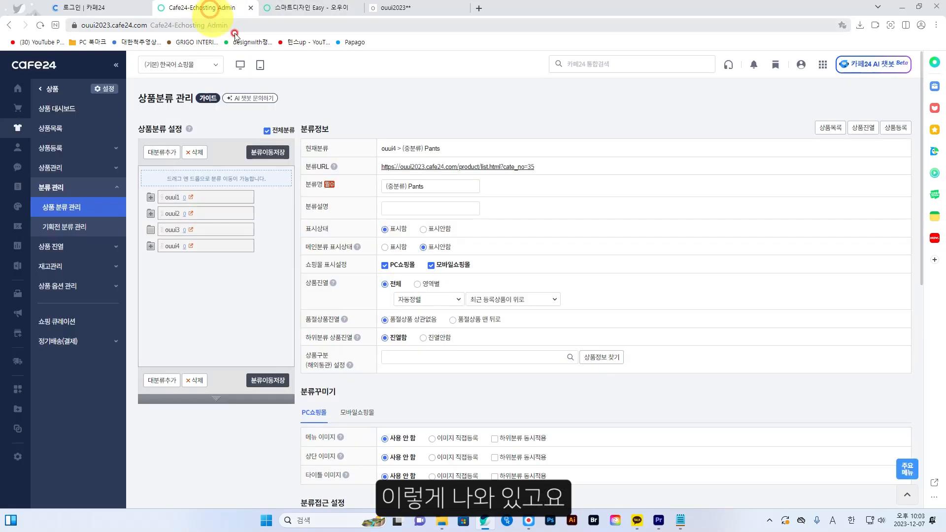
{"action": "left_click", "coordinate": [216, 252]}
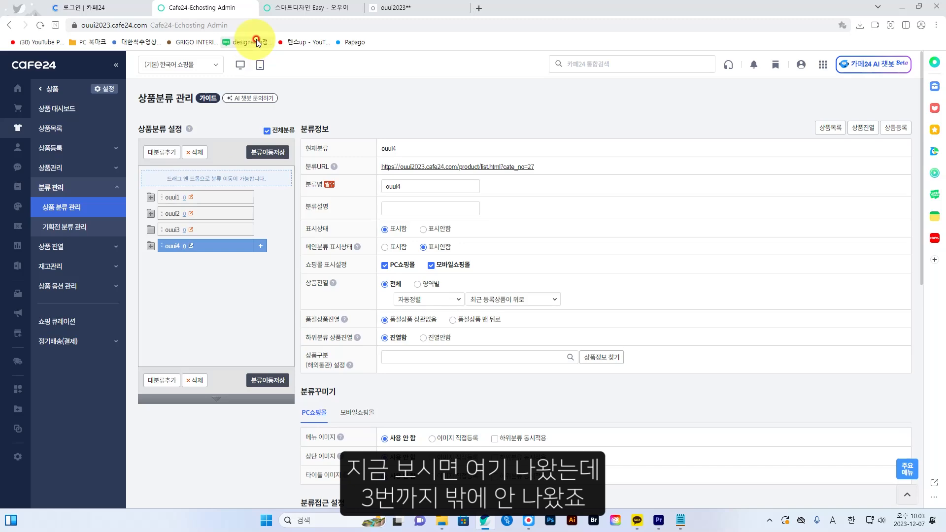
{"action": "left_click", "coordinate": [304, 12]}
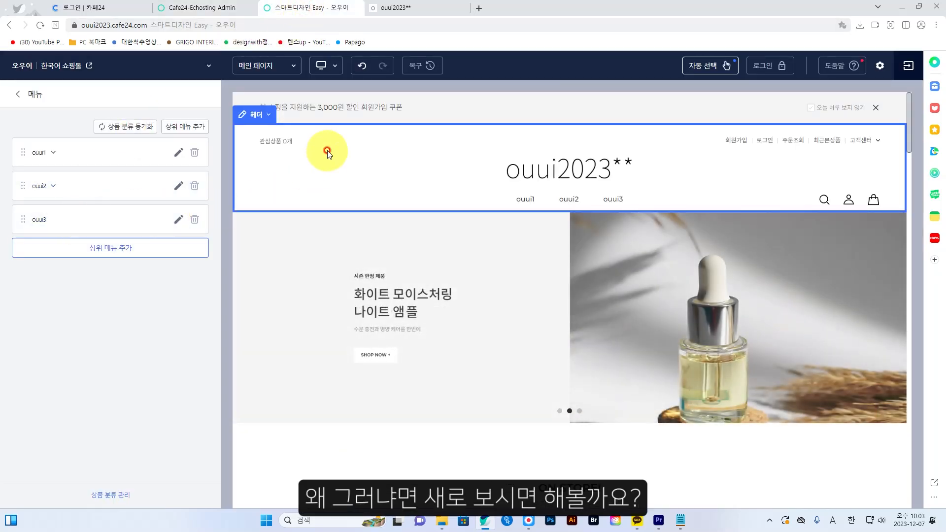
{"action": "left_click", "coordinate": [403, 8]}
{"action": "left_click", "coordinate": [42, 25]}
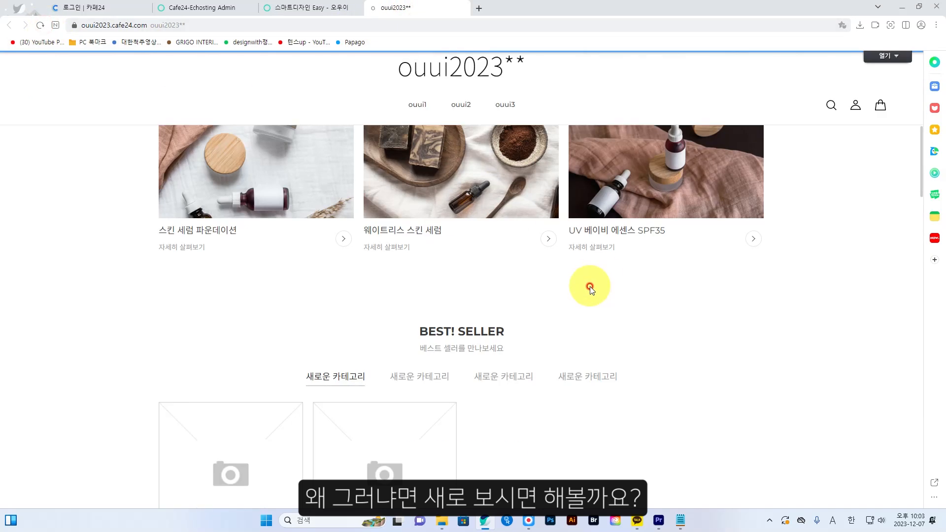
{"action": "left_click", "coordinate": [485, 129]}
Return to the Cafe24 admin and compare the 메인분류 표시상태 settings of ouui1, ouui2, ouui3 and ouui4
{"action": "left_click", "coordinate": [217, 10]}
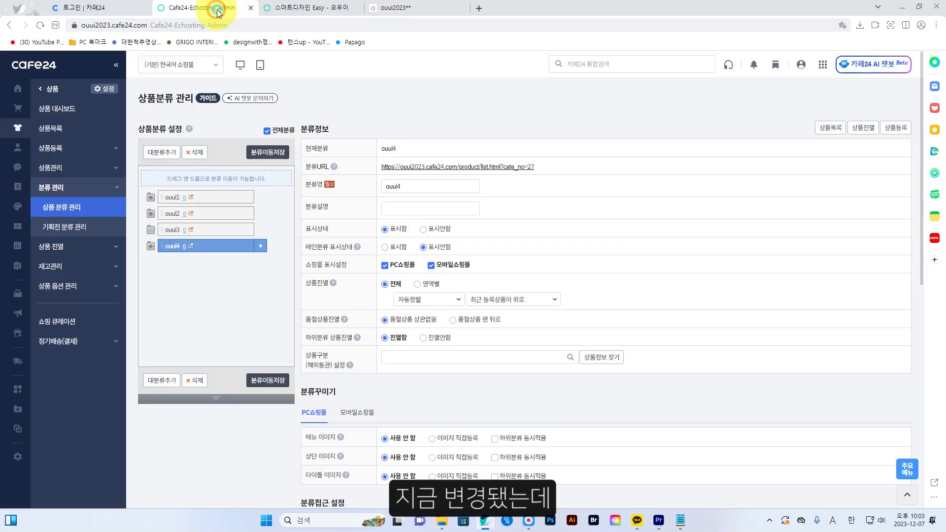
{"action": "left_click", "coordinate": [214, 199]}
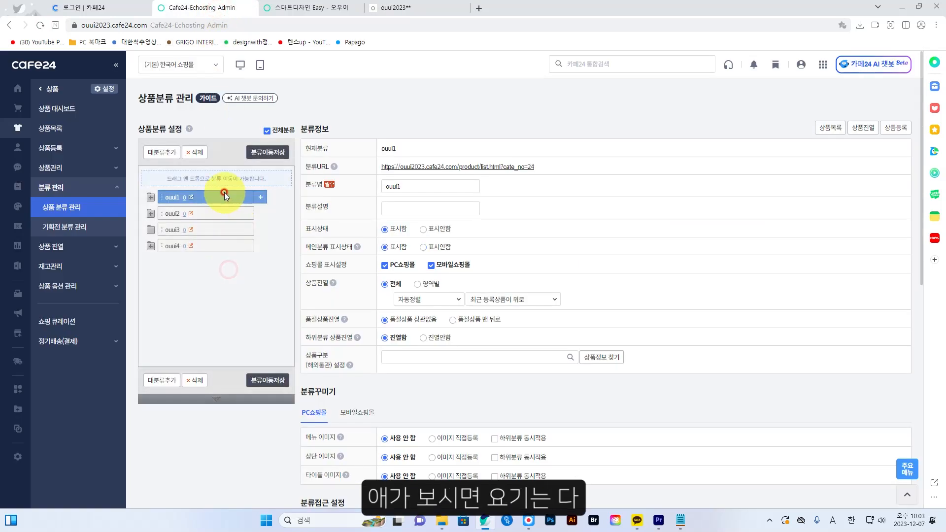
{"action": "left_click", "coordinate": [223, 215]}
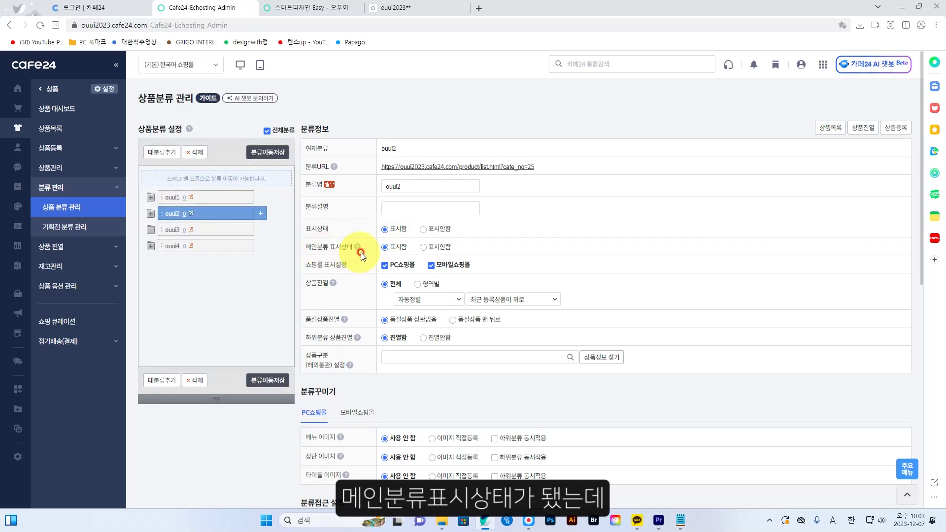
{"action": "left_click", "coordinate": [205, 230]}
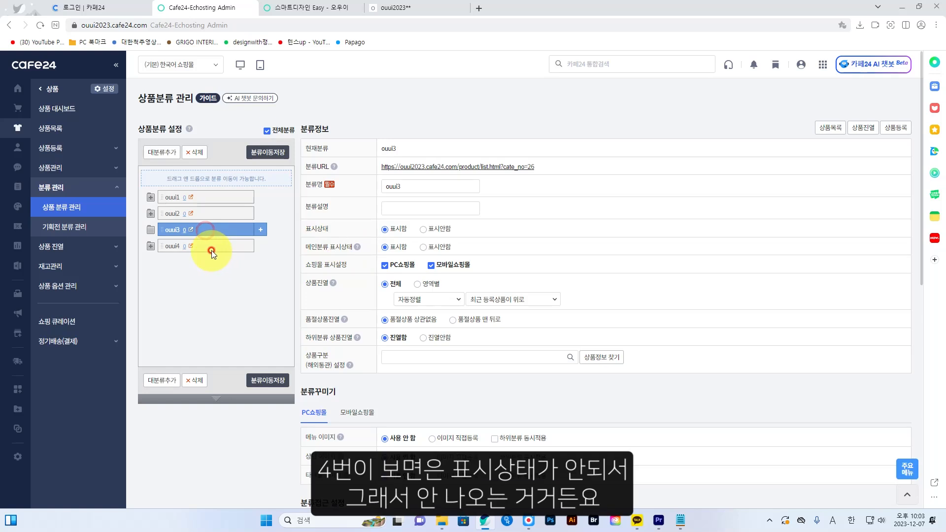
{"action": "left_click", "coordinate": [211, 250]}
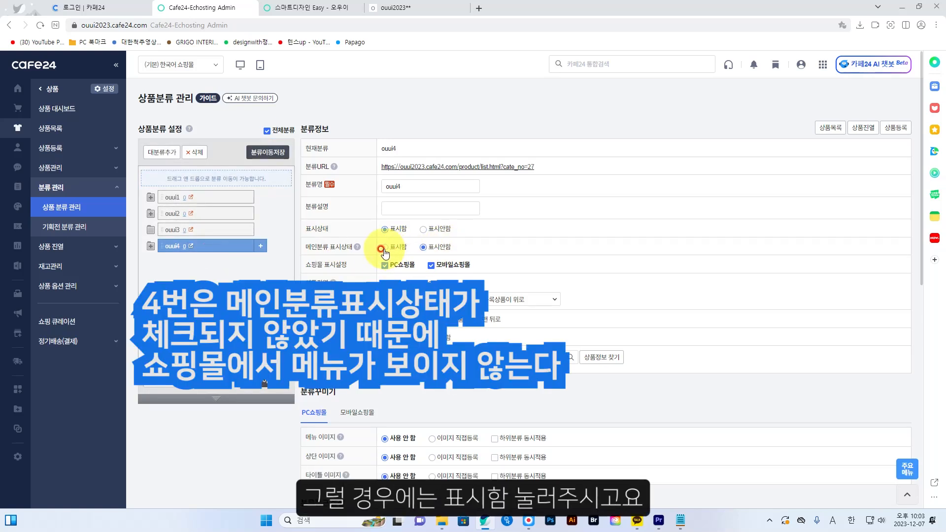
Set the 메인분류 표시상태 of ouui4 to 표시함 and save the category information
{"action": "scroll", "coordinate": [620, 371], "scroll_direction": "down", "scroll_amount": 15}
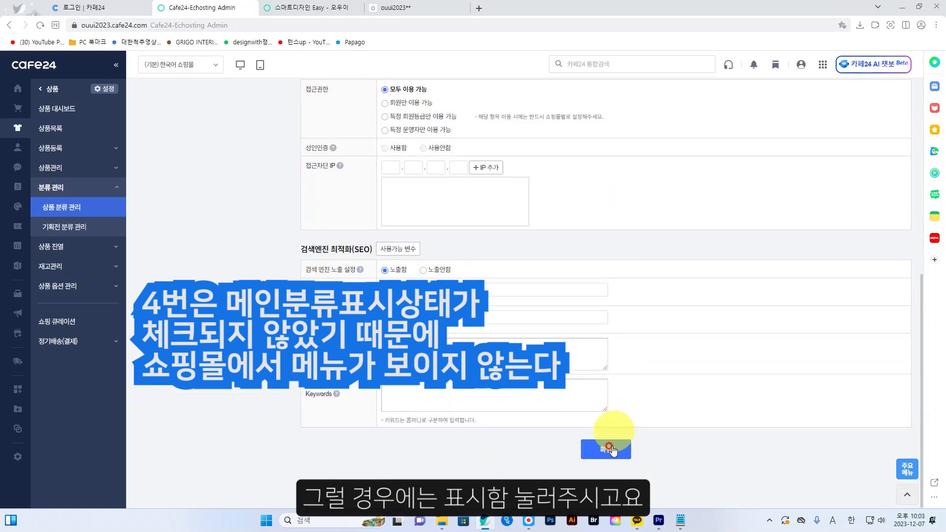
{"action": "left_click", "coordinate": [607, 450]}
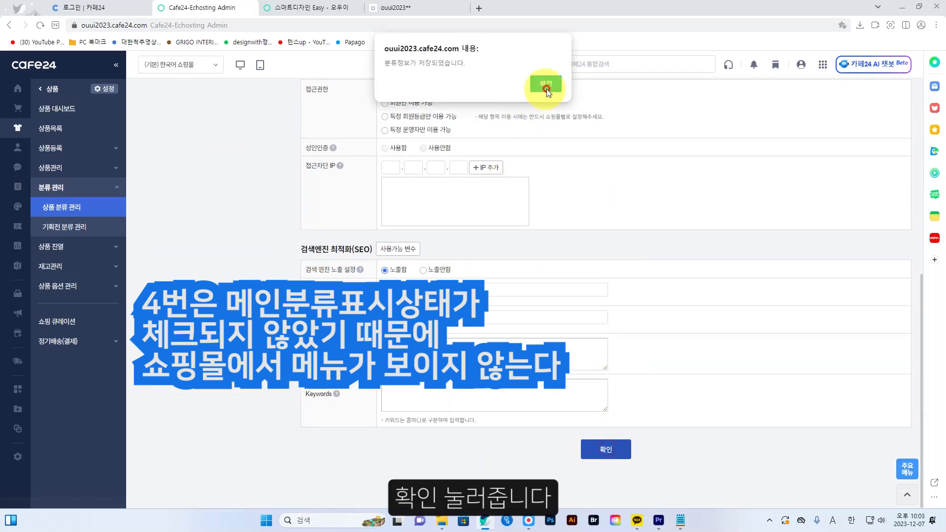
{"action": "left_click", "coordinate": [546, 86]}
{"action": "left_click", "coordinate": [547, 85]}
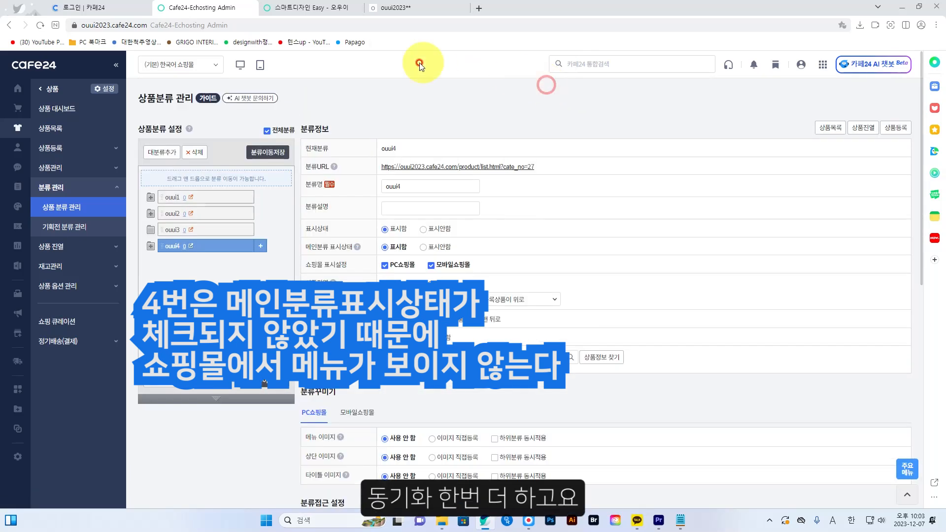
Switch to the 스마트디자인 Easy editor and synchronize its 메뉴 section with the current product categories again
{"action": "left_click", "coordinate": [312, 9]}
{"action": "left_click", "coordinate": [143, 130]}
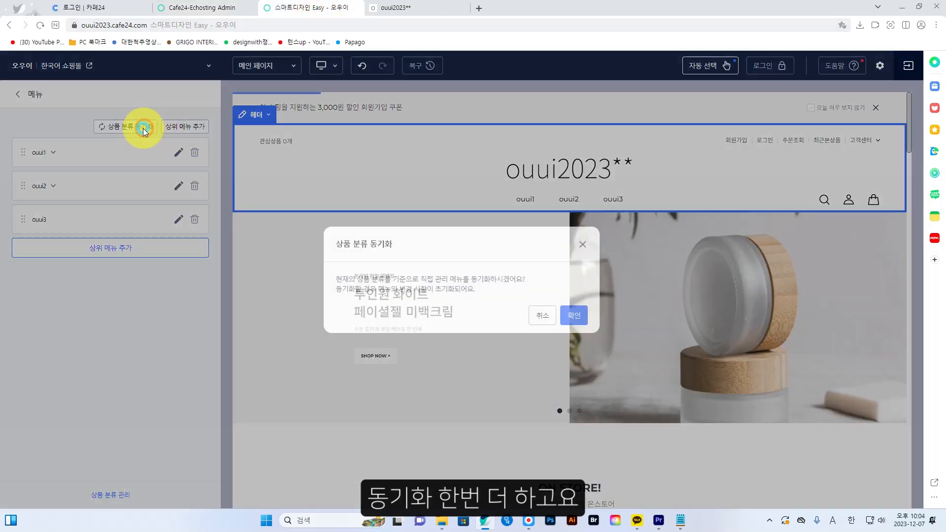
{"action": "left_click", "coordinate": [565, 317]}
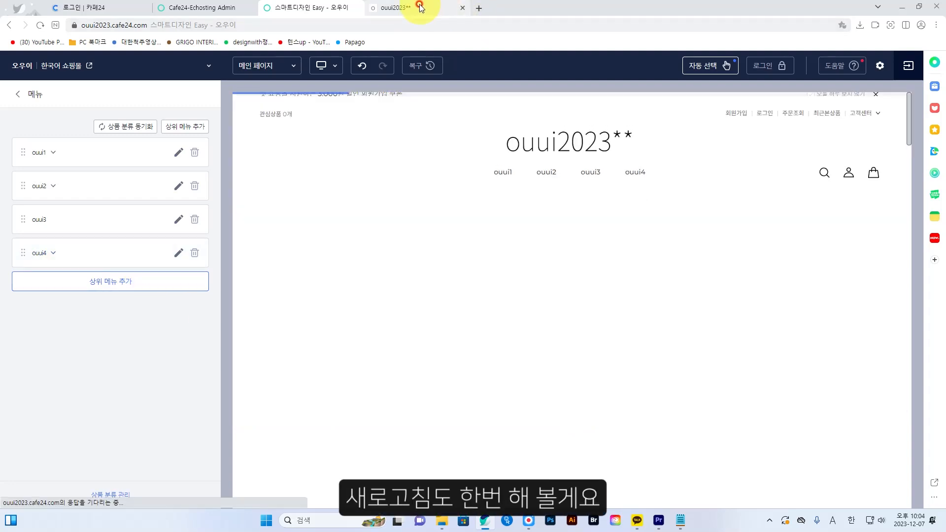
Reload the live storefront and examine the header menu's categories and their submenus
{"action": "left_click", "coordinate": [420, 7]}
{"action": "left_click", "coordinate": [40, 25]}
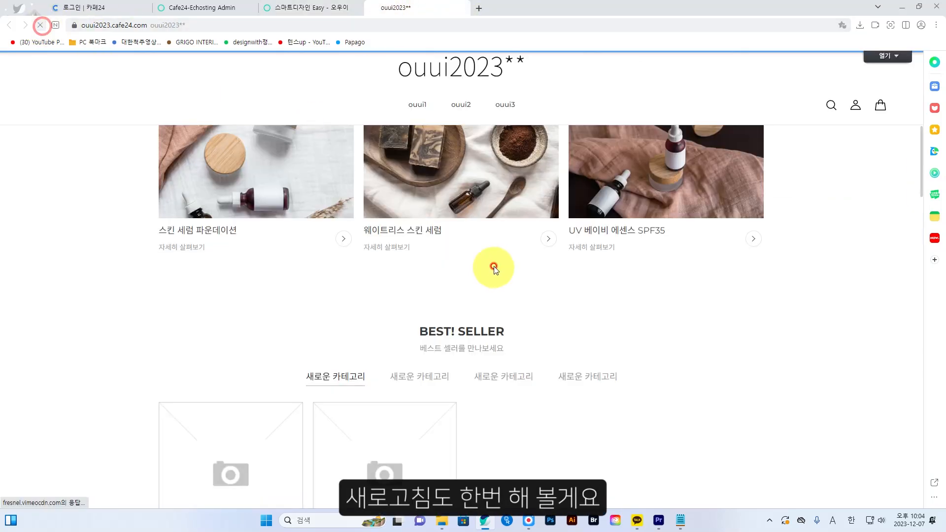
{"action": "mouse_move", "coordinate": [421, 111]}
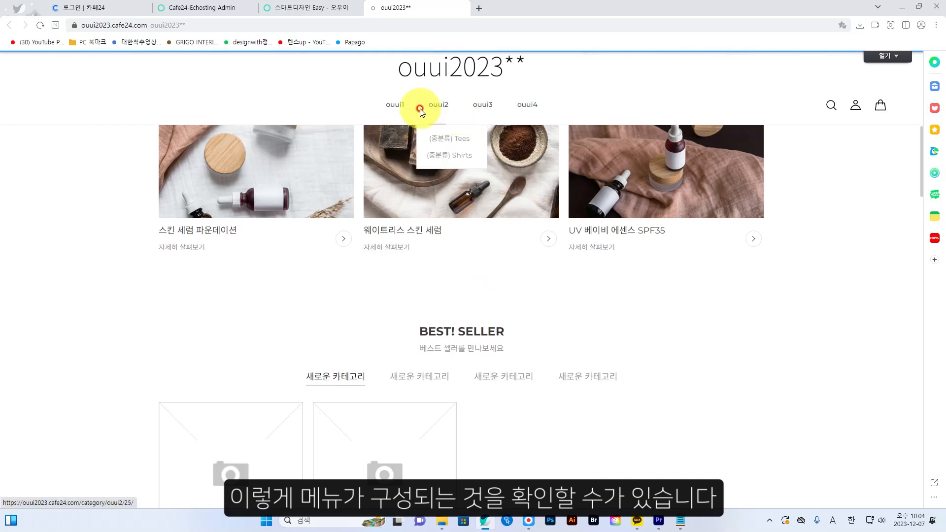
{"action": "mouse_move", "coordinate": [548, 147]}
{"action": "scroll", "coordinate": [548, 147], "scroll_direction": "up", "scroll_amount": 8}
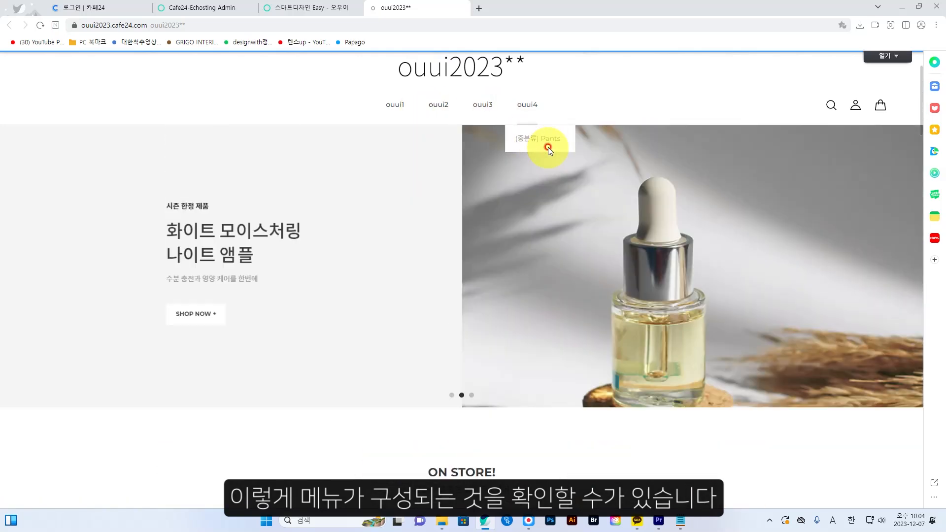
{"action": "scroll", "coordinate": [548, 147], "scroll_direction": "up", "scroll_amount": 2}
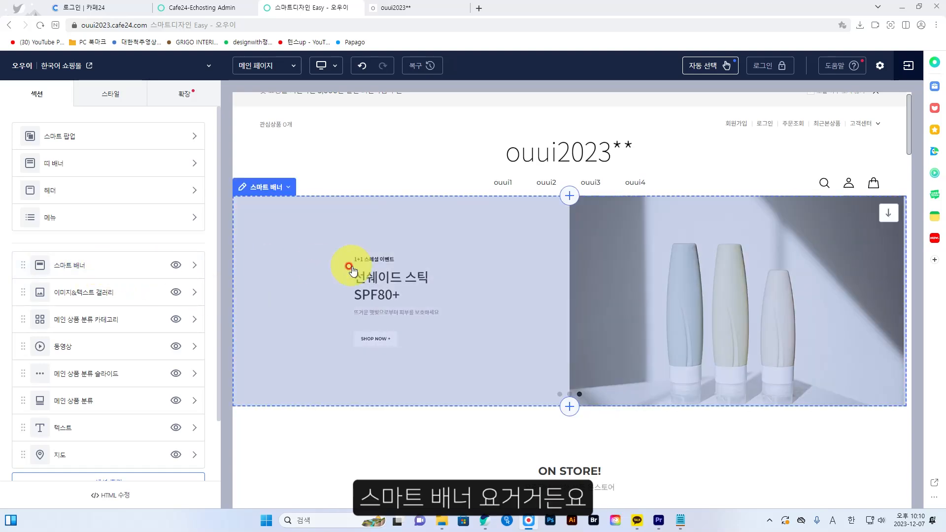
In the 스마트디자인 Easy editor, turn the 스마트 배너 section's visibility off and back on, and open its banner list
{"action": "left_click", "coordinate": [174, 266]}
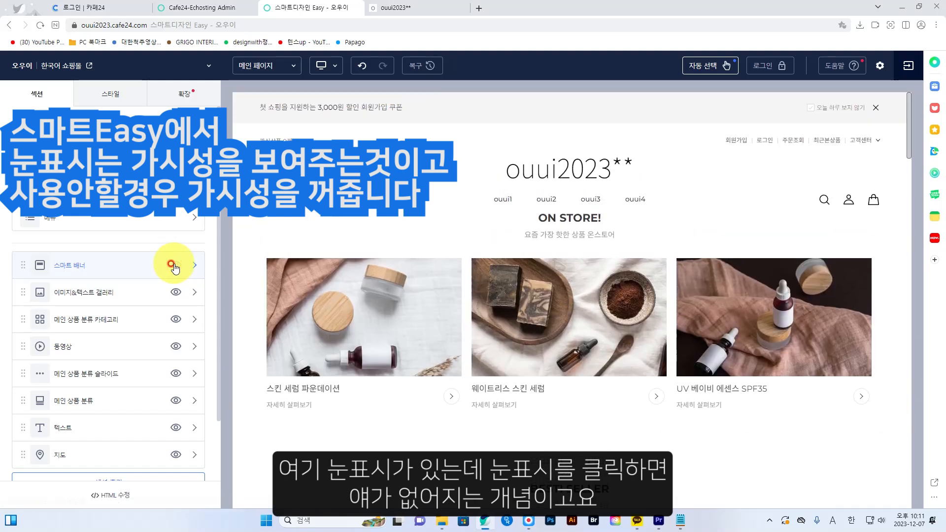
{"action": "left_click", "coordinate": [174, 266]}
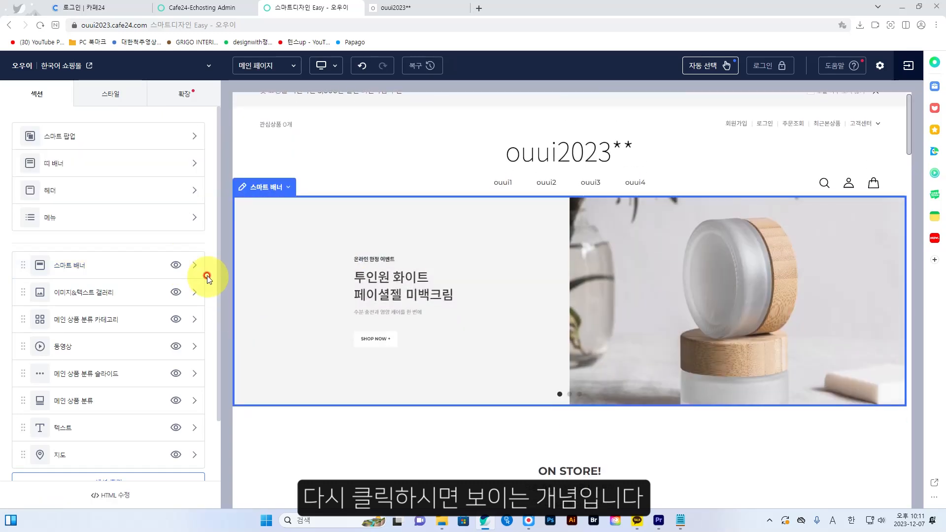
{"action": "left_click", "coordinate": [195, 266]}
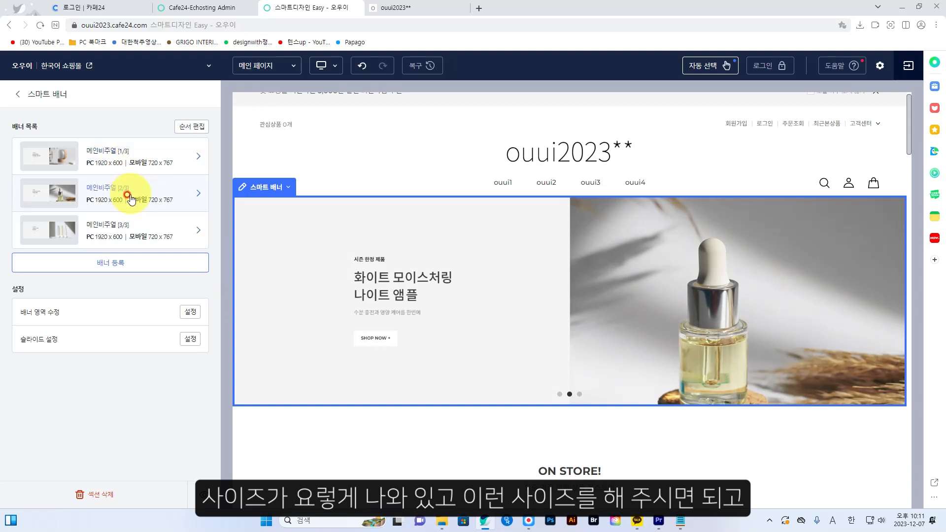
Check the image saving options for the main banner on the live storefront, and return to the 스마트디자인 Easy editor
{"action": "left_click", "coordinate": [417, 9]}
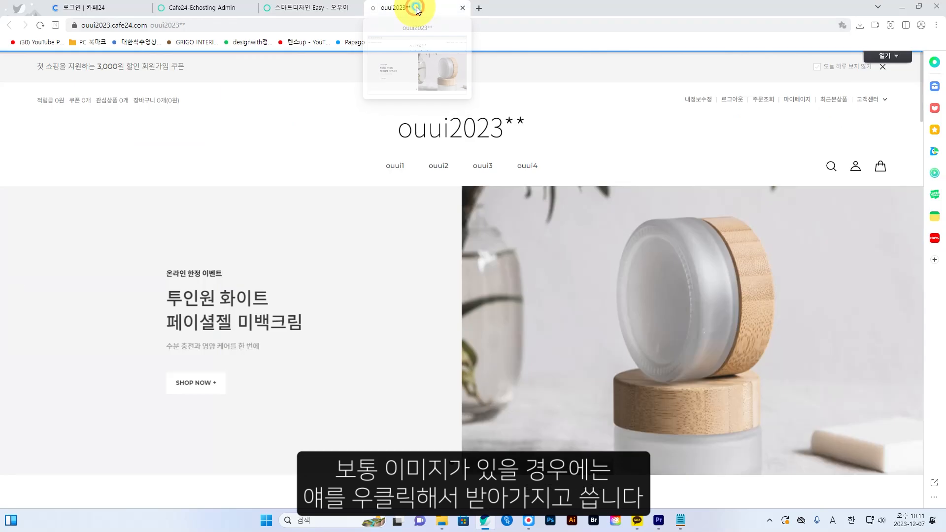
{"action": "right_click", "coordinate": [523, 308]}
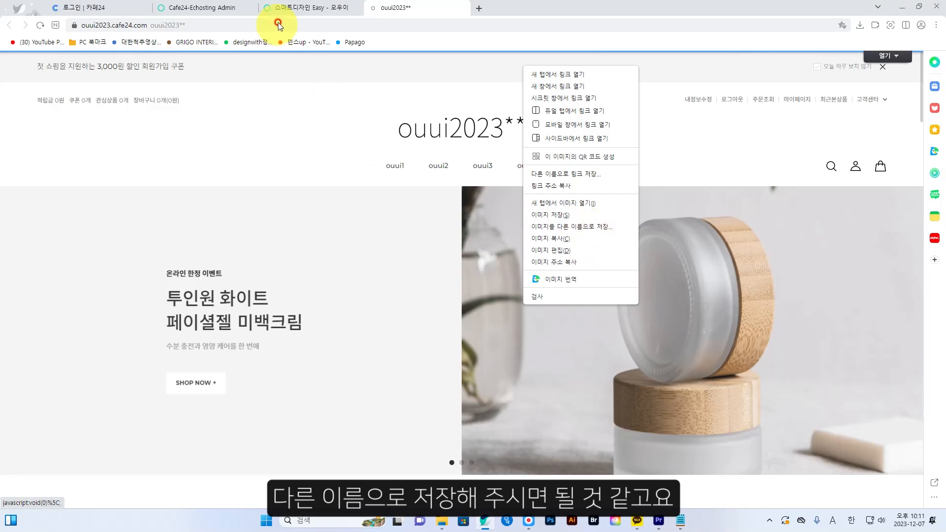
{"action": "left_click", "coordinate": [230, 10]}
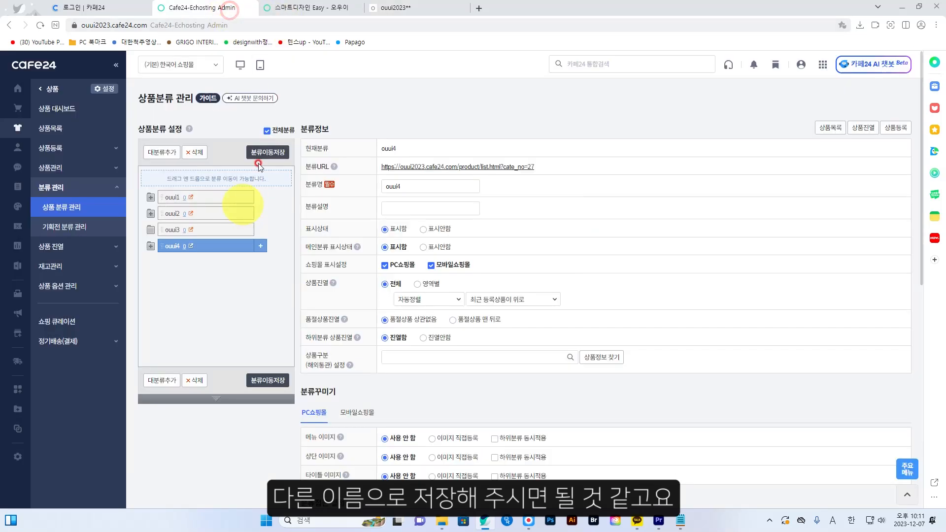
{"action": "left_click", "coordinate": [306, 8]}
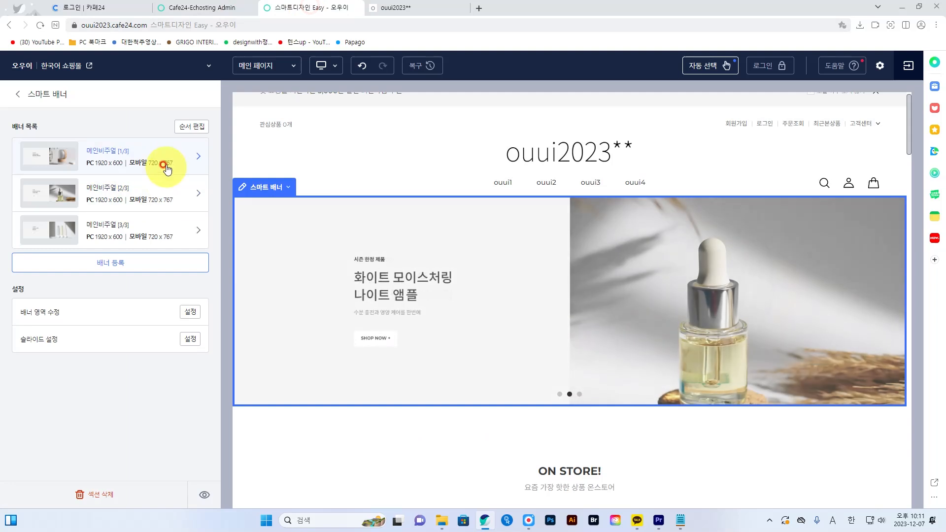
Open the settings of banner 메인비주얼 [1/3] and start 간편하게 배너 제작 in Edibot Banner
{"action": "left_click", "coordinate": [127, 157]}
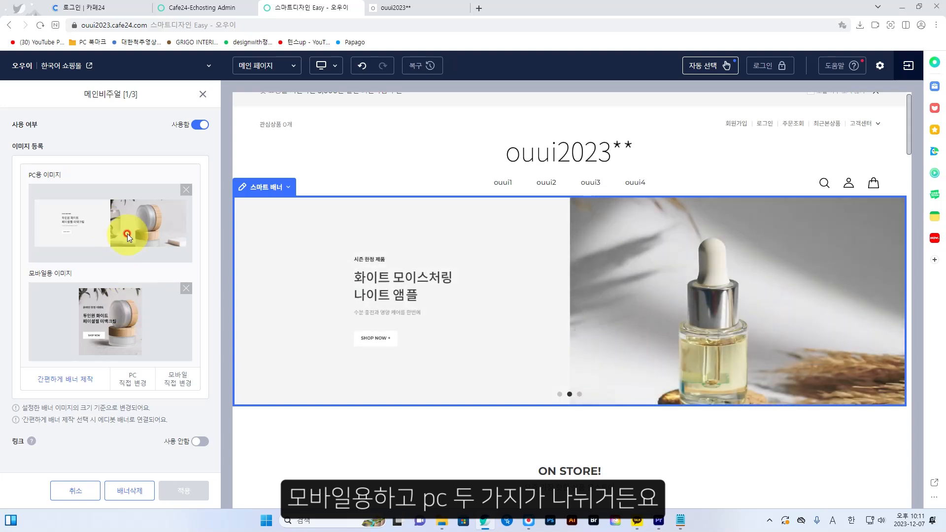
{"action": "left_click", "coordinate": [81, 382]}
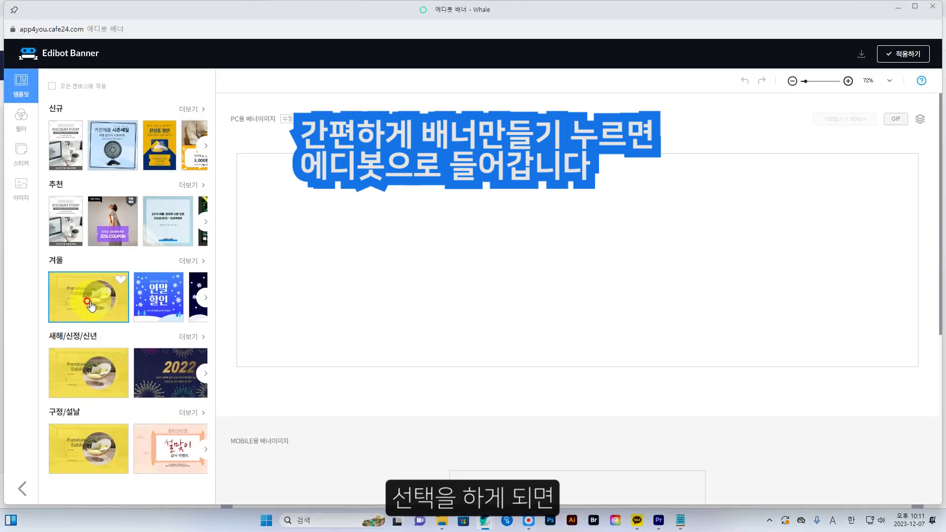
Try the yellow Furniture Exhibition template from the 겨울 group on the PC banner, and undo it
{"action": "left_click", "coordinate": [90, 303]}
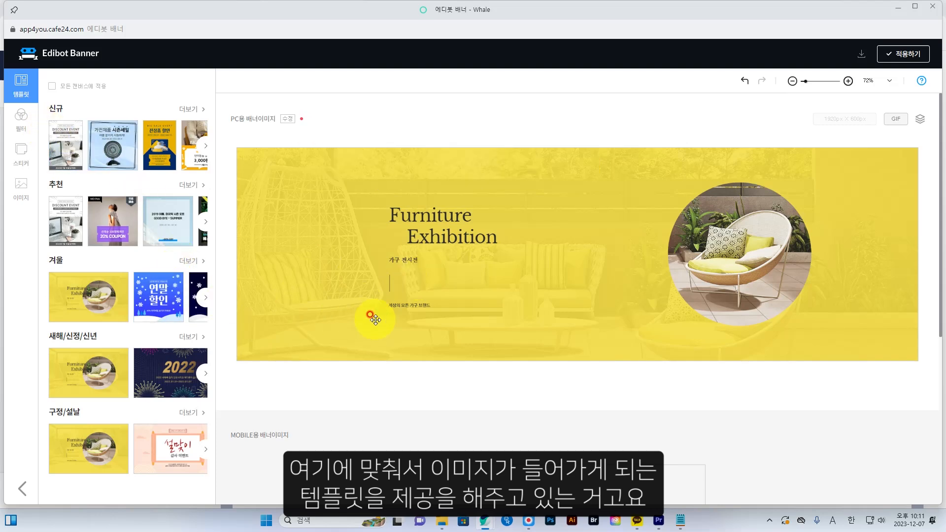
{"action": "key", "text": "ctrl+z"}
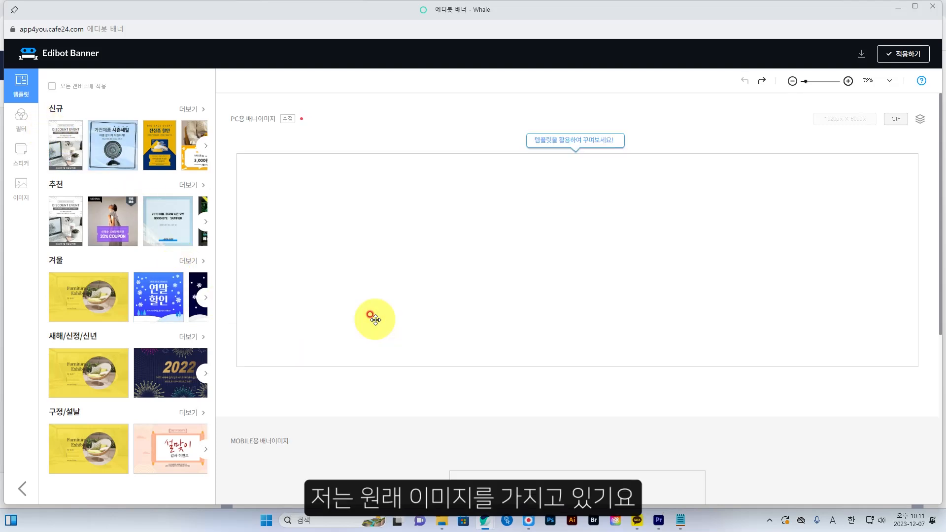
Upload the images from the 오우이 이미지 folder, from main_banner01_pc through the first 중간 가로형 배너, leaving out logo
{"action": "left_click", "coordinate": [19, 188]}
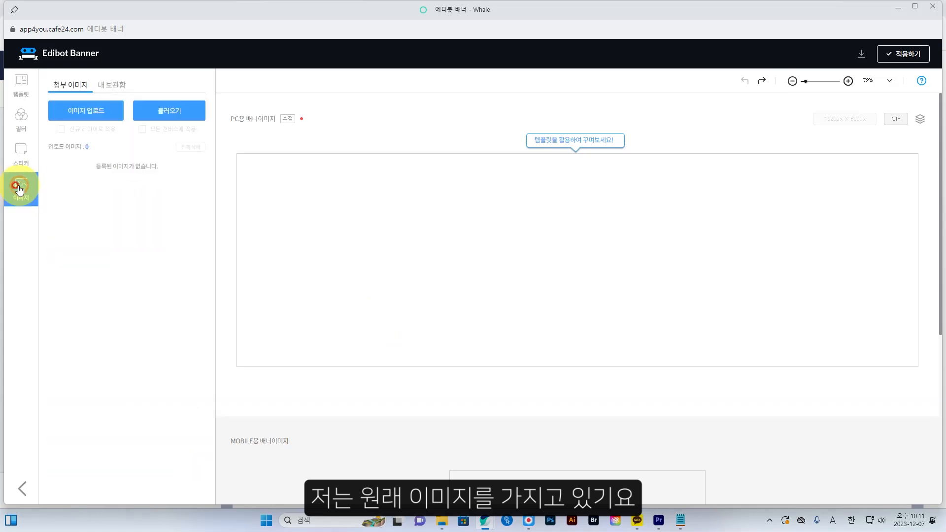
{"action": "left_click", "coordinate": [90, 113]}
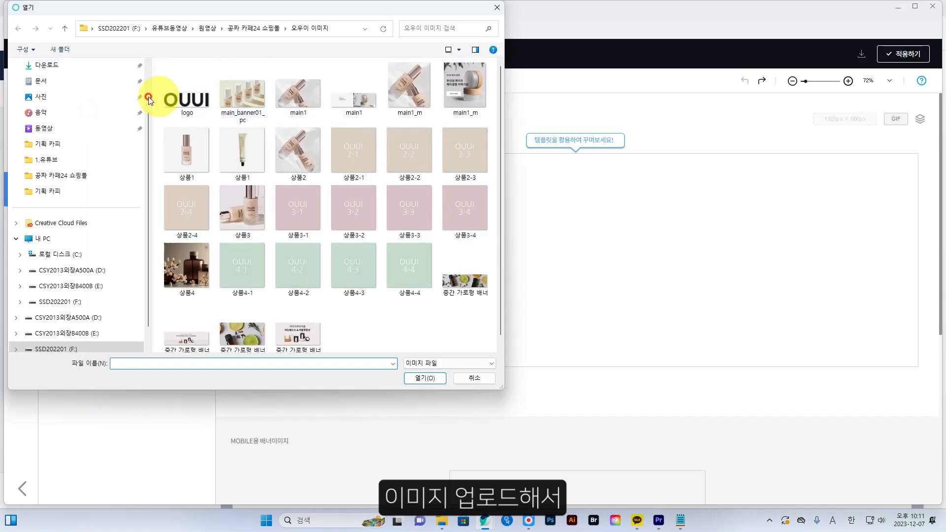
{"action": "left_click_drag", "start_coordinate": [155, 91], "coordinate": [482, 286]}
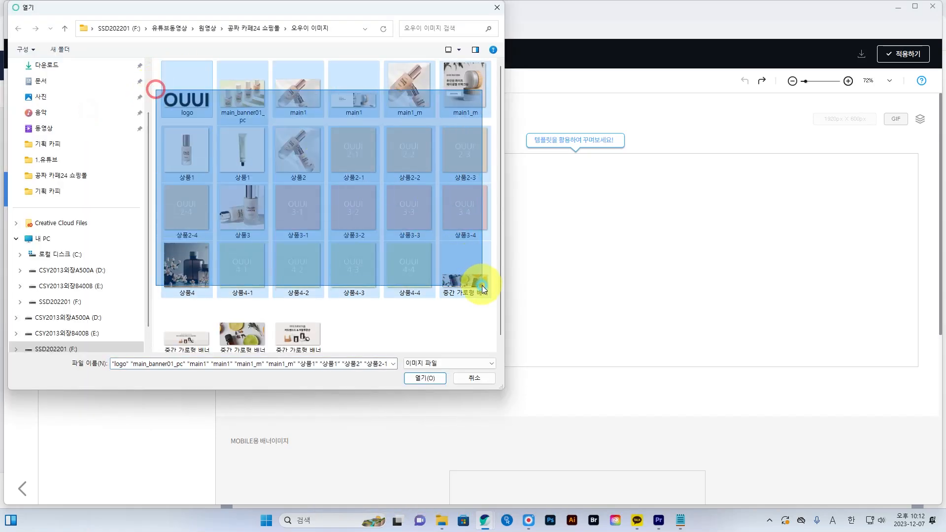
{"action": "left_click", "coordinate": [185, 87], "text": "ctrl"}
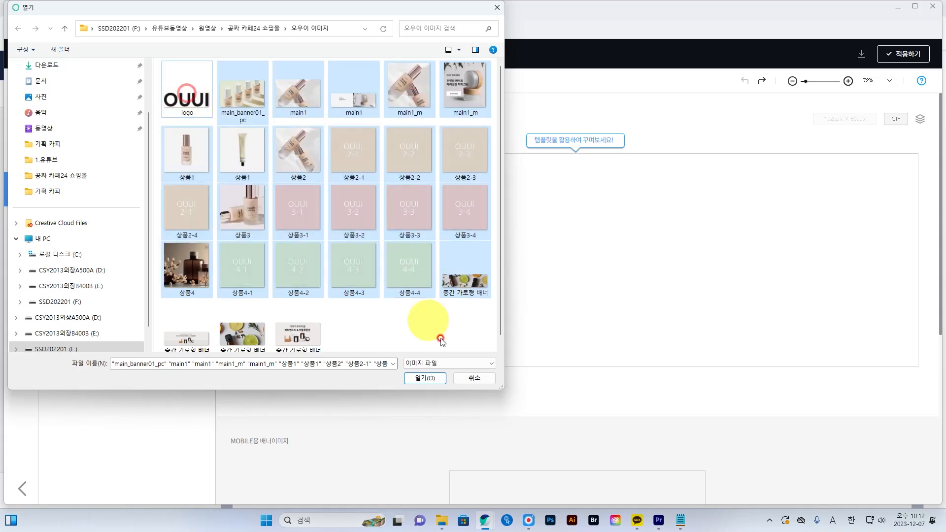
{"action": "left_click", "coordinate": [434, 380]}
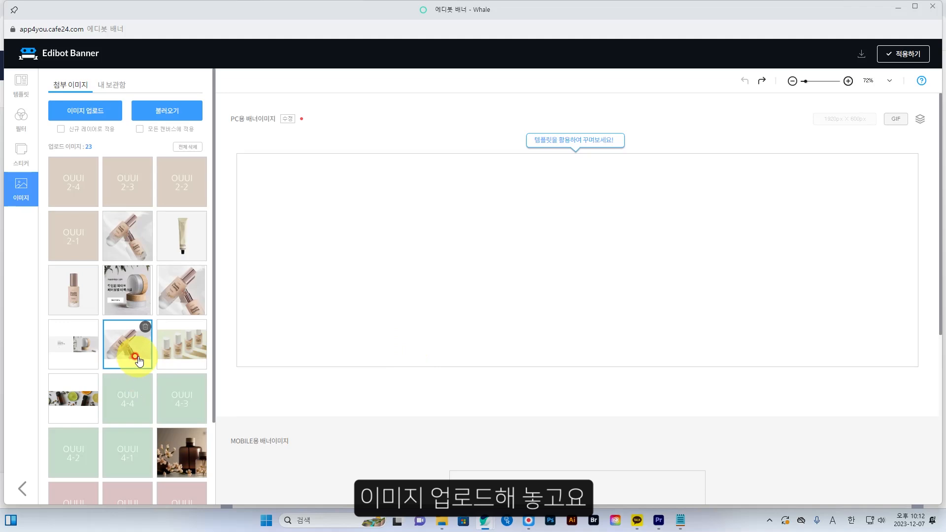
Fill the PC banner with the uploaded 투인원 화이트 image, and add the foundation bottle photo as a new layer covering its right half
{"action": "left_click_drag", "start_coordinate": [82, 344], "coordinate": [554, 255]}
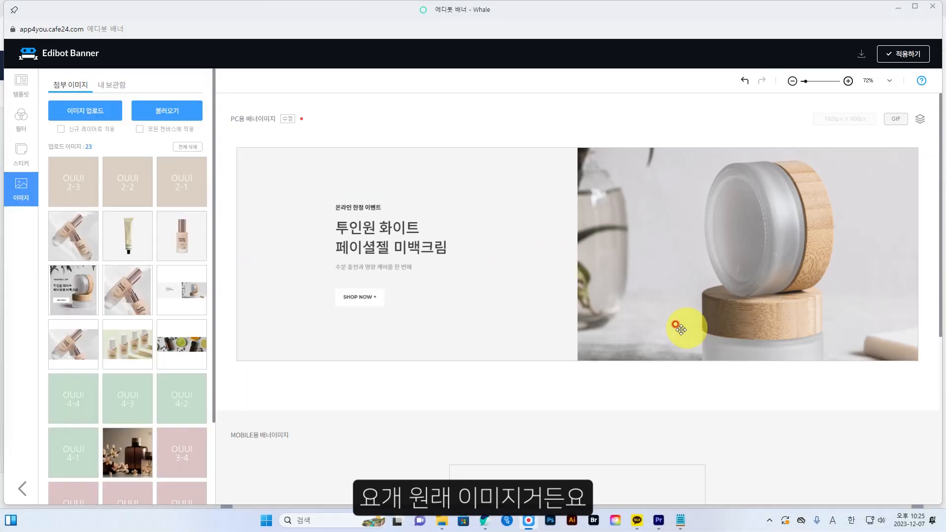
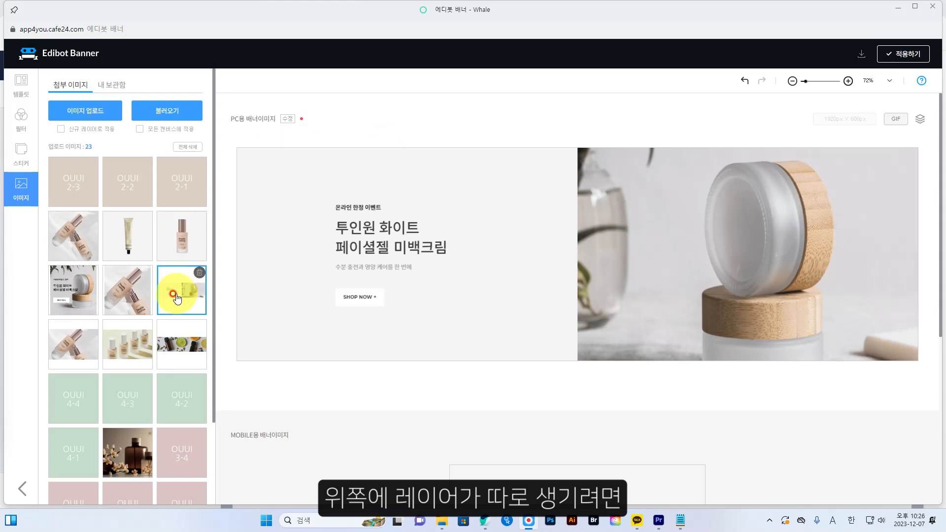
{"action": "left_click", "coordinate": [60, 130]}
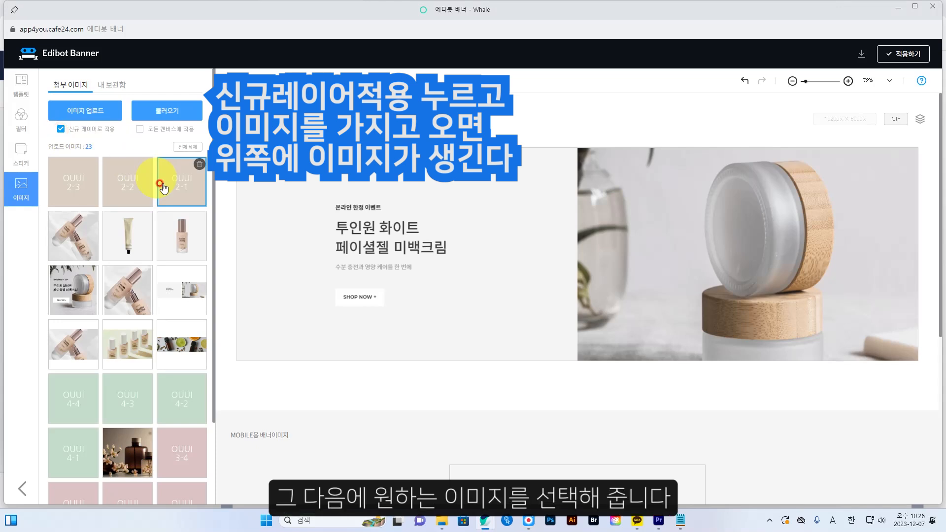
{"action": "left_click", "coordinate": [79, 349]}
{"action": "left_click", "coordinate": [632, 270]}
{"action": "left_click_drag", "start_coordinate": [632, 270], "coordinate": [770, 269]}
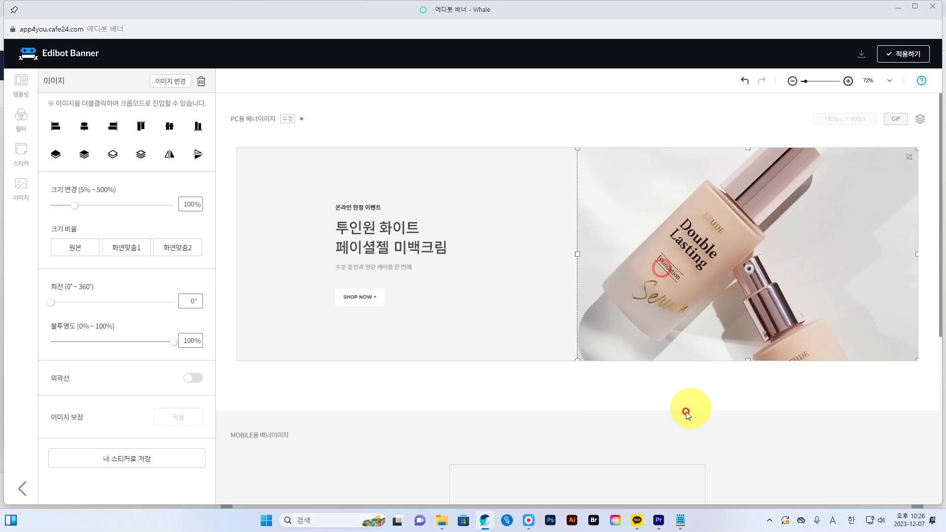
{"action": "left_click", "coordinate": [550, 384]}
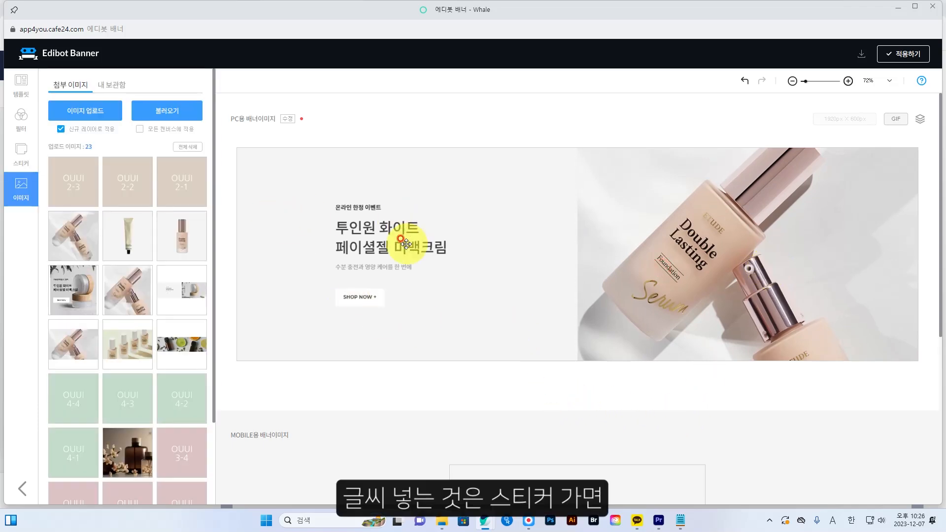
Add a 기본 text sticker 제목을 추가 over the banner's first headline line, and place a duplicate over the second line
{"action": "left_click", "coordinate": [21, 152]}
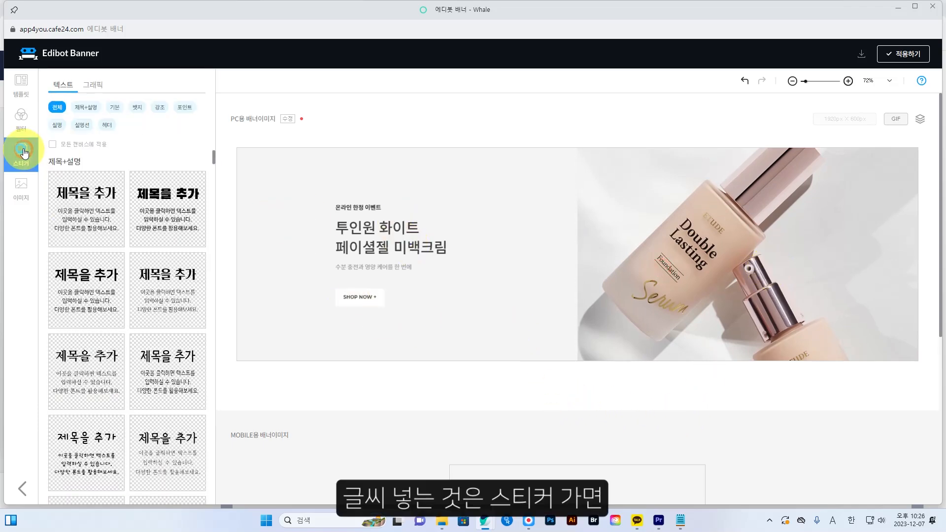
{"action": "left_click", "coordinate": [117, 106]}
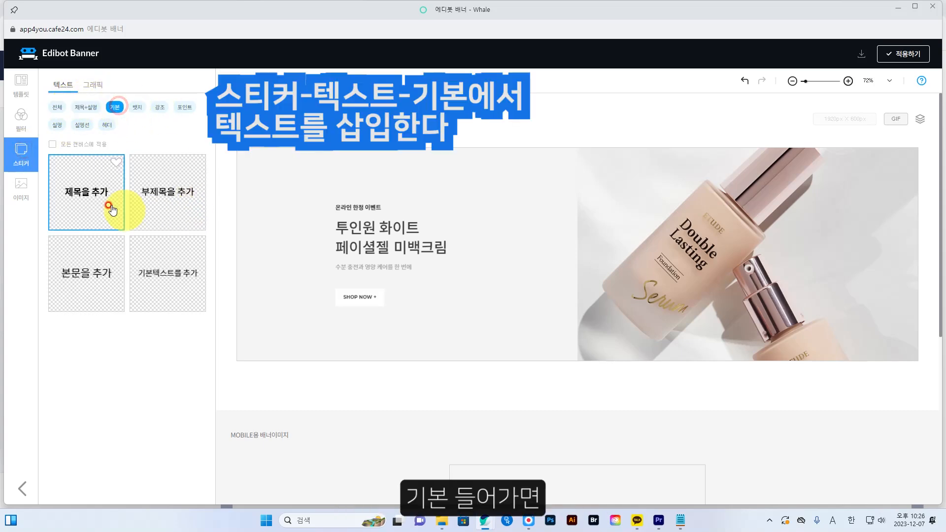
{"action": "left_click", "coordinate": [93, 190]}
{"action": "left_click_drag", "start_coordinate": [567, 254], "coordinate": [353, 228]}
{"action": "left_click", "coordinate": [396, 231]}
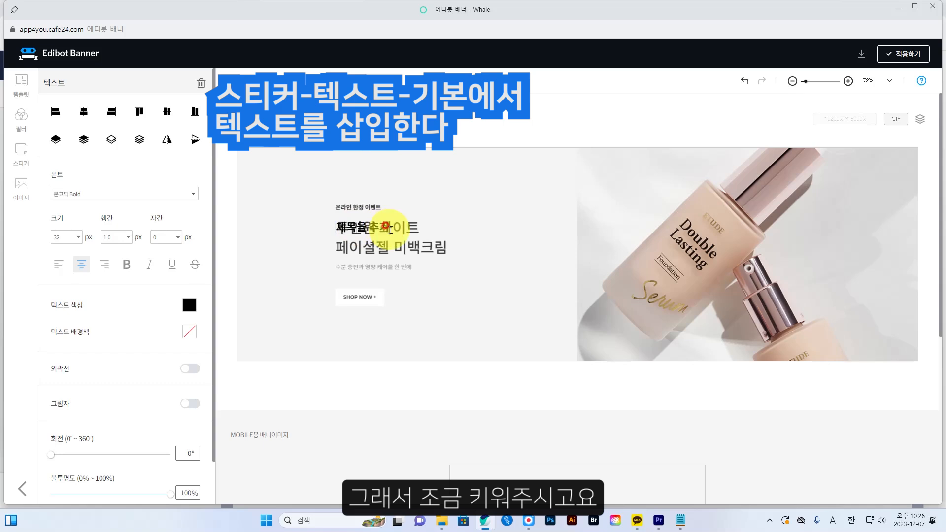
{"action": "left_click", "coordinate": [391, 230]}
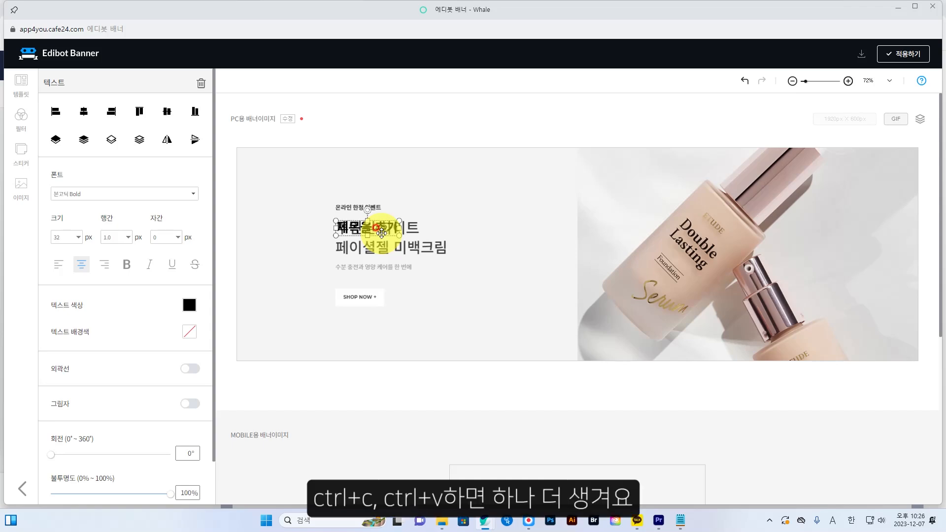
{"action": "left_click_drag", "start_coordinate": [385, 238], "coordinate": [376, 247]}
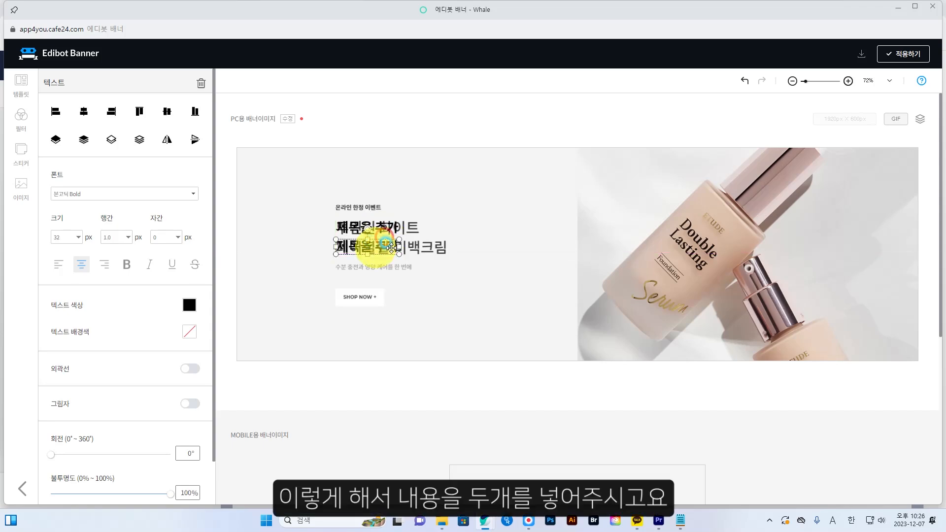
Add a 부제목을 추가 text sticker to the PC banner and move it near the small line above the headline
{"action": "left_click", "coordinate": [488, 246]}
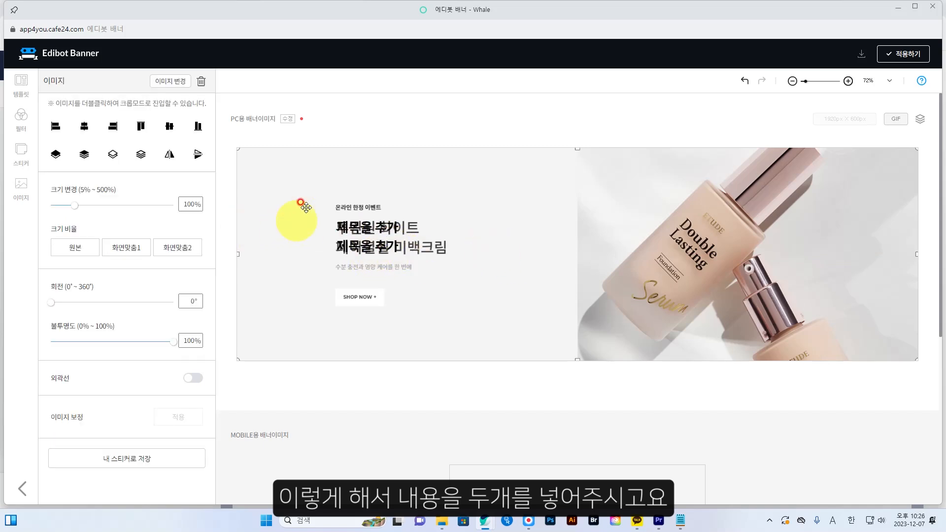
{"action": "left_click", "coordinate": [363, 146]}
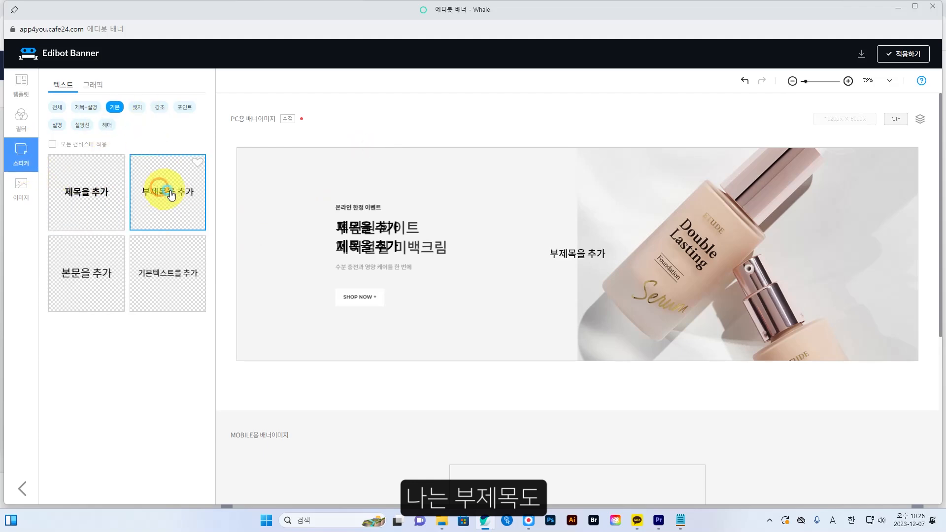
{"action": "left_click", "coordinate": [576, 246]}
{"action": "left_click_drag", "start_coordinate": [575, 256], "coordinate": [365, 208]}
{"action": "key", "text": "ctrl+z"}
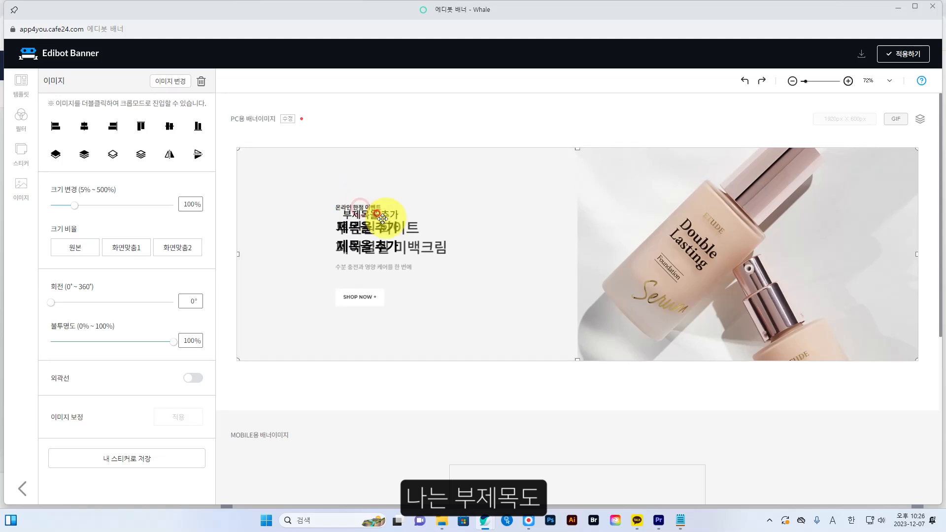
{"action": "left_click", "coordinate": [386, 215]}
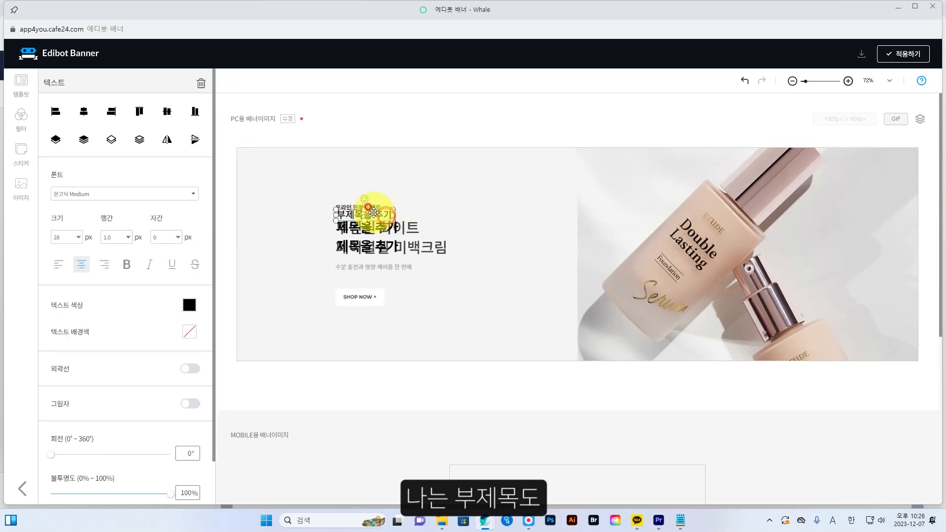
Undo the accidental shift of the background image and lock the Image1 layer
{"action": "left_click_drag", "start_coordinate": [373, 207], "coordinate": [391, 214]}
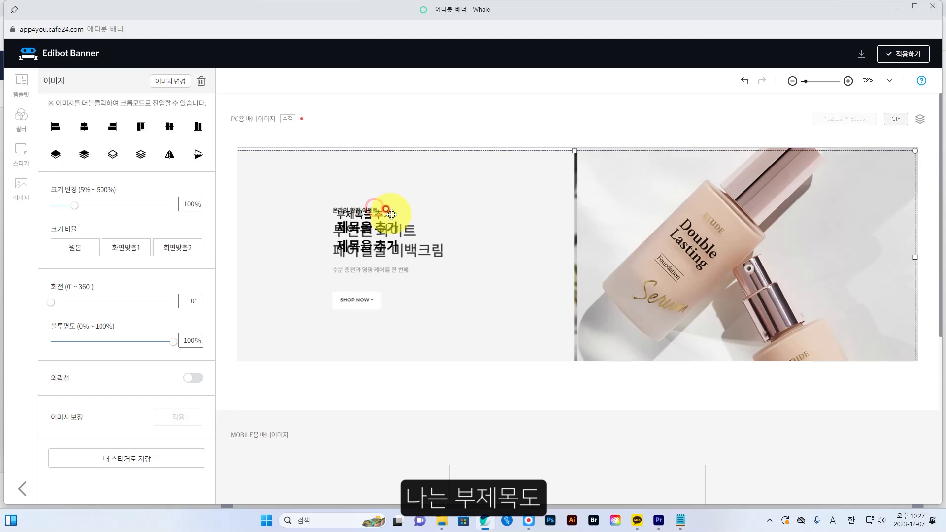
{"action": "key", "text": "ctrl+z"}
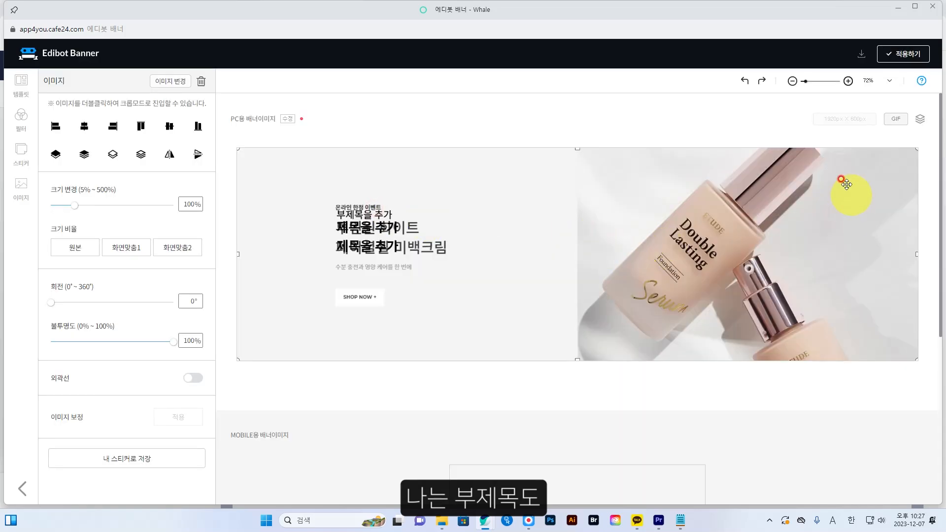
{"action": "left_click", "coordinate": [920, 118]}
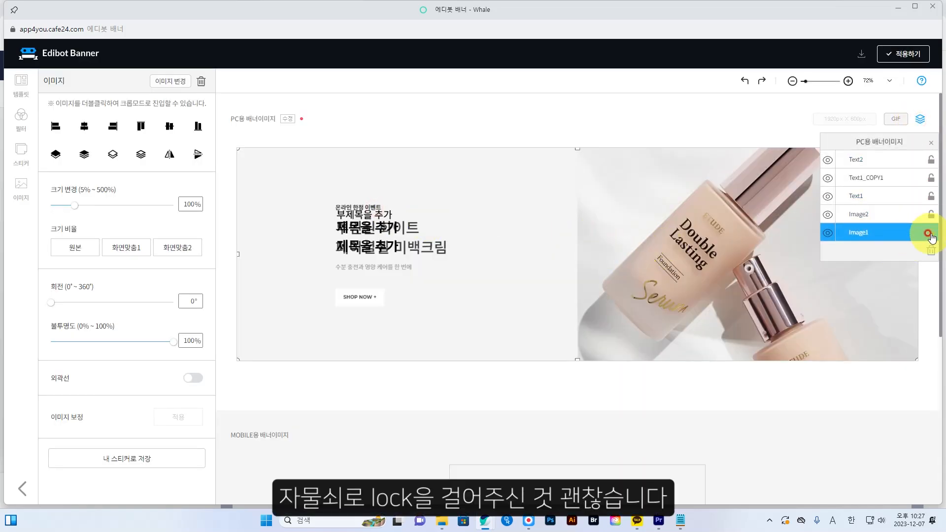
{"action": "left_click", "coordinate": [930, 233]}
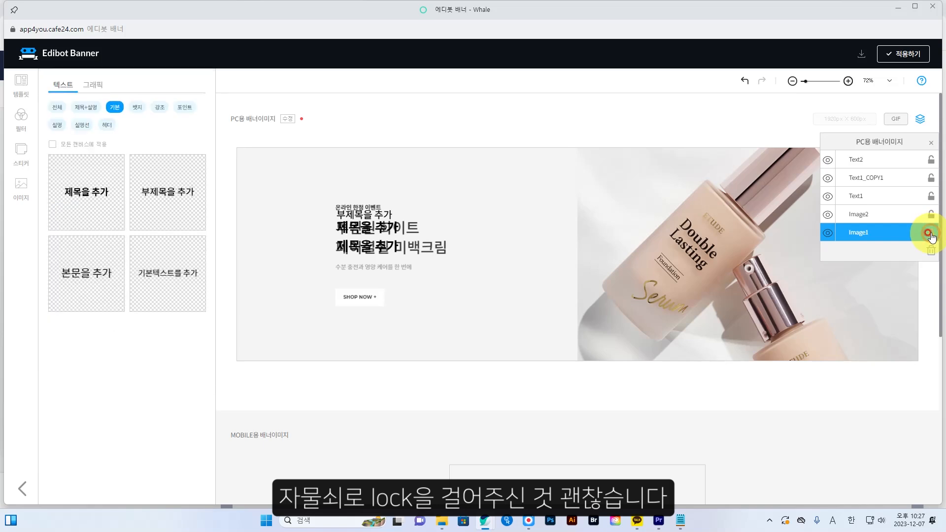
Align the 부제목을 추가 text with the 온라인 한정 이벤트 line and shrink it to that line's width
{"action": "left_click", "coordinate": [369, 217]}
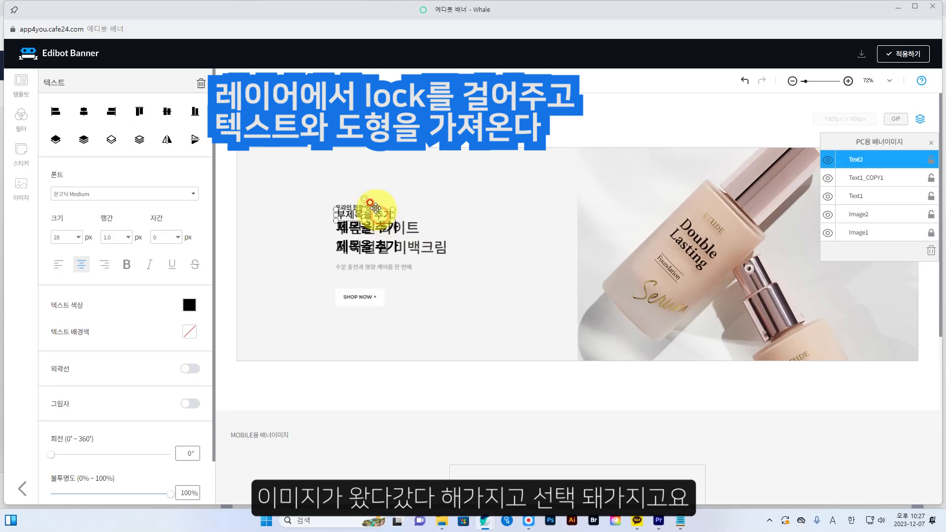
{"action": "left_click", "coordinate": [376, 208]}
{"action": "left_click", "coordinate": [377, 213]}
{"action": "left_click_drag", "start_coordinate": [362, 214], "coordinate": [365, 210]}
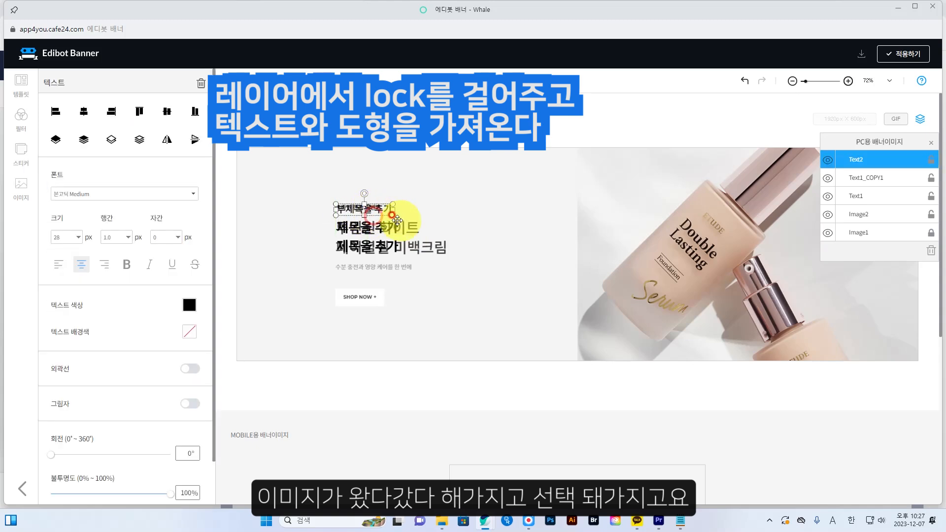
{"action": "left_click_drag", "start_coordinate": [391, 214], "coordinate": [382, 214]}
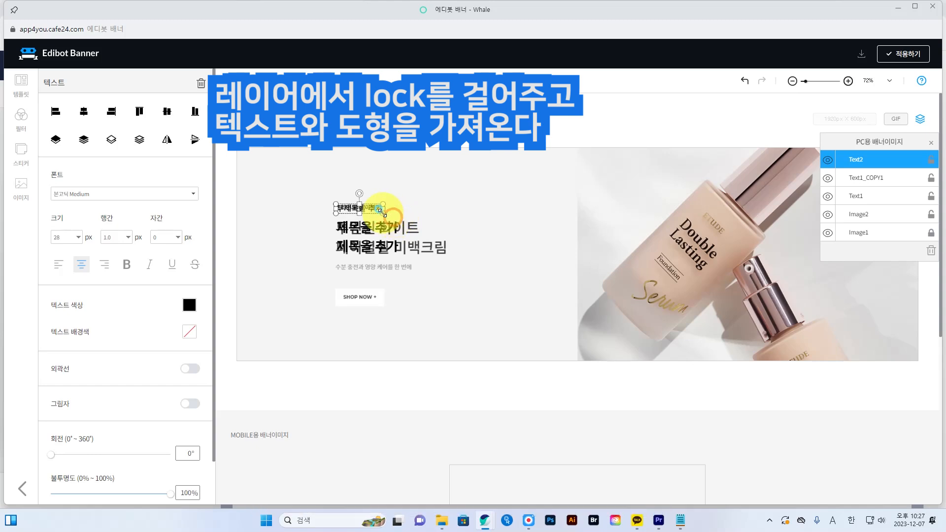
{"action": "left_click", "coordinate": [460, 233]}
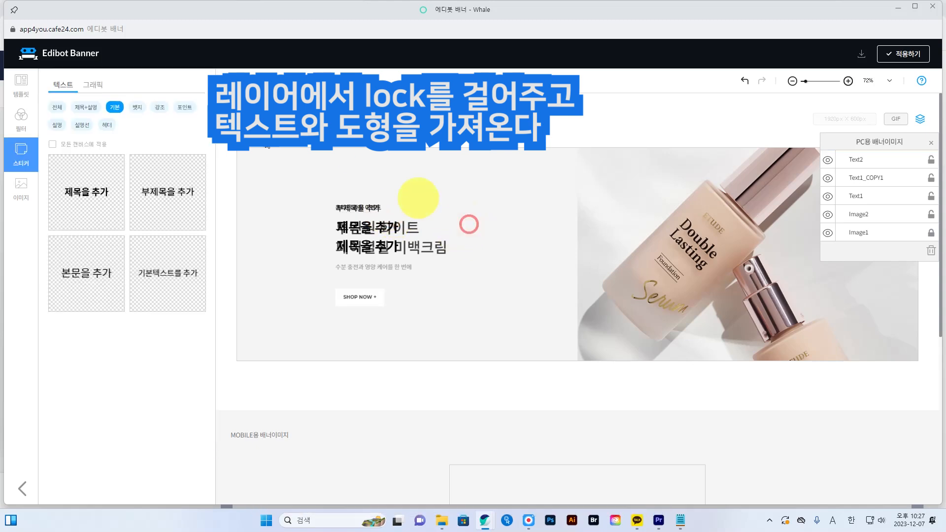
Add a 기본텍스트를 추가 sticker over the description line below the headline and colour it grey, 9B9B9B
{"action": "left_click", "coordinate": [178, 281]}
{"action": "left_click_drag", "start_coordinate": [575, 254], "coordinate": [352, 270]}
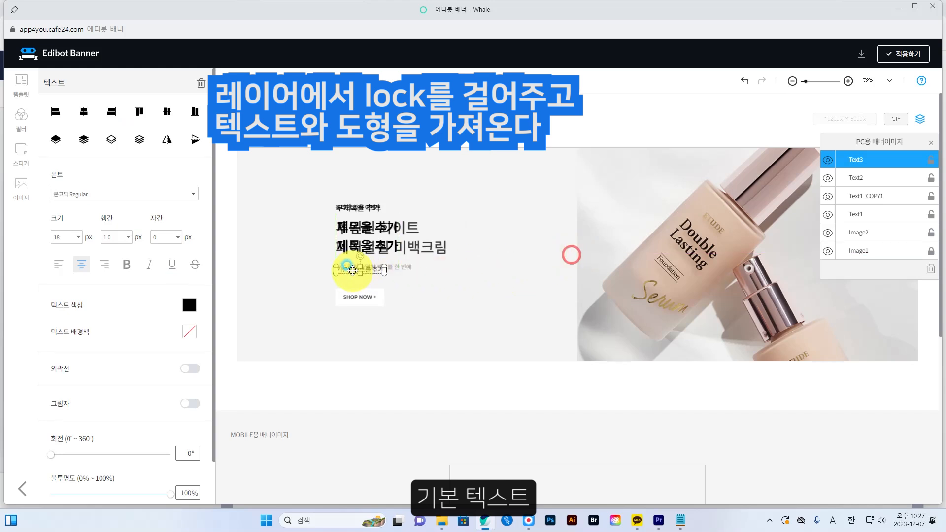
{"action": "left_click", "coordinate": [443, 284]}
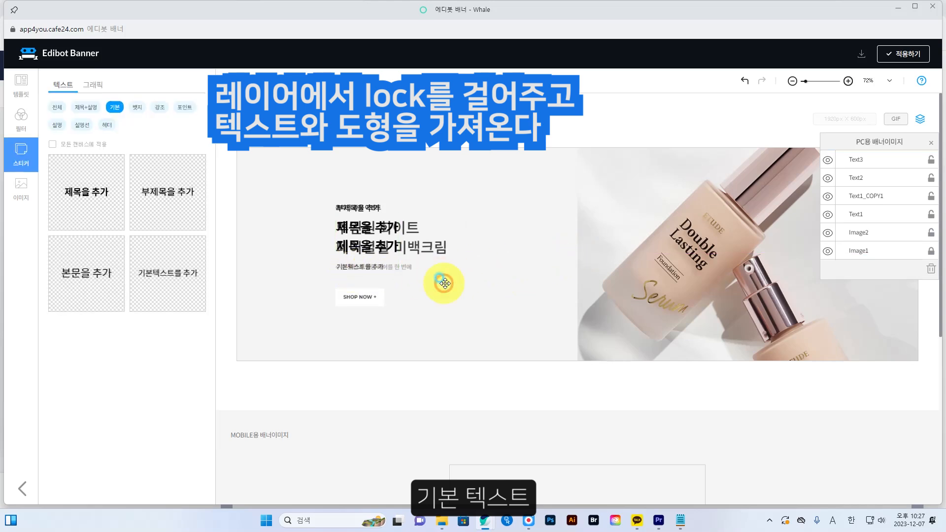
{"action": "left_click", "coordinate": [377, 267]}
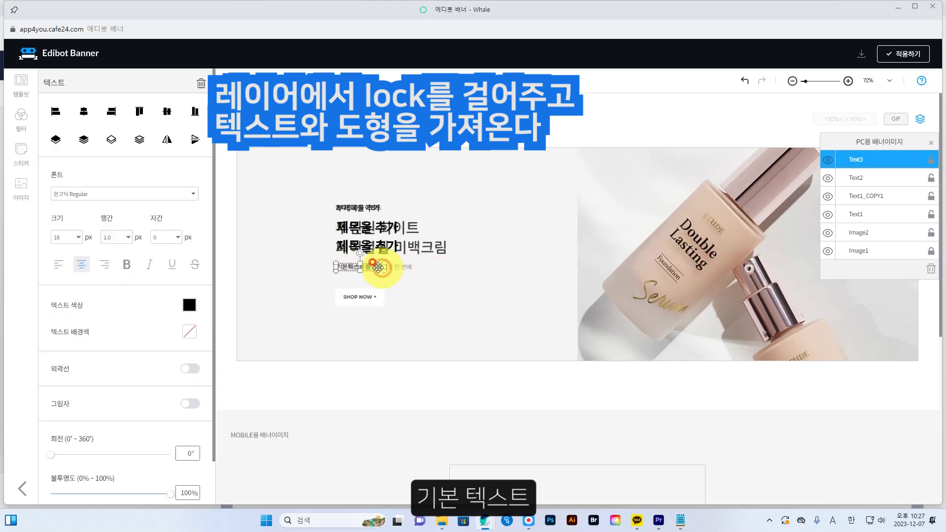
{"action": "left_click", "coordinate": [190, 305]}
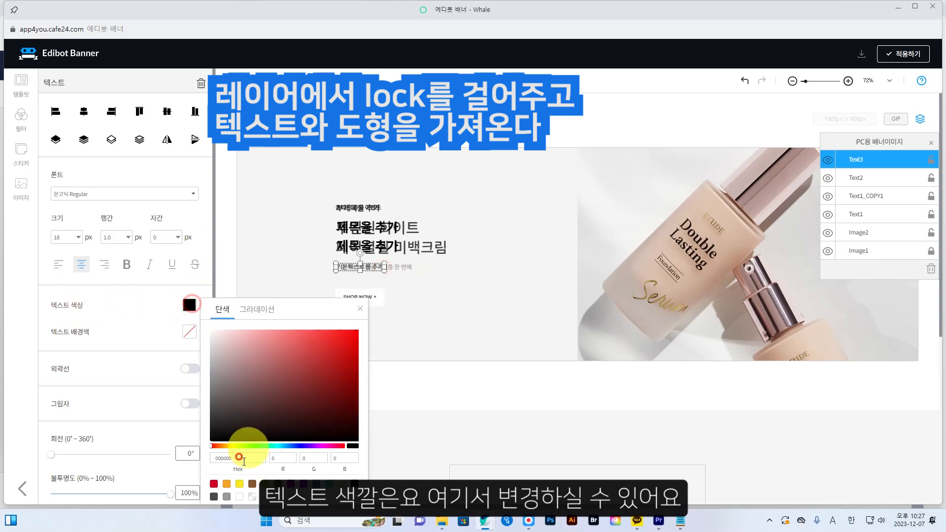
{"action": "left_click", "coordinate": [448, 335]}
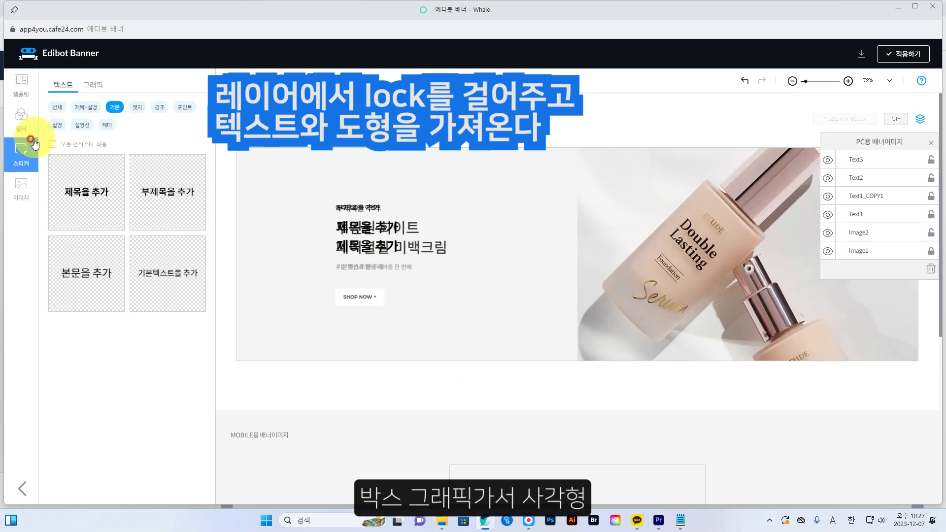
Add a solid rectangle shape beside the SHOP NOW button, sized like the button, and fill it with white FFFFFF
{"action": "left_click", "coordinate": [91, 84]}
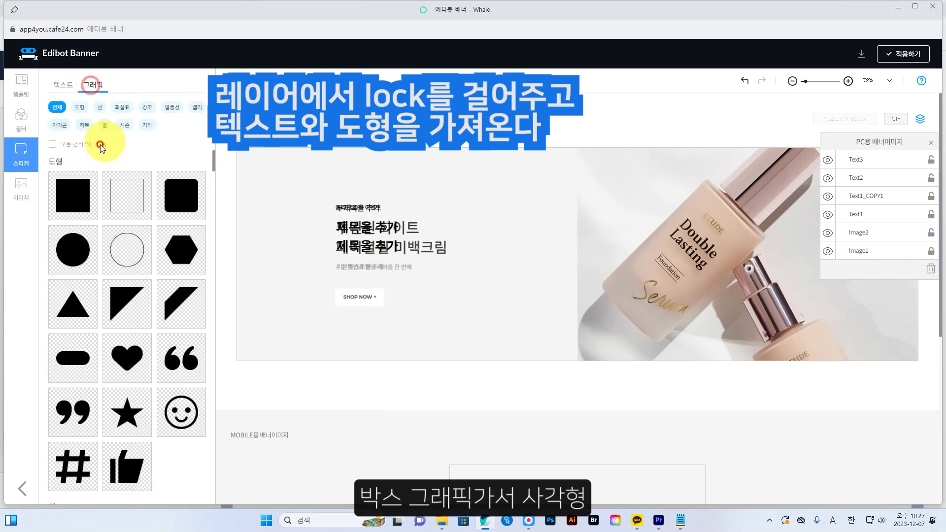
{"action": "left_click", "coordinate": [72, 194]}
{"action": "left_click_drag", "start_coordinate": [587, 254], "coordinate": [418, 301]}
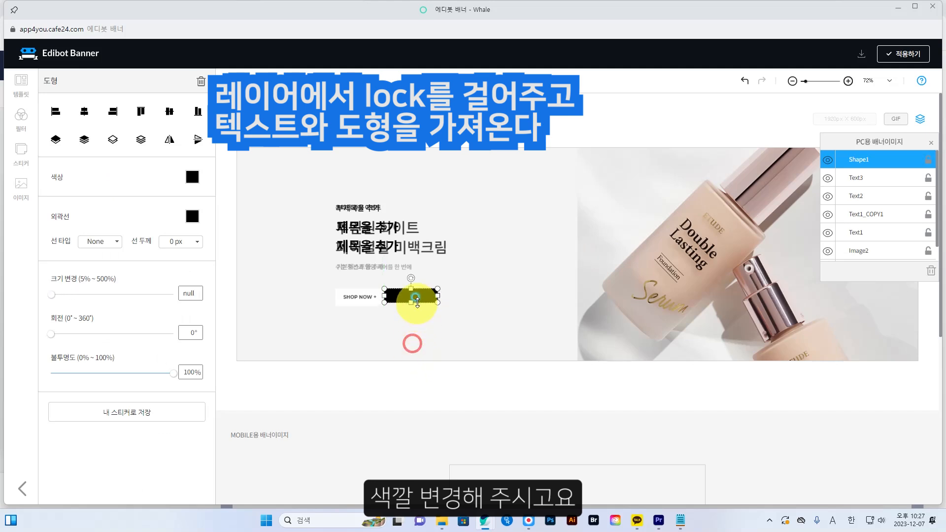
{"action": "left_click", "coordinate": [192, 177]}
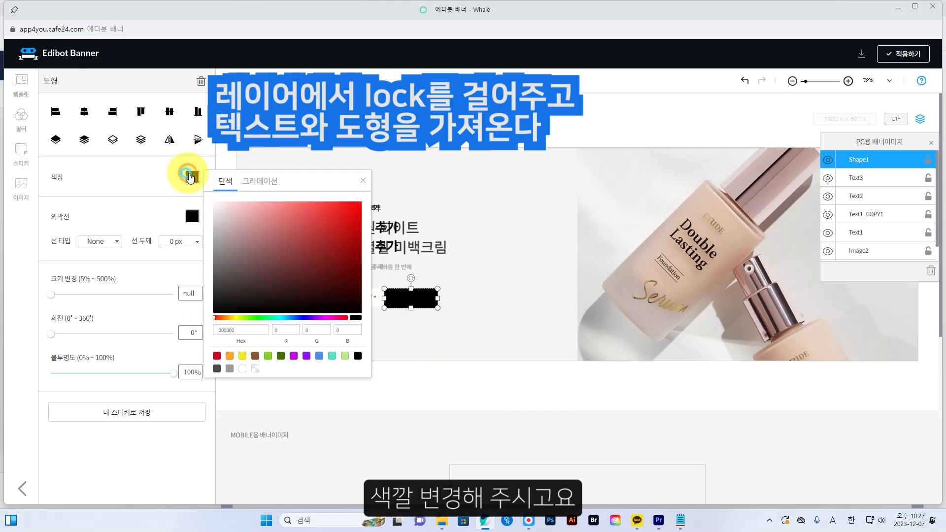
{"action": "left_click", "coordinate": [241, 370]}
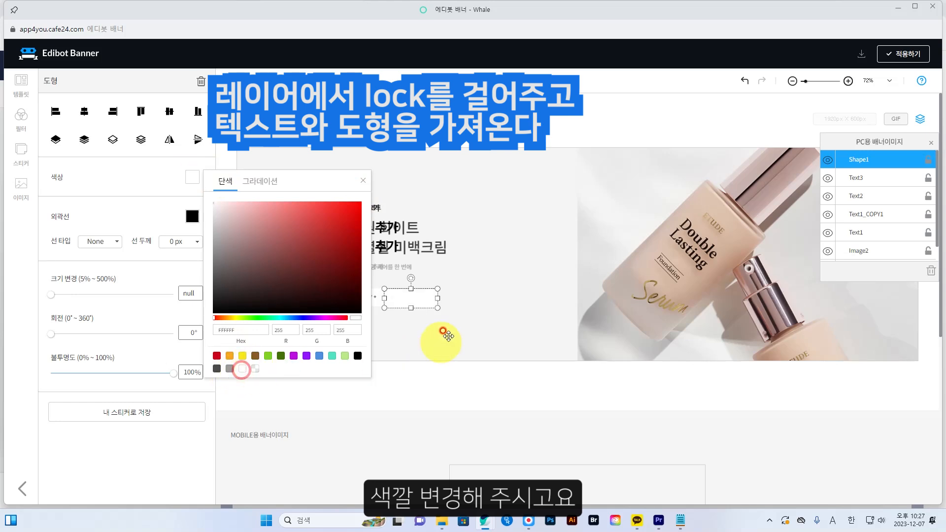
{"action": "left_click", "coordinate": [451, 336]}
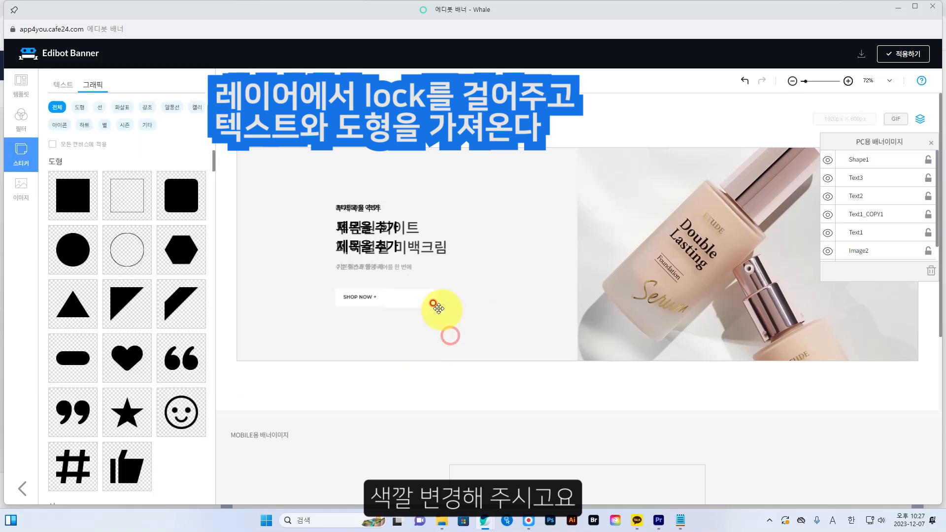
Duplicate the grey 기본텍스트를 추가 text, place the copy on the white rectangle and colour it black
{"action": "left_click", "coordinate": [367, 267]}
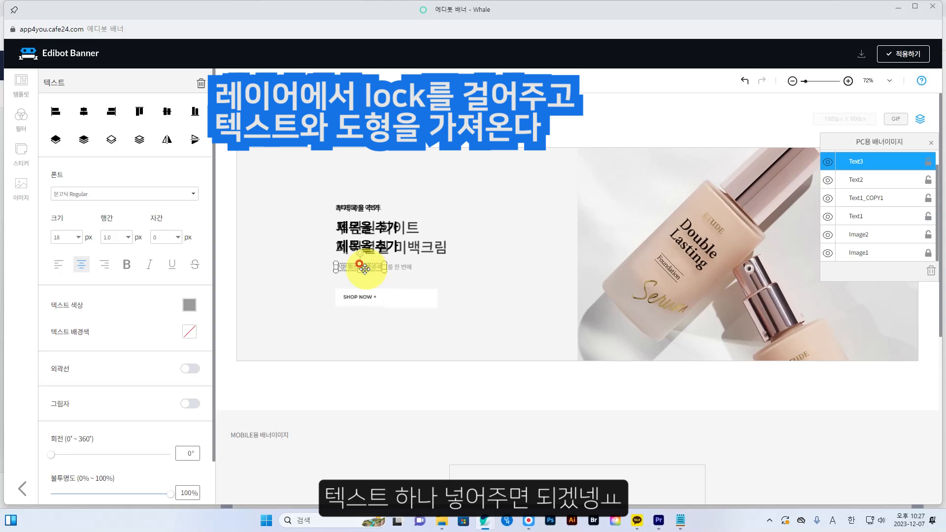
{"action": "key", "text": "ctrl+c"}
{"action": "key", "text": "ctrl+v"}
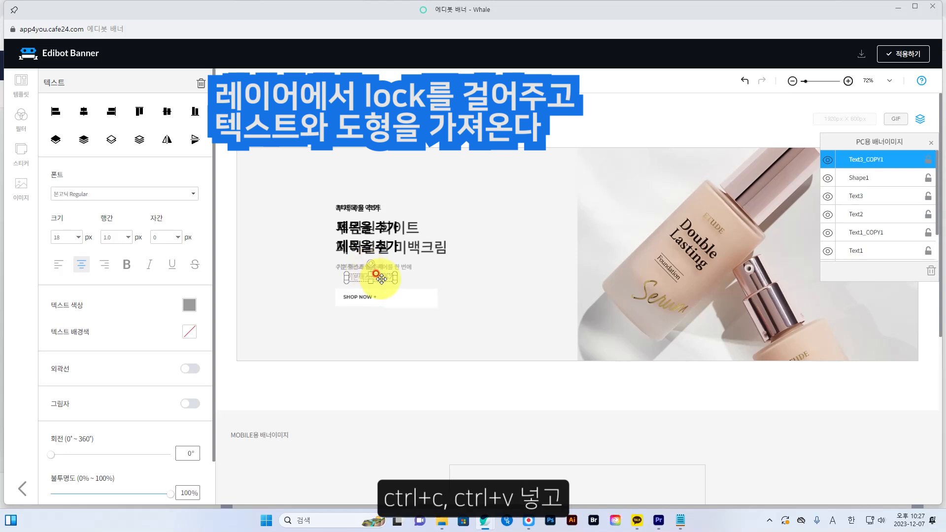
{"action": "left_click_drag", "start_coordinate": [382, 279], "coordinate": [415, 293]}
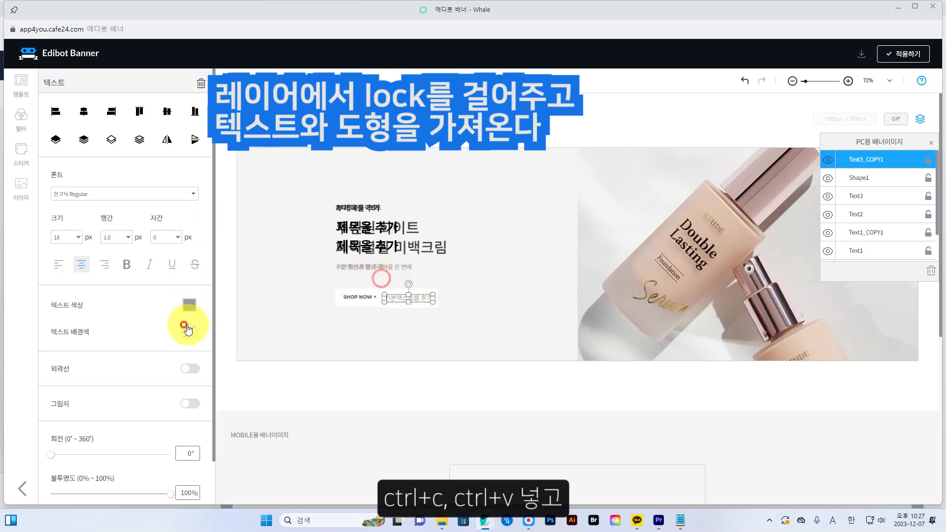
{"action": "left_click", "coordinate": [189, 305]}
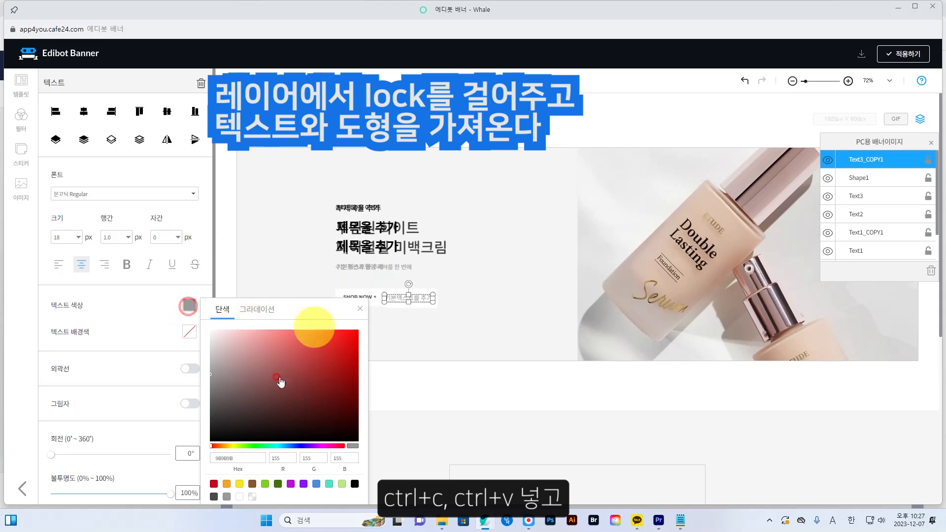
{"action": "left_click", "coordinate": [199, 421]}
{"action": "left_click", "coordinate": [448, 329]}
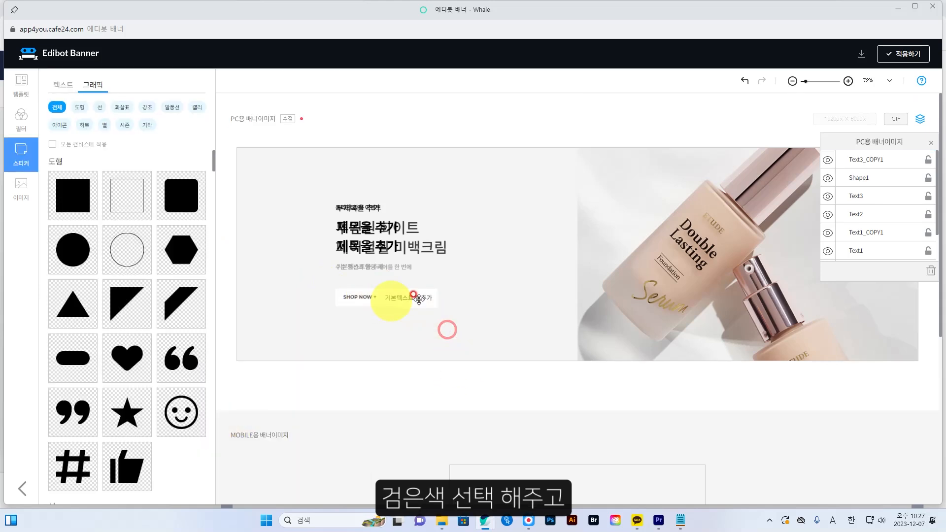
Select the white rectangle together with its text and move both over the SHOP NOW button
{"action": "left_click", "coordinate": [406, 281]}
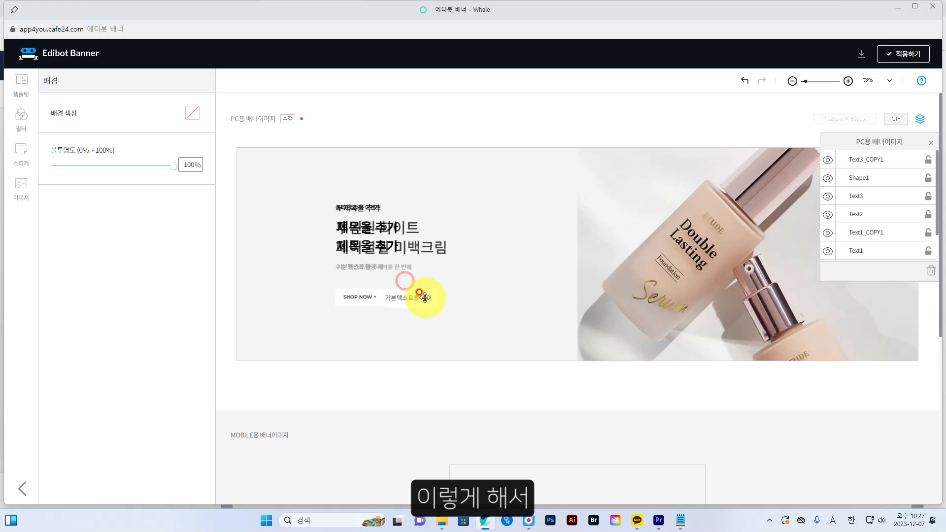
{"action": "left_click", "coordinate": [424, 298]}
{"action": "left_click_drag", "start_coordinate": [456, 282], "coordinate": [370, 320]}
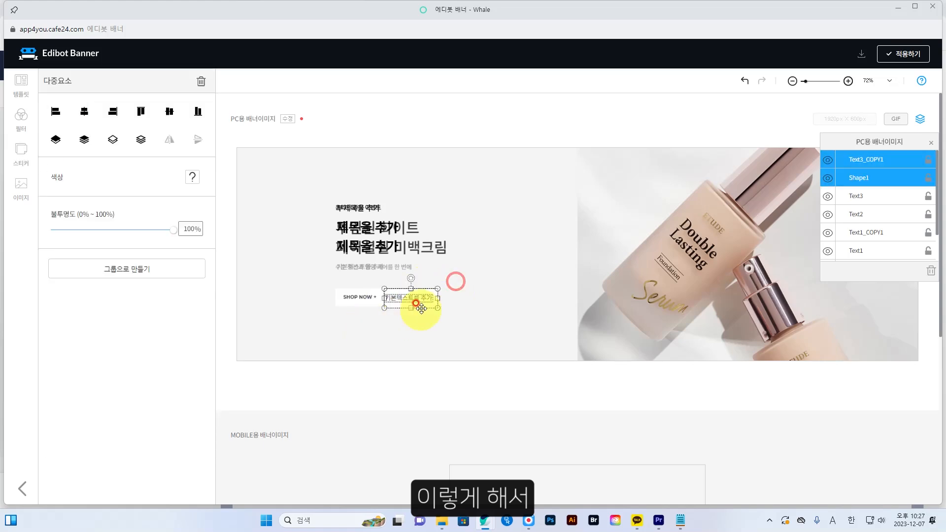
{"action": "left_click_drag", "start_coordinate": [419, 296], "coordinate": [372, 295]}
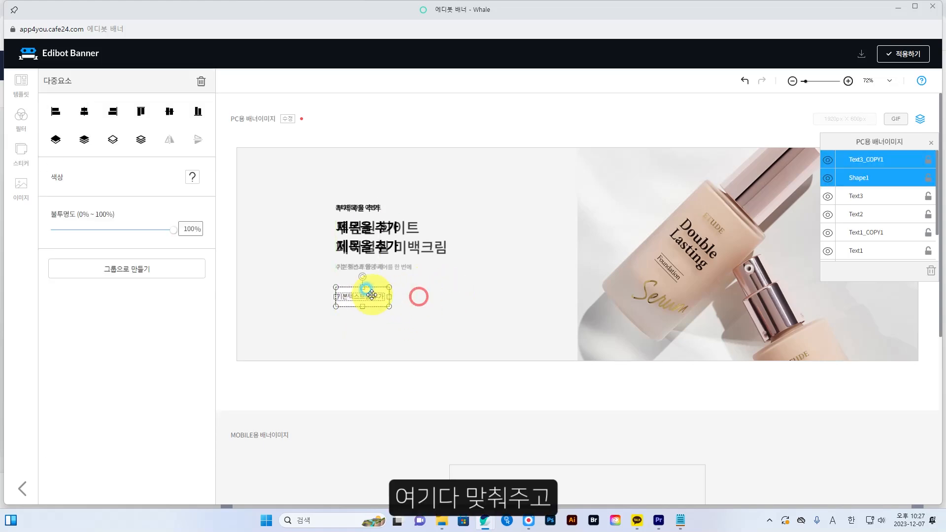
{"action": "left_click", "coordinate": [458, 303]}
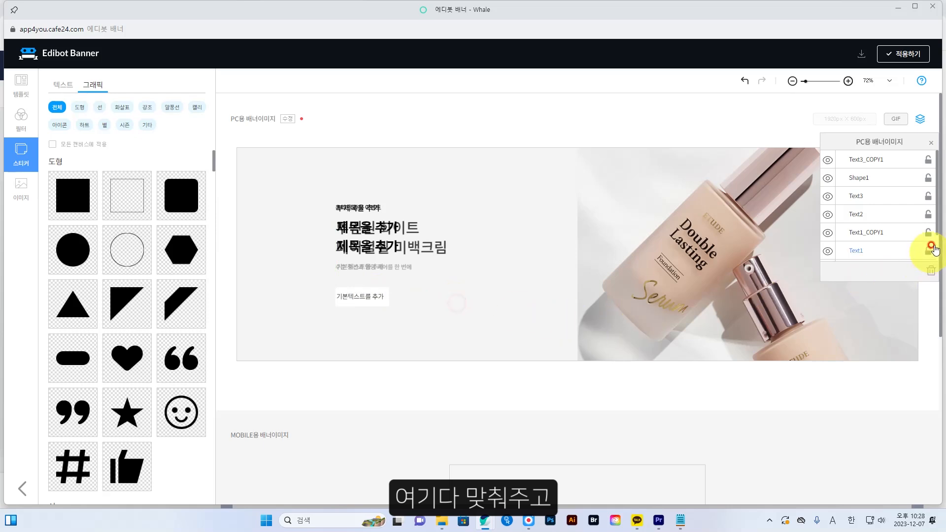
Unlock the Image1 layer and delete it from the PC banner
{"action": "left_click", "coordinate": [929, 231]}
{"action": "left_click_drag", "start_coordinate": [936, 226], "coordinate": [942, 259]}
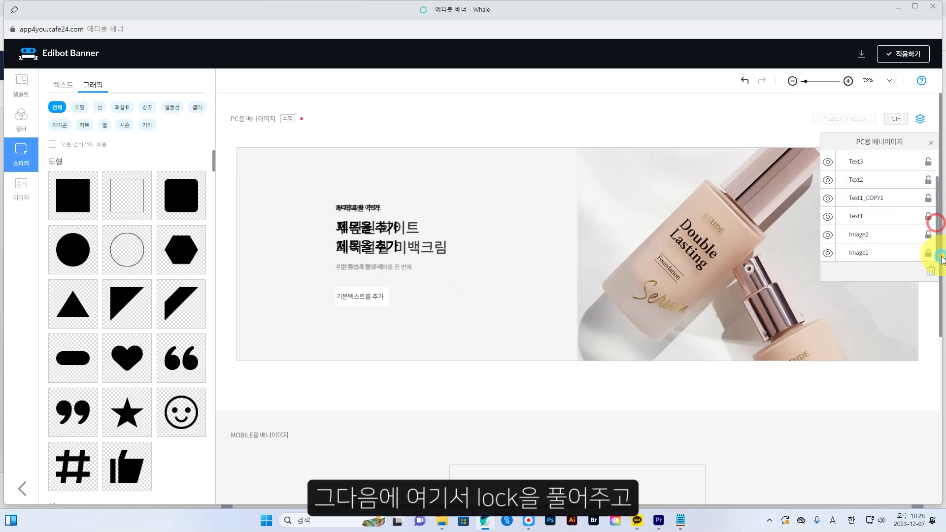
{"action": "left_click", "coordinate": [926, 253]}
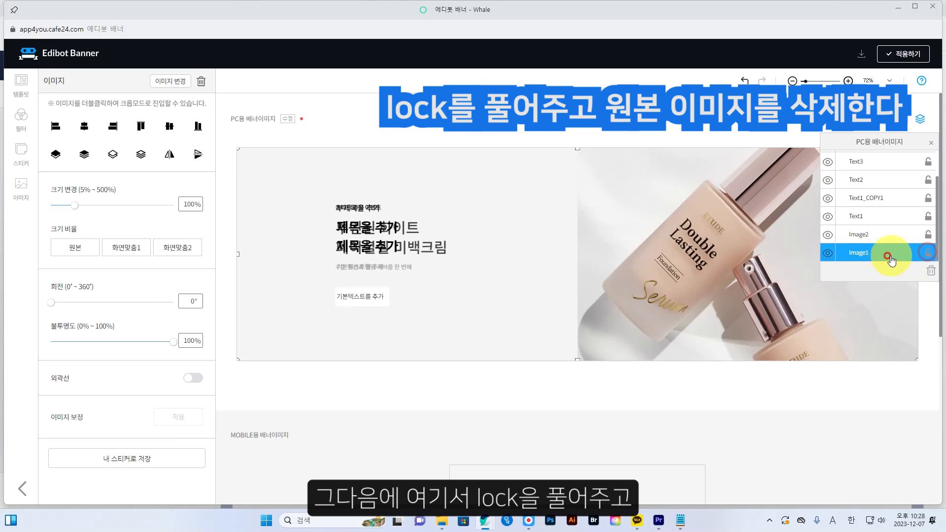
{"action": "left_click", "coordinate": [930, 272]}
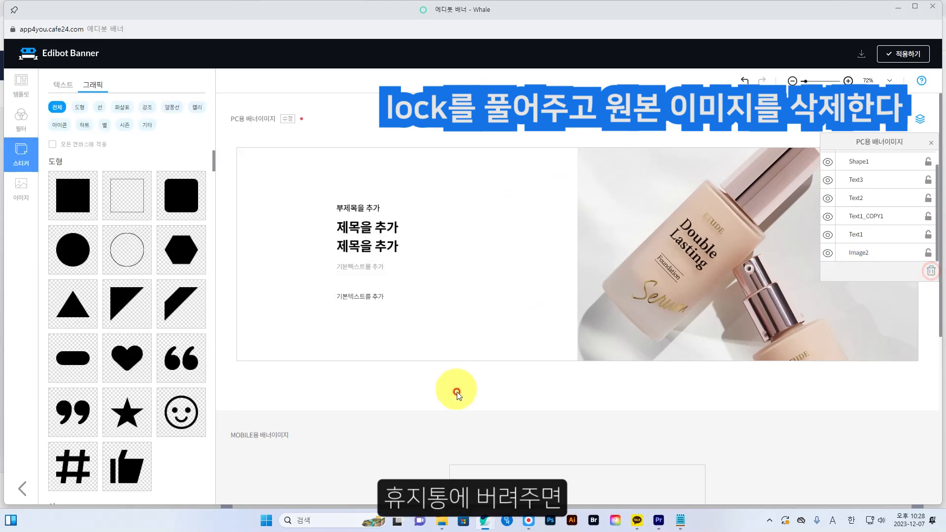
{"action": "left_click", "coordinate": [393, 248]}
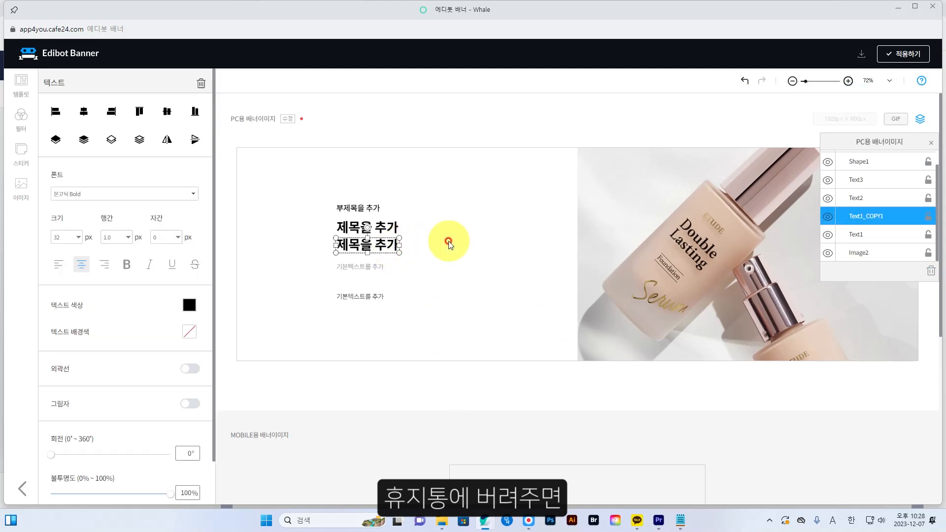
Place the uploaded 투인원 화이트 페이셜젤 미백크림 image on the mobile banner as a full-canvas layout reference
{"action": "left_click", "coordinate": [373, 266]}
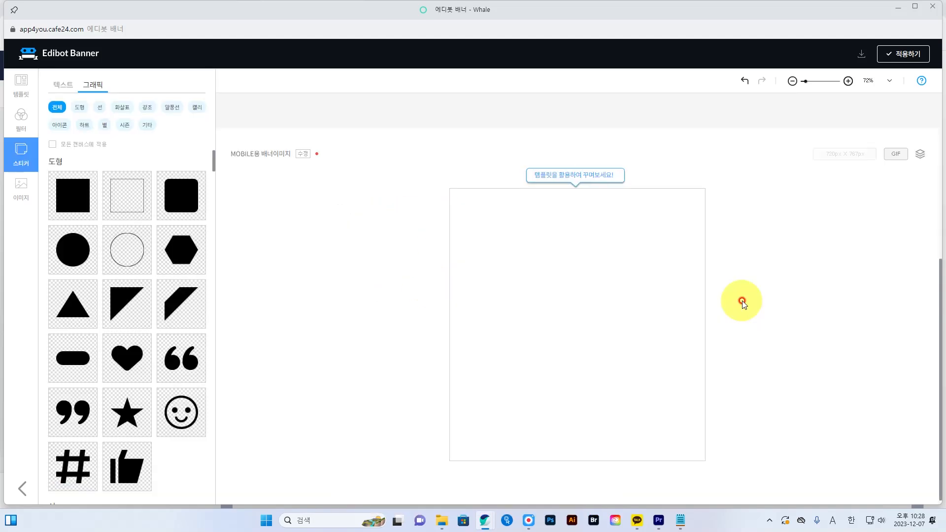
{"action": "scroll", "coordinate": [740, 303], "scroll_direction": "up", "scroll_amount": 5}
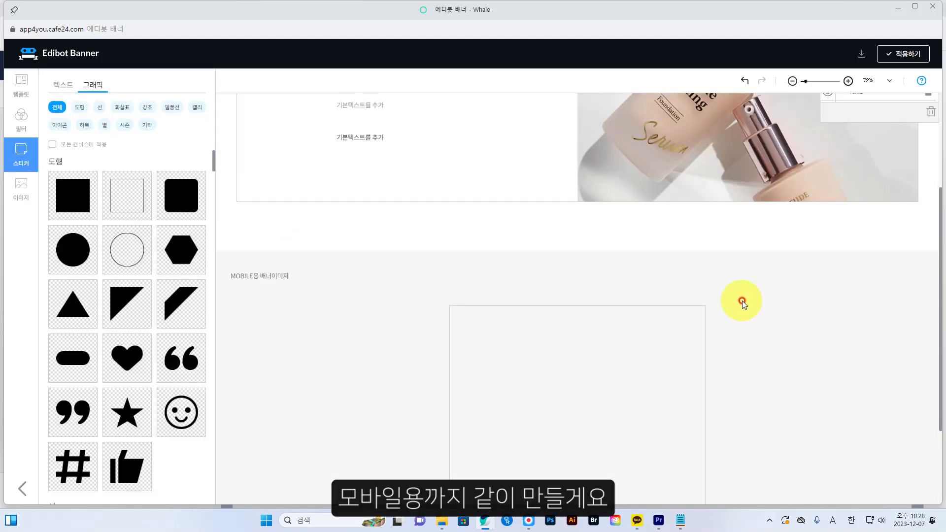
{"action": "scroll", "coordinate": [743, 302], "scroll_direction": "down", "scroll_amount": 5}
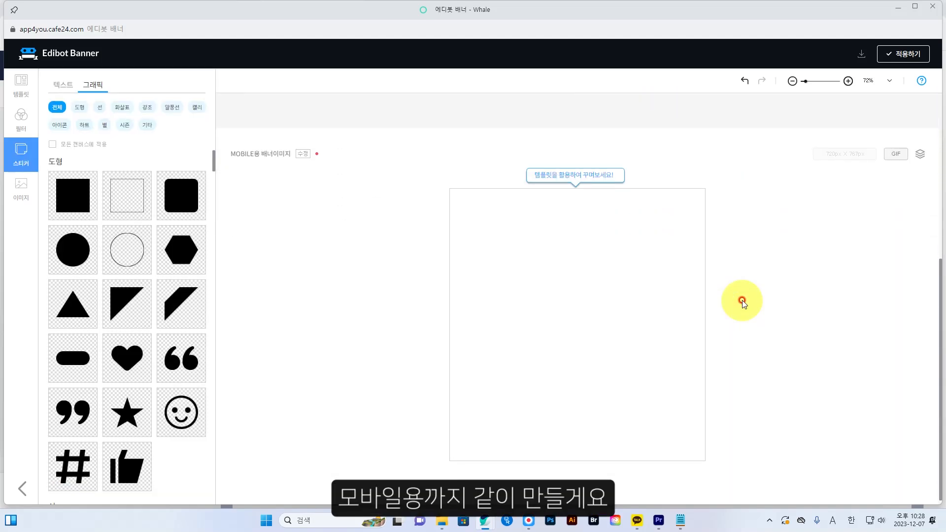
{"action": "left_click", "coordinate": [21, 188]}
{"action": "left_click_drag", "start_coordinate": [74, 291], "coordinate": [582, 303]}
{"action": "left_click", "coordinate": [299, 291]}
{"action": "left_click", "coordinate": [162, 357]}
{"action": "left_click", "coordinate": [85, 345]}
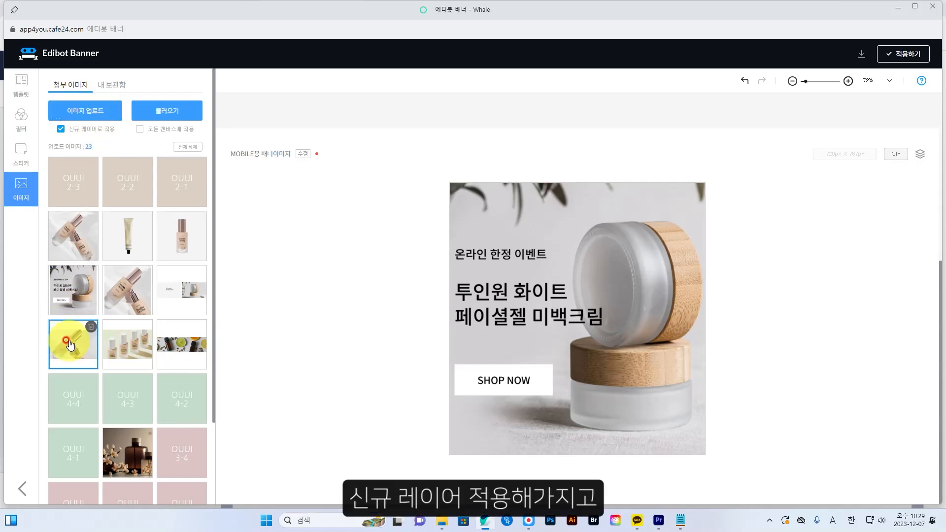
Add the wide Double Lasting foundation photo to the mobile banner as a new layer and position it over the upper jar
{"action": "left_click", "coordinate": [69, 340]}
{"action": "left_click_drag", "start_coordinate": [579, 316], "coordinate": [556, 246]}
{"action": "left_click_drag", "start_coordinate": [653, 317], "coordinate": [657, 321]}
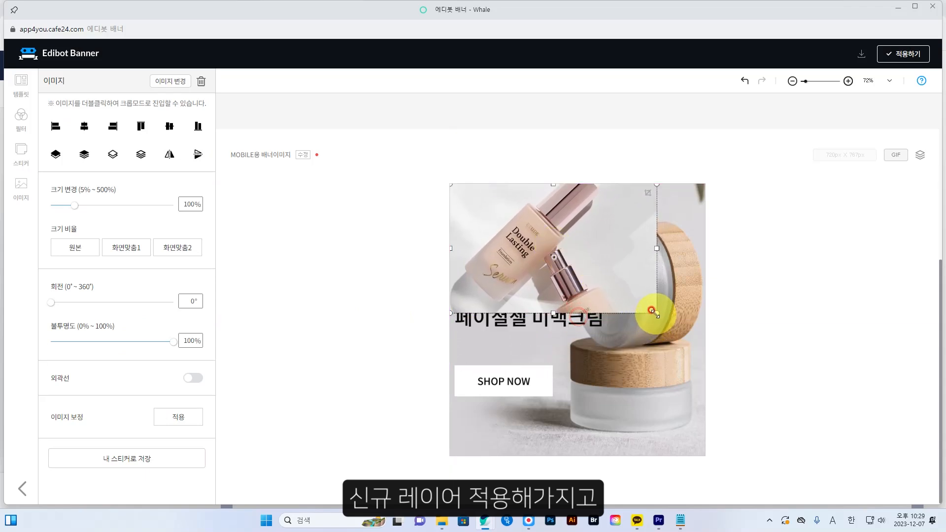
{"action": "left_click_drag", "start_coordinate": [594, 293], "coordinate": [667, 304]}
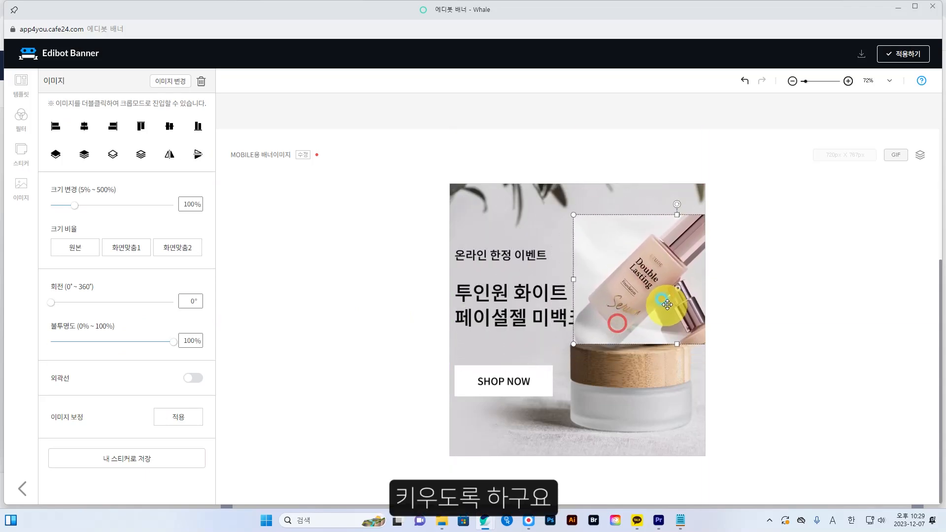
{"action": "left_click", "coordinate": [742, 327]}
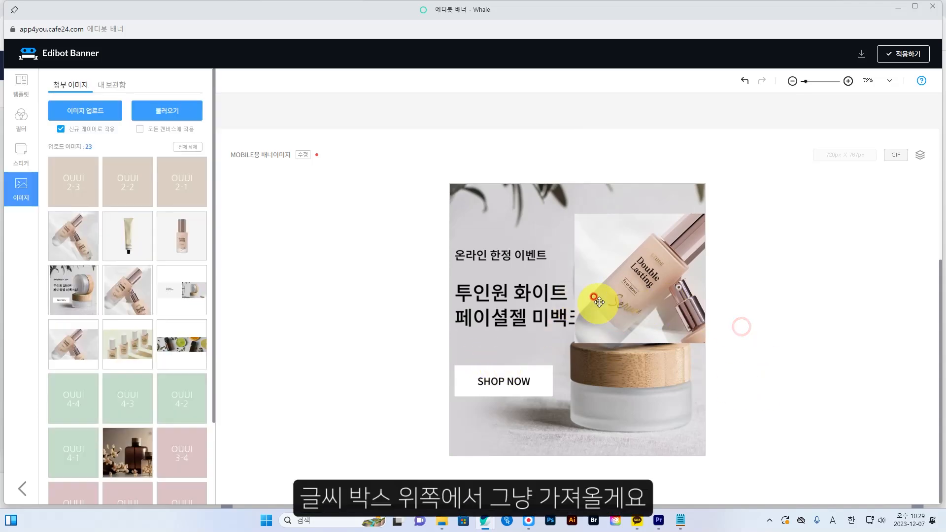
Select all the text elements on the PC banner together for copying to the mobile banner
{"action": "scroll", "coordinate": [599, 303], "scroll_direction": "up", "scroll_amount": 5}
{"action": "left_click_drag", "start_coordinate": [337, 196], "coordinate": [434, 313]}
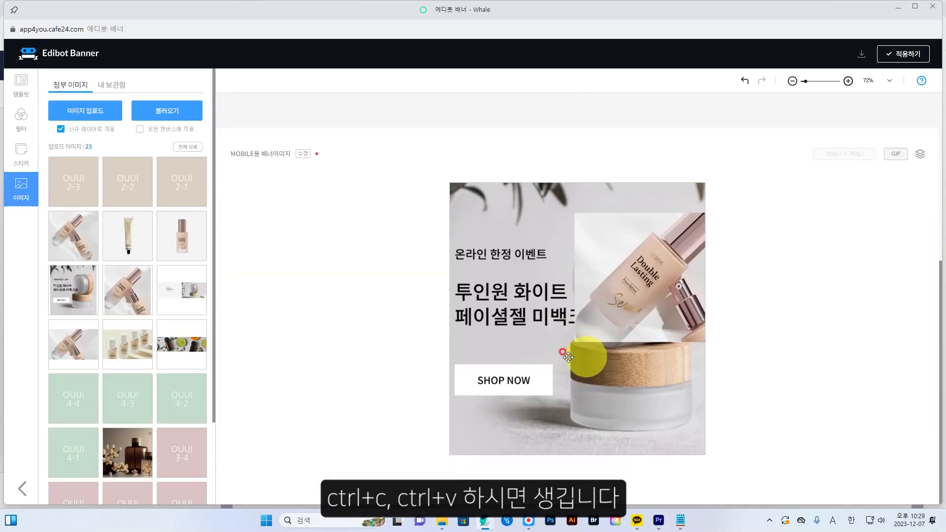
Paste the copied title, subtitle and body text elements into the mobile banner, then scale and position them over the background image's existing text
{"action": "left_click", "coordinate": [534, 345]}
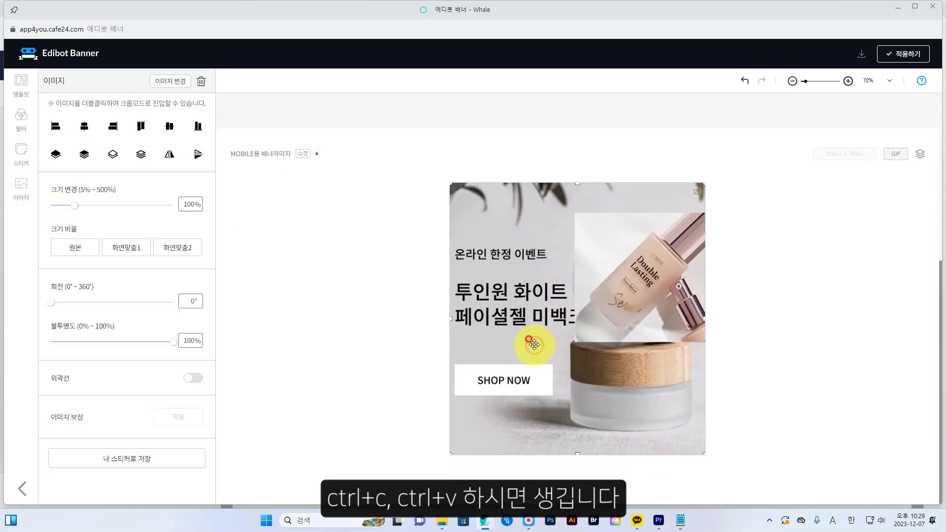
{"action": "key", "text": "ctrl+v"}
{"action": "left_click_drag", "start_coordinate": [610, 341], "coordinate": [634, 376]}
{"action": "left_click_drag", "start_coordinate": [607, 289], "coordinate": [513, 296]}
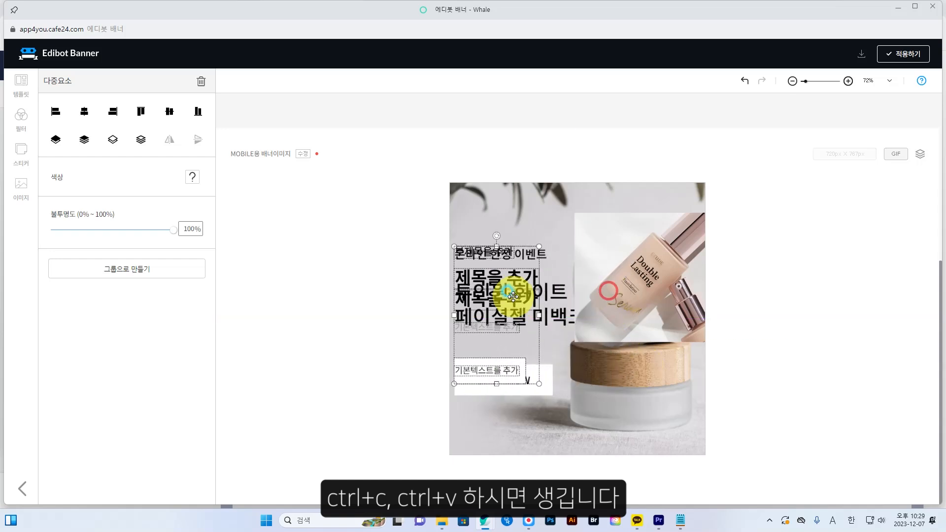
{"action": "left_click_drag", "start_coordinate": [539, 384], "coordinate": [544, 391]}
{"action": "left_click_drag", "start_coordinate": [505, 312], "coordinate": [512, 309]}
Enlarge the foundation product image to 220% and reposition it so it fills the whole mobile banner behind the text
{"action": "left_click", "coordinate": [583, 397]}
{"action": "left_click", "coordinate": [648, 310]}
{"action": "left_click_drag", "start_coordinate": [574, 343], "coordinate": [316, 485]}
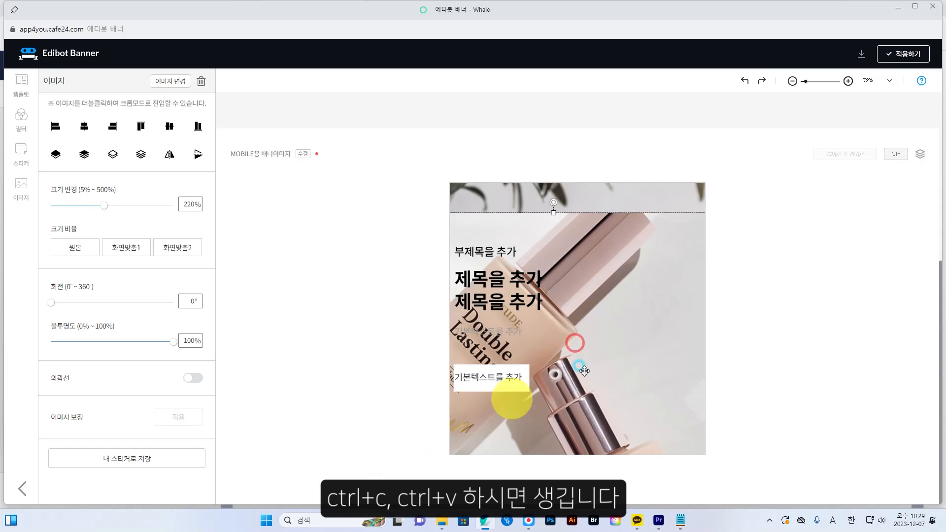
{"action": "left_click_drag", "start_coordinate": [635, 326], "coordinate": [712, 290]}
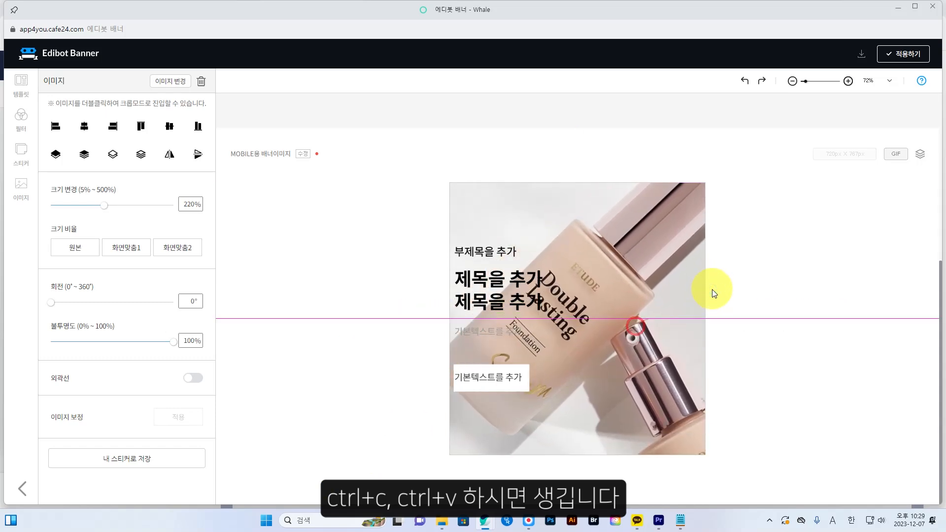
{"action": "left_click_drag", "start_coordinate": [636, 273], "coordinate": [659, 265]}
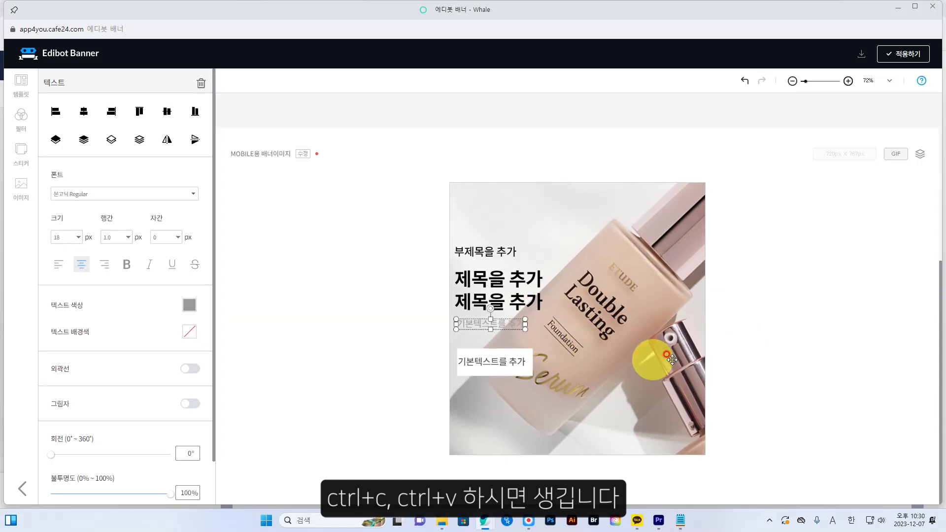
Select all the text elements in the mobile banner and nudge them together slightly to the right
{"action": "left_click", "coordinate": [793, 337]}
{"action": "left_click_drag", "start_coordinate": [390, 235], "coordinate": [567, 409]}
{"action": "key", "text": "Right"}
{"action": "key", "text": "Right"}
{"action": "key", "text": "Right"}
{"action": "key", "text": "Right"}
{"action": "key", "text": "Right"}
{"action": "key", "text": "Right"}
{"action": "key", "text": "Right"}
{"action": "key", "text": "Right"}
{"action": "key", "text": "Right"}
{"action": "key", "text": "Right"}
{"action": "key", "text": "Right"}
{"action": "key", "text": "Right"}
{"action": "key", "text": "Right"}
{"action": "key", "text": "Right"}
{"action": "key", "text": "Right"}
{"action": "key", "text": "Right"}
{"action": "key", "text": "Right"}
{"action": "key", "text": "Right"}
{"action": "key", "text": "Right"}
{"action": "key", "text": "Right"}
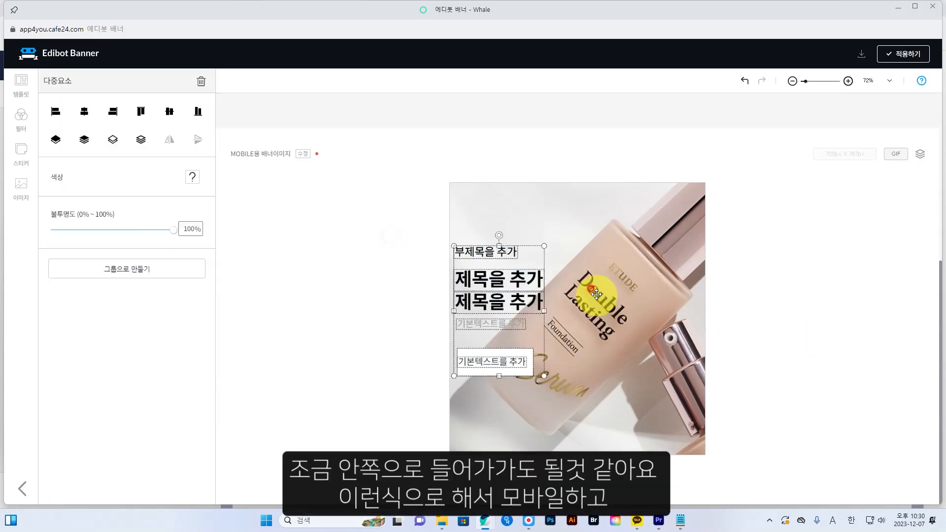
{"action": "left_click", "coordinate": [758, 313]}
Review the PC and mobile banner images and apply them to the shop's first main visual
{"action": "scroll", "coordinate": [549, 342], "scroll_direction": "up", "scroll_amount": 5}
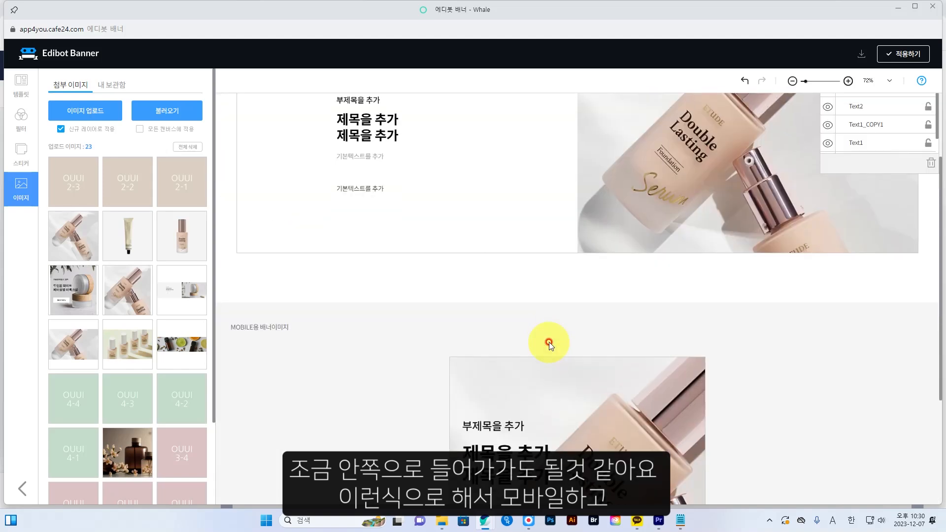
{"action": "scroll", "coordinate": [549, 342], "scroll_direction": "down", "scroll_amount": 5}
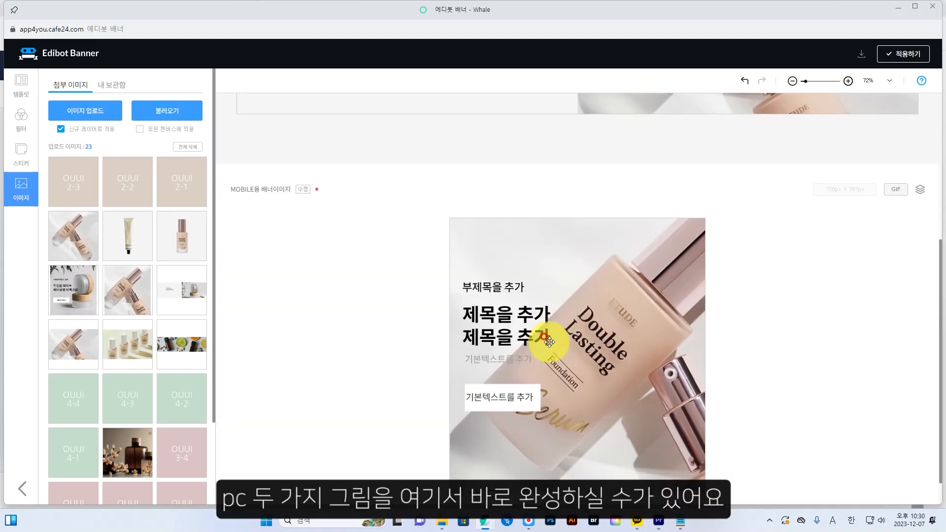
{"action": "scroll", "coordinate": [549, 342], "scroll_direction": "up", "scroll_amount": 5}
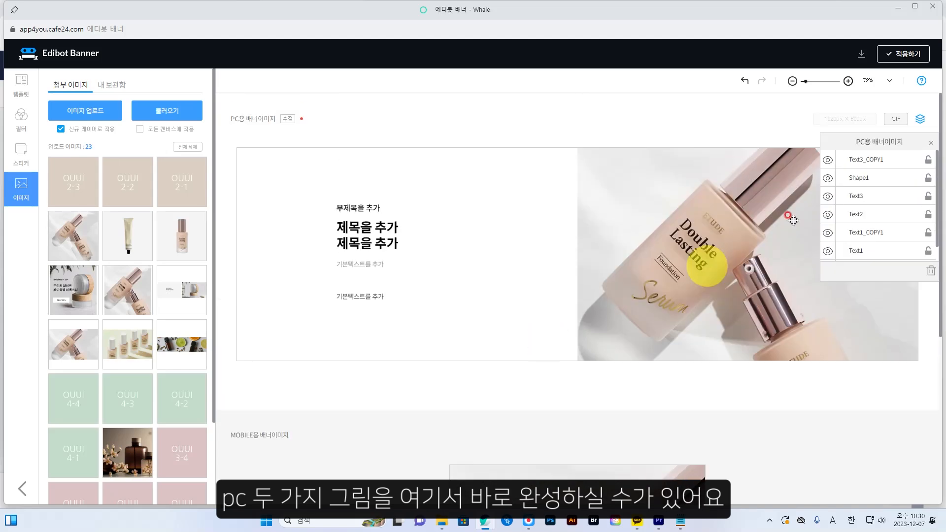
{"action": "left_click", "coordinate": [902, 55]}
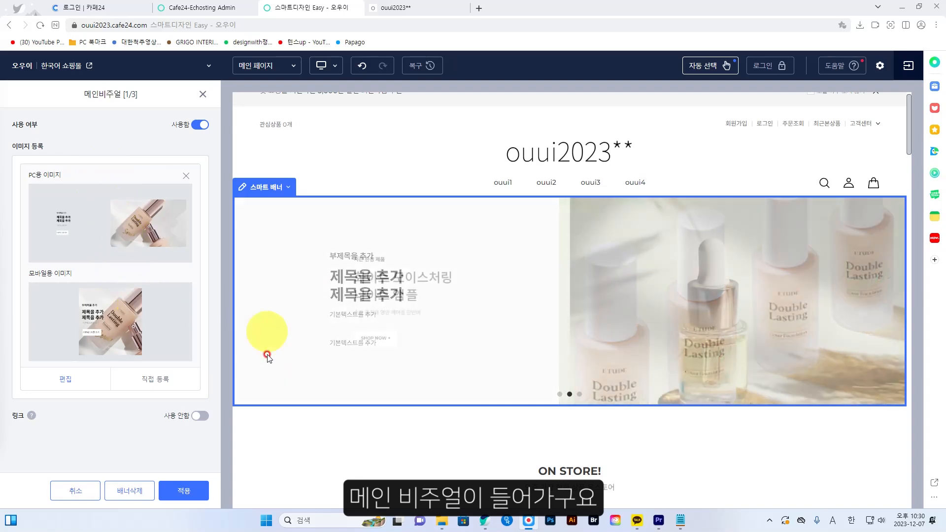
{"action": "left_click", "coordinate": [184, 491]}
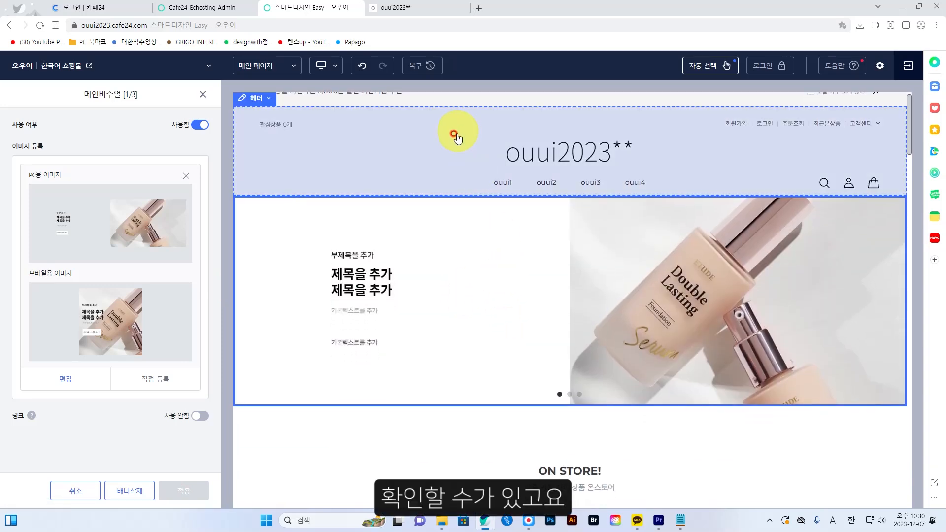
Reload the live shop page and compare the first main banner in a narrow and a maximized browser window
{"action": "left_click", "coordinate": [415, 8]}
{"action": "left_click", "coordinate": [40, 25]}
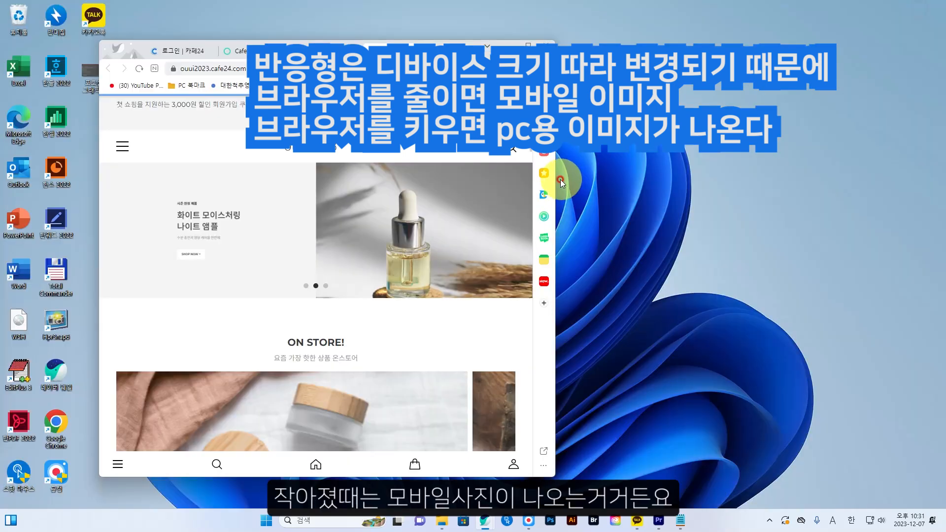
{"action": "left_click_drag", "start_coordinate": [561, 179], "coordinate": [368, 182]}
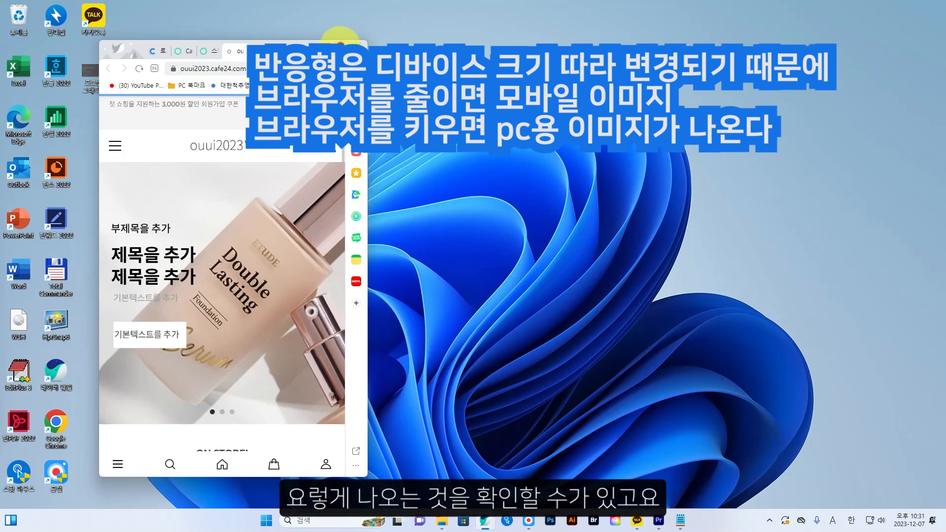
{"action": "left_click", "coordinate": [340, 45]}
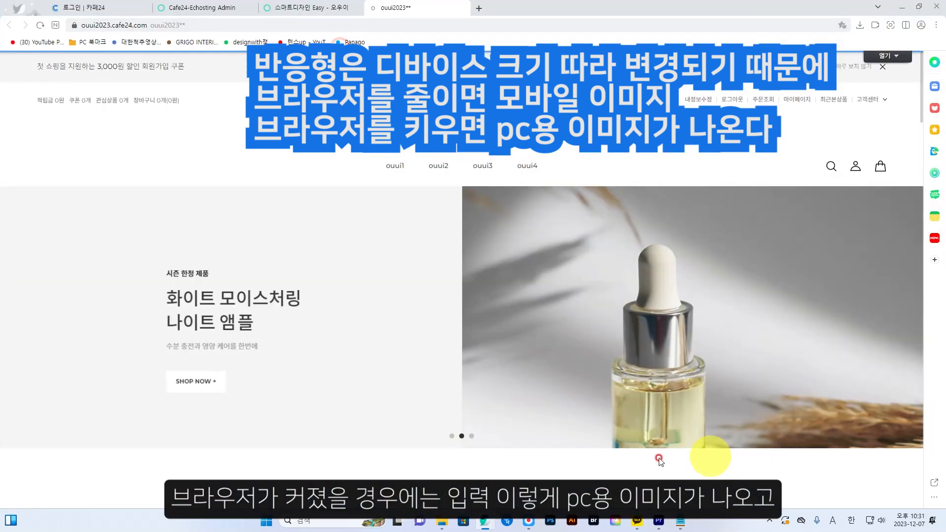
{"action": "left_click", "coordinate": [451, 437]}
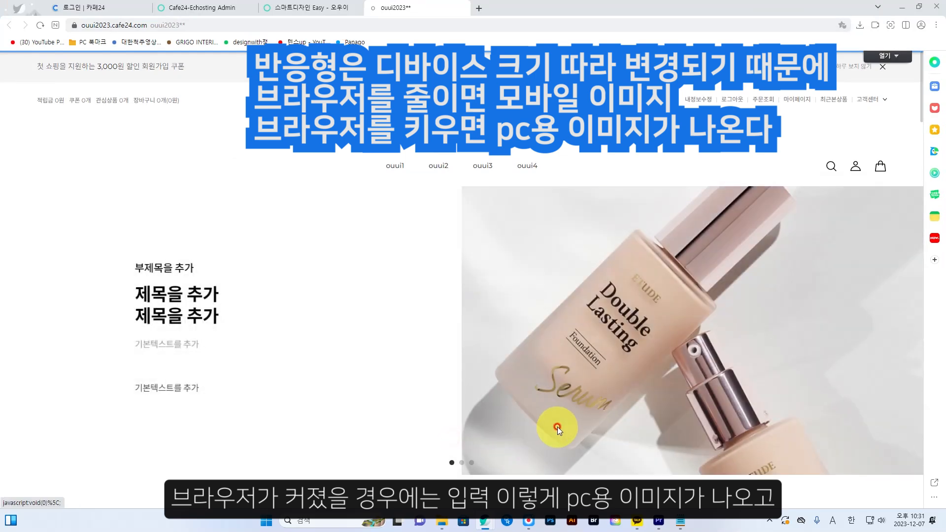
{"action": "left_click", "coordinate": [918, 7]}
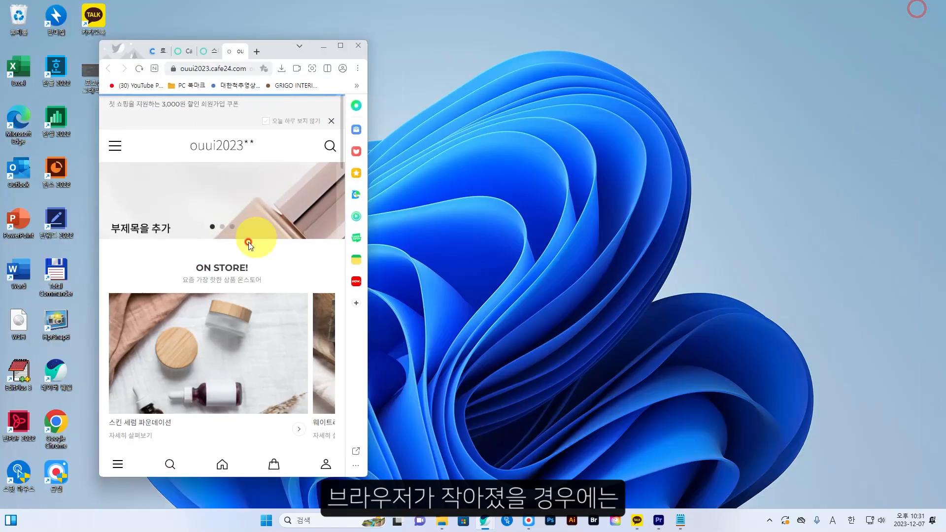
{"action": "left_click", "coordinate": [141, 69]}
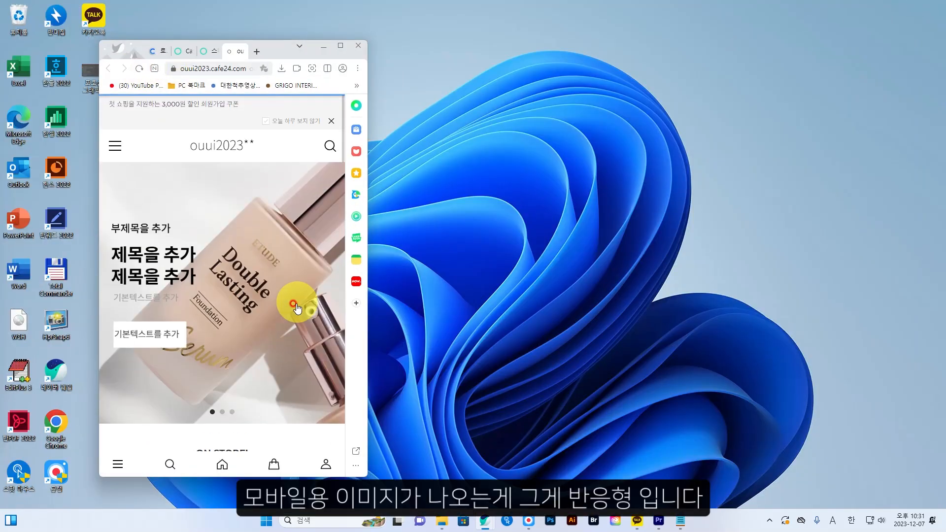
{"action": "left_click", "coordinate": [340, 46]}
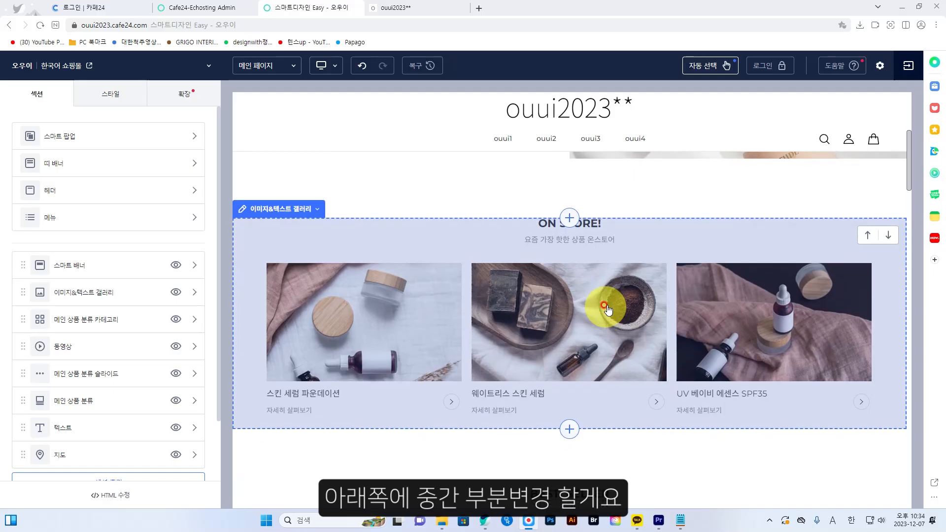
Change the main title of the image and text gallery section to "OUUI STORE!"
{"action": "left_click", "coordinate": [606, 307]}
{"action": "scroll", "coordinate": [606, 307], "scroll_direction": "up", "scroll_amount": 3}
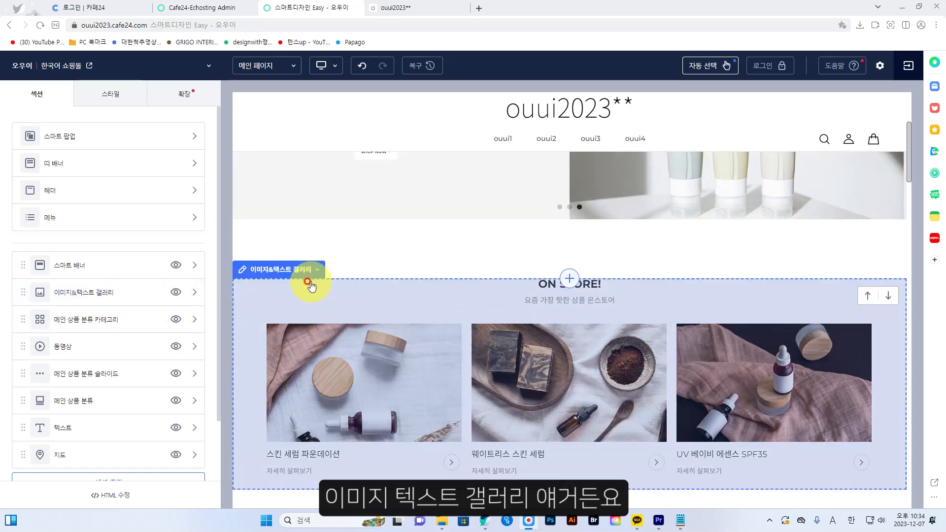
{"action": "left_click", "coordinate": [193, 293]}
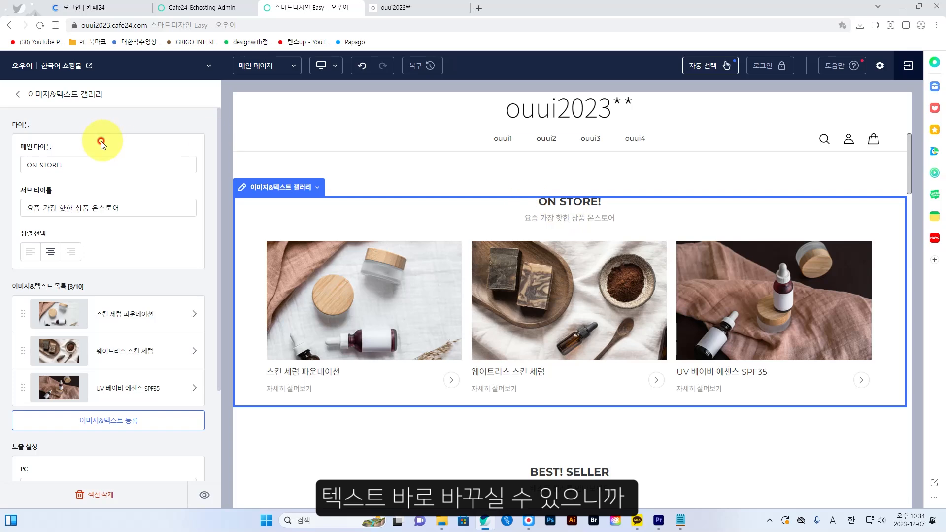
{"action": "left_click", "coordinate": [71, 162]}
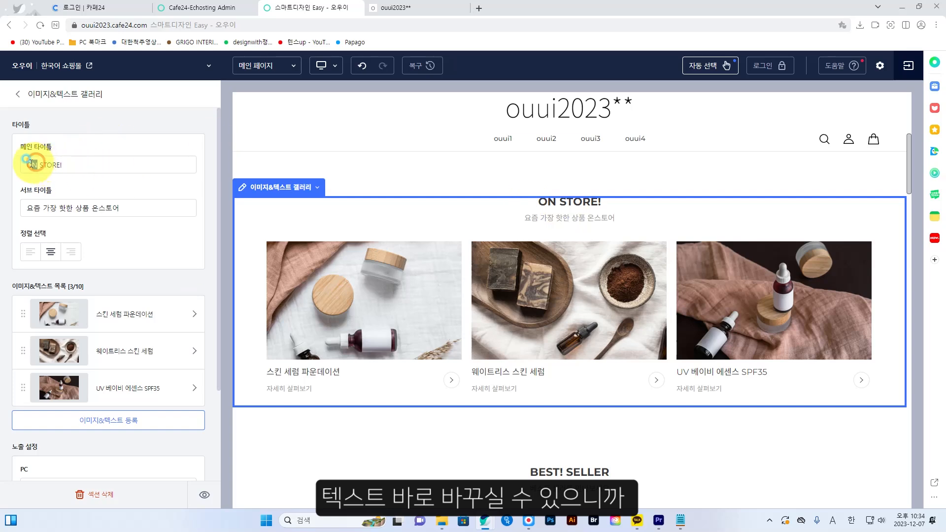
{"action": "type", "text": "U"}
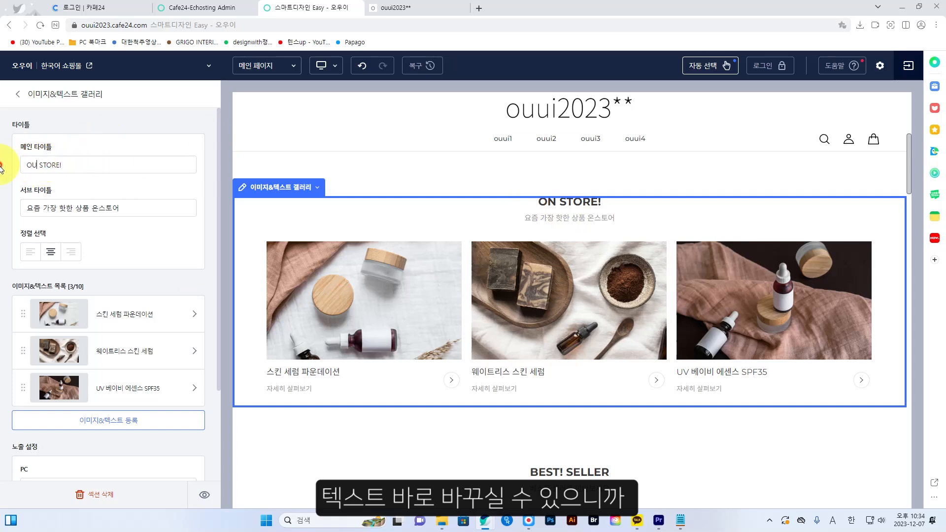
{"action": "type", "text": "UI"}
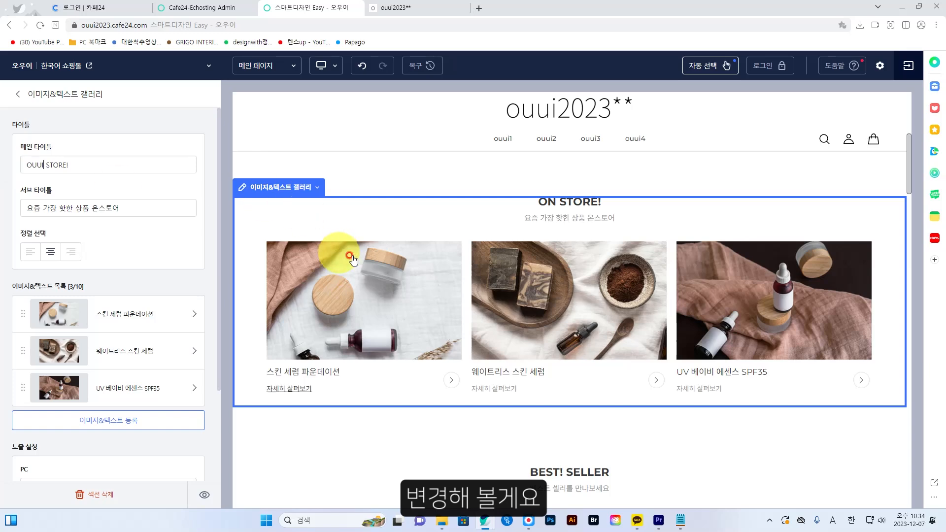
{"action": "left_click", "coordinate": [462, 266]}
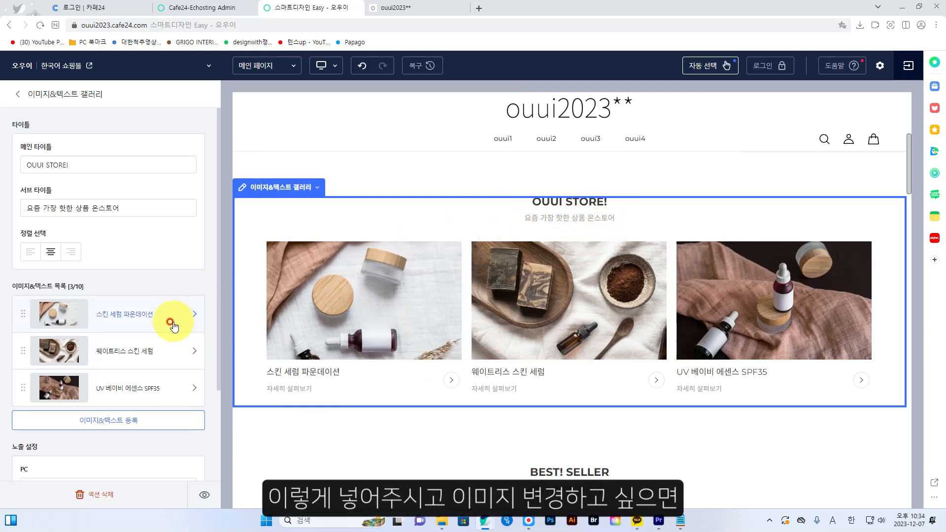
Replace the image of the gallery's first item, 스킨 세럼 파운데이션, with the main1 foundation photo file
{"action": "left_click", "coordinate": [197, 316]}
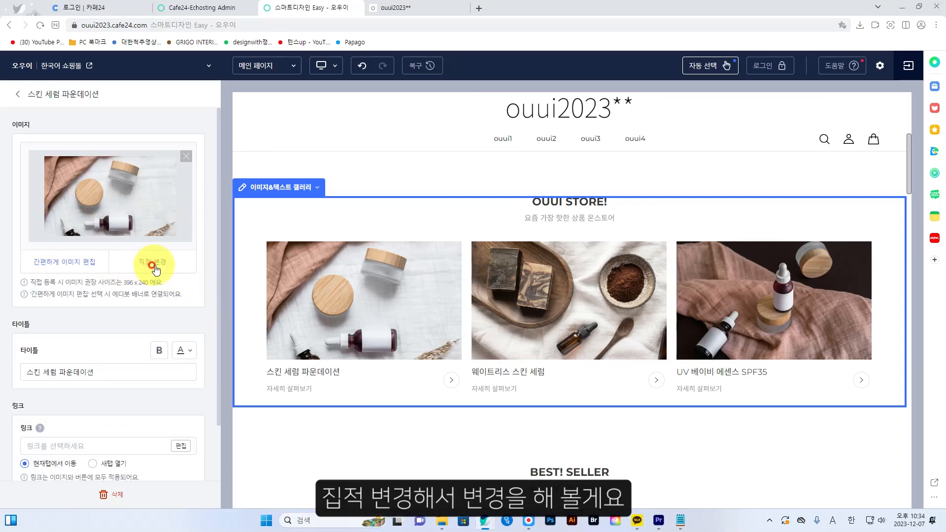
{"action": "left_click", "coordinate": [154, 270]}
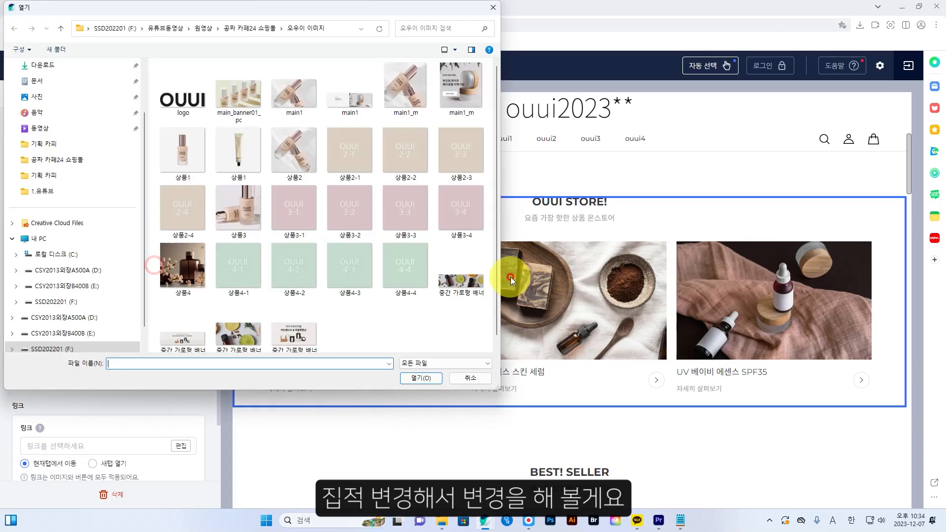
{"action": "left_click", "coordinate": [302, 104]}
{"action": "left_click", "coordinate": [423, 378]}
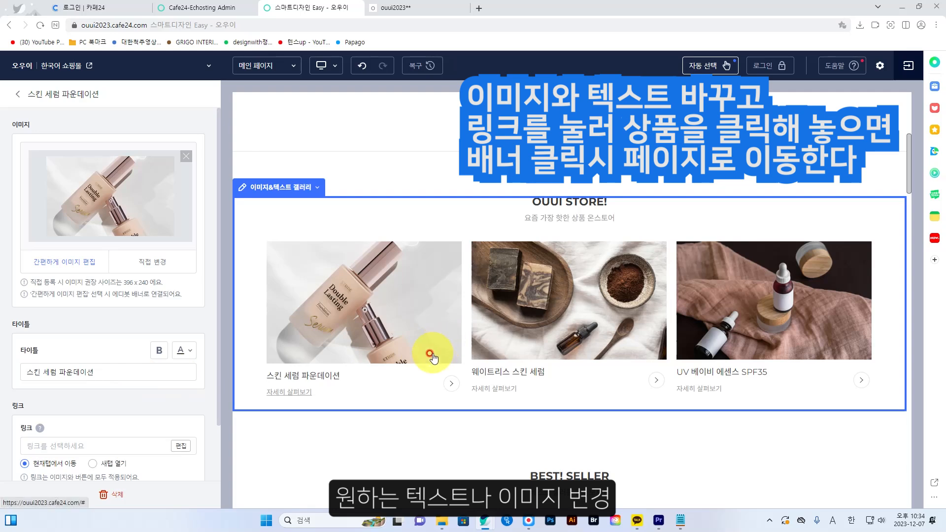
Link the 스킨 세럼 파운데이션 gallery item to the ouui1 product category and return to the gallery settings
{"action": "scroll", "coordinate": [106, 373], "scroll_direction": "down", "scroll_amount": 1}
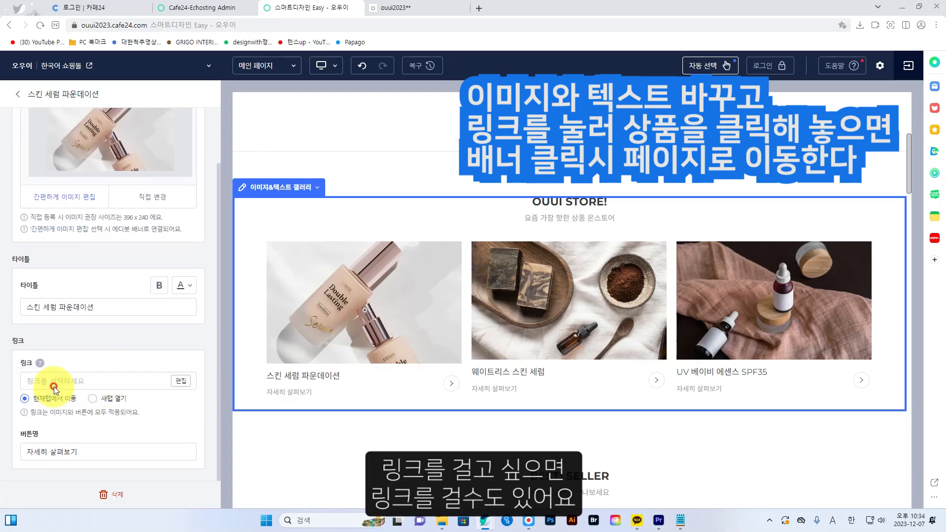
{"action": "left_click", "coordinate": [181, 380]}
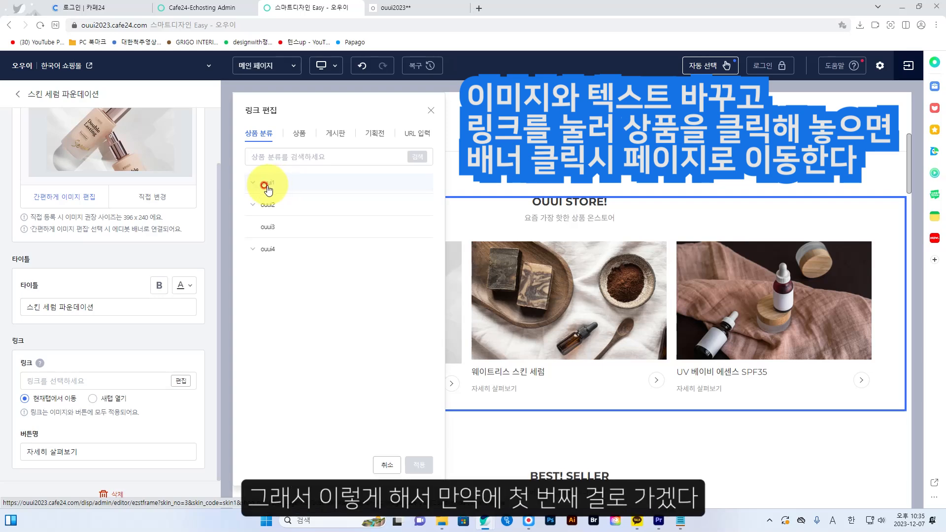
{"action": "left_click", "coordinate": [267, 184]}
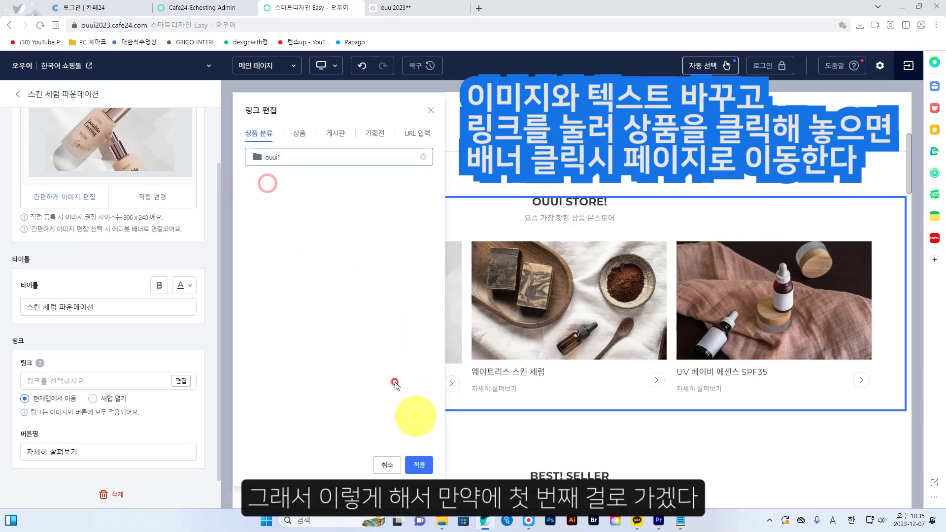
{"action": "left_click", "coordinate": [416, 462]}
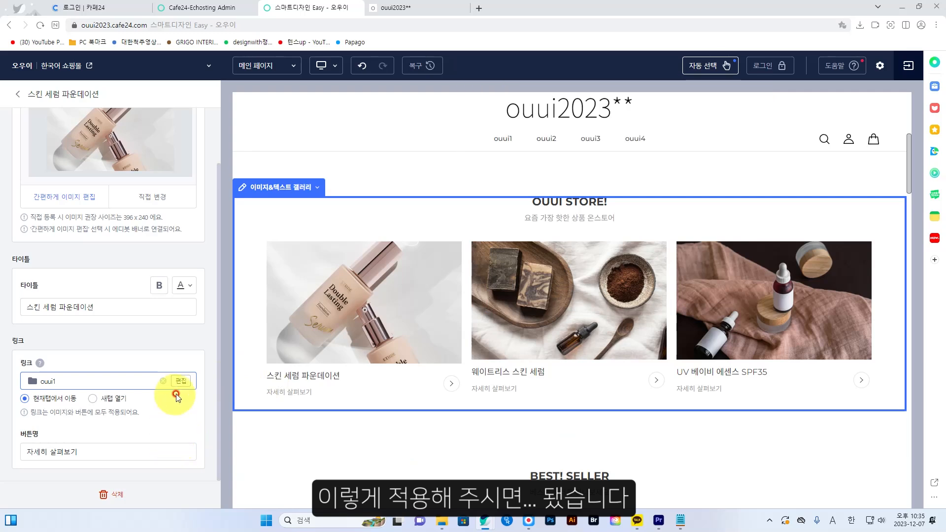
{"action": "left_click", "coordinate": [17, 94]}
{"action": "left_click", "coordinate": [138, 394]}
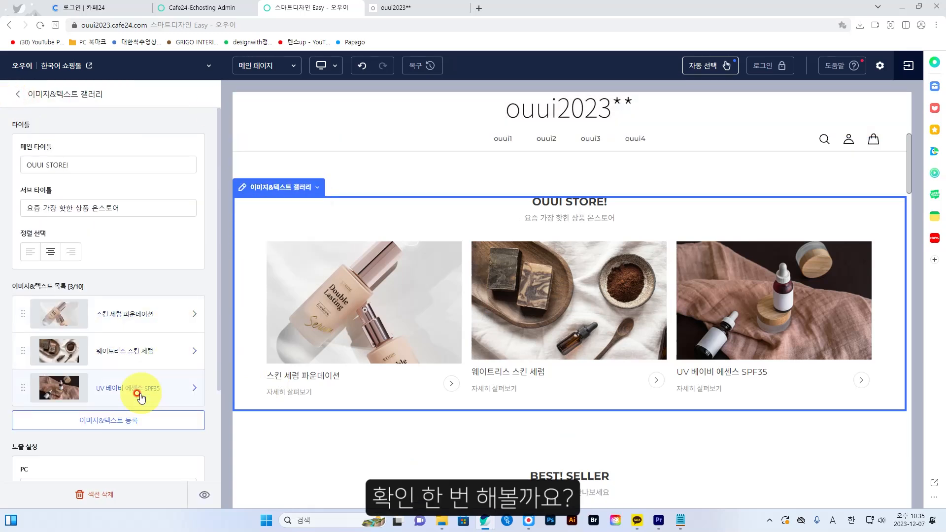
Reload the live shop page and check the edited image and text gallery below the main banner
{"action": "left_click", "coordinate": [409, 8]}
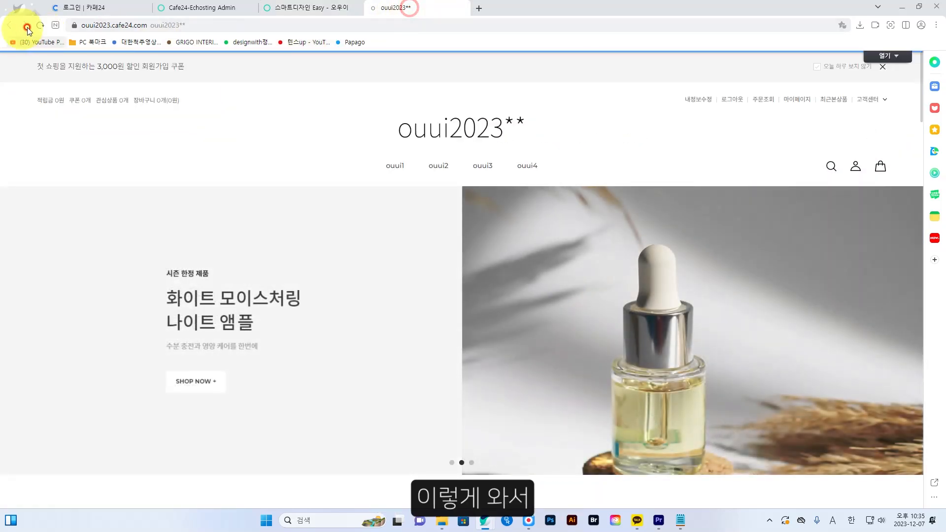
{"action": "left_click", "coordinate": [40, 25]}
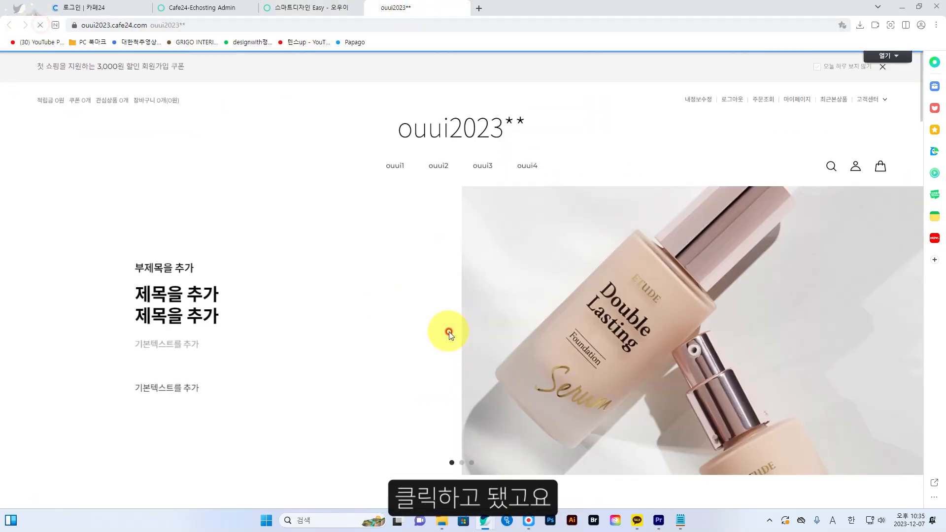
{"action": "scroll", "coordinate": [448, 333], "scroll_direction": "down", "scroll_amount": 7}
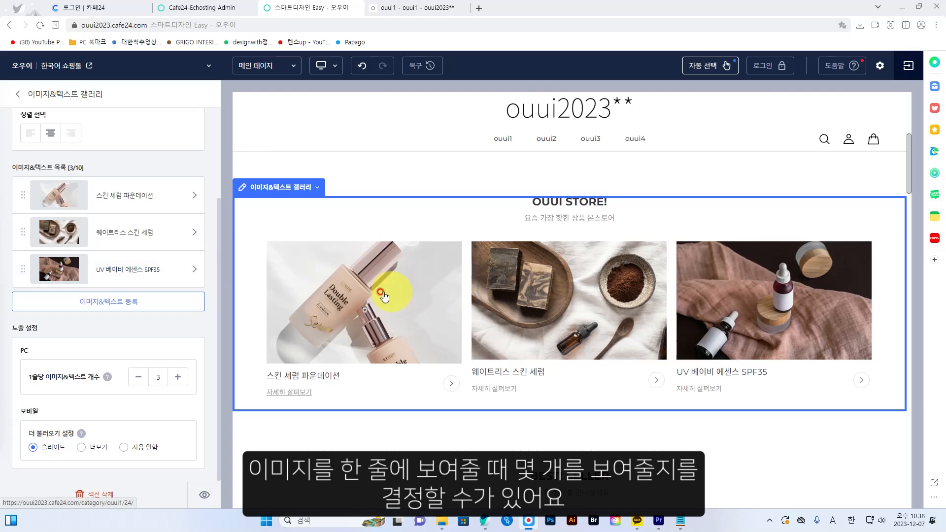
Try showing two gallery items per row on PC and restore the count to three
{"action": "left_click", "coordinate": [136, 377]}
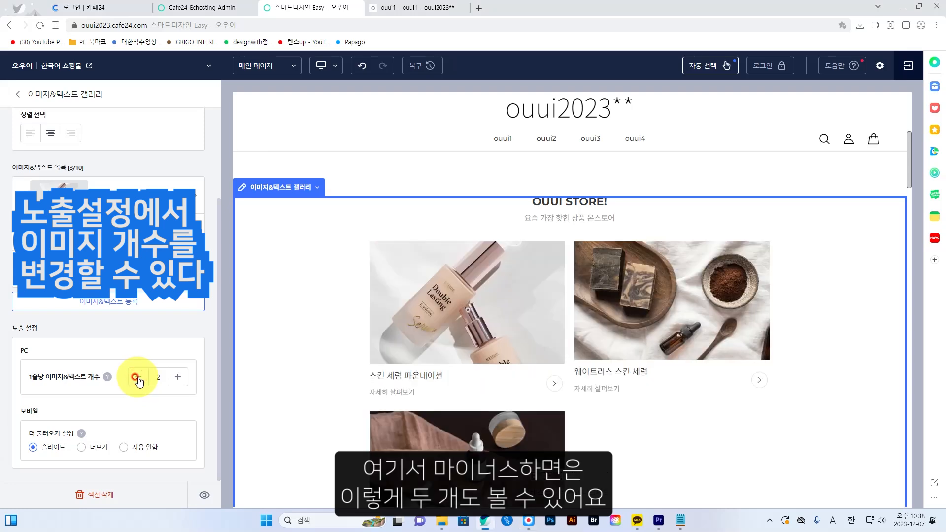
{"action": "left_click", "coordinate": [177, 378]}
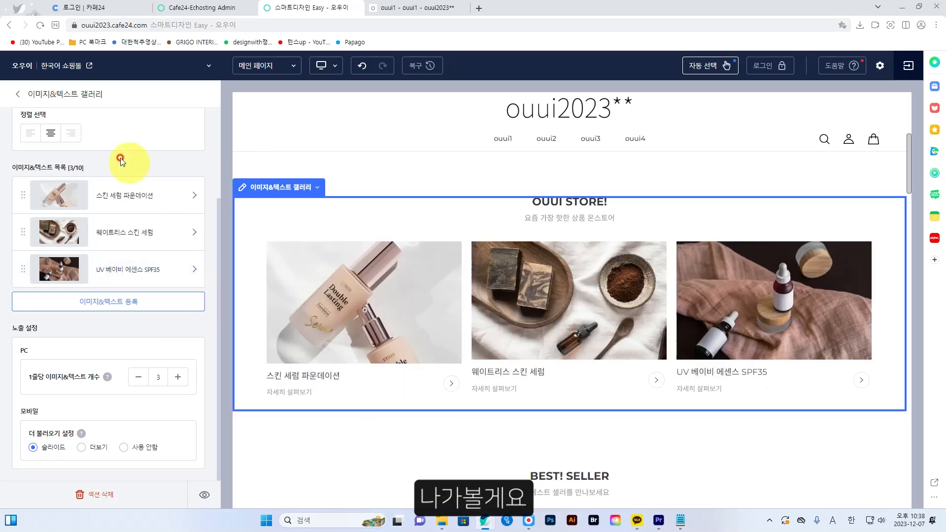
Change the main title of the main product category section (메인 상품 분류 카테고리) to "OUUI! SELLER"
{"action": "left_click", "coordinate": [16, 95]}
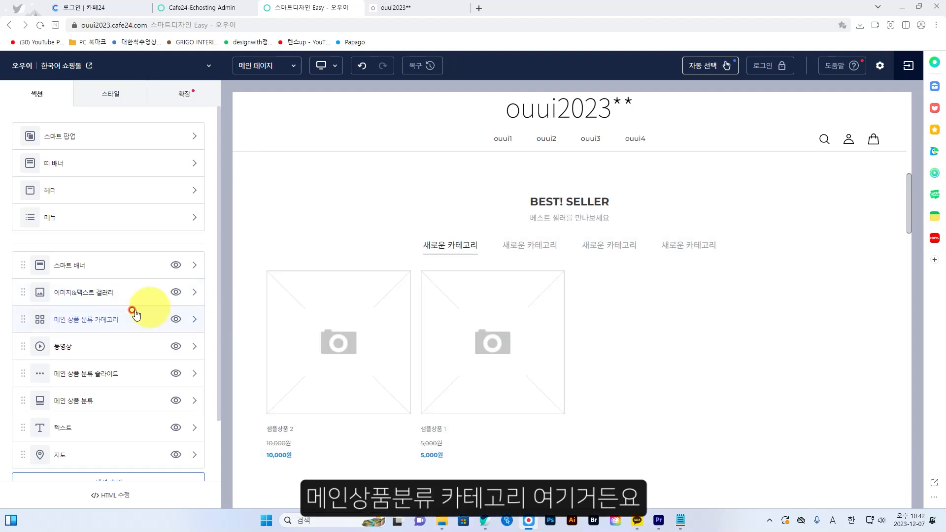
{"action": "left_click", "coordinate": [97, 324]}
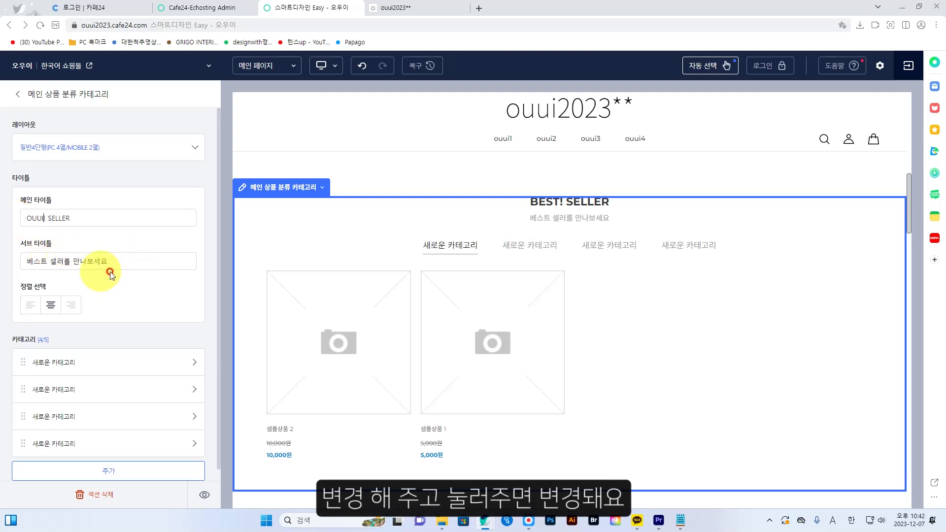
{"action": "left_click", "coordinate": [444, 245]}
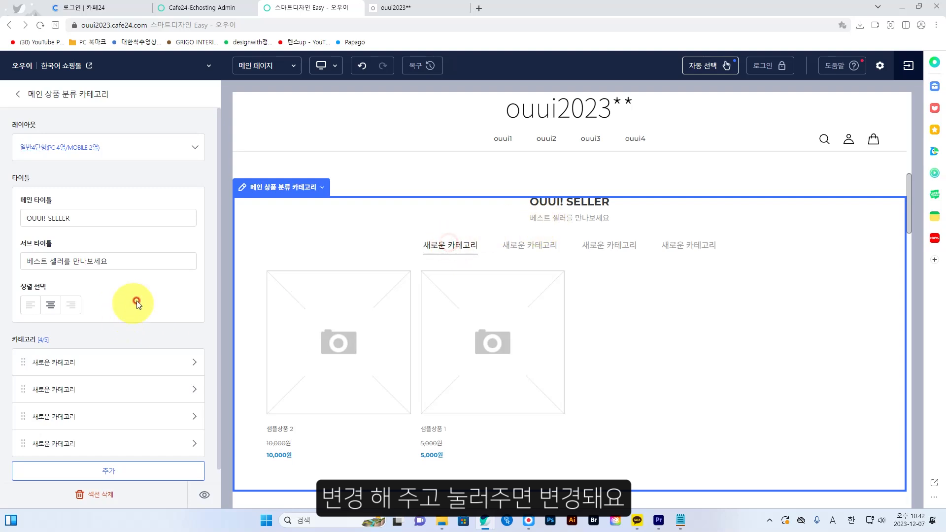
{"action": "scroll", "coordinate": [137, 303], "scroll_direction": "down", "scroll_amount": 1}
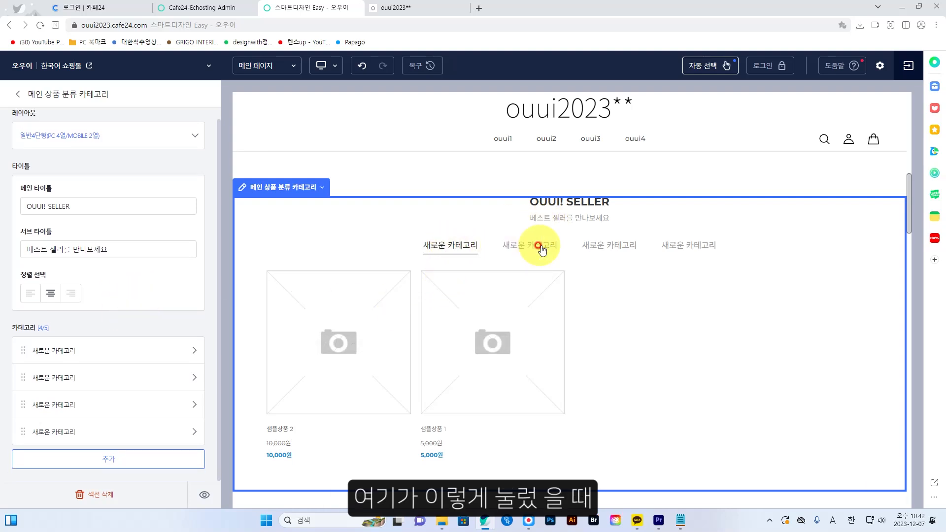
Reload the live shop page, check each category tab below the OUUI! SELLER title, and return to the design editor
{"action": "left_click", "coordinate": [406, 9]}
{"action": "left_click", "coordinate": [44, 23]}
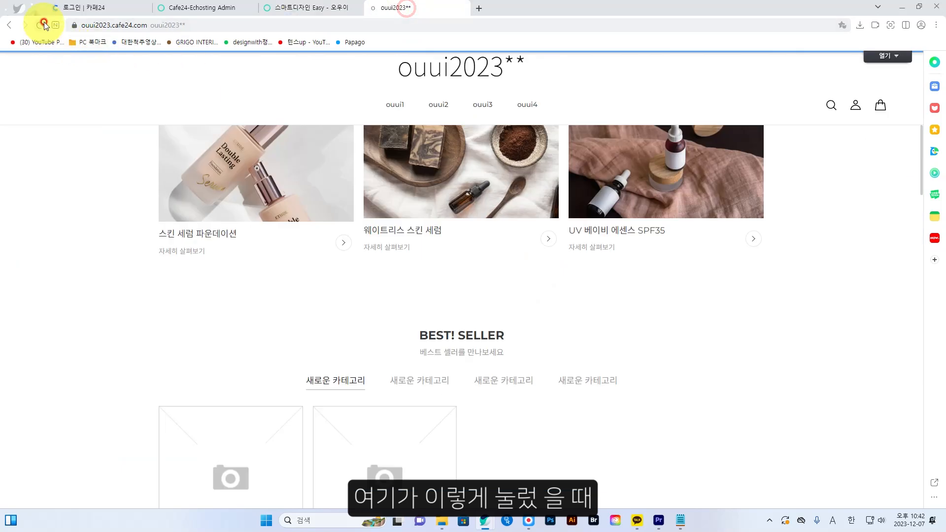
{"action": "left_click", "coordinate": [434, 383]}
{"action": "left_click", "coordinate": [499, 383]}
{"action": "left_click", "coordinate": [566, 382]}
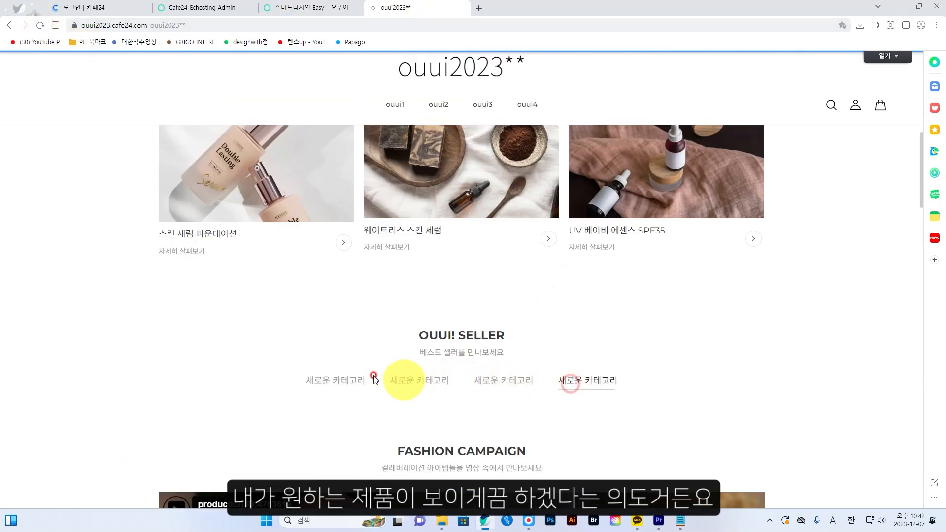
{"action": "left_click", "coordinate": [340, 382]}
{"action": "left_click", "coordinate": [298, 10]}
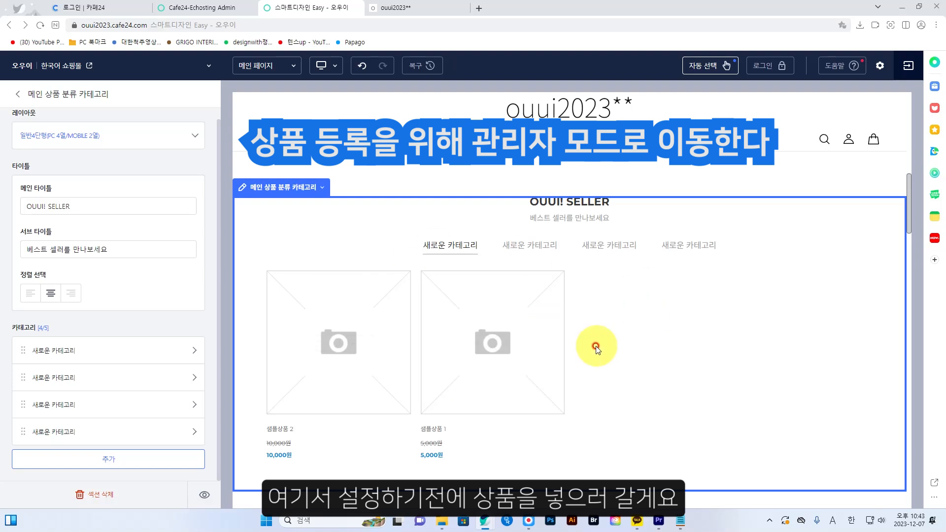
Switch to the shop admin and open 샘플상품 1 for editing from the list of all registered products
{"action": "left_click", "coordinate": [206, 10]}
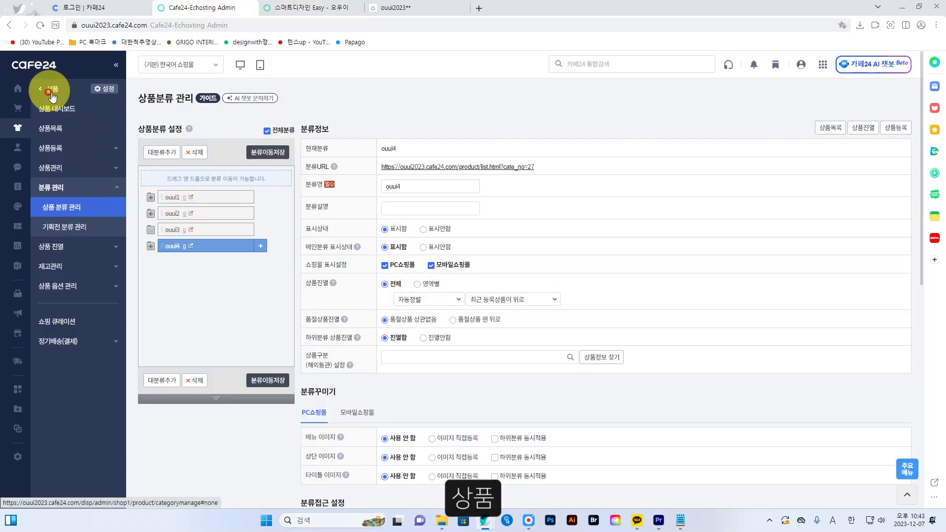
{"action": "left_click", "coordinate": [55, 109]}
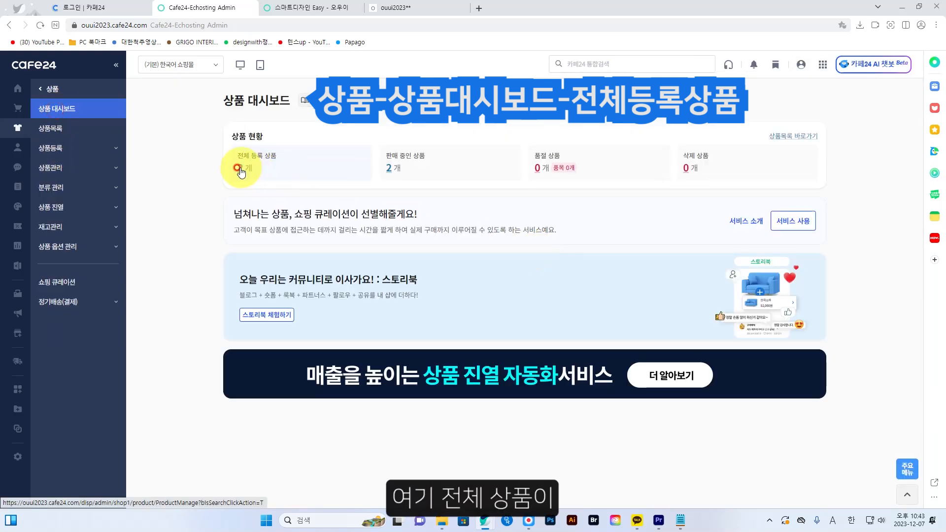
{"action": "left_click", "coordinate": [238, 169]}
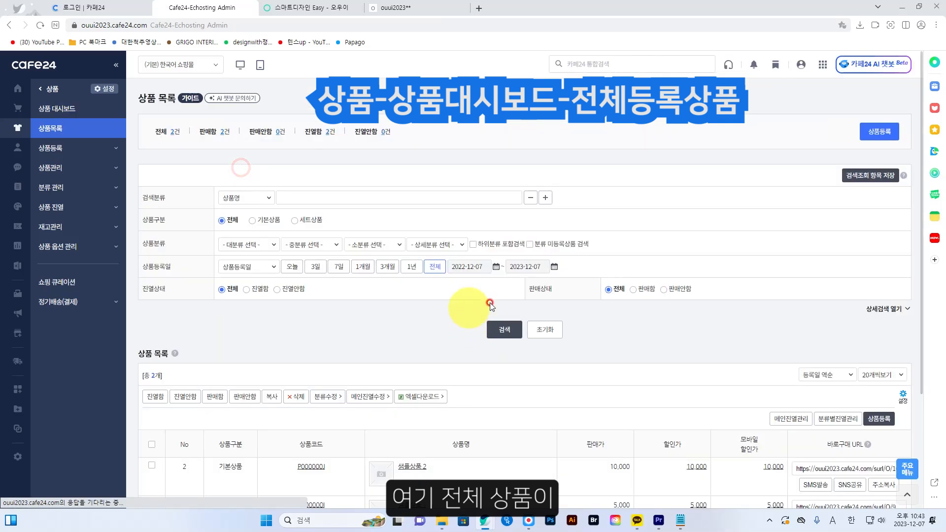
{"action": "scroll", "coordinate": [443, 315], "scroll_direction": "down", "scroll_amount": 3}
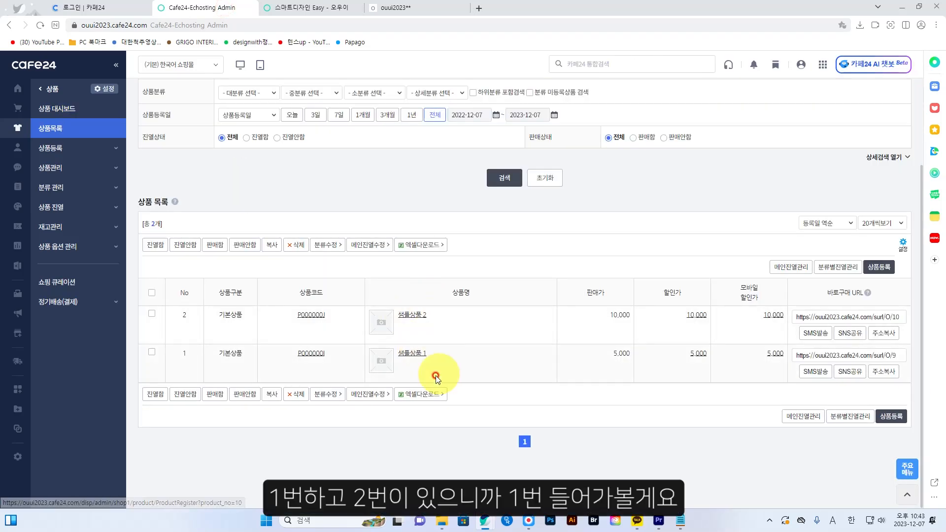
{"action": "left_click", "coordinate": [420, 355]}
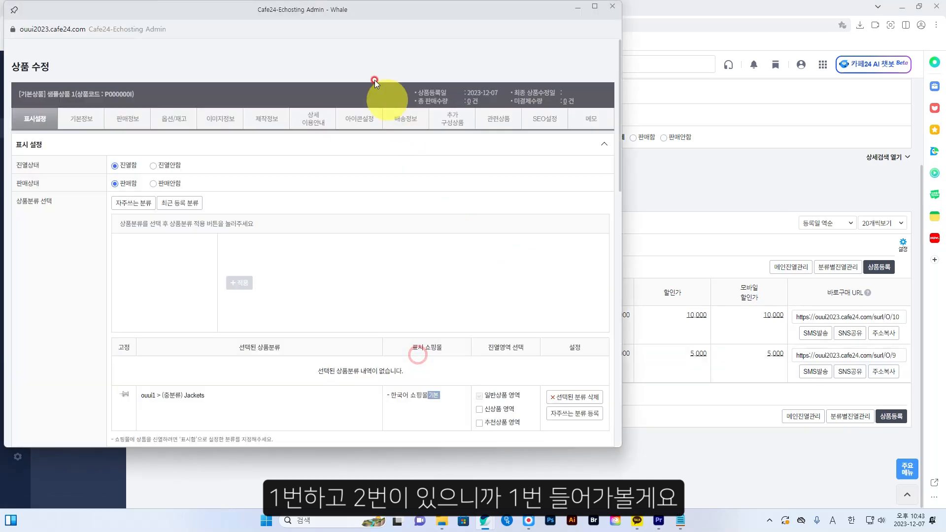
{"action": "left_click_drag", "start_coordinate": [378, 25], "coordinate": [419, 30]}
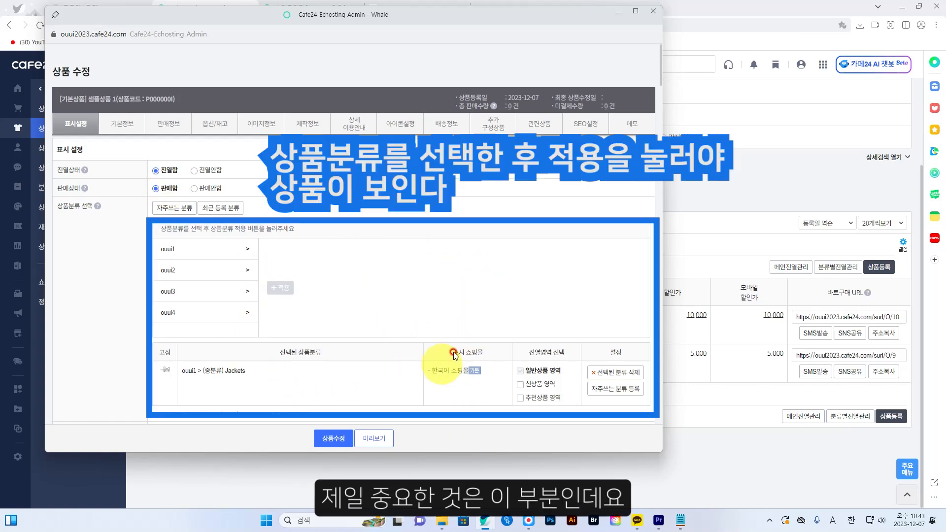
Remove the ouui1 > Jackets classification from 샘플상품 1 and apply the same classification again
{"action": "left_click", "coordinate": [239, 249]}
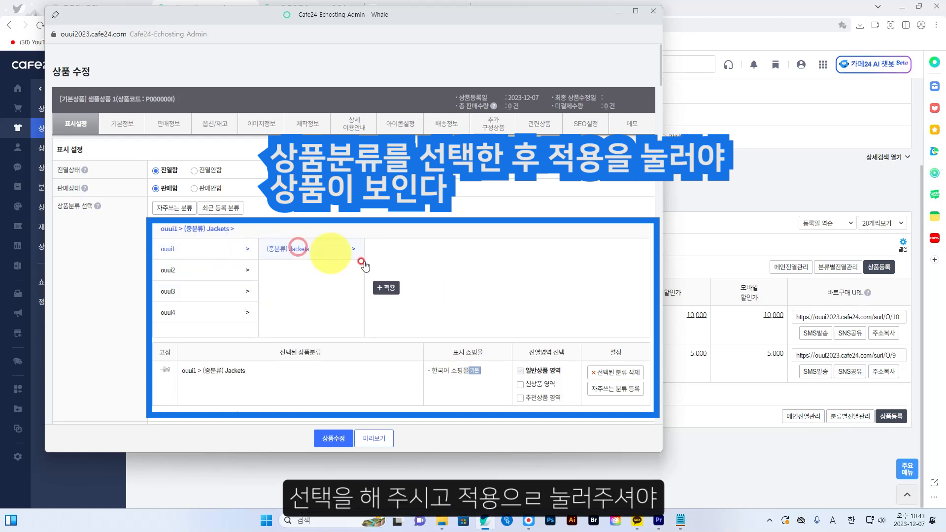
{"action": "left_click", "coordinate": [390, 288]}
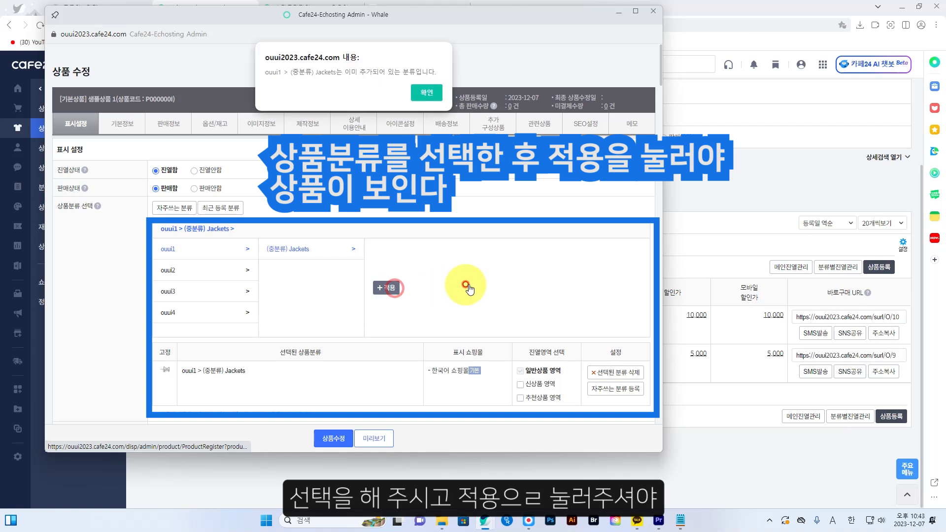
{"action": "left_click", "coordinate": [427, 97]}
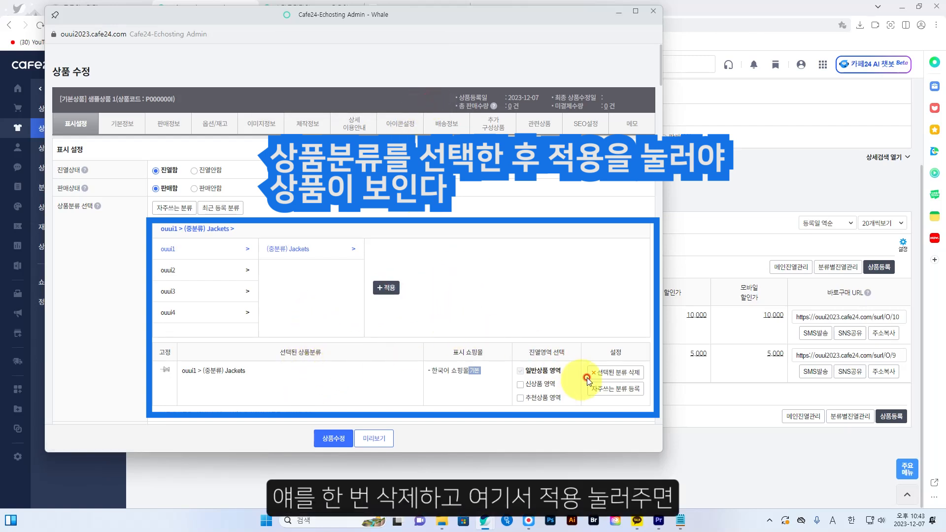
{"action": "left_click", "coordinate": [616, 372]}
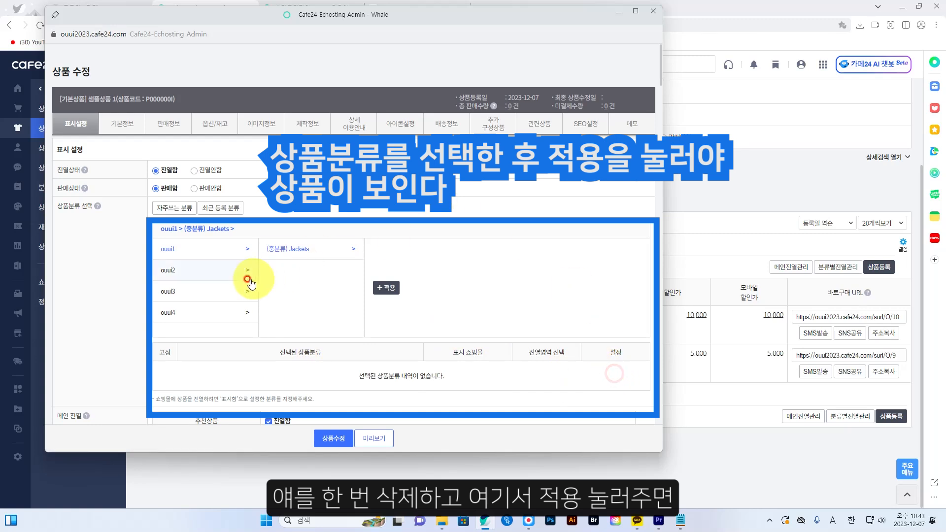
{"action": "left_click", "coordinate": [382, 288]}
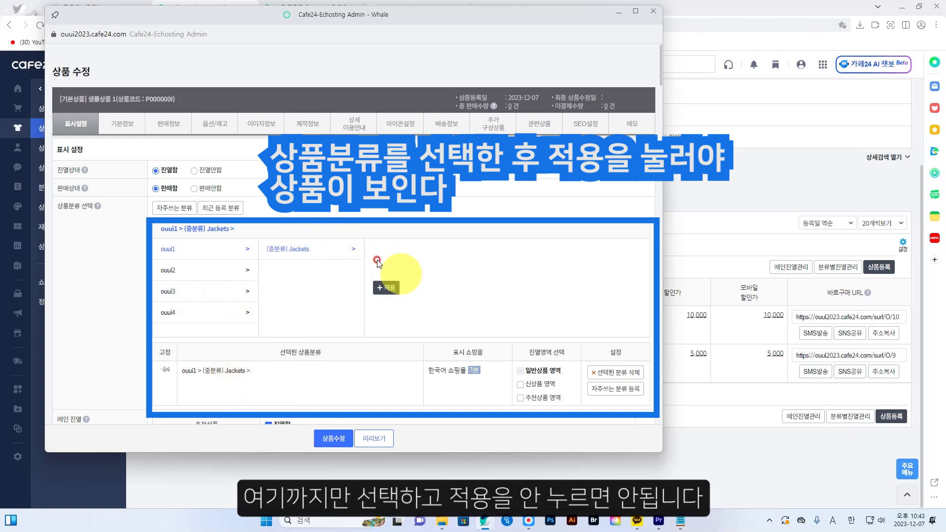
{"action": "scroll", "coordinate": [424, 300], "scroll_direction": "down", "scroll_amount": 1}
{"action": "scroll", "coordinate": [423, 299], "scroll_direction": "down", "scroll_amount": 2}
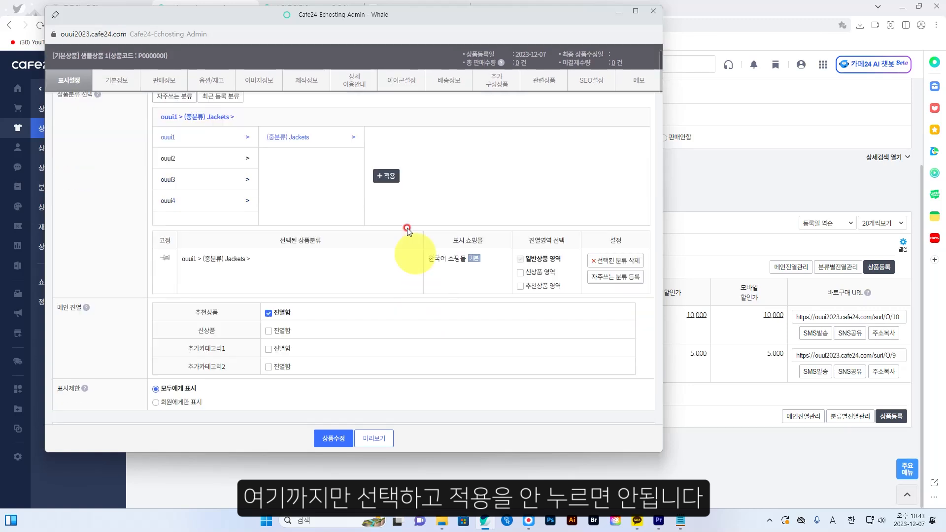
{"action": "left_click", "coordinate": [389, 186]}
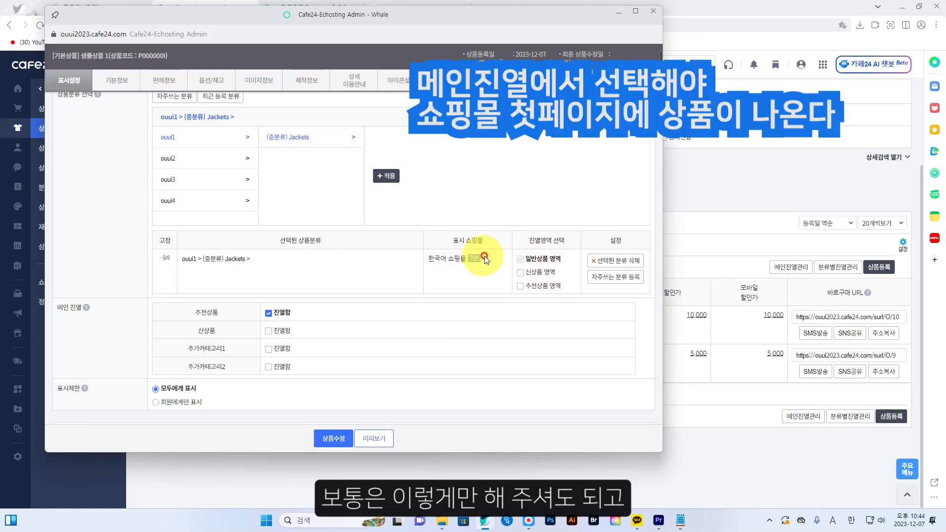
Review the product's main display options and check on the live shop page where the sample products appear
{"action": "scroll", "coordinate": [450, 303], "scroll_direction": "down", "scroll_amount": 1}
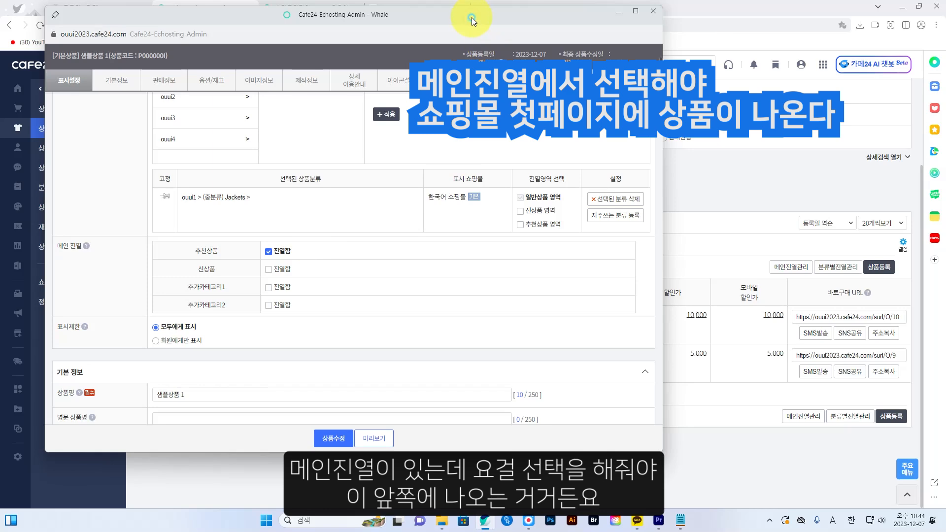
{"action": "left_click", "coordinate": [416, 8]}
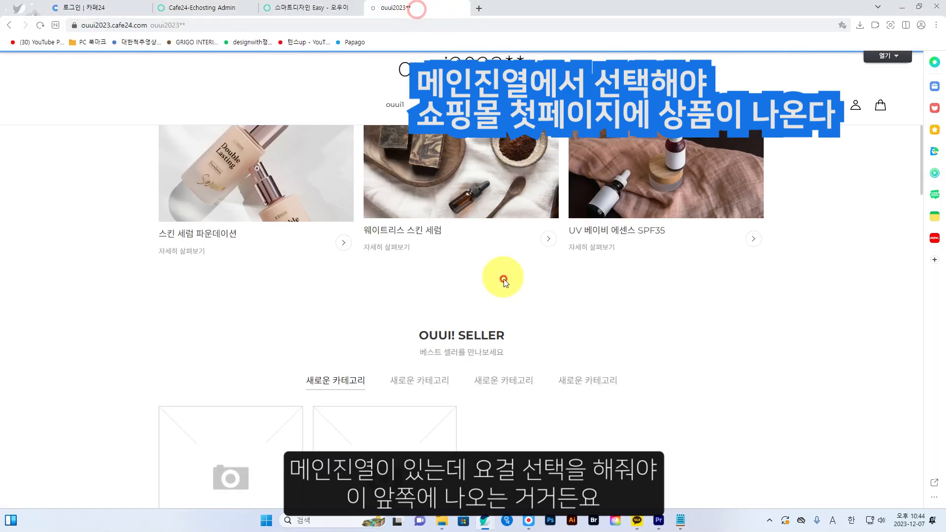
{"action": "scroll", "coordinate": [503, 279], "scroll_direction": "down", "scroll_amount": 10}
{"action": "scroll", "coordinate": [503, 293], "scroll_direction": "up", "scroll_amount": 5}
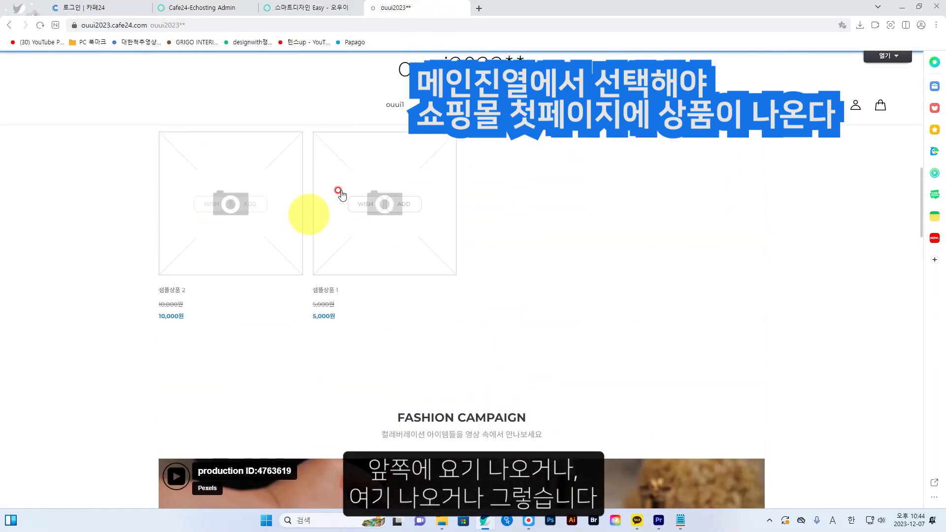
{"action": "scroll", "coordinate": [493, 305], "scroll_direction": "down", "scroll_amount": 12}
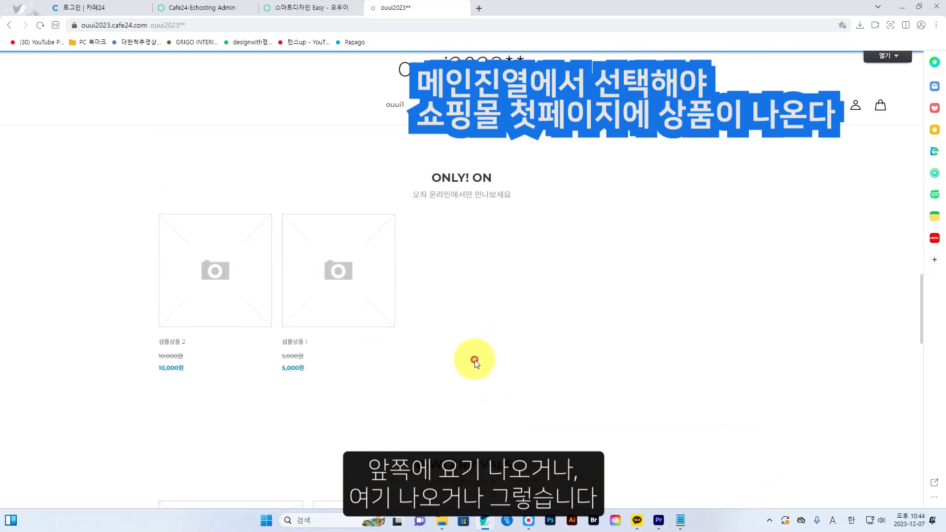
Return to the 샘플상품 1 edit window and enable its main display under new products (신상품)
{"action": "left_click", "coordinate": [302, 8]}
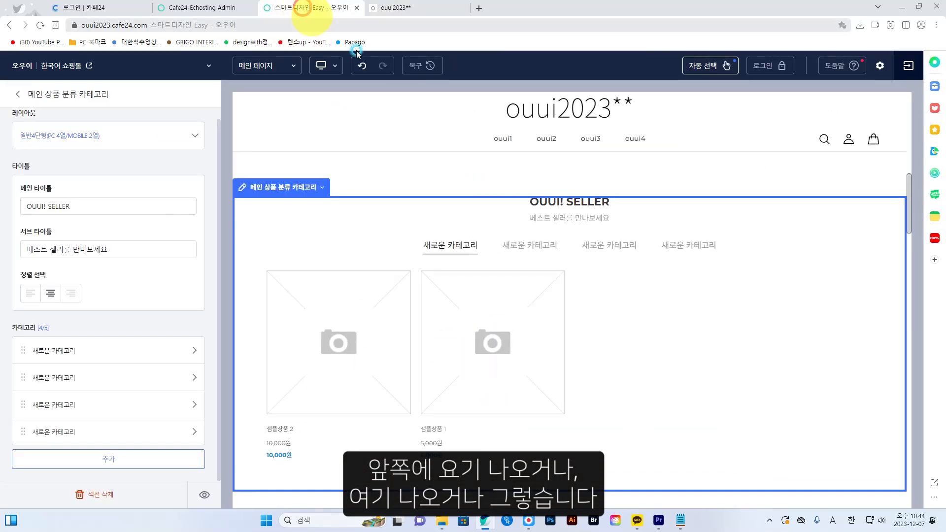
{"action": "left_click", "coordinate": [209, 12]}
{"action": "left_click_drag", "start_coordinate": [401, 79], "coordinate": [430, 40]}
{"action": "scroll", "coordinate": [487, 273], "scroll_direction": "down", "scroll_amount": 3}
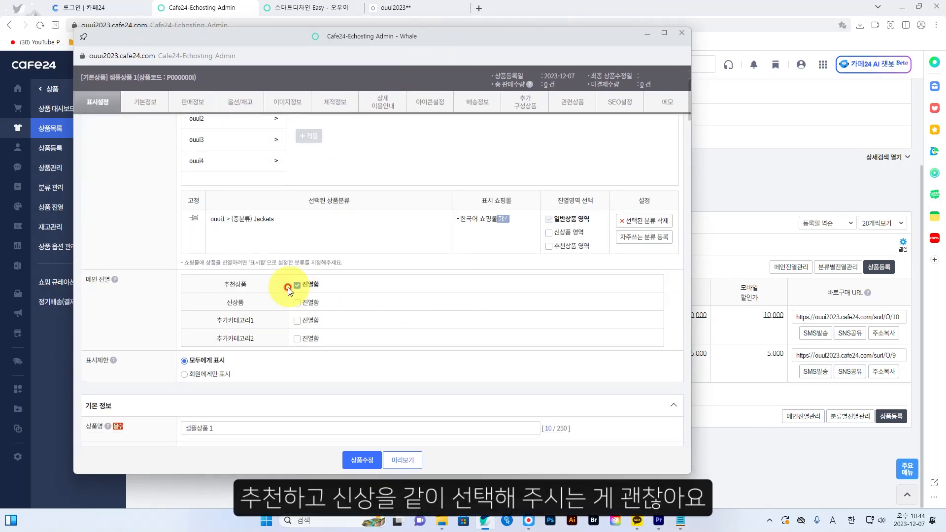
{"action": "left_click", "coordinate": [297, 302]}
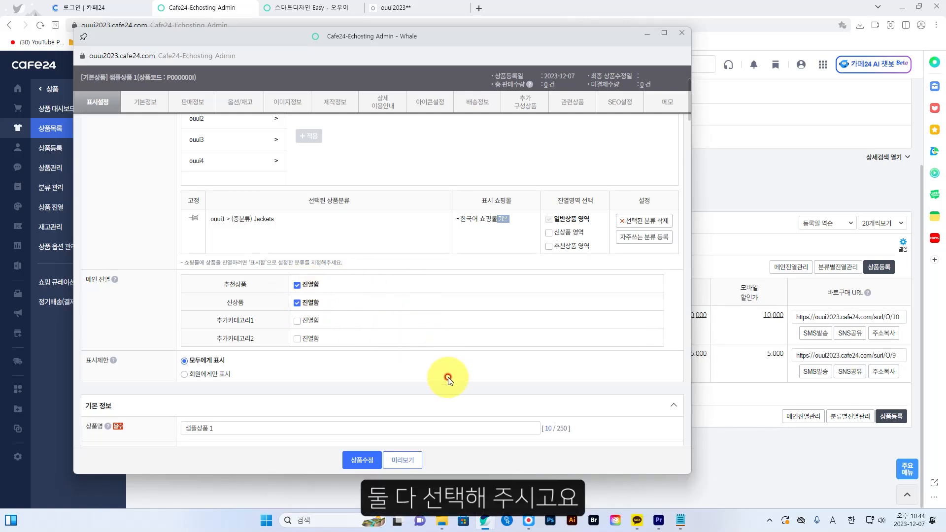
Insert the image 베이직 상세페이지-001 into the detailed description of 샘플상품 1
{"action": "scroll", "coordinate": [446, 376], "scroll_direction": "down", "scroll_amount": 3}
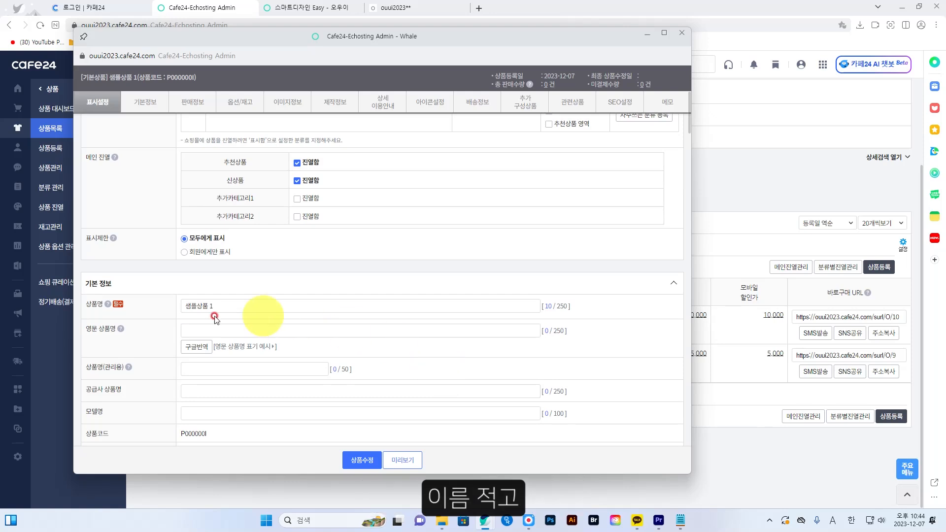
{"action": "scroll", "coordinate": [397, 371], "scroll_direction": "down", "scroll_amount": 5}
{"action": "scroll", "coordinate": [402, 378], "scroll_direction": "down", "scroll_amount": 5}
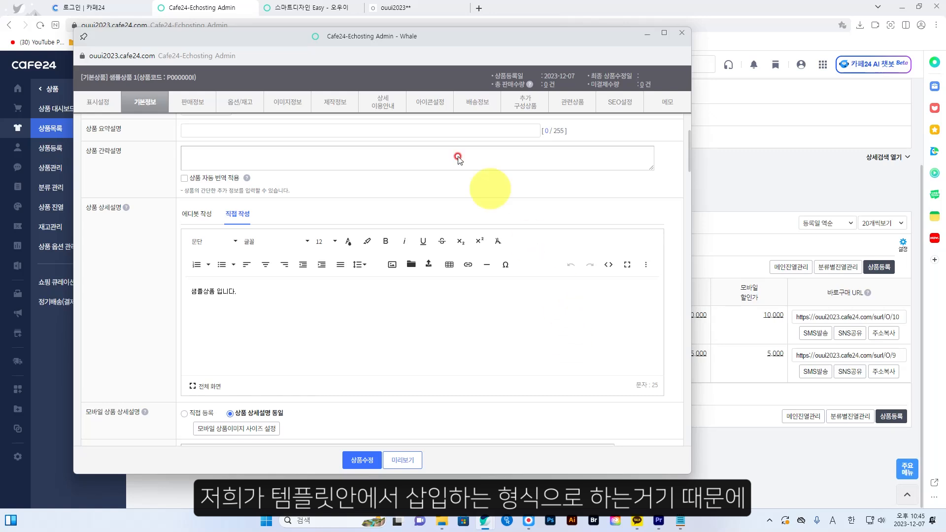
{"action": "left_click_drag", "start_coordinate": [379, 39], "coordinate": [399, 41]}
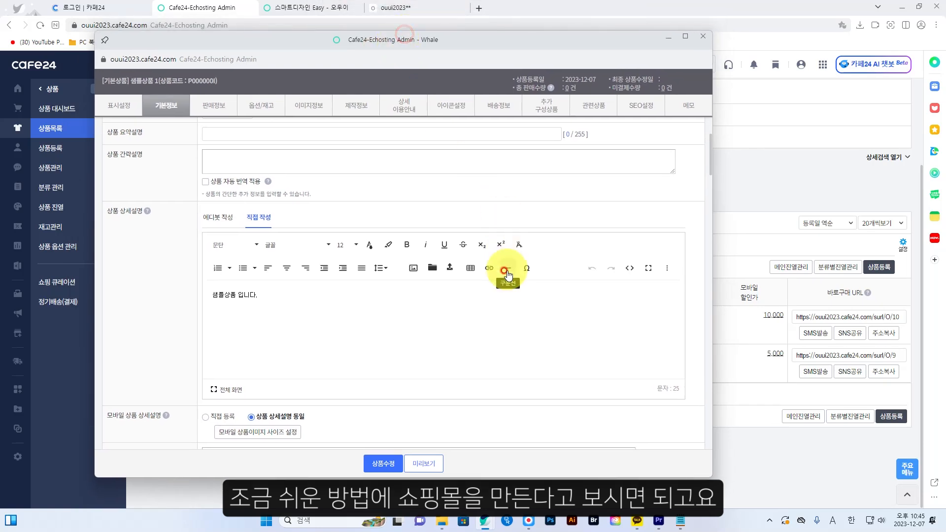
{"action": "left_click", "coordinate": [412, 269]}
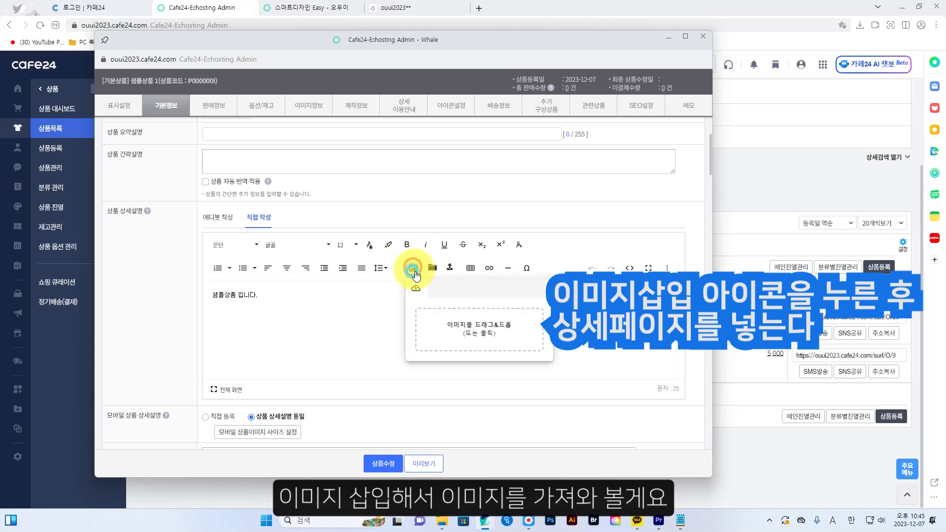
{"action": "left_click", "coordinate": [478, 333]}
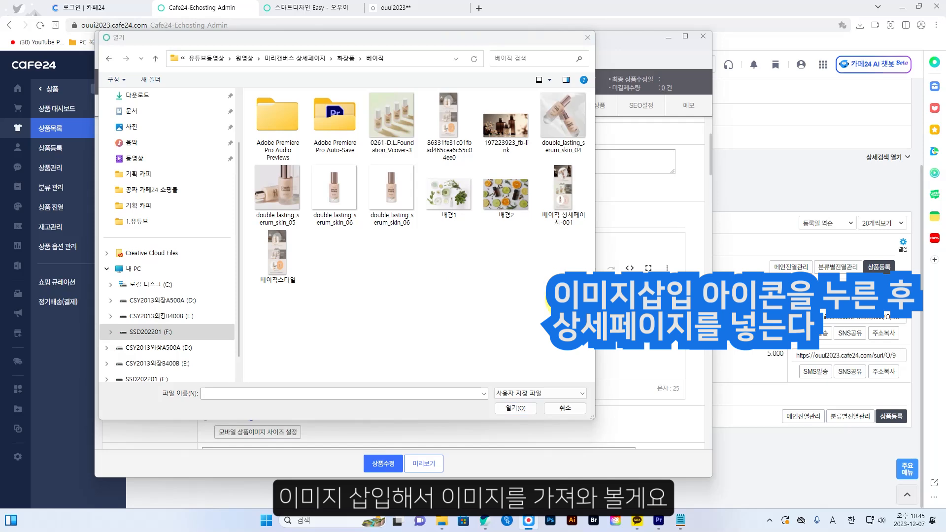
{"action": "left_click", "coordinate": [564, 196]}
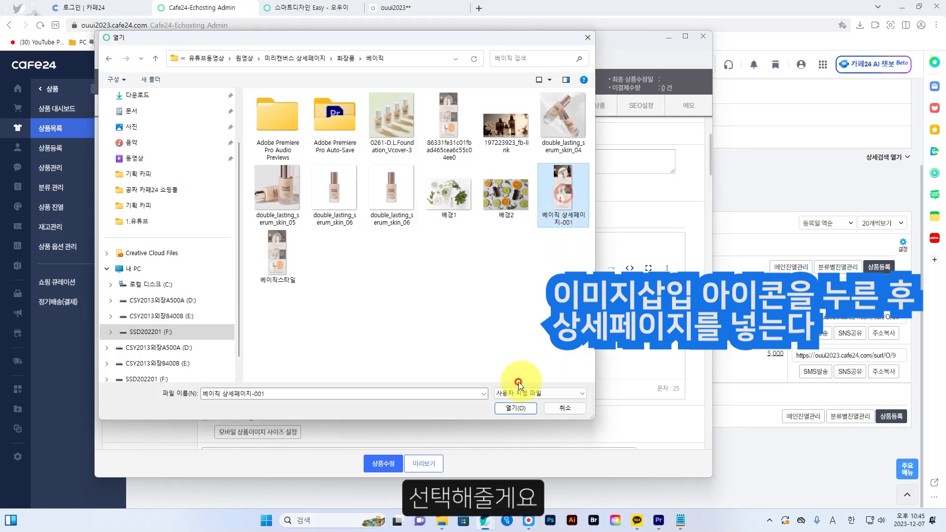
{"action": "left_click", "coordinate": [516, 409]}
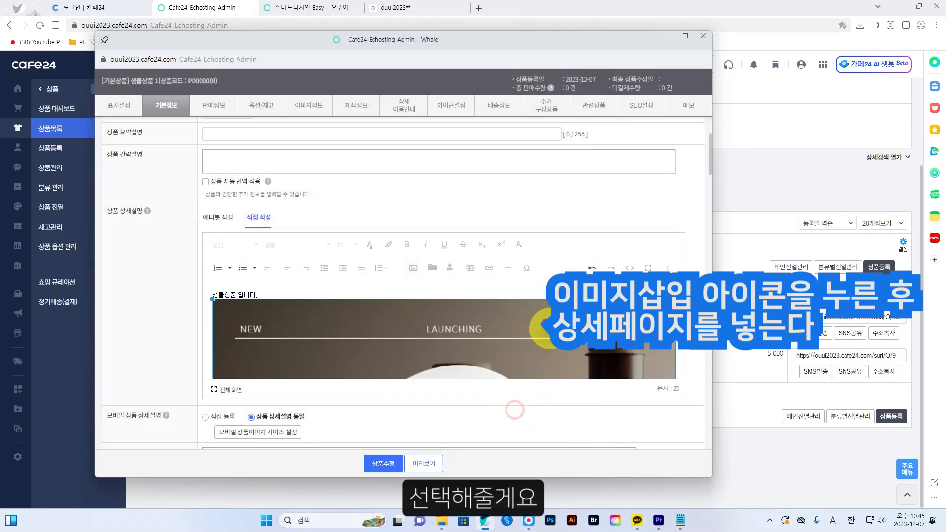
{"action": "scroll", "coordinate": [542, 323], "scroll_direction": "down", "scroll_amount": 8}
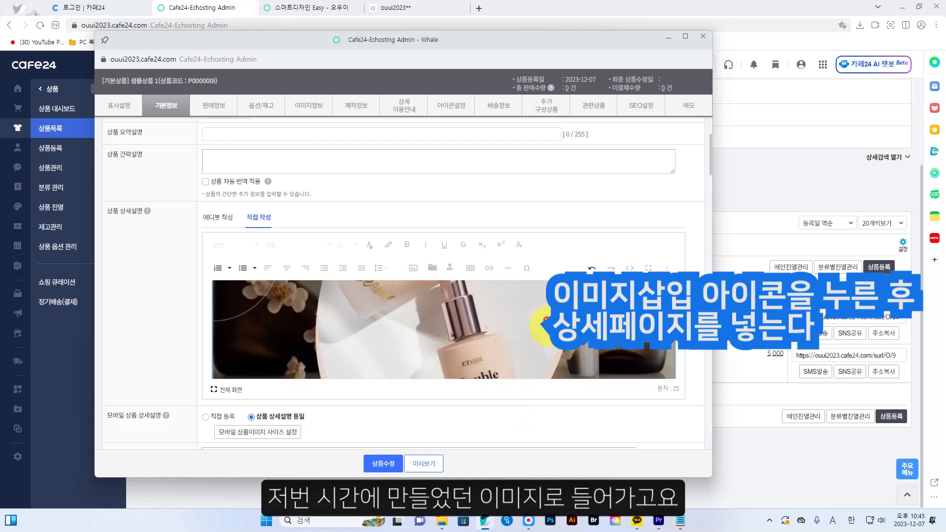
{"action": "scroll", "coordinate": [542, 323], "scroll_direction": "down", "scroll_amount": 10}
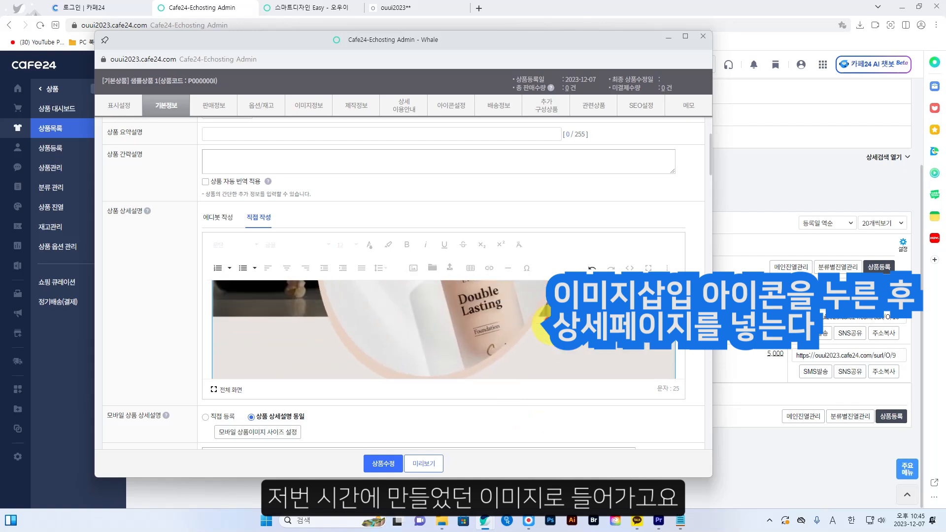
Review the sales price, option and stock, and image registration settings of 샘플상품 1
{"action": "scroll", "coordinate": [542, 323], "scroll_direction": "down", "scroll_amount": 3}
{"action": "scroll", "coordinate": [509, 374], "scroll_direction": "down", "scroll_amount": 5}
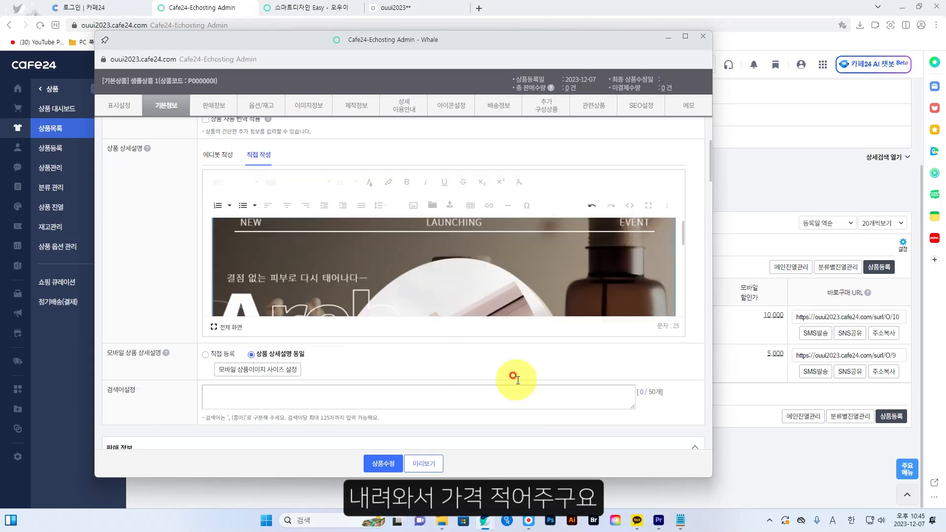
{"action": "scroll", "coordinate": [510, 370], "scroll_direction": "down", "scroll_amount": 2}
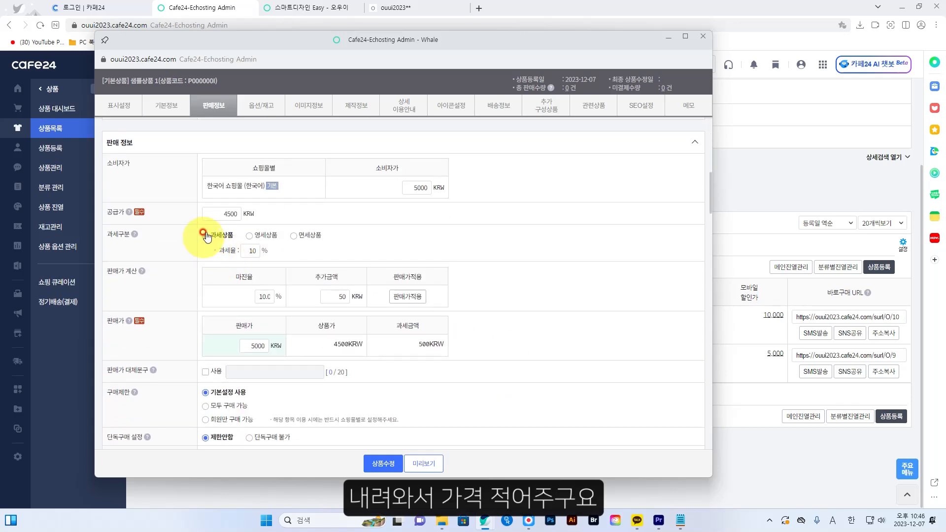
{"action": "left_click", "coordinate": [230, 219]}
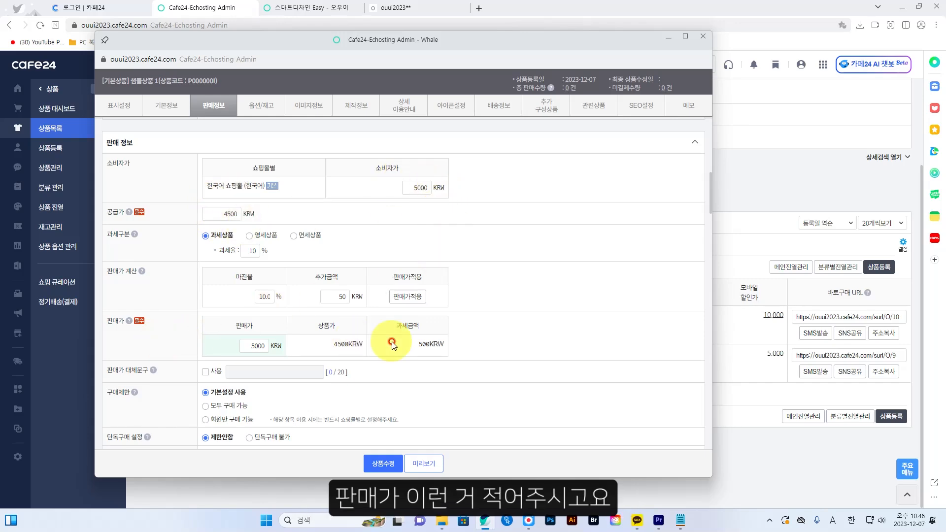
{"action": "scroll", "coordinate": [392, 342], "scroll_direction": "down", "scroll_amount": 10}
{"action": "scroll", "coordinate": [392, 342], "scroll_direction": "down", "scroll_amount": 12}
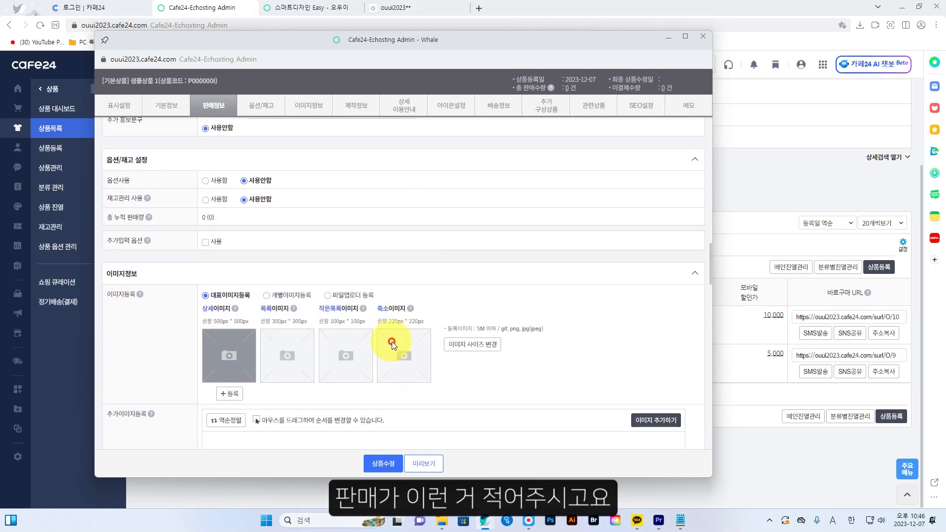
{"action": "scroll", "coordinate": [393, 341], "scroll_direction": "up", "scroll_amount": 3}
{"action": "scroll", "coordinate": [392, 340], "scroll_direction": "up", "scroll_amount": 3}
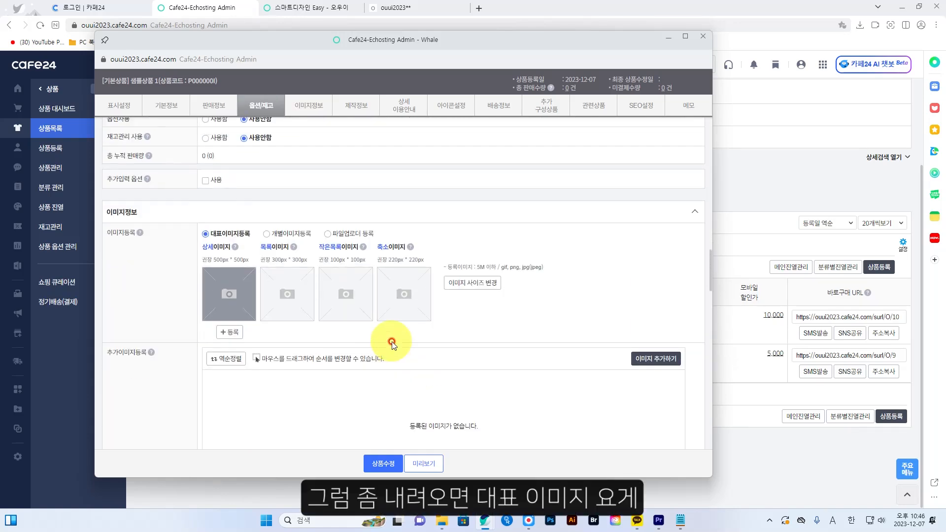
Check on the live shop page where the representative product image appears, and return to the product edit window
{"action": "left_click", "coordinate": [417, 6]}
{"action": "left_click", "coordinate": [235, 7]}
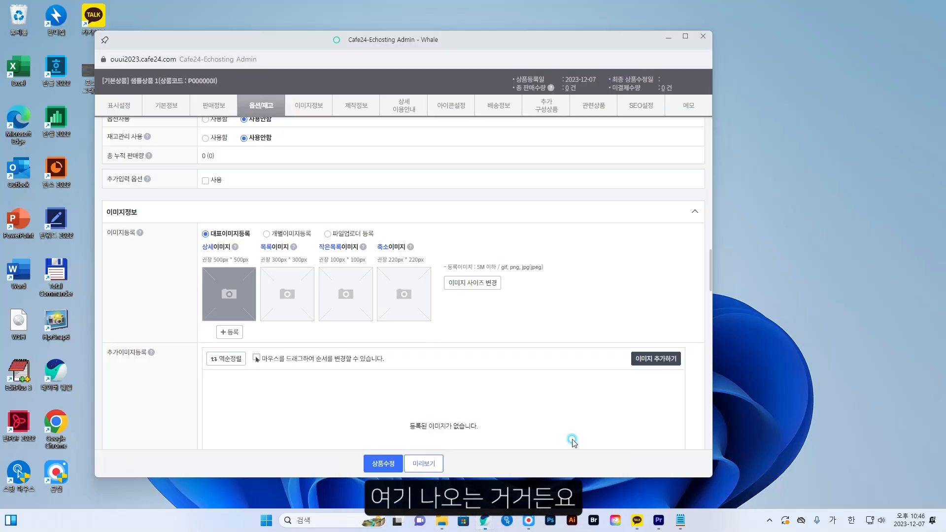
{"action": "left_click", "coordinate": [572, 438]}
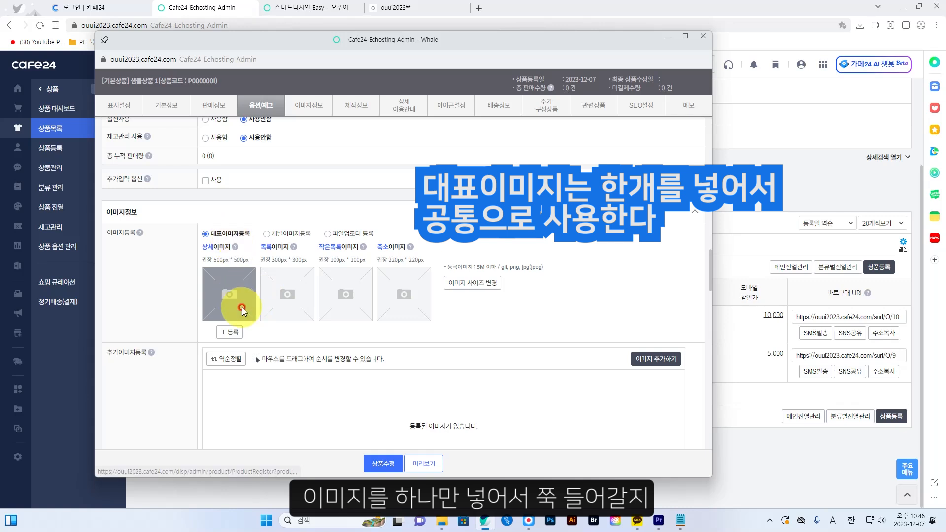
Register the file 상품2-1 as the shared representative image (대표이미지등록) of 샘플상품 1
{"action": "left_click", "coordinate": [298, 274]}
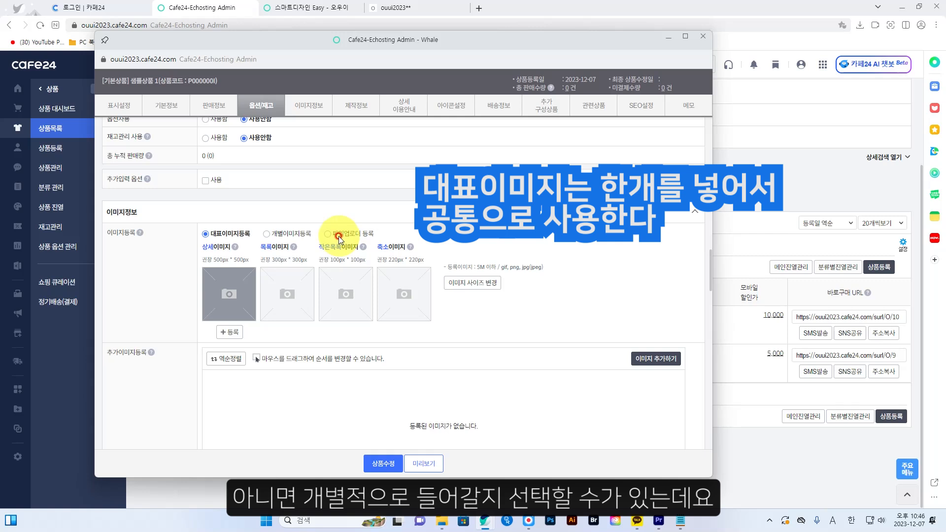
{"action": "left_click", "coordinate": [229, 235]}
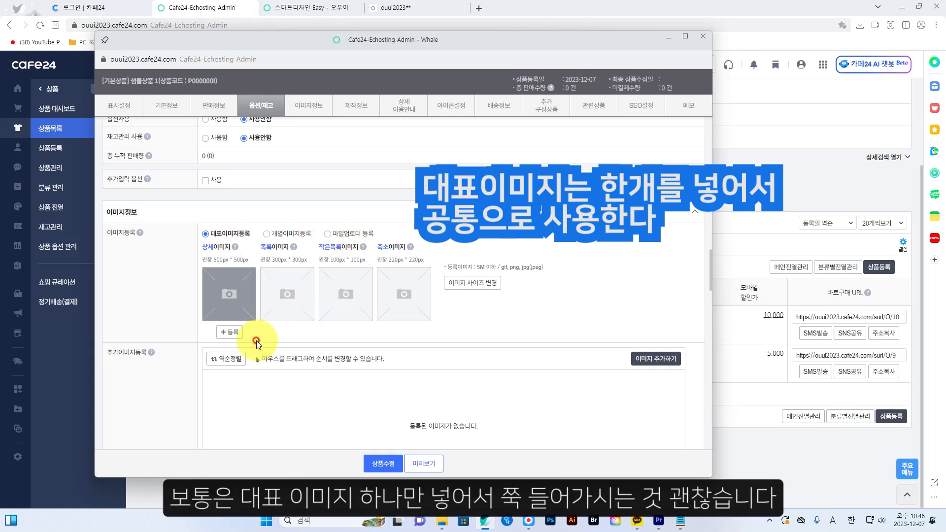
{"action": "left_click", "coordinate": [231, 333]}
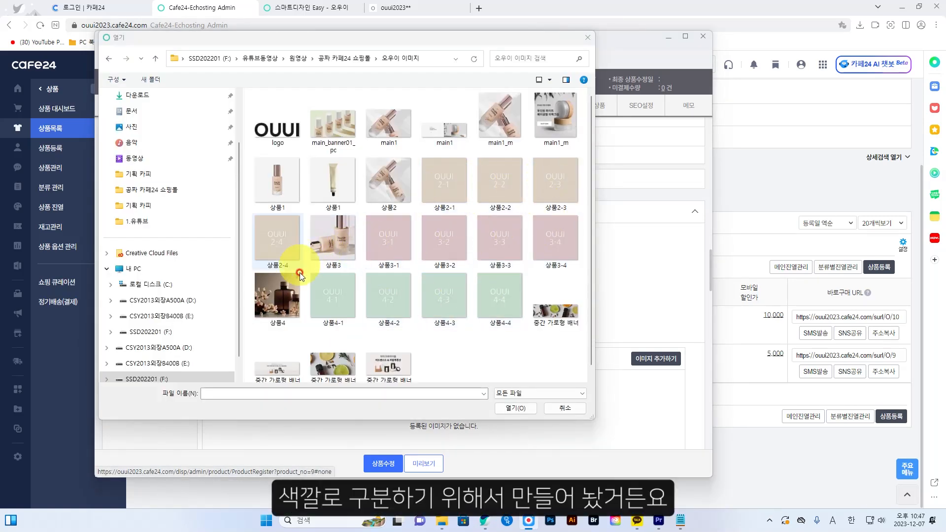
{"action": "left_click", "coordinate": [444, 191]}
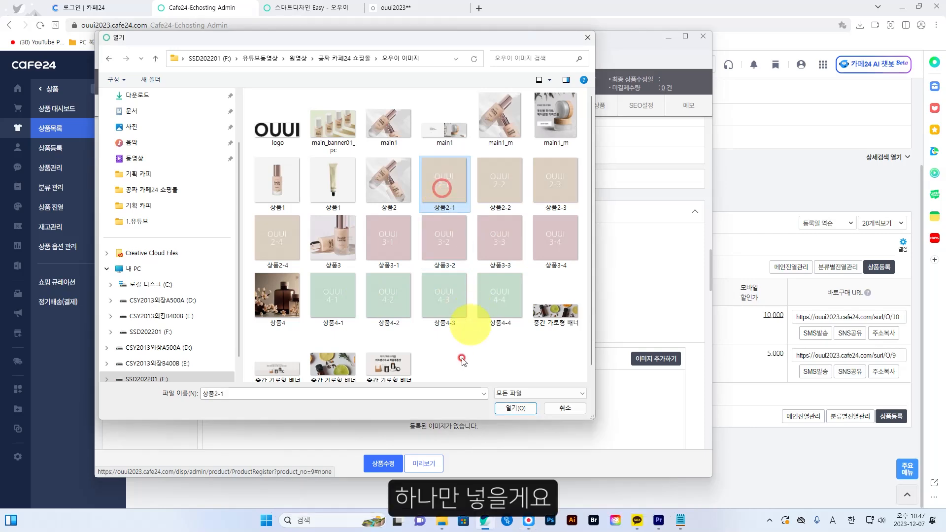
{"action": "left_click", "coordinate": [516, 411]}
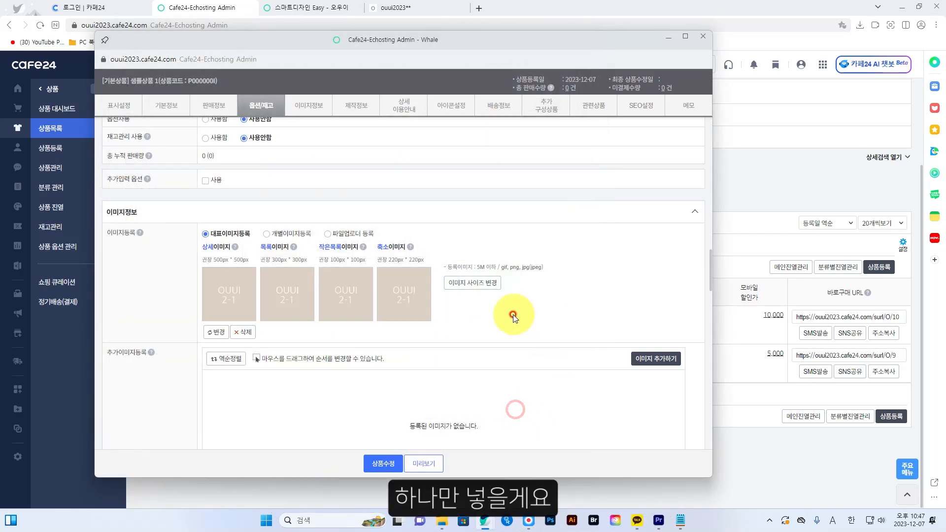
Save the modified 샘플상품 1 and close the confirmation message
{"action": "scroll", "coordinate": [433, 375], "scroll_direction": "up", "scroll_amount": 5}
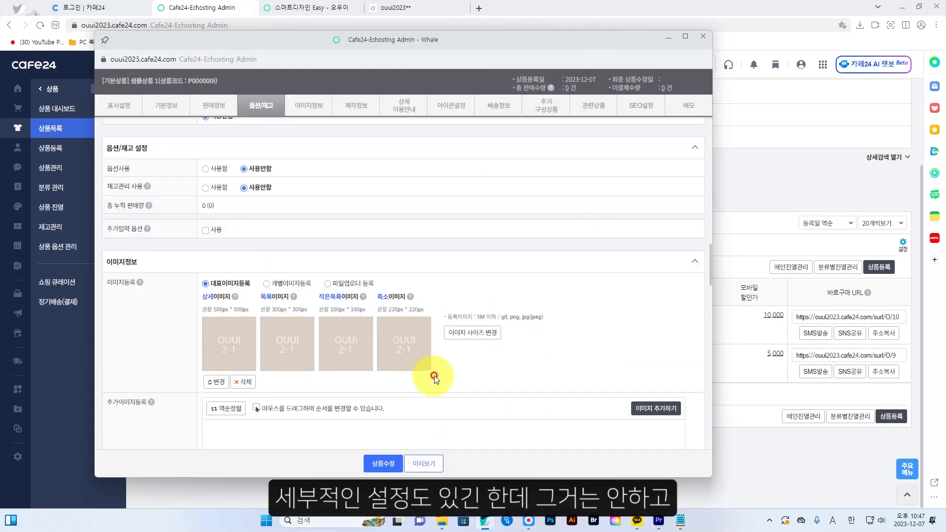
{"action": "scroll", "coordinate": [433, 375], "scroll_direction": "down", "scroll_amount": 10}
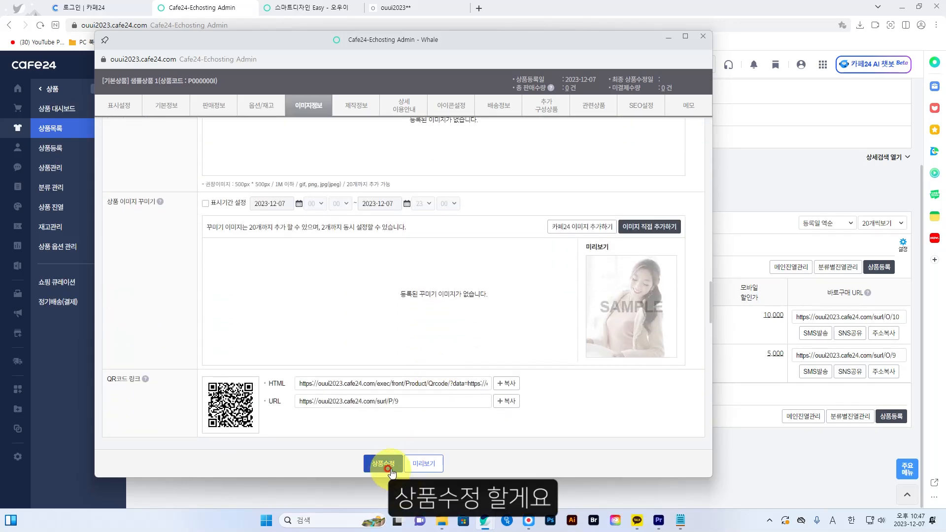
{"action": "left_click", "coordinate": [389, 465]}
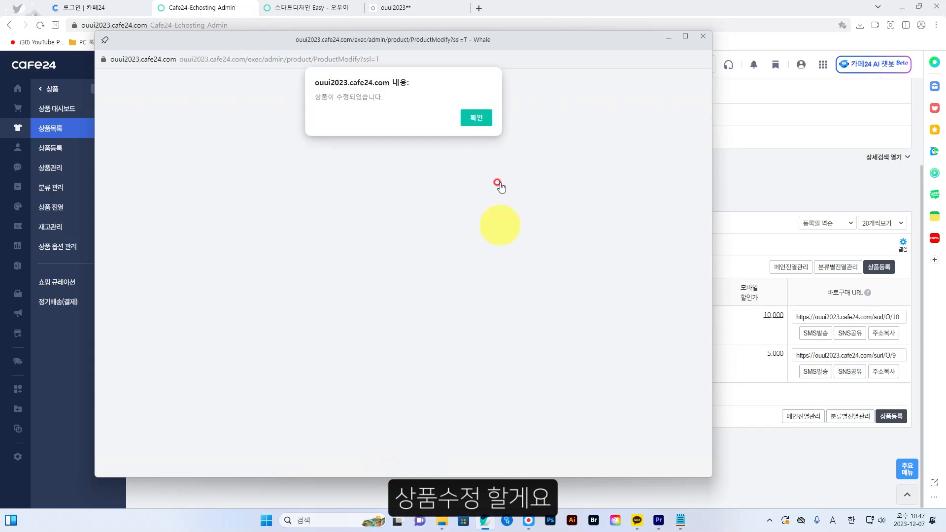
{"action": "left_click", "coordinate": [475, 116]}
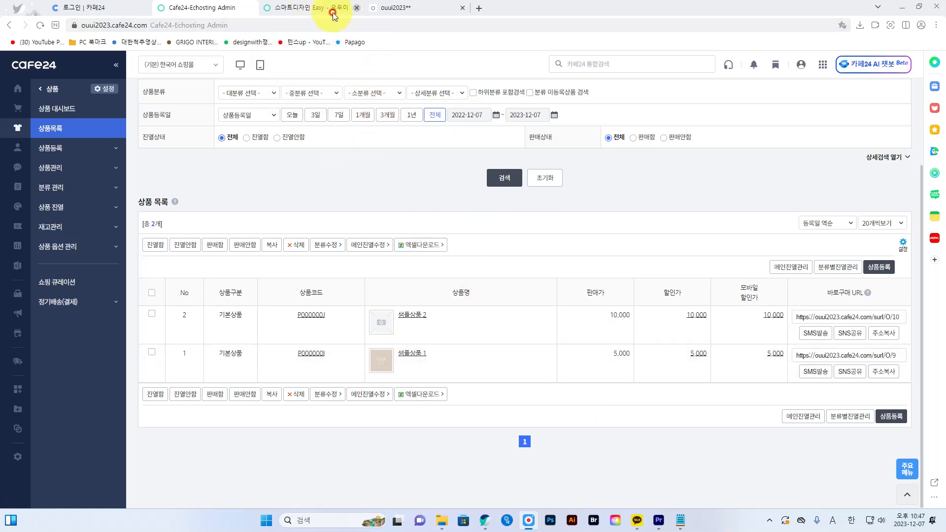
Refresh the live shop page and check the image of 샘플상품 1 in the ONLY! ON section
{"action": "left_click", "coordinate": [394, 8]}
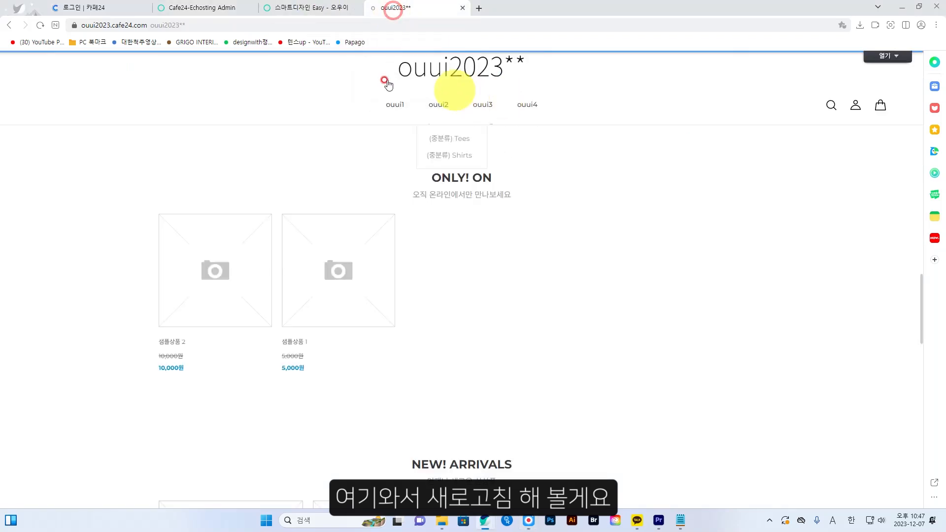
{"action": "left_click", "coordinate": [40, 25]}
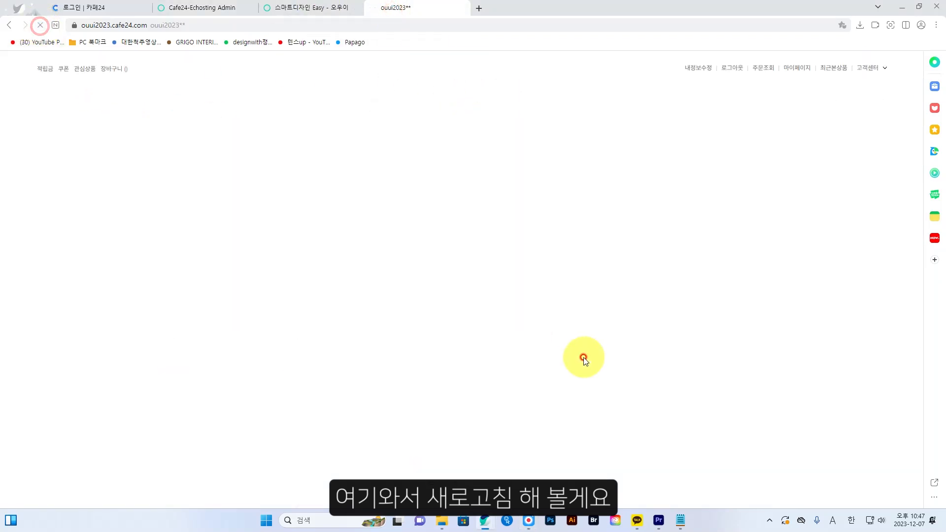
{"action": "mouse_move", "coordinate": [317, 283]}
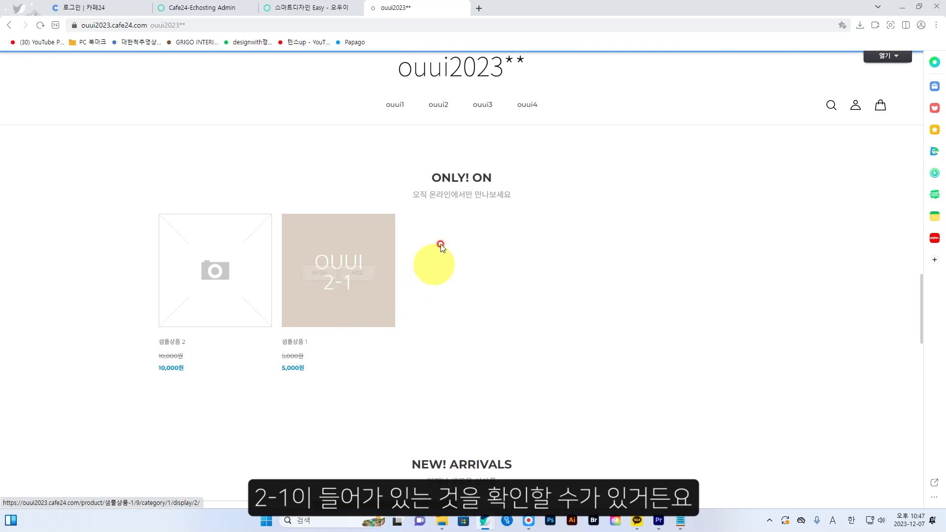
{"action": "mouse_move", "coordinate": [440, 113]}
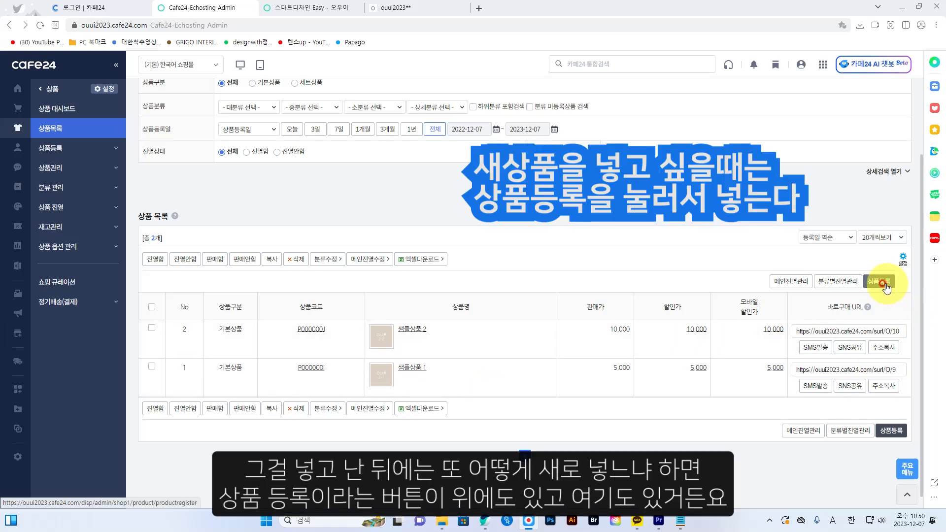
Start registering a new product from the product list and set its sales status to 판매함
{"action": "scroll", "coordinate": [884, 285], "scroll_direction": "up", "scroll_amount": 3}
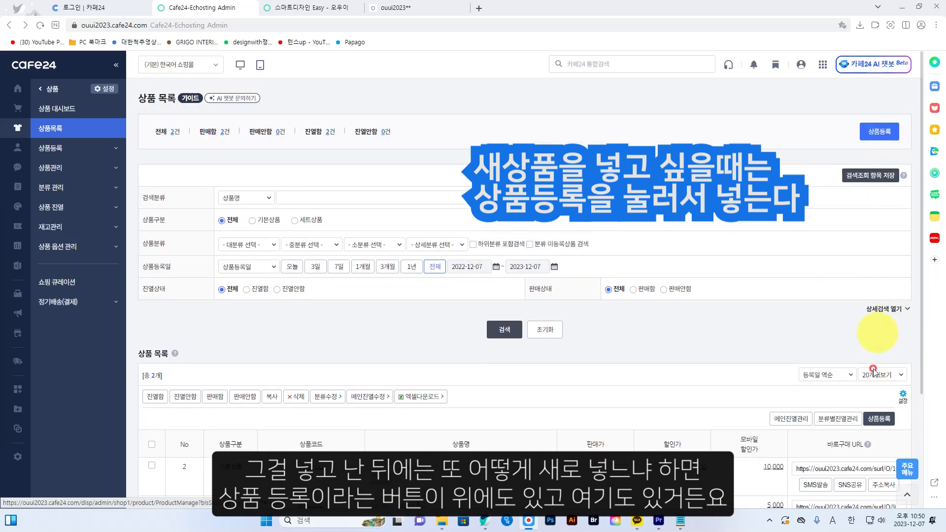
{"action": "left_click", "coordinate": [877, 419]}
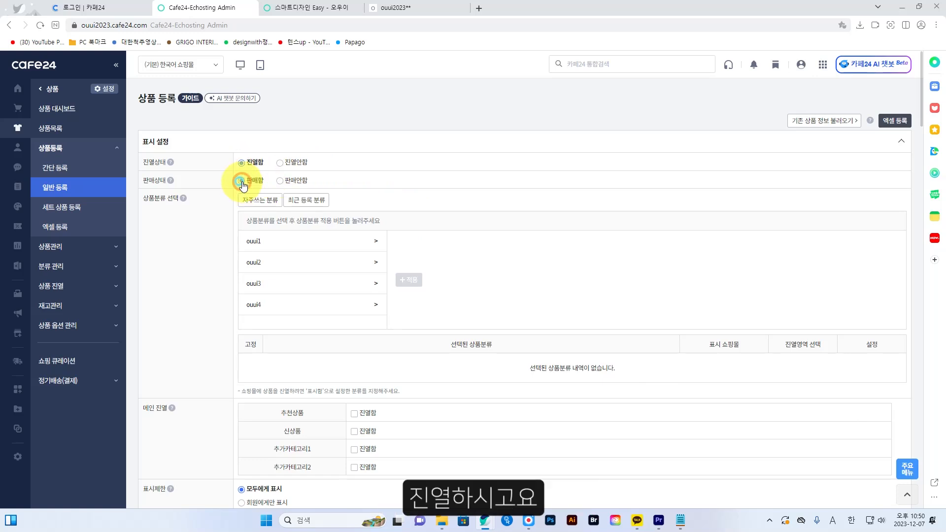
{"action": "left_click", "coordinate": [241, 181]}
Apply the ouui2 > Tees classification to the new product
{"action": "left_click", "coordinate": [373, 264]}
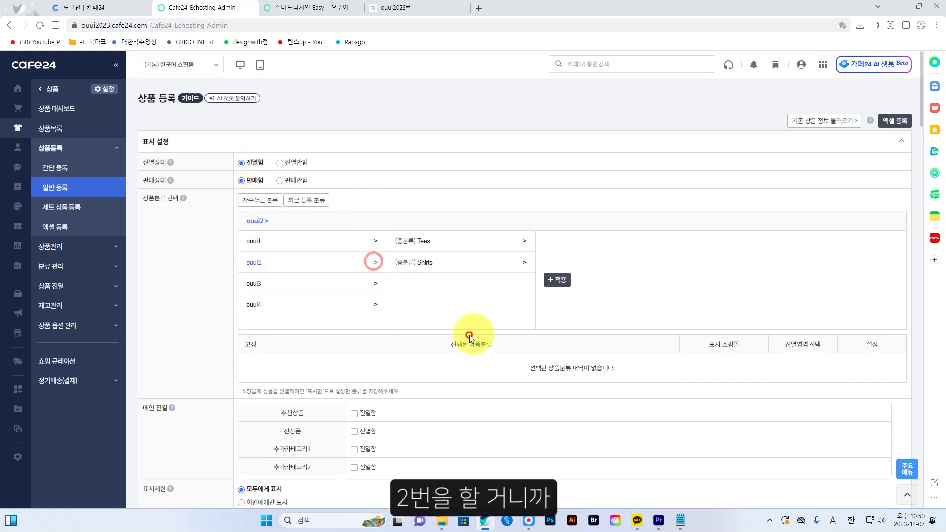
{"action": "left_click", "coordinate": [454, 242]}
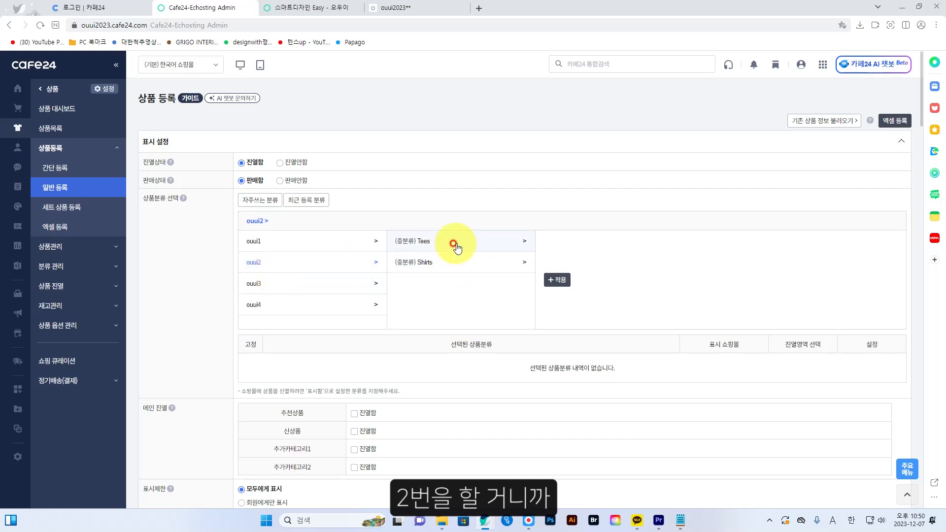
{"action": "left_click", "coordinate": [555, 279]}
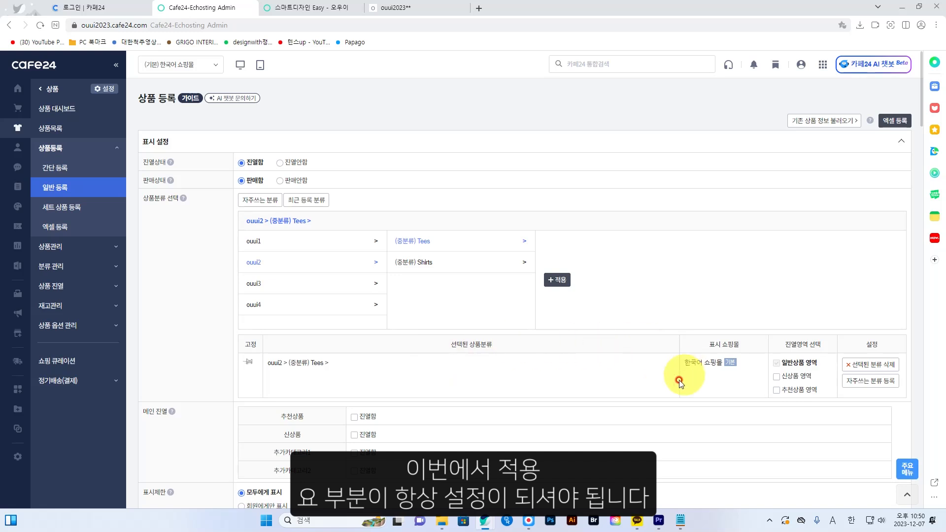
Display the new product in the main page's 추천상품 and 신상품 areas and name the product 2
{"action": "scroll", "coordinate": [608, 389], "scroll_direction": "down", "scroll_amount": 1}
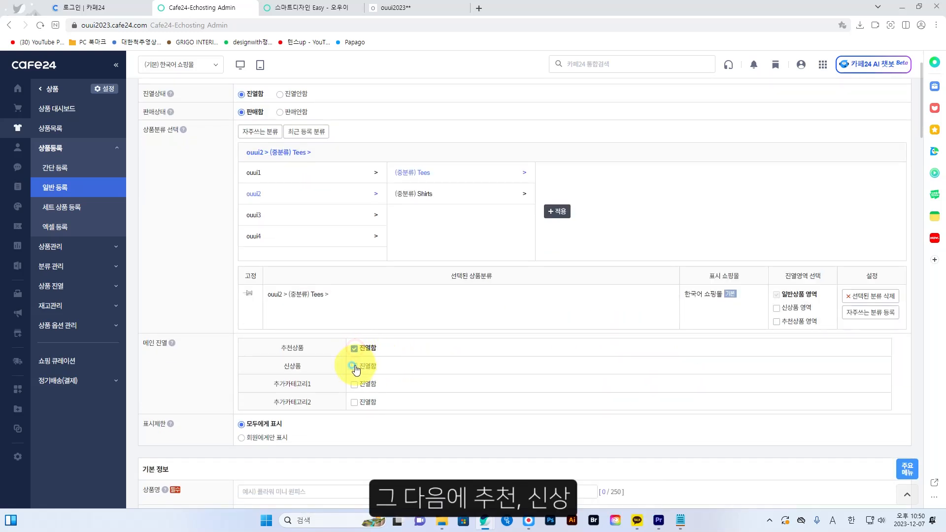
{"action": "left_click", "coordinate": [354, 366]}
{"action": "scroll", "coordinate": [517, 398], "scroll_direction": "down", "scroll_amount": 3}
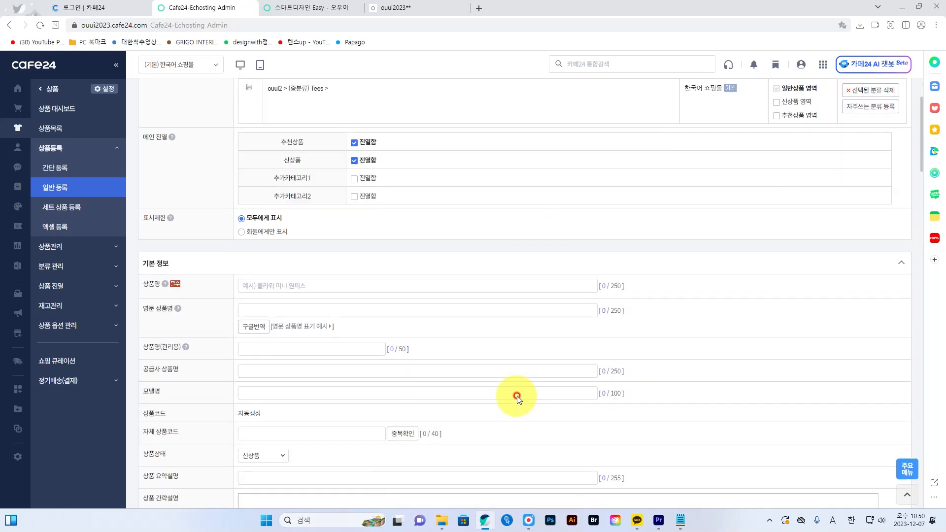
{"action": "left_click", "coordinate": [285, 286]}
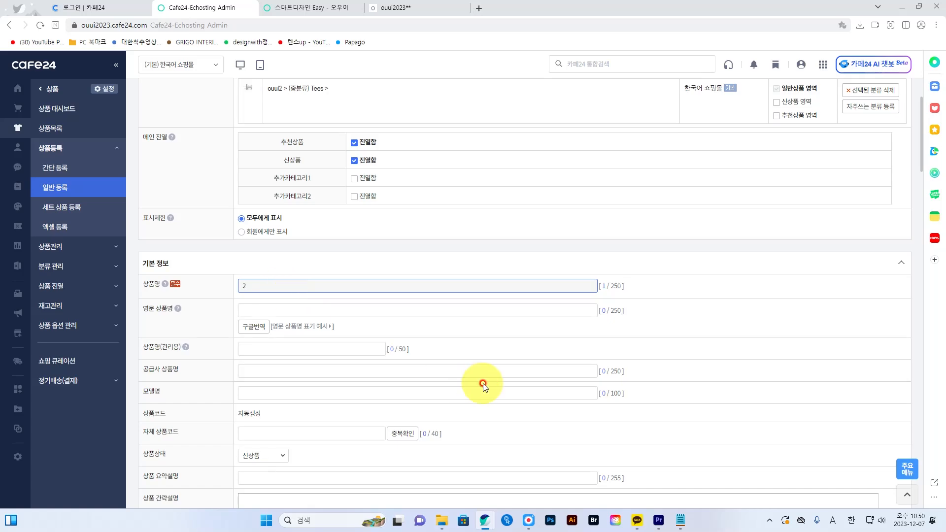
Switch the product's detailed description to 직접 작성 and insert the image 베이직 상세페이지-001
{"action": "scroll", "coordinate": [483, 384], "scroll_direction": "down", "scroll_amount": 6}
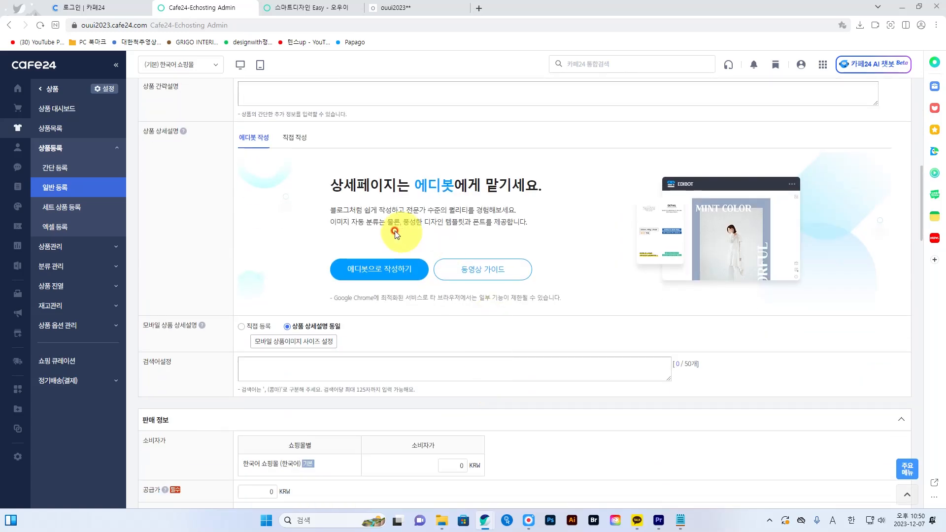
{"action": "left_click", "coordinate": [297, 136]}
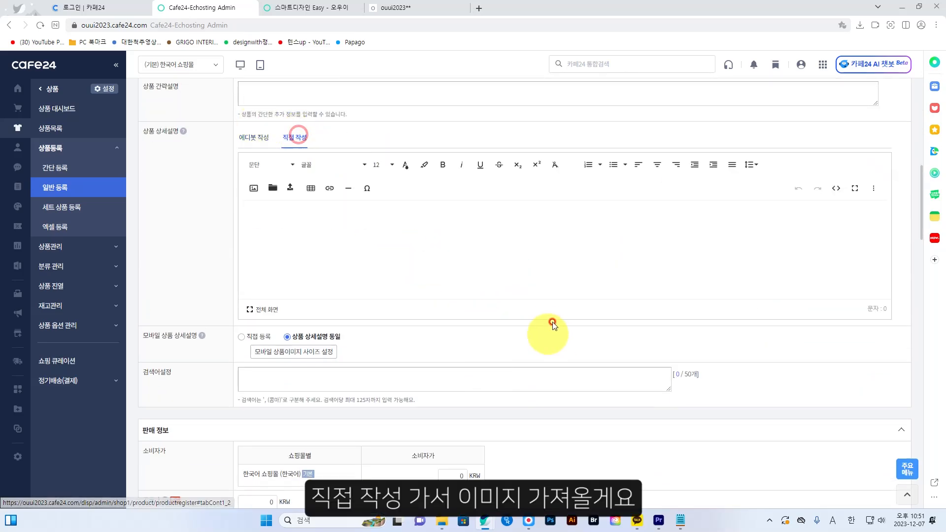
{"action": "left_click", "coordinate": [253, 188]}
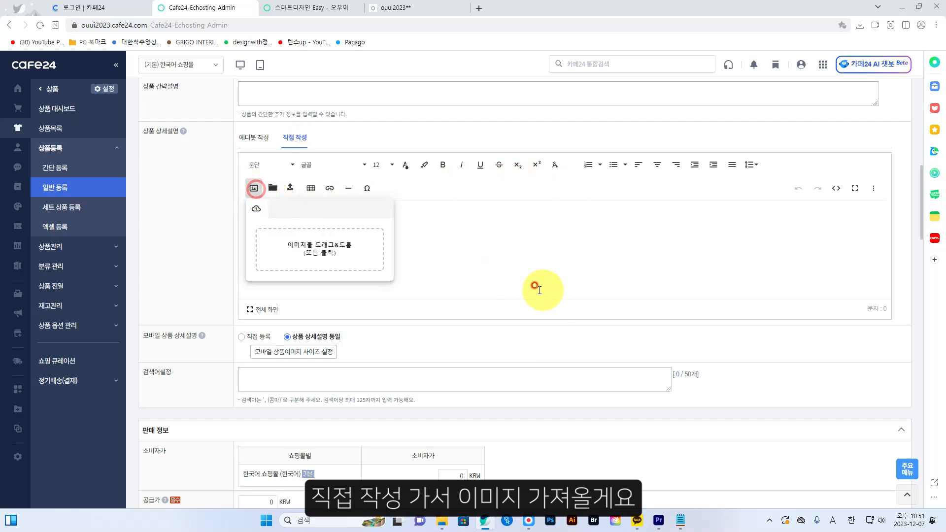
{"action": "left_click", "coordinate": [317, 251]}
{"action": "left_click", "coordinate": [340, 312]}
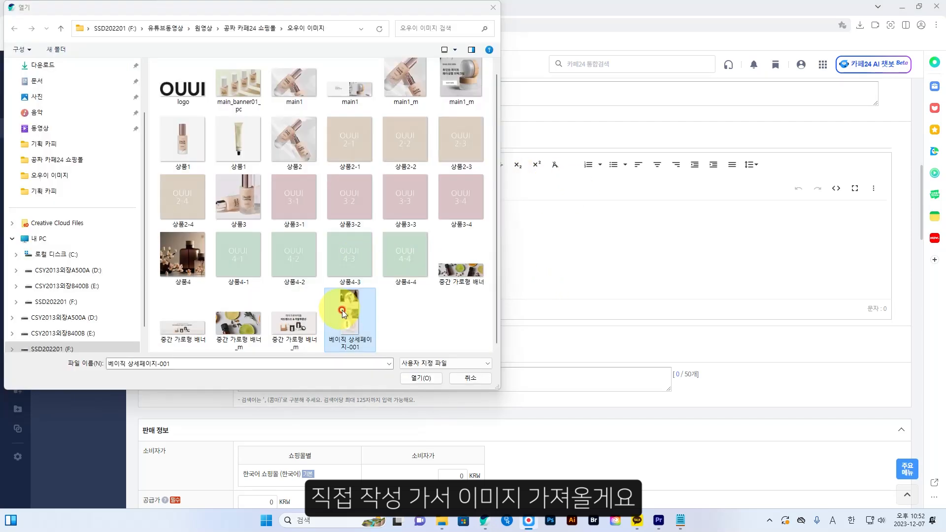
{"action": "left_click", "coordinate": [433, 378]}
{"action": "left_click", "coordinate": [432, 375]}
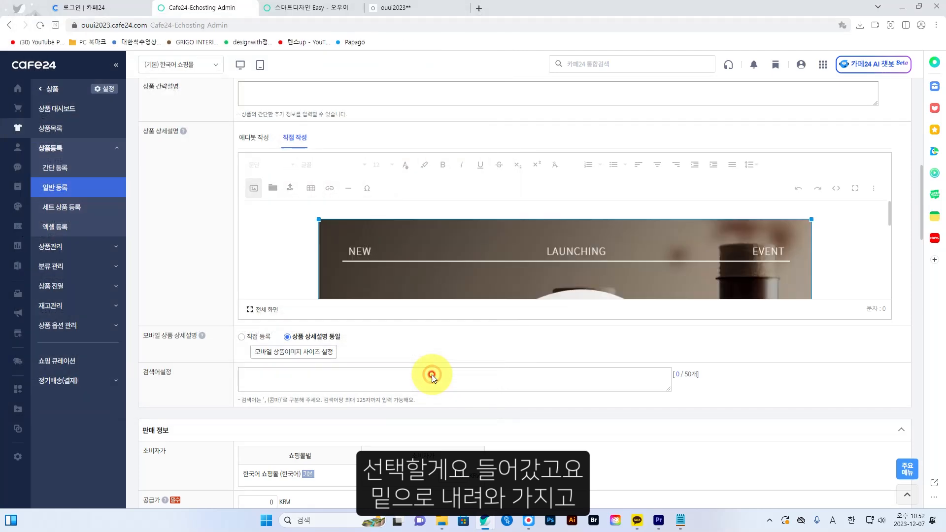
{"action": "left_click", "coordinate": [616, 260]}
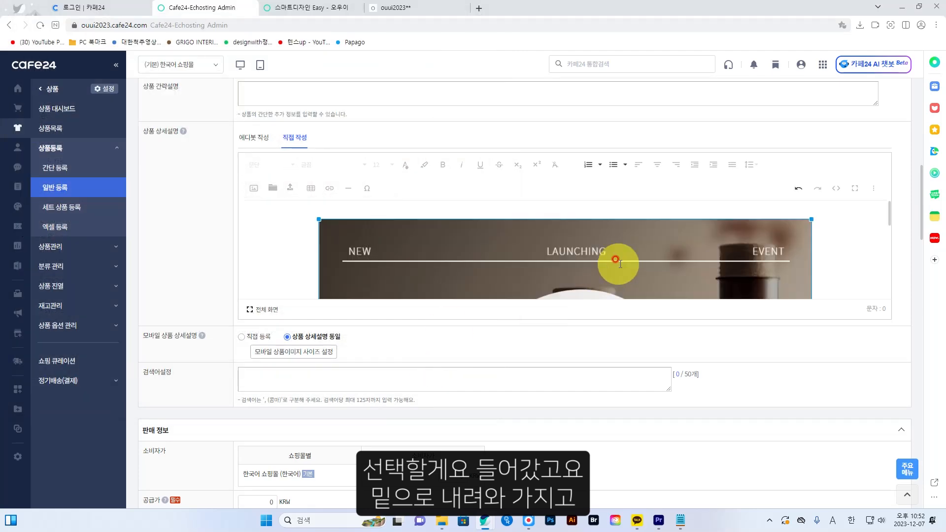
Set the product's selling price to 0 KRW and register 상품3-1 as its representative image
{"action": "scroll", "coordinate": [620, 264], "scroll_direction": "down", "scroll_amount": 1}
{"action": "scroll", "coordinate": [506, 344], "scroll_direction": "down", "scroll_amount": 7}
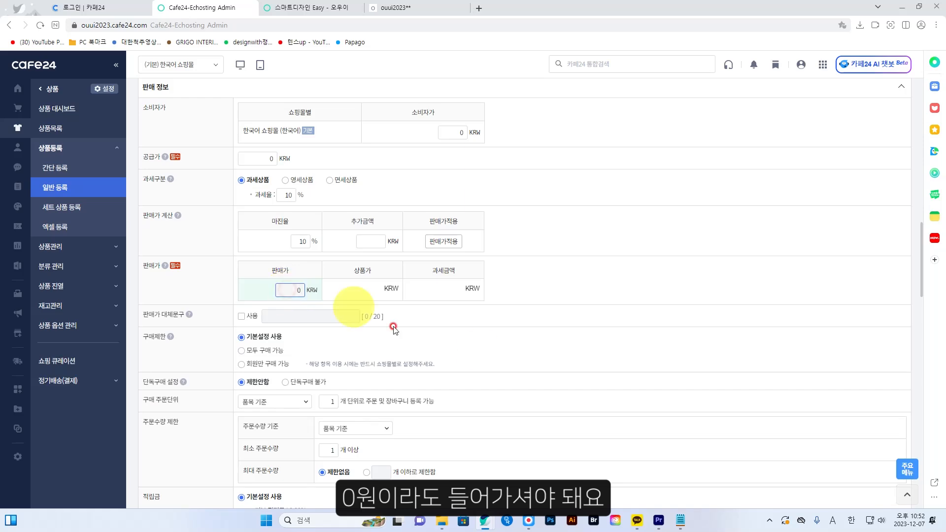
{"action": "scroll", "coordinate": [480, 351], "scroll_direction": "down", "scroll_amount": 8}
{"action": "scroll", "coordinate": [480, 350], "scroll_direction": "down", "scroll_amount": 6}
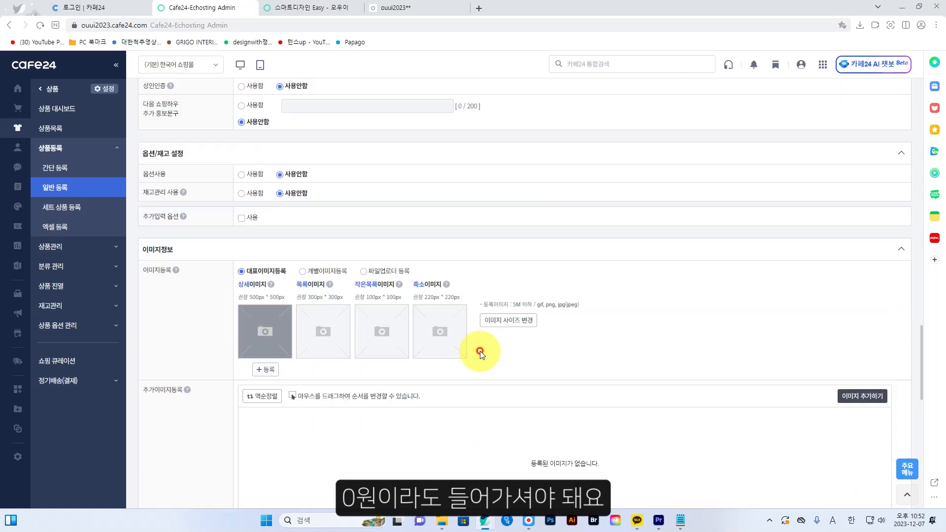
{"action": "left_click", "coordinate": [270, 307]}
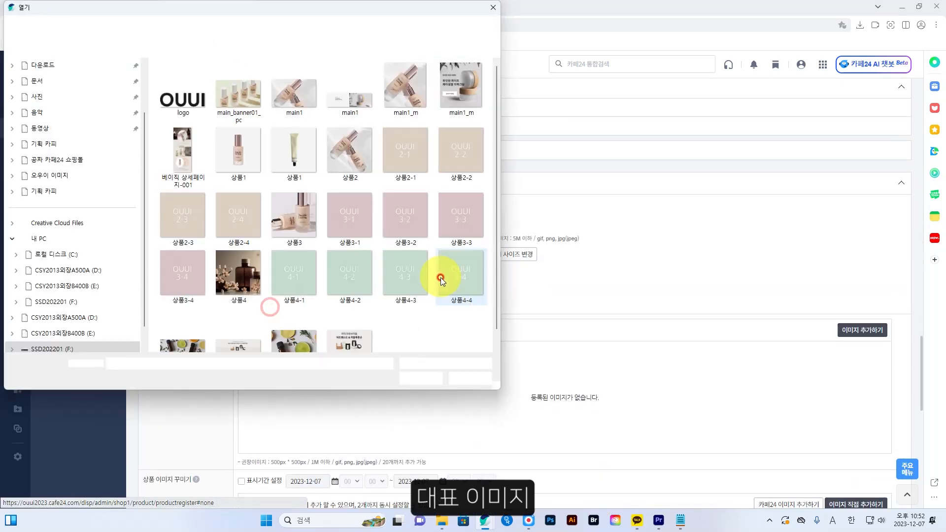
{"action": "left_click_drag", "start_coordinate": [350, 10], "coordinate": [453, 41]}
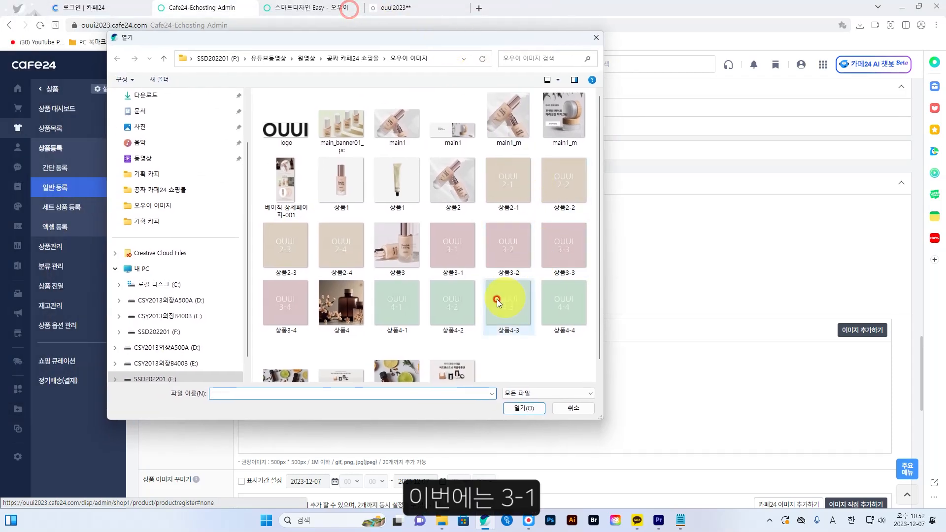
{"action": "left_click", "coordinate": [521, 402]}
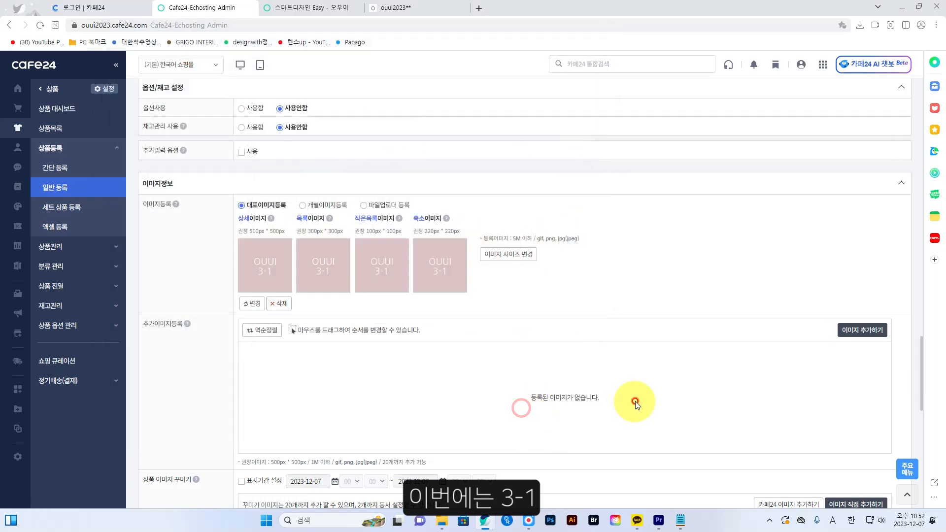
Register the new product, close the confirmation message and check it in the product list
{"action": "scroll", "coordinate": [634, 401], "scroll_direction": "down", "scroll_amount": 8}
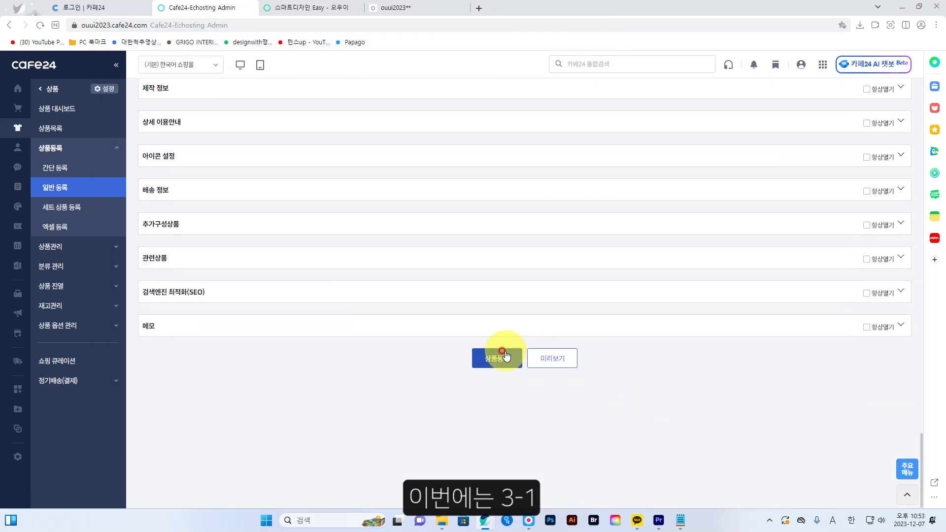
{"action": "left_click", "coordinate": [503, 361]}
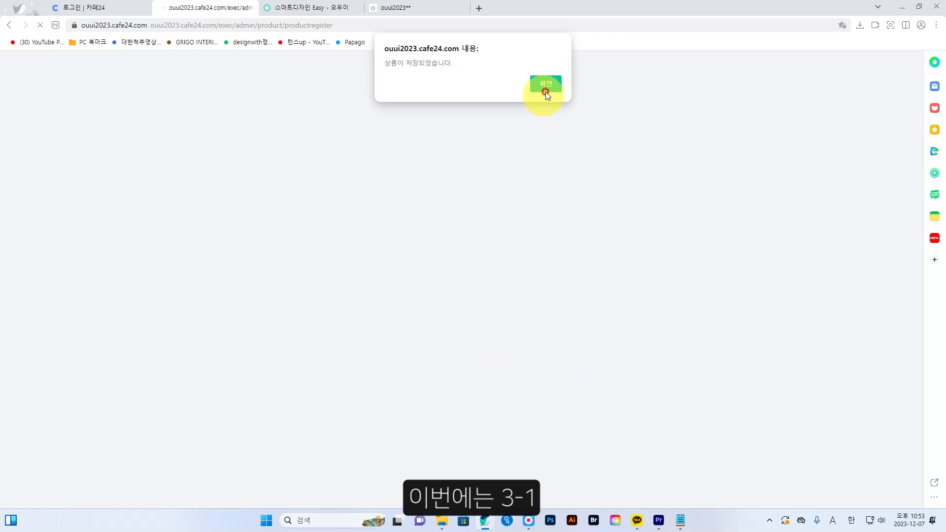
{"action": "left_click", "coordinate": [546, 85]}
{"action": "scroll", "coordinate": [663, 257], "scroll_direction": "down", "scroll_amount": 2}
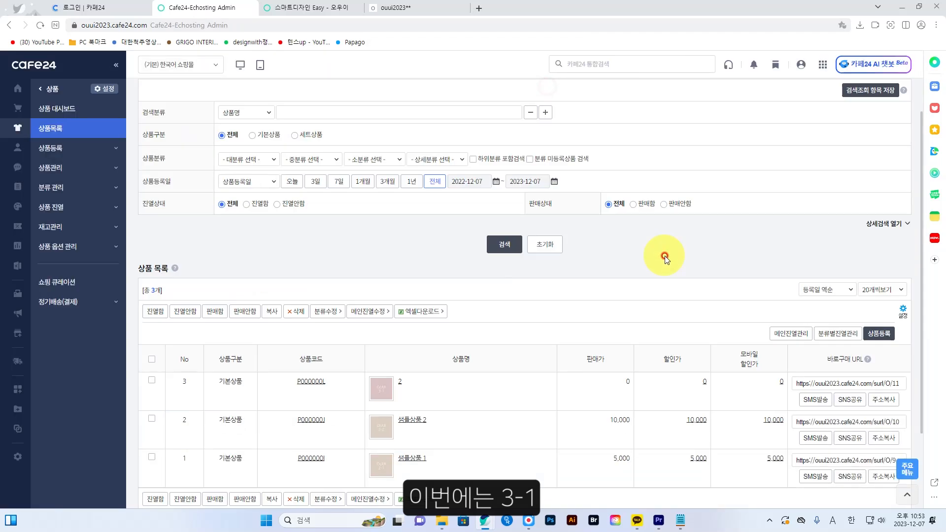
{"action": "scroll", "coordinate": [665, 258], "scroll_direction": "down", "scroll_amount": 1}
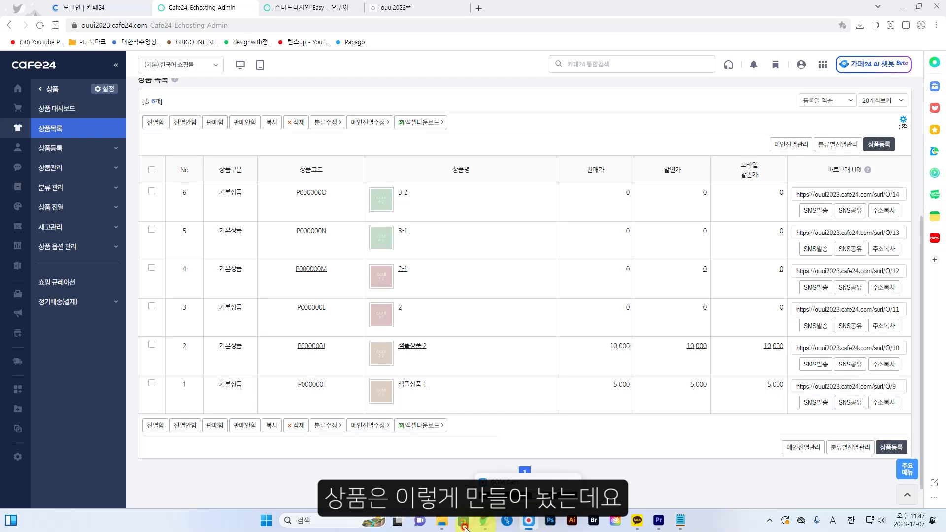
Compare the main display settings of products 3-1 and 2 side by side in their edit windows, then minimize both
{"action": "left_click", "coordinate": [483, 521]}
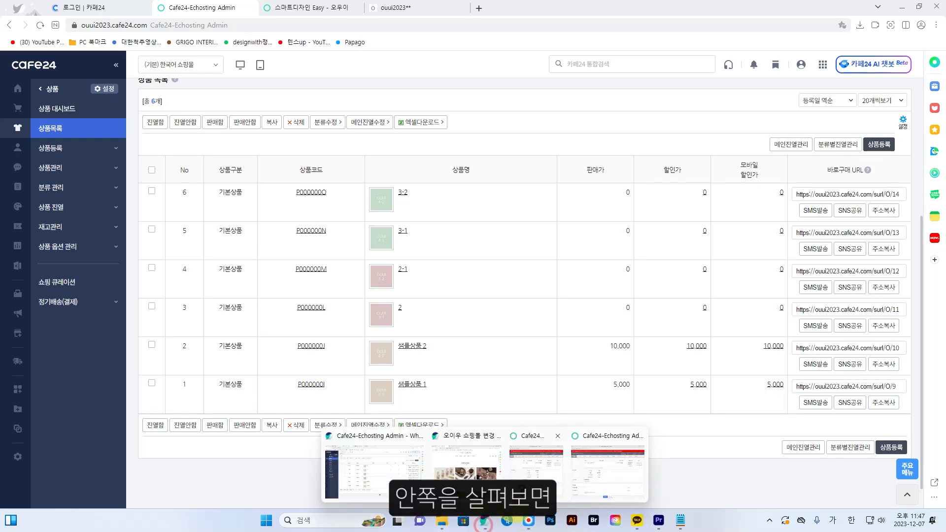
{"action": "left_click", "coordinate": [538, 431]}
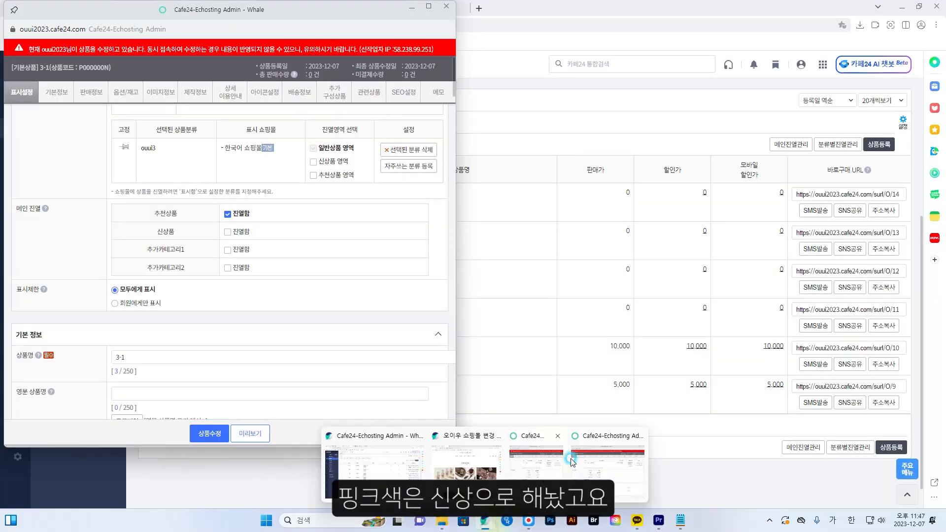
{"action": "left_click", "coordinate": [596, 446]}
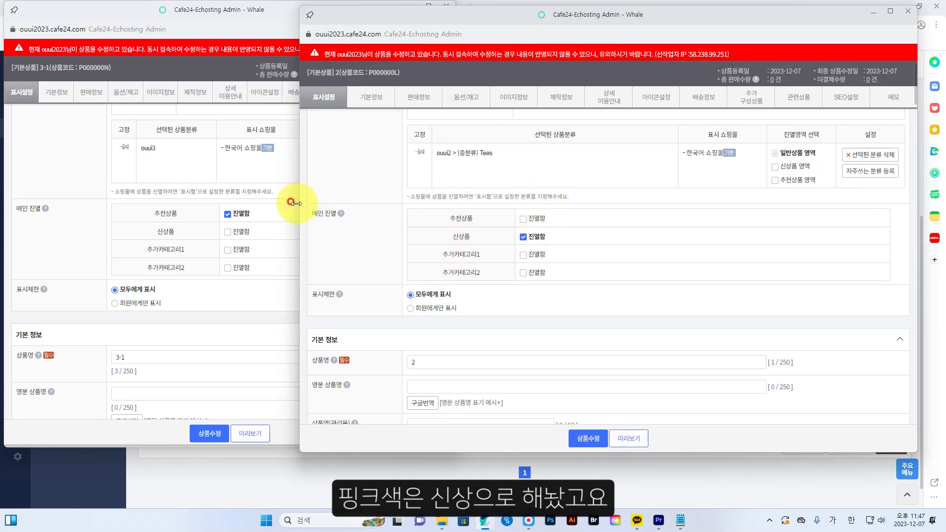
{"action": "left_click_drag", "start_coordinate": [294, 202], "coordinate": [461, 200]}
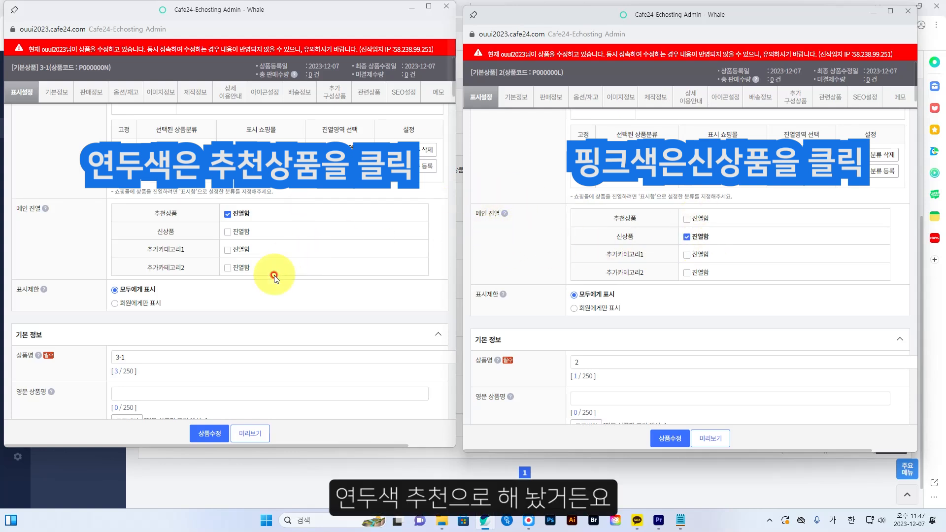
{"action": "left_click", "coordinate": [229, 221]}
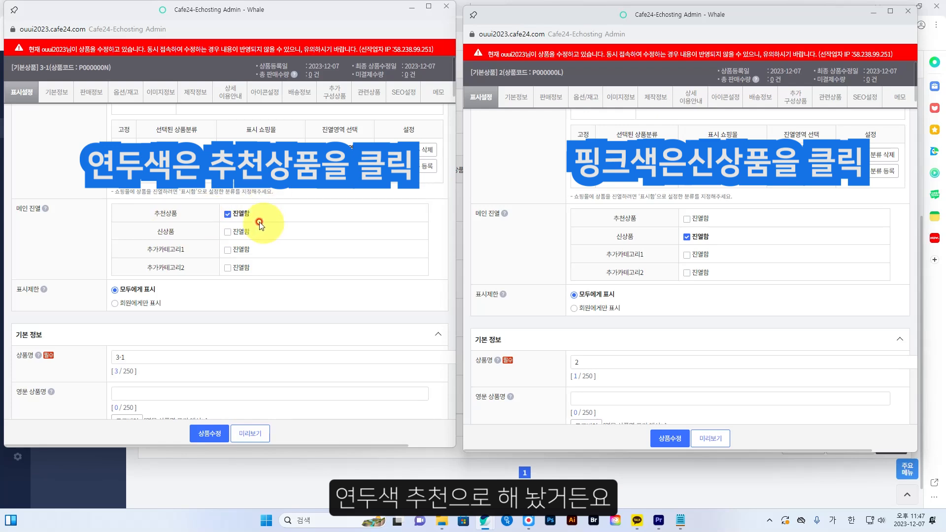
{"action": "left_click", "coordinate": [407, 8]}
{"action": "left_click", "coordinate": [873, 15]}
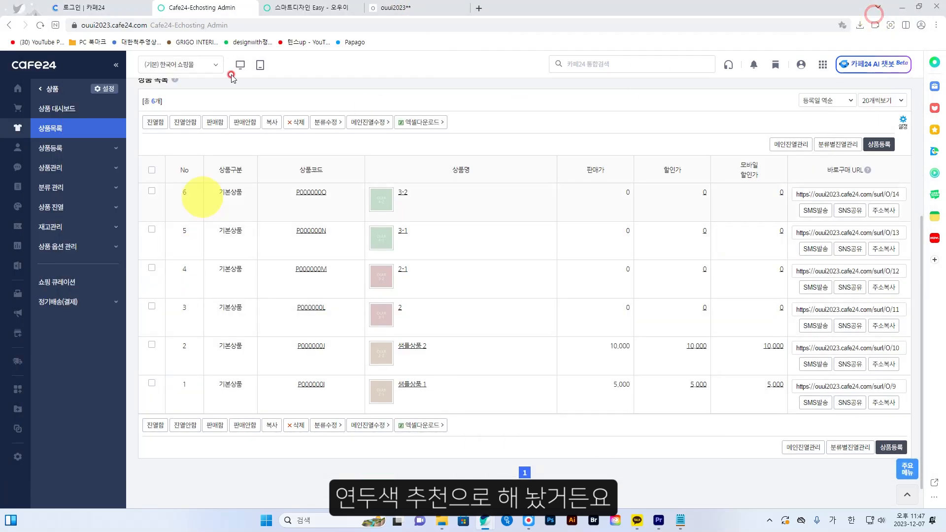
In the main page design, rename the first OUUI! SELLER category 새로운 카테고리11 and apply the 추천상품 classification to it
{"action": "left_click", "coordinate": [302, 8]}
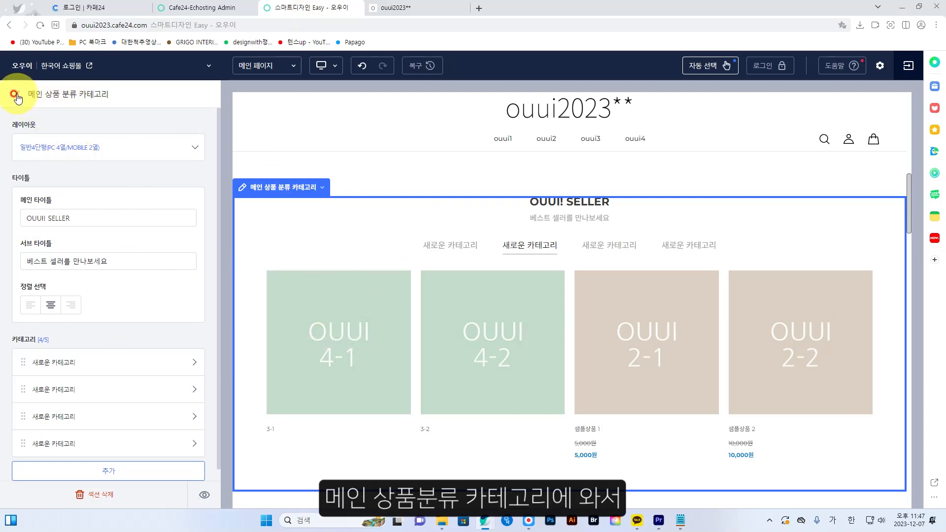
{"action": "left_click", "coordinate": [70, 362]}
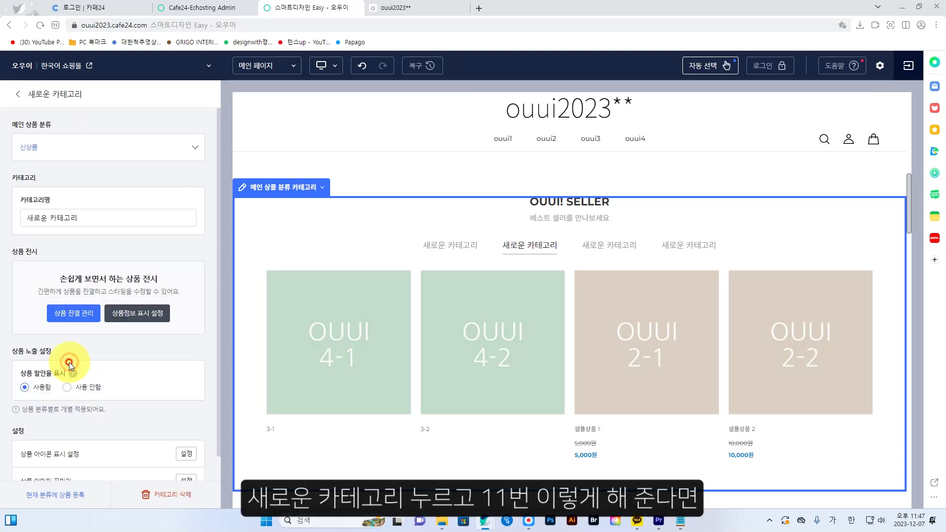
{"action": "left_click", "coordinate": [89, 219]}
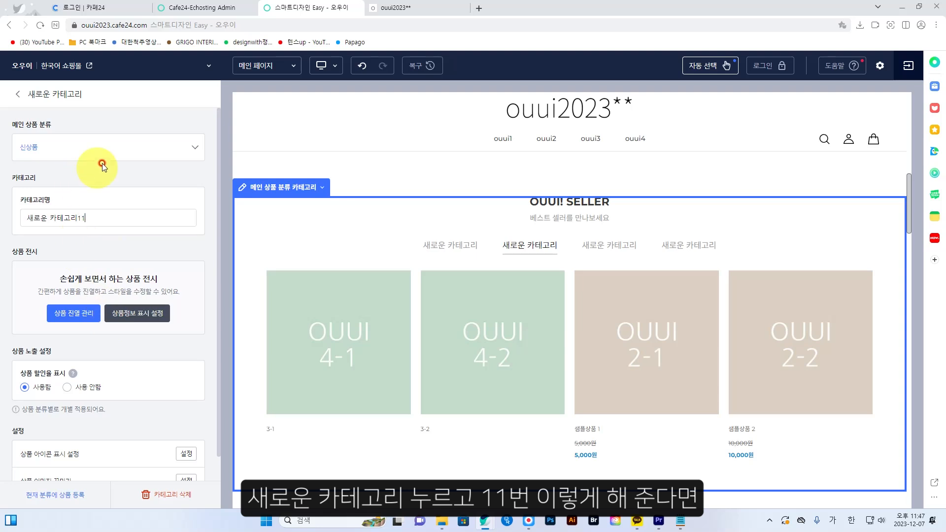
{"action": "left_click", "coordinate": [169, 150]}
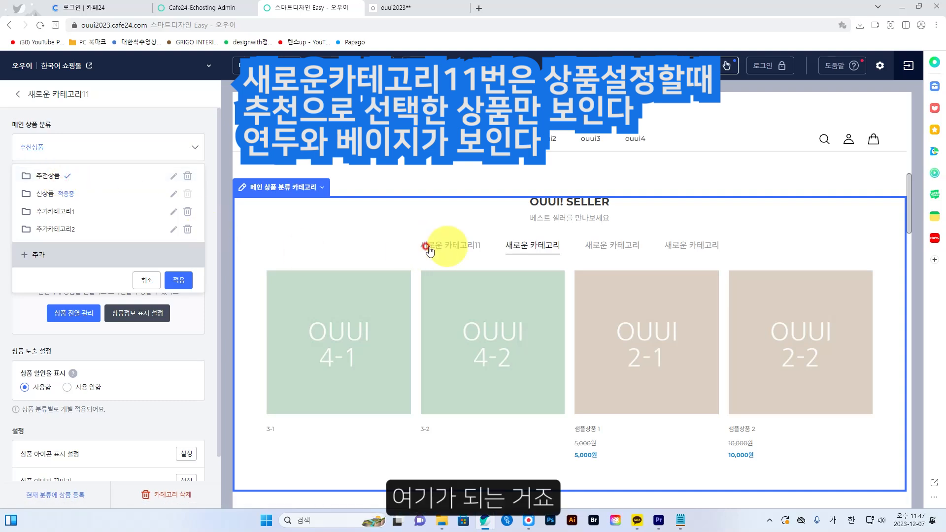
{"action": "left_click", "coordinate": [179, 283]}
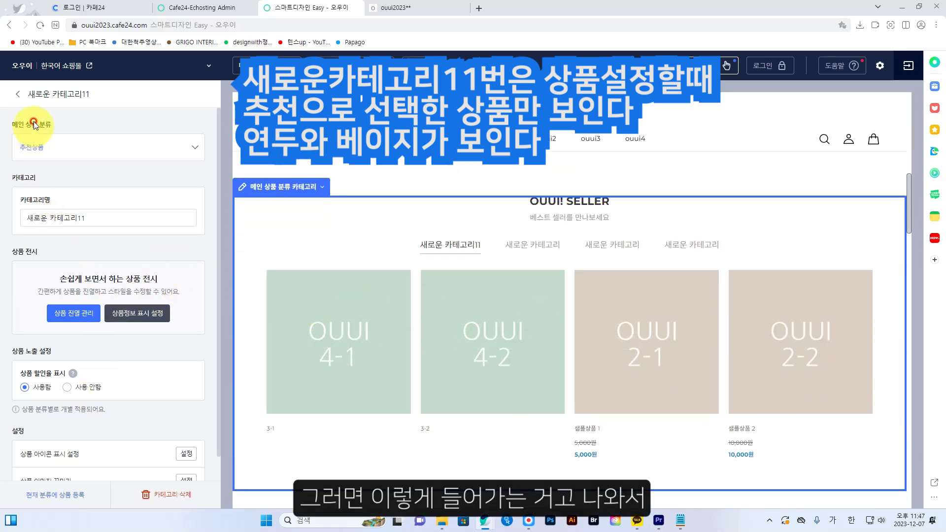
Rename the second OUUI! SELLER category 새로운 카테고리22 and apply the 신상품 classification to it
{"action": "left_click", "coordinate": [19, 101]}
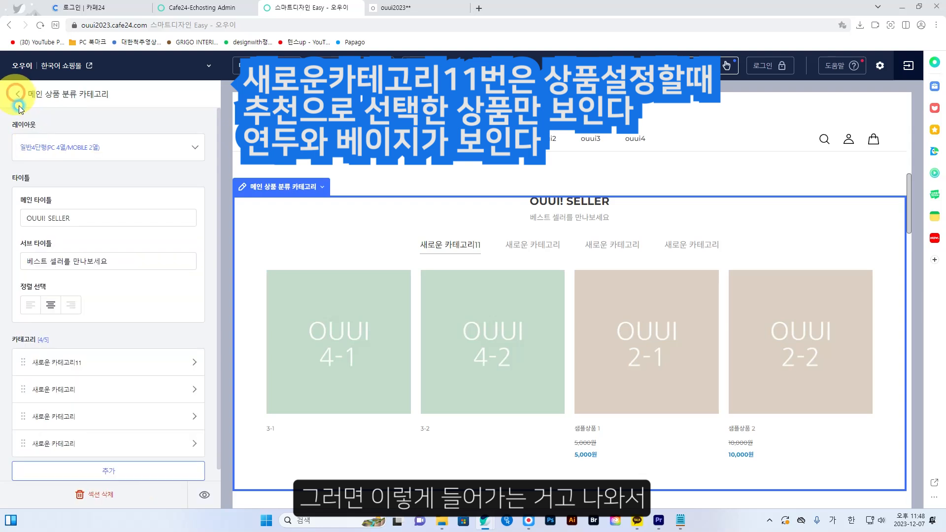
{"action": "left_click", "coordinate": [84, 390]}
{"action": "left_click", "coordinate": [94, 216]}
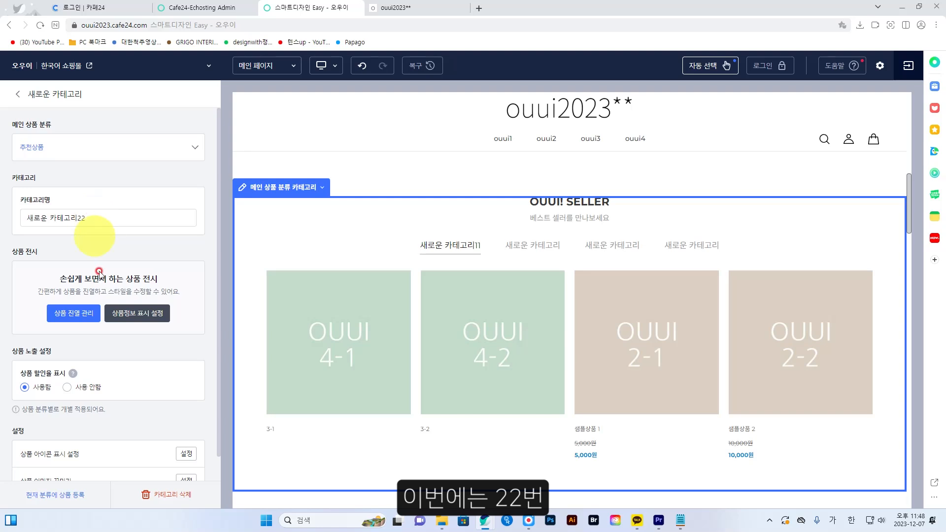
{"action": "left_click", "coordinate": [102, 153]}
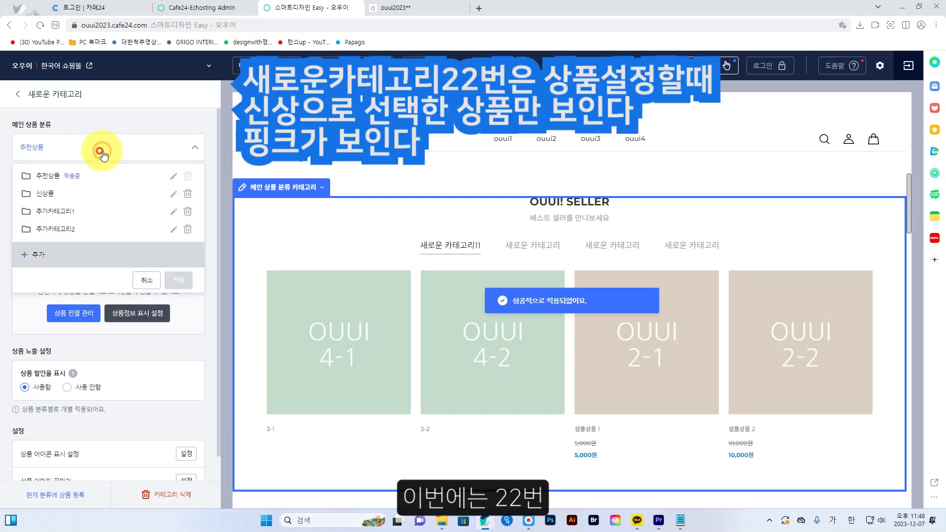
{"action": "left_click", "coordinate": [63, 194]}
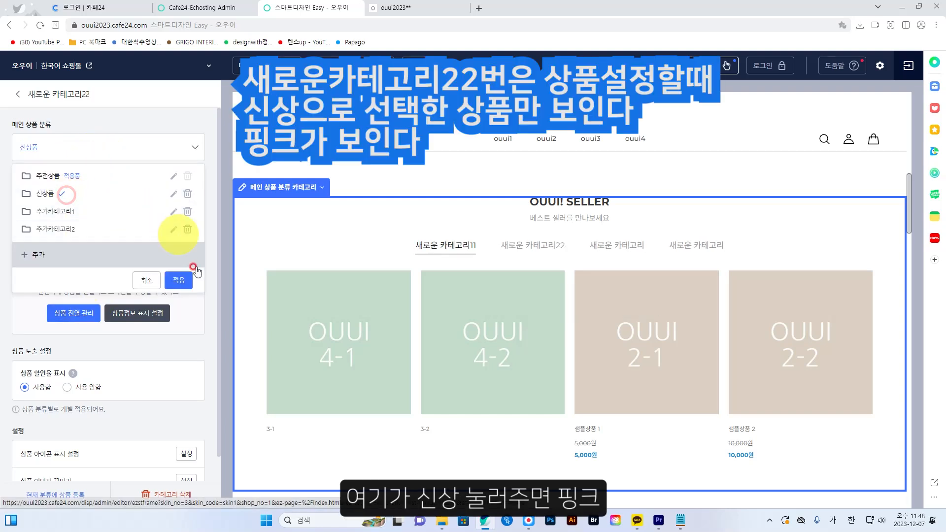
{"action": "left_click", "coordinate": [180, 280]}
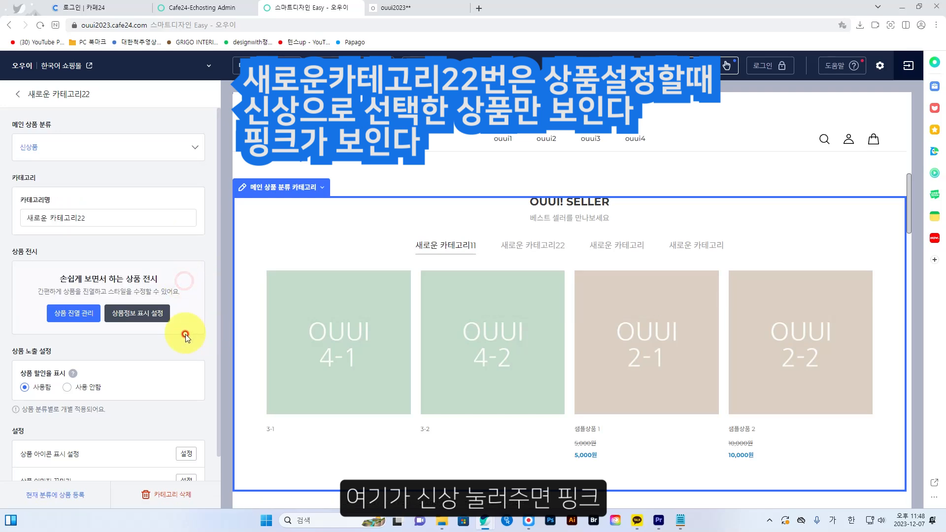
{"action": "mouse_move", "coordinate": [514, 343]}
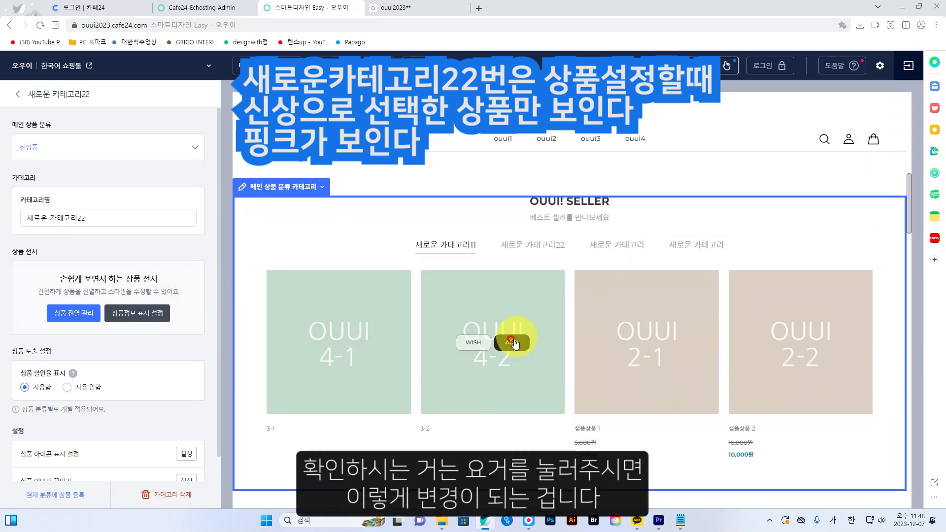
Preview the 새로운 카테고리22 products and check the main product classification options without changing the selection
{"action": "left_click", "coordinate": [539, 246]}
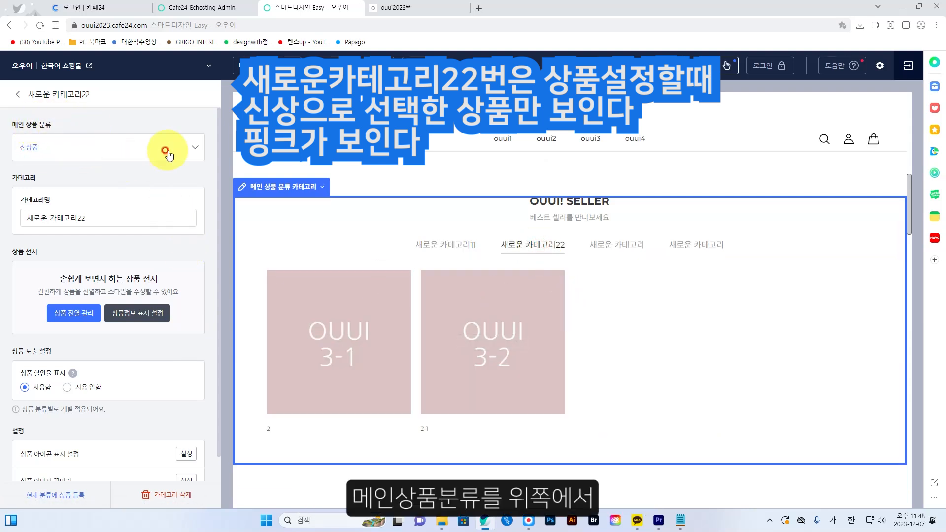
{"action": "left_click", "coordinate": [188, 148]}
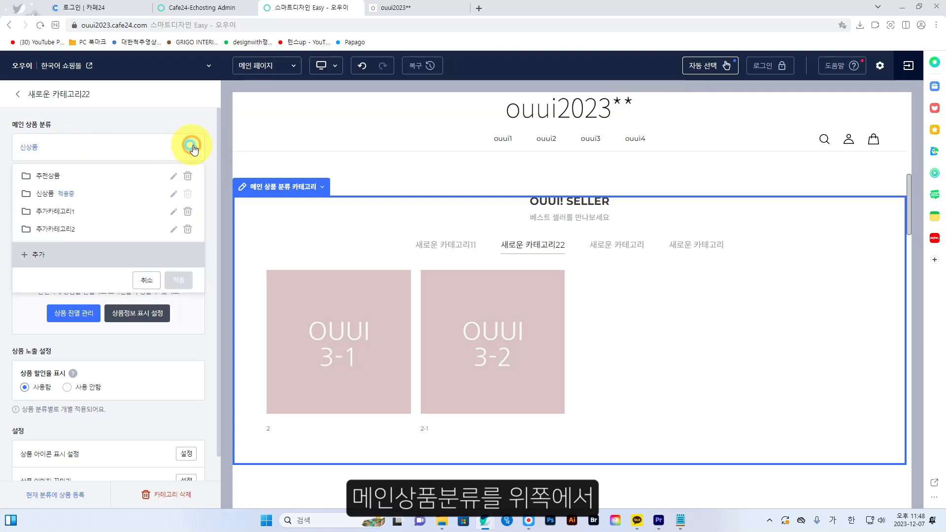
{"action": "left_click", "coordinate": [131, 123]}
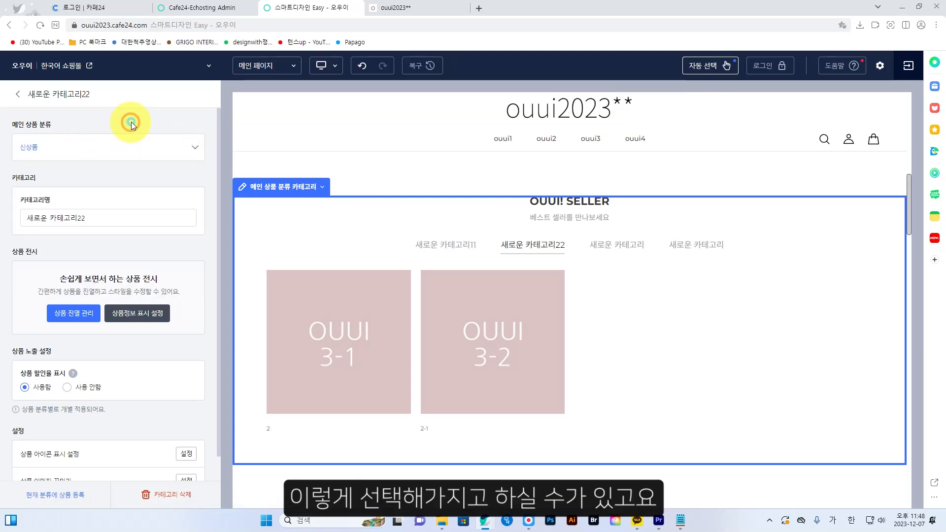
In the product display management of 새로운 카테고리11, deselect products 3-2 and 3-1, keeping only 샘플상품 1 and 샘플상품 2, and apply
{"action": "left_click", "coordinate": [16, 93]}
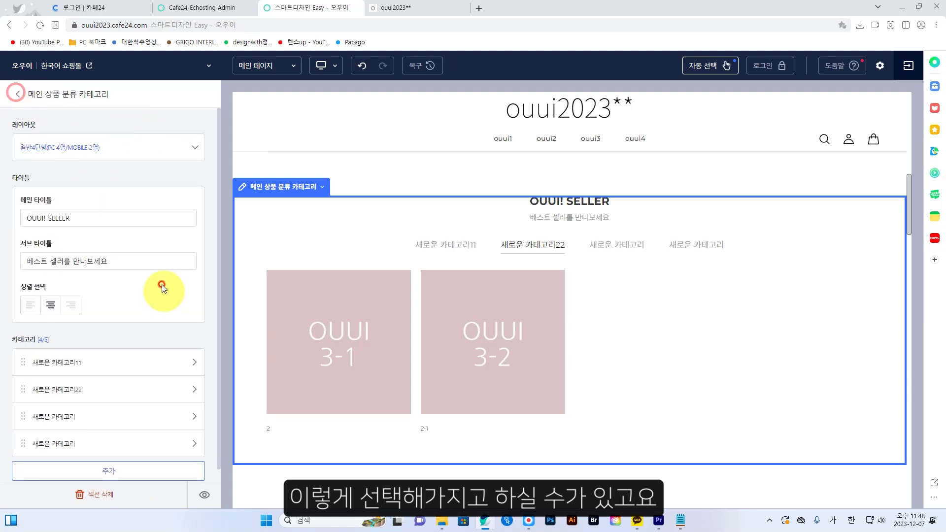
{"action": "left_click", "coordinate": [120, 359]}
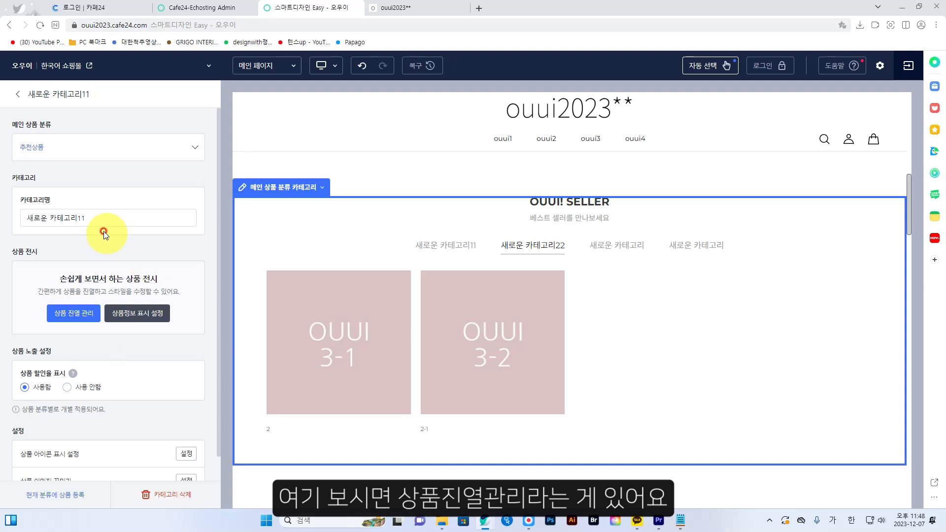
{"action": "left_click", "coordinate": [78, 315]}
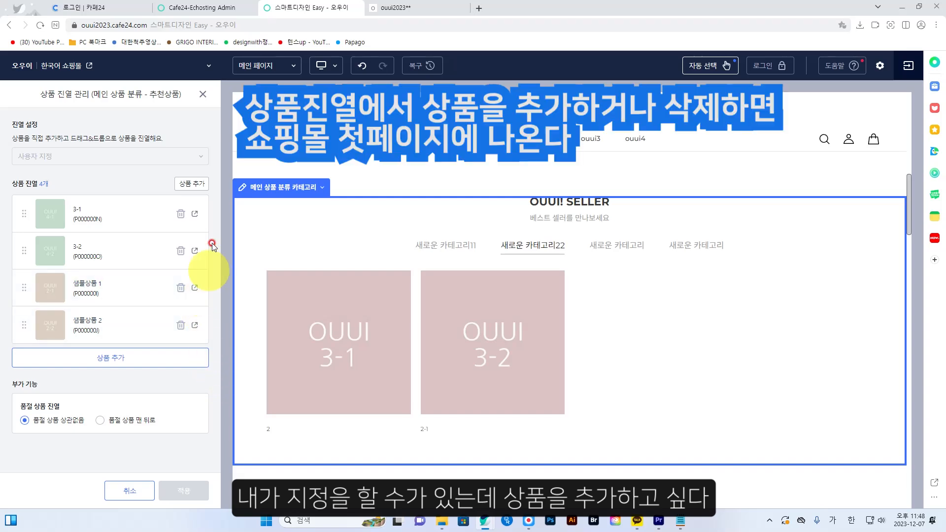
{"action": "left_click", "coordinate": [194, 186]}
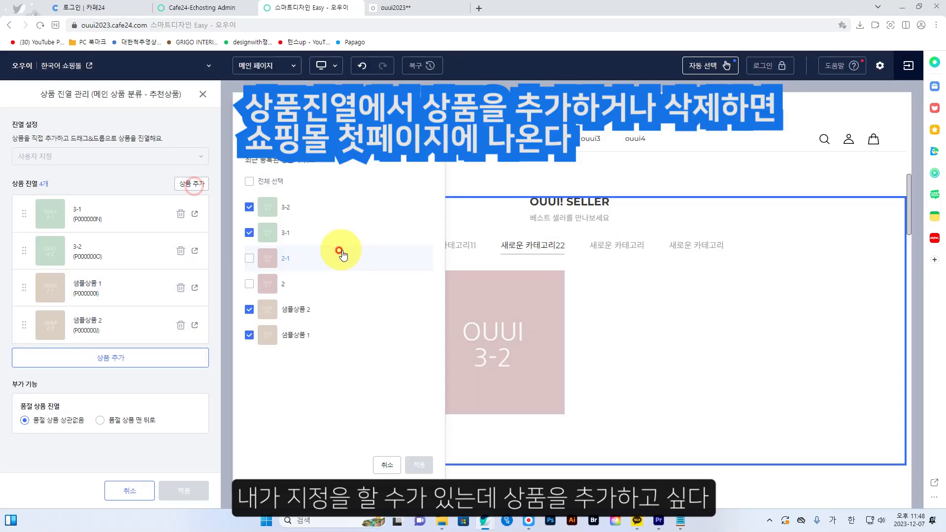
{"action": "left_click", "coordinate": [249, 211]}
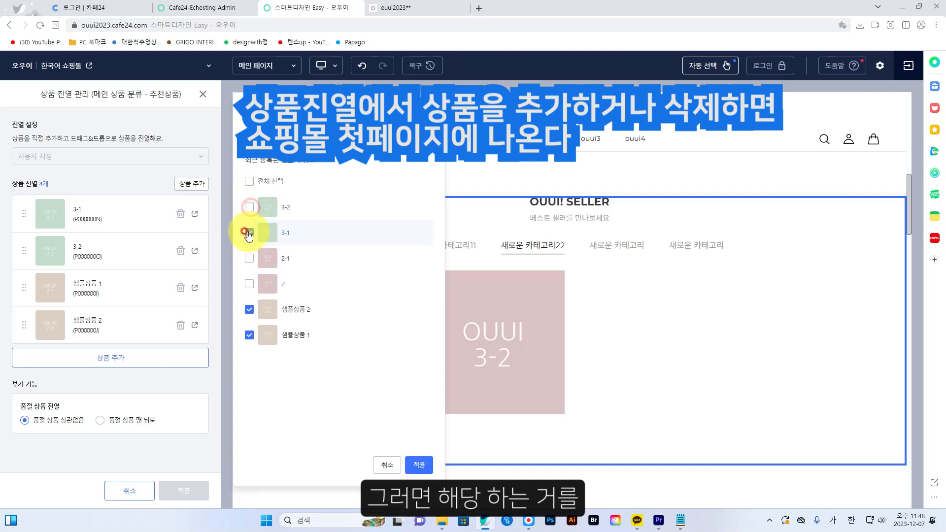
{"action": "left_click", "coordinate": [249, 233]}
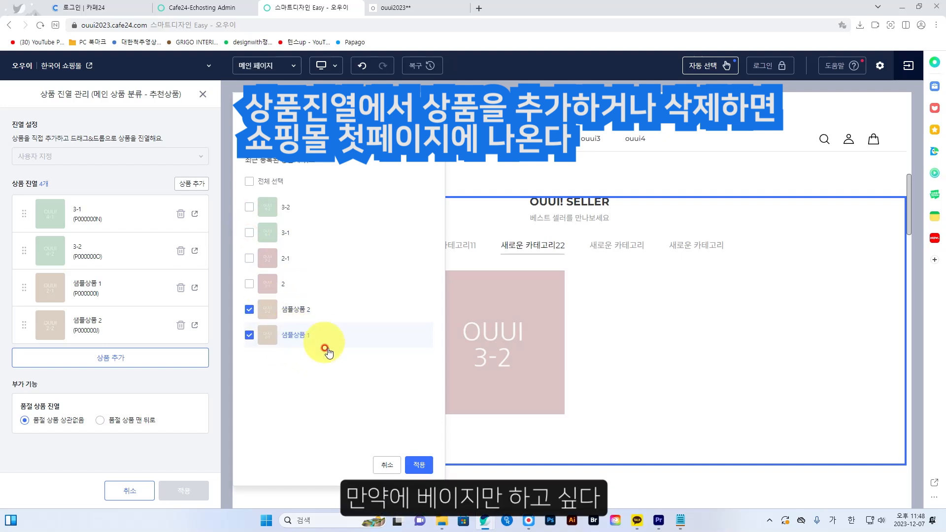
{"action": "left_click", "coordinate": [426, 467]}
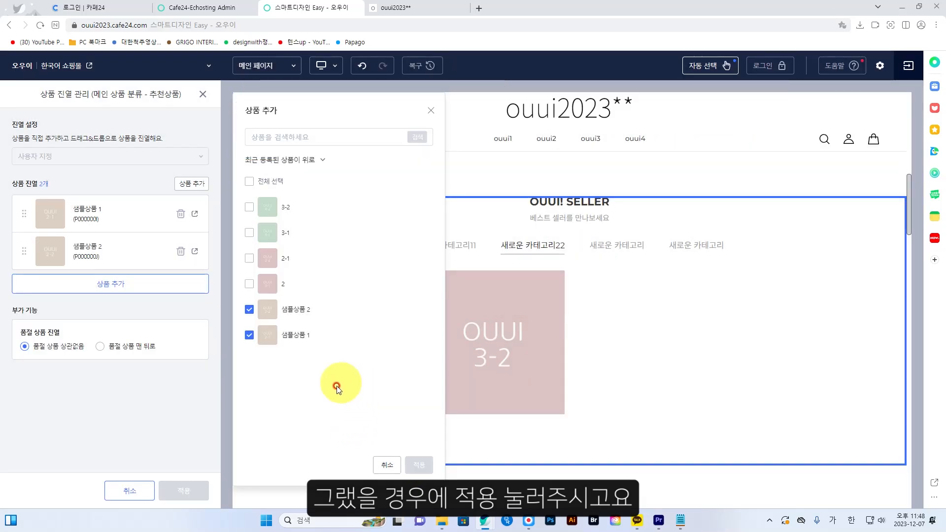
{"action": "left_click", "coordinate": [427, 110]}
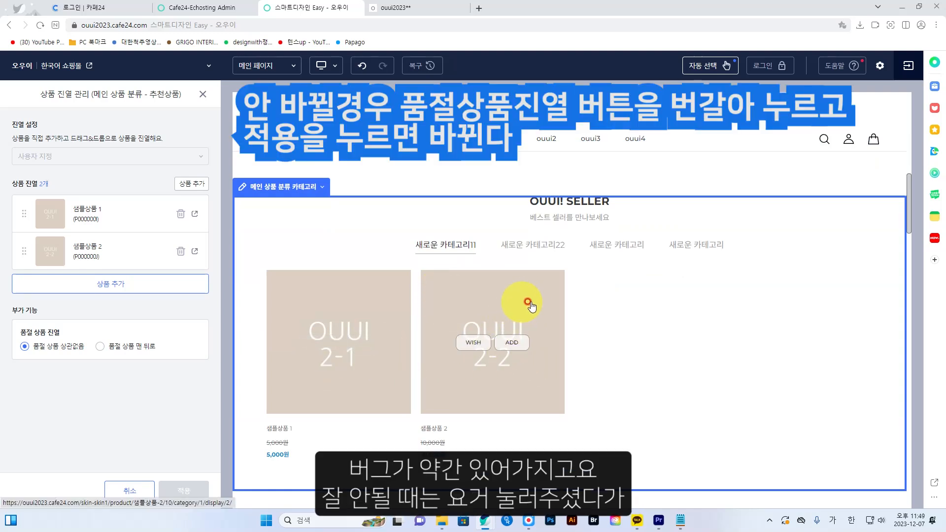
Switch the sold-out product display to 품절 상품 맨 뒤로 and back to 품절 상품 상관없음, apply it and close the display management
{"action": "left_click", "coordinate": [101, 347]}
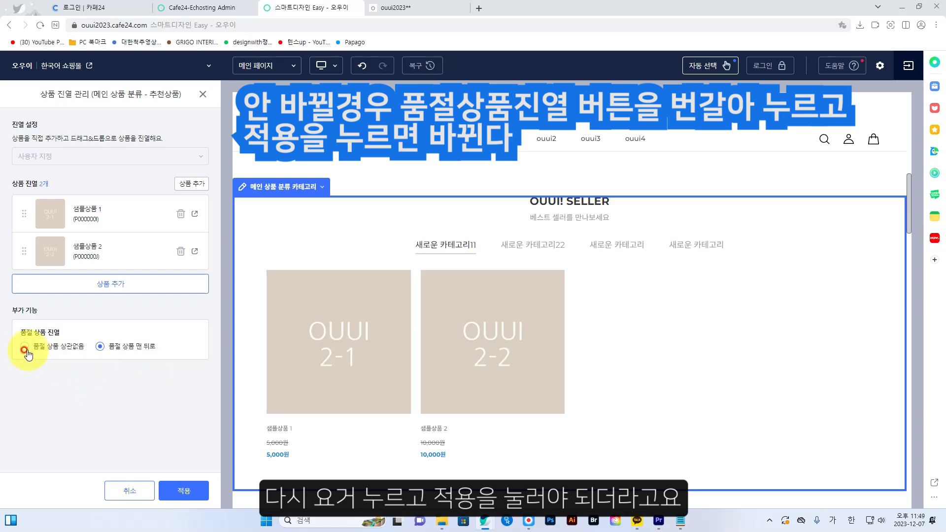
{"action": "left_click", "coordinate": [175, 492]}
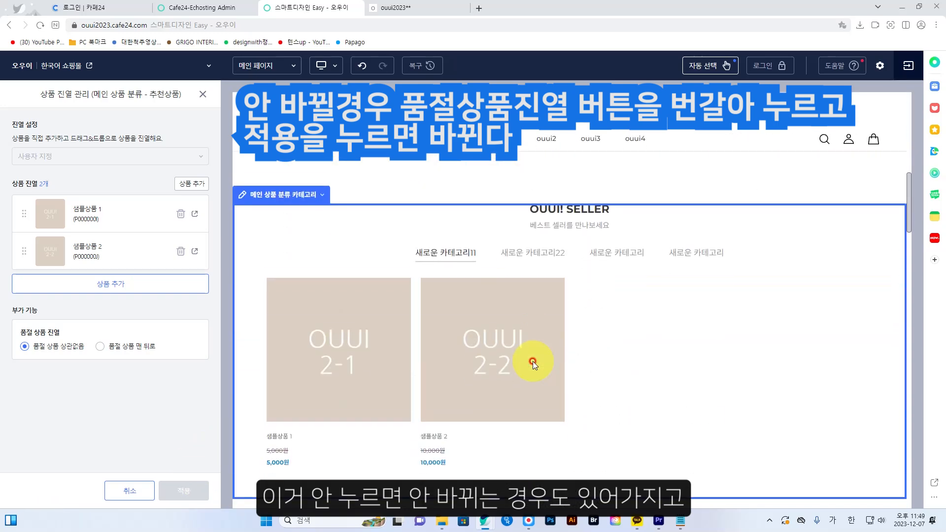
{"action": "left_click", "coordinate": [201, 95]}
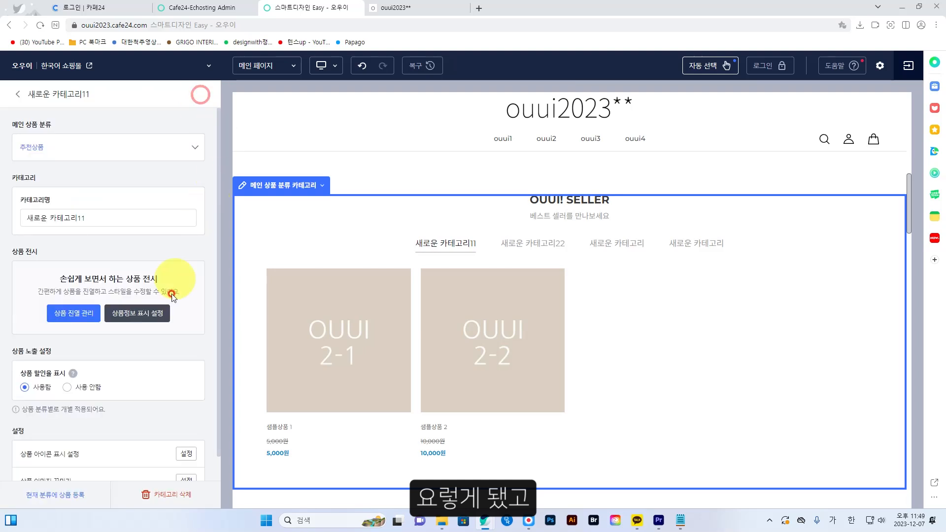
Open the settings of 새로운 카테고리22 and compare the products of the first two category tabs in the preview
{"action": "left_click", "coordinate": [18, 97]}
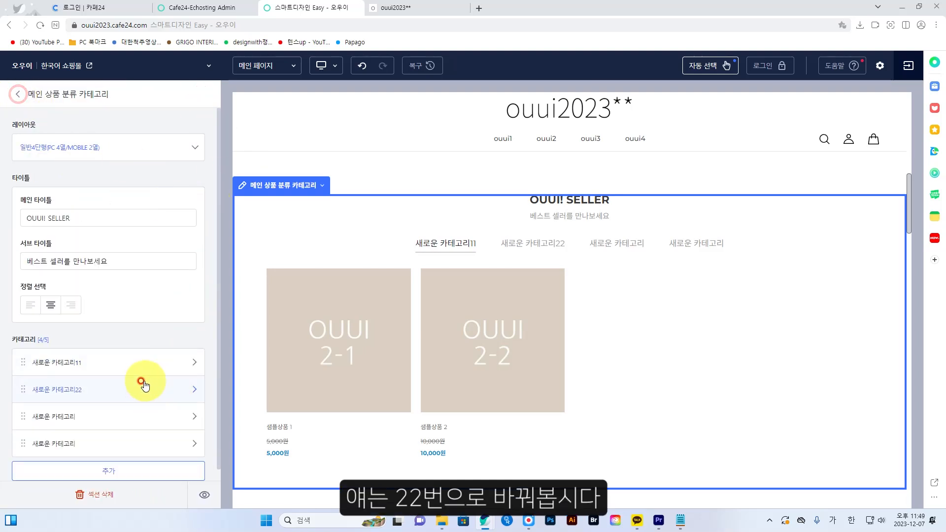
{"action": "left_click", "coordinate": [114, 385]}
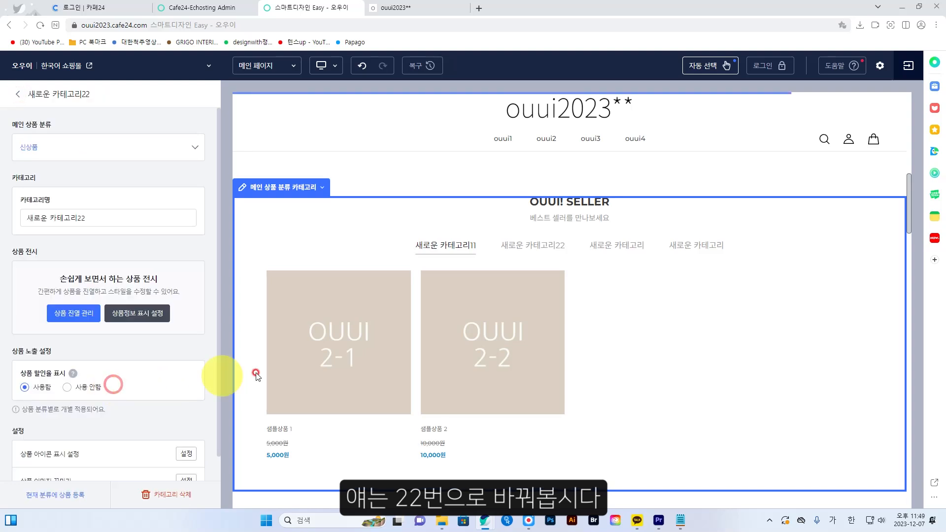
{"action": "left_click", "coordinate": [524, 245]}
{"action": "left_click", "coordinate": [459, 246]}
{"action": "left_click", "coordinate": [526, 247]}
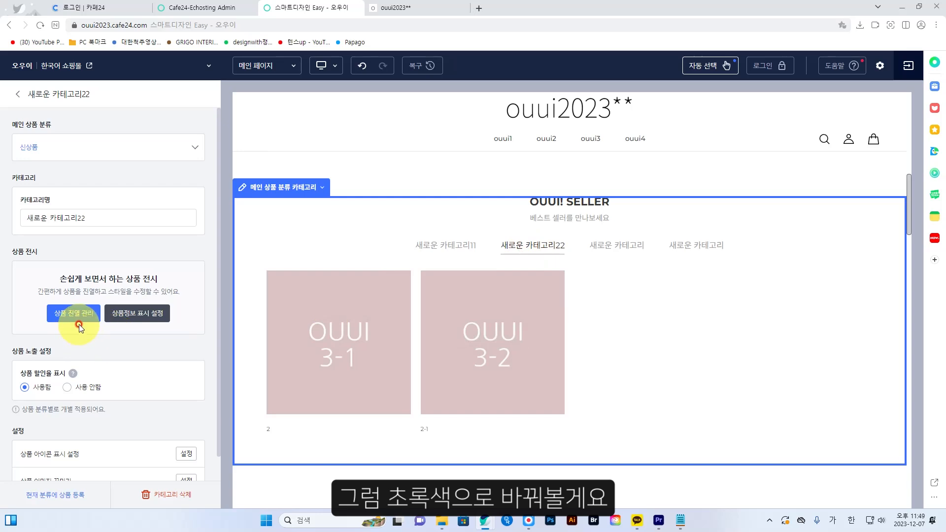
In the product display management of 새로운 카테고리22, replace products 2-1 and 2 with 3-1 and 3-2 and apply
{"action": "left_click", "coordinate": [75, 314]}
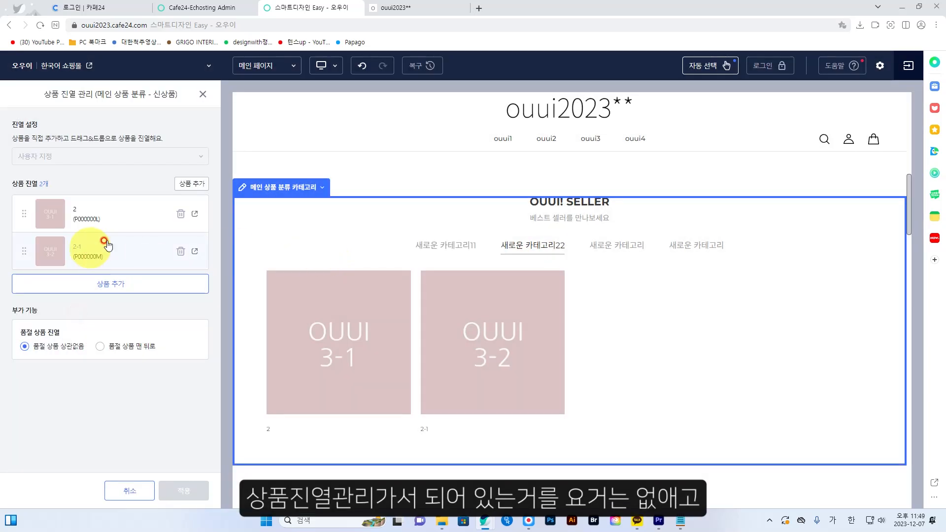
{"action": "left_click", "coordinate": [186, 191]}
{"action": "left_click", "coordinate": [241, 261]}
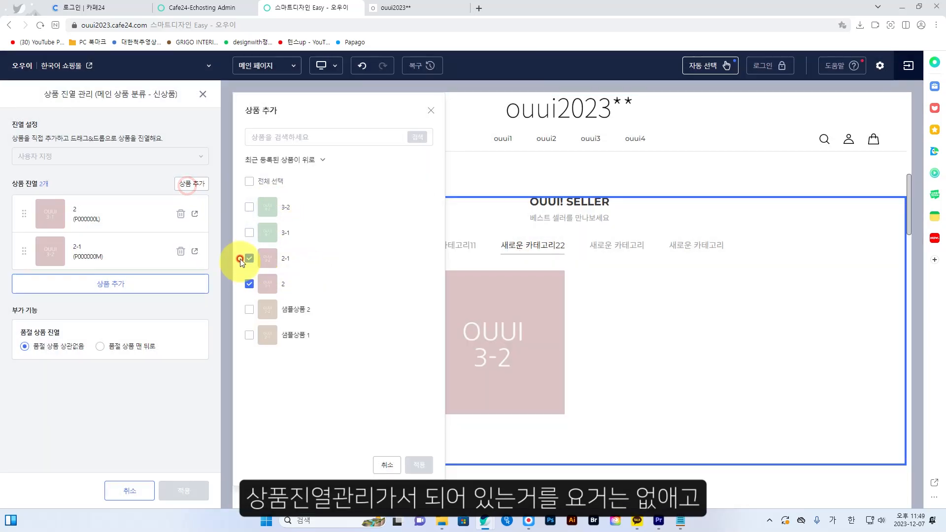
{"action": "left_click", "coordinate": [249, 284]}
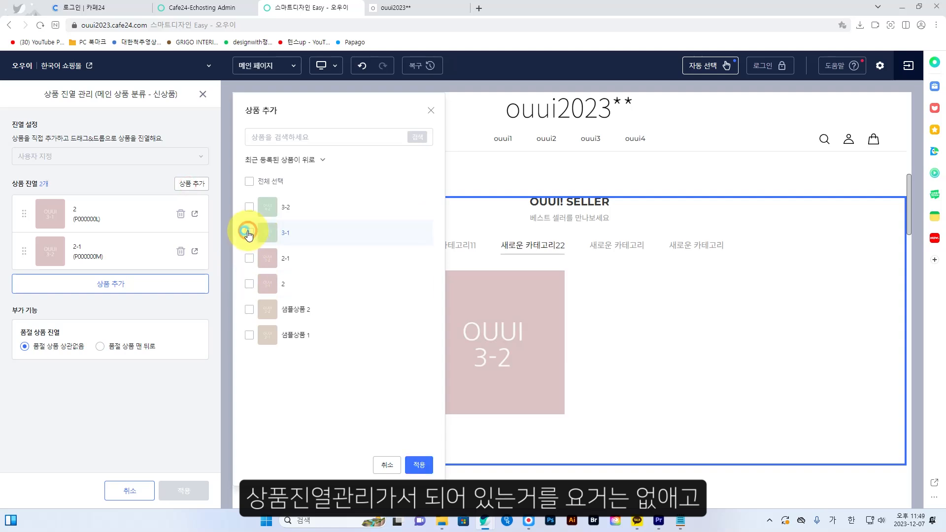
{"action": "left_click", "coordinate": [249, 233]}
{"action": "left_click", "coordinate": [249, 207]}
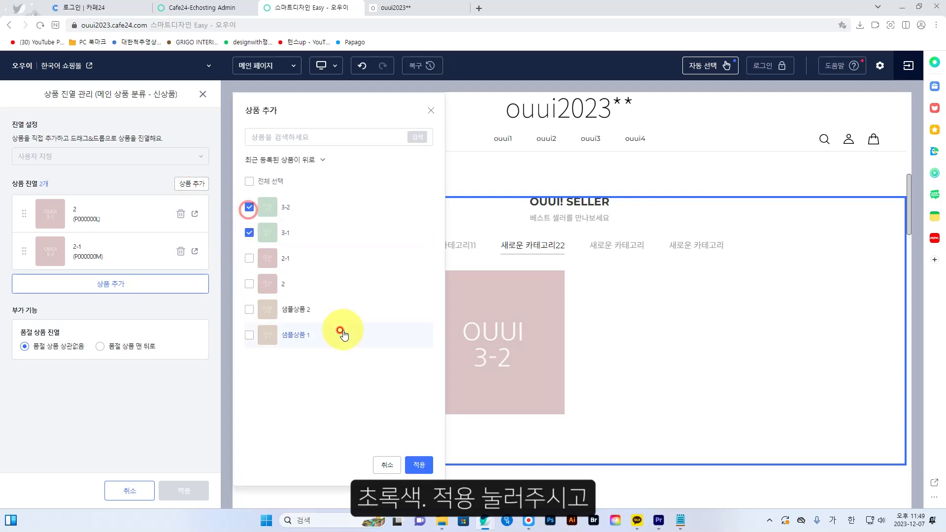
{"action": "left_click", "coordinate": [419, 464]}
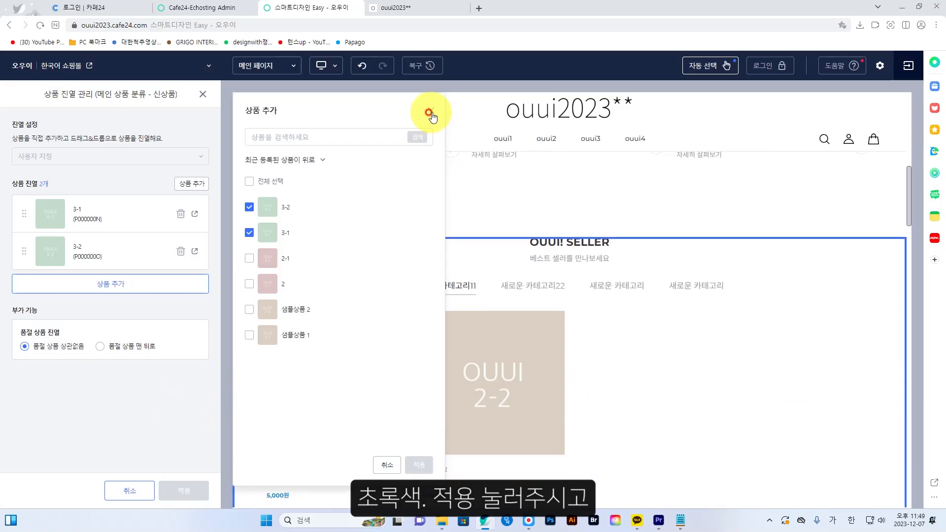
{"action": "left_click", "coordinate": [430, 114]}
Alternate between the 새로운 카테고리11 and 새로운 카테고리22 tabs in the preview to check their displayed products
{"action": "left_click", "coordinate": [528, 246]}
{"action": "left_click", "coordinate": [460, 246]}
{"action": "left_click", "coordinate": [531, 247]}
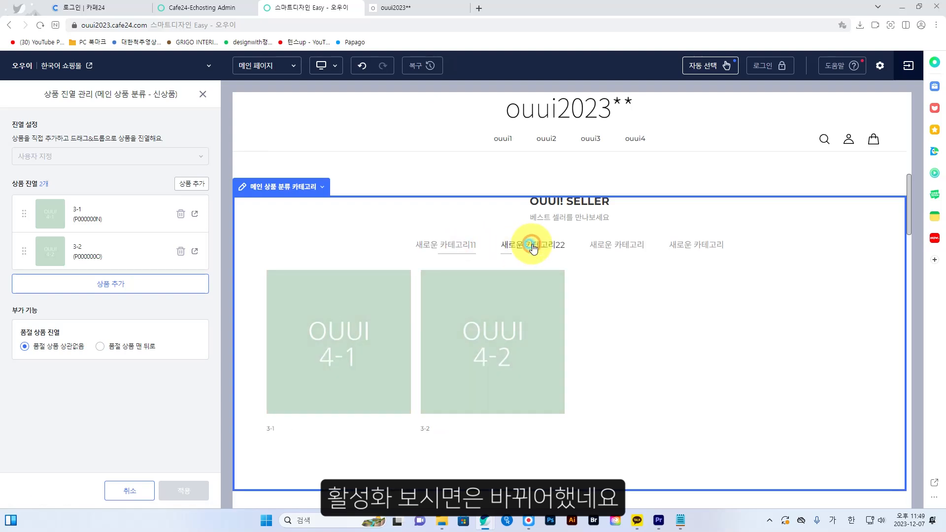
{"action": "left_click", "coordinate": [470, 248]}
{"action": "left_click", "coordinate": [495, 245]}
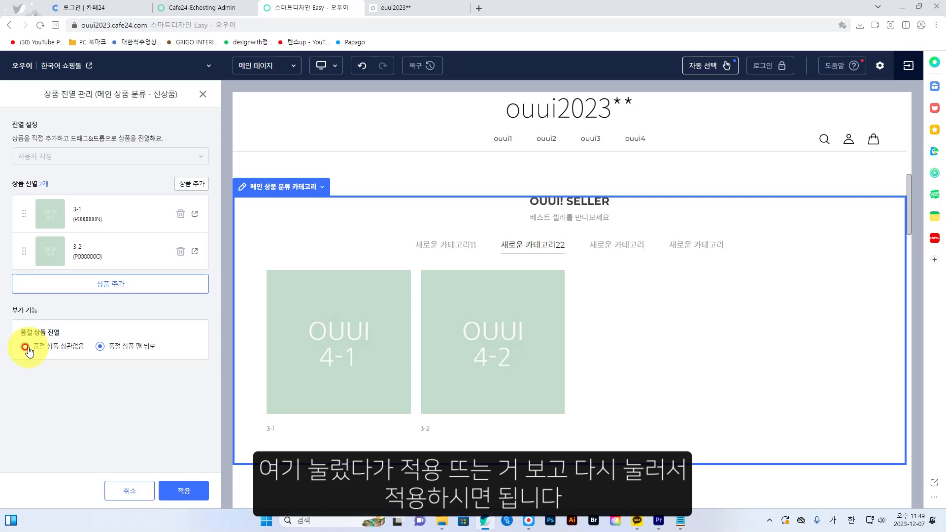
Reapply 품절 상품 상관없음 to the 신상품 display after toggling it, and return to the main product category section settings
{"action": "left_click", "coordinate": [176, 491]}
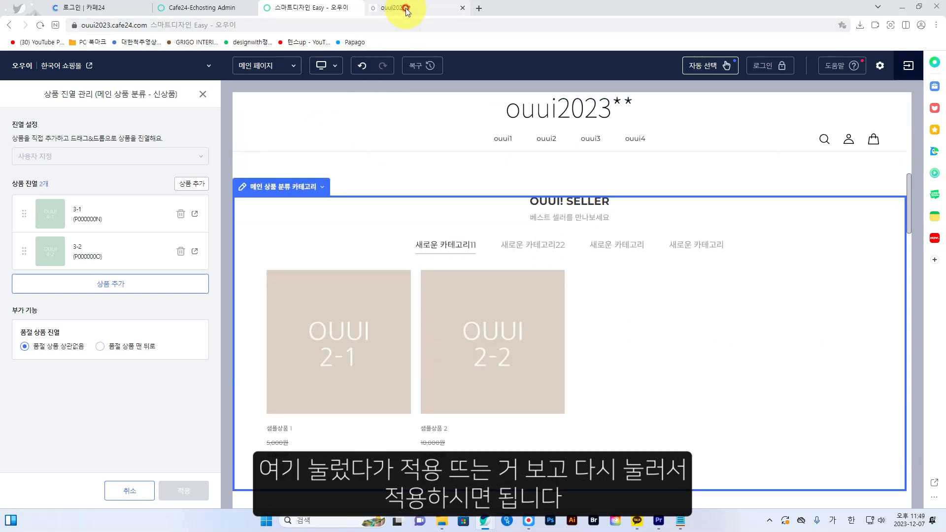
{"action": "left_click", "coordinate": [200, 95]}
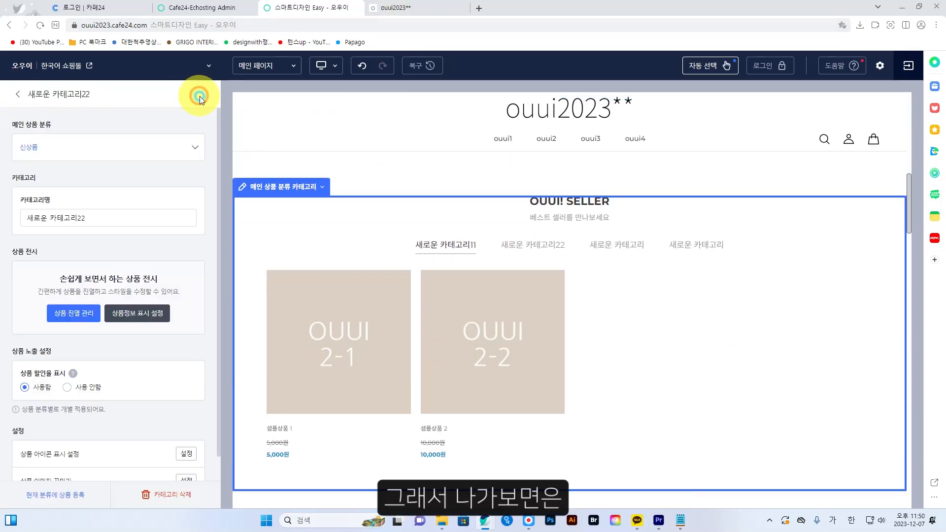
{"action": "left_click", "coordinate": [17, 94]}
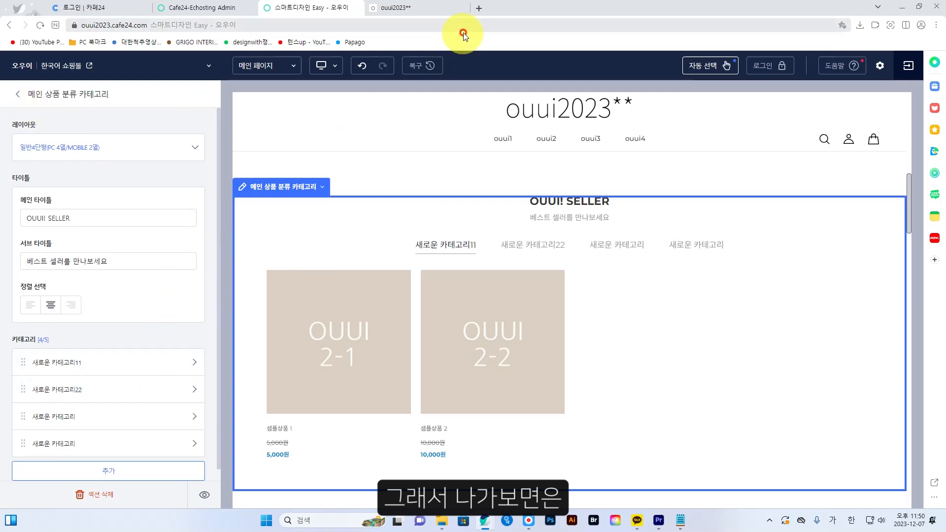
Reload the live storefront and check the products shown under the 새로운 카테고리11 and 새로운 카테고리22 tabs of OUUI! SELLER
{"action": "left_click", "coordinate": [423, 13]}
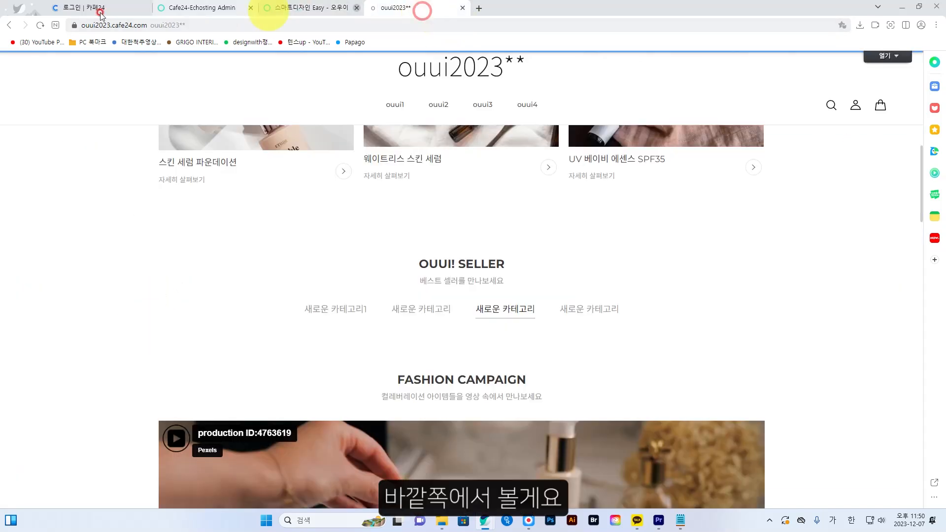
{"action": "left_click", "coordinate": [39, 25]}
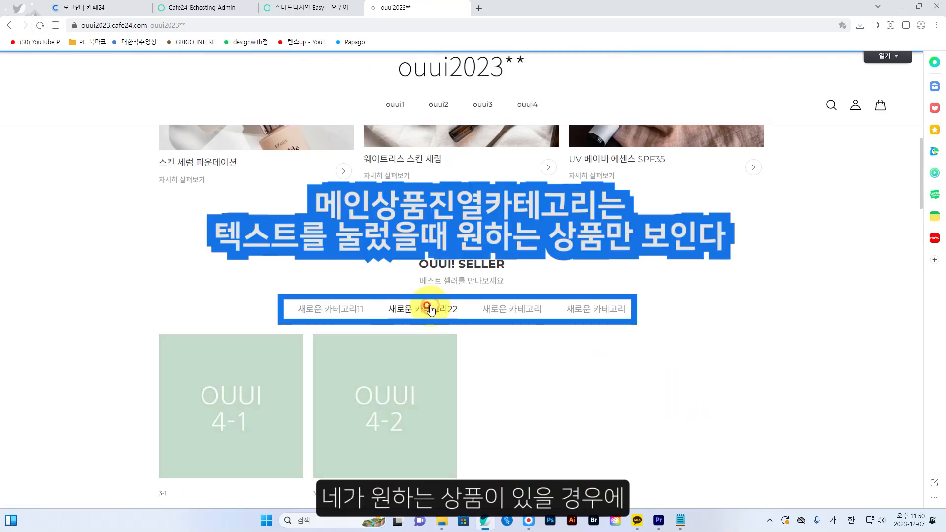
{"action": "left_click", "coordinate": [350, 309]}
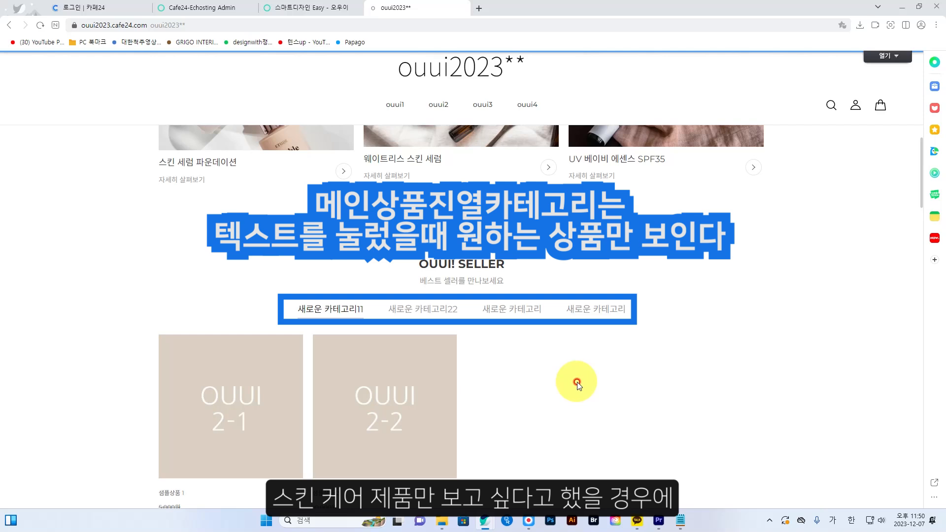
{"action": "scroll", "coordinate": [577, 384], "scroll_direction": "up", "scroll_amount": 1}
{"action": "scroll", "coordinate": [577, 385], "scroll_direction": "down", "scroll_amount": 1}
{"action": "mouse_move", "coordinate": [254, 351]}
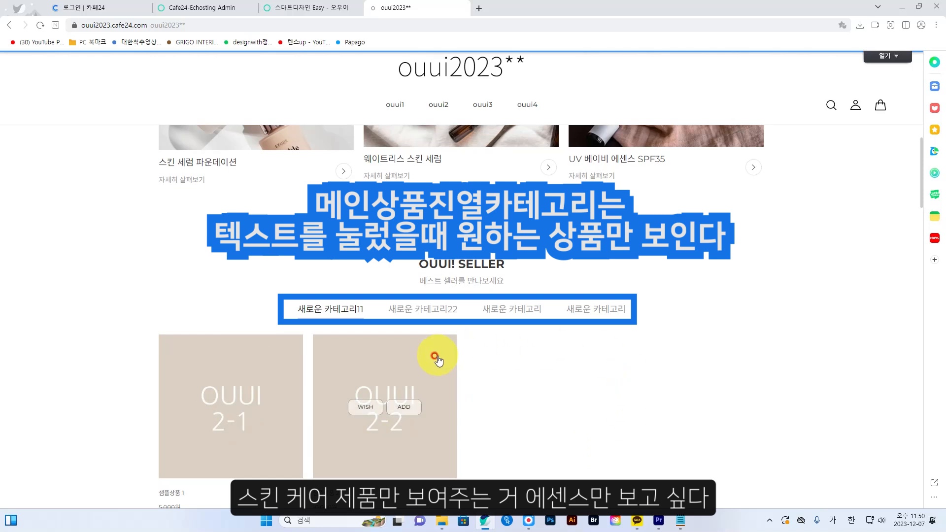
{"action": "mouse_move", "coordinate": [436, 357]}
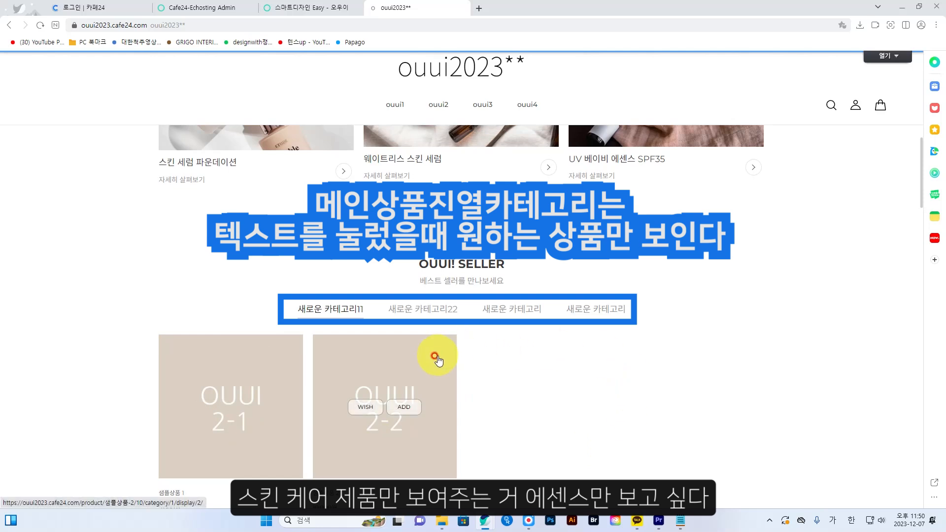
{"action": "left_click", "coordinate": [422, 299]}
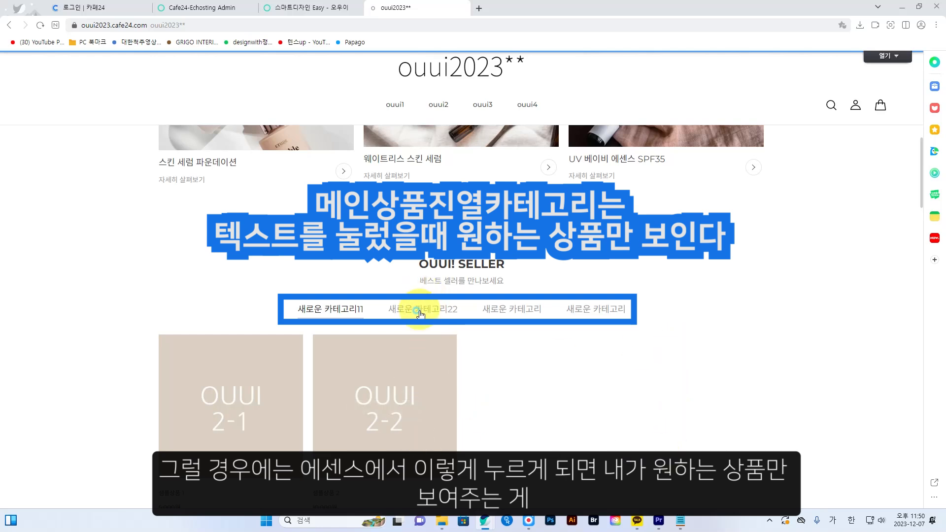
{"action": "left_click", "coordinate": [420, 312]}
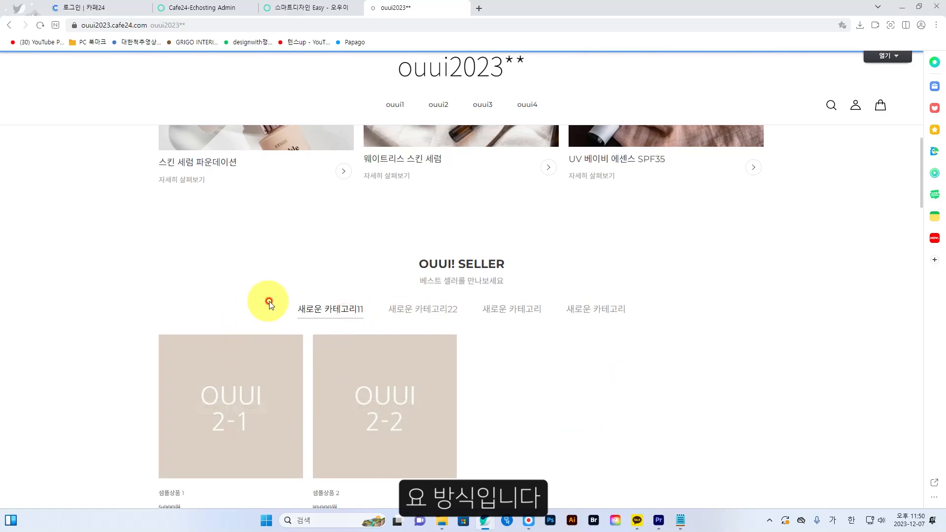
{"action": "scroll", "coordinate": [279, 317], "scroll_direction": "down", "scroll_amount": 4}
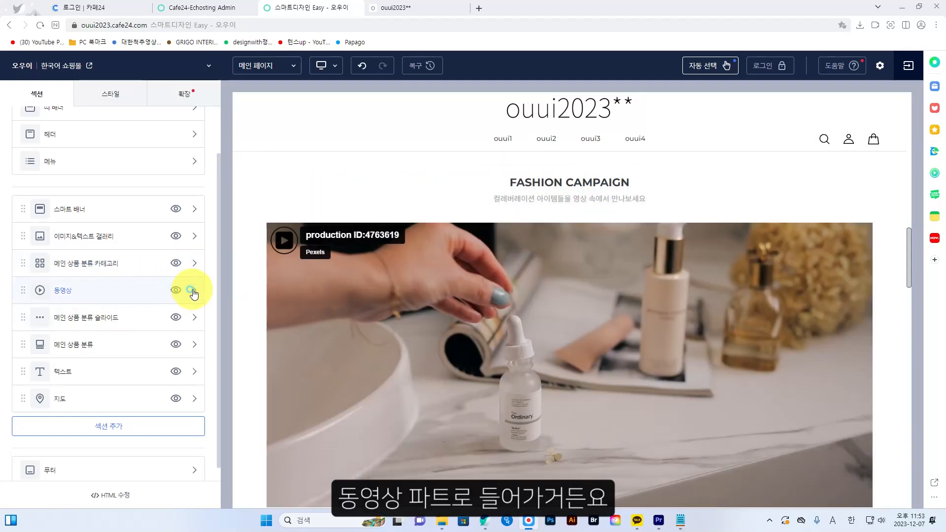
Open the 동영상 section's settings and change its main title to OUUI CAMPAIGN
{"action": "left_click", "coordinate": [193, 293]}
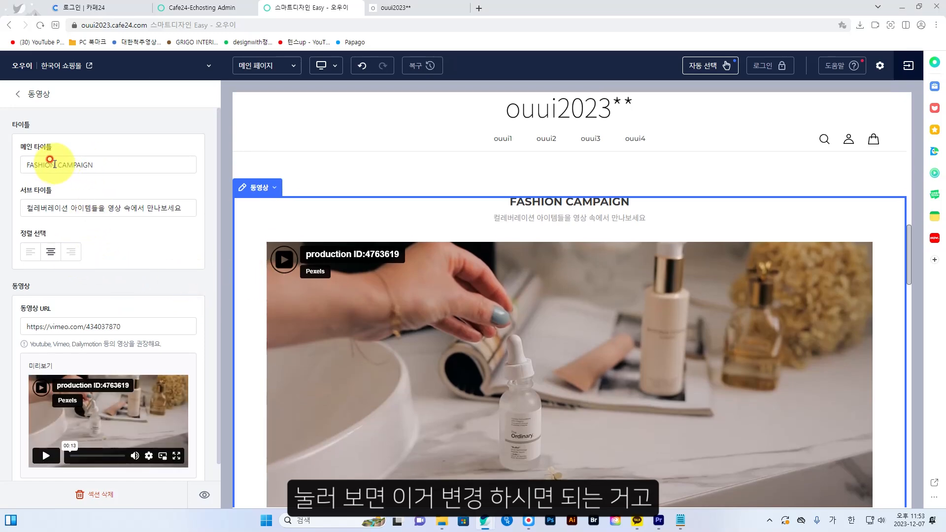
{"action": "left_click_drag", "start_coordinate": [54, 164], "coordinate": [8, 163]}
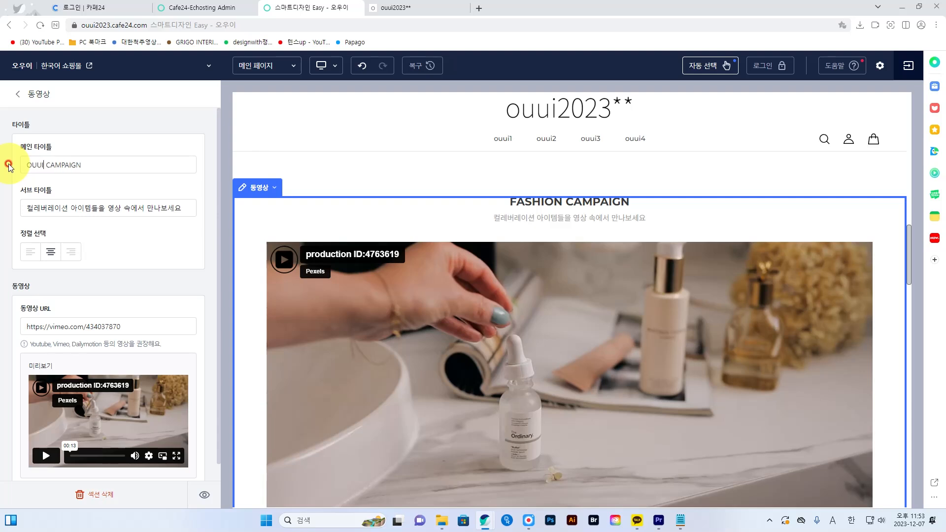
{"action": "left_click", "coordinate": [124, 208]}
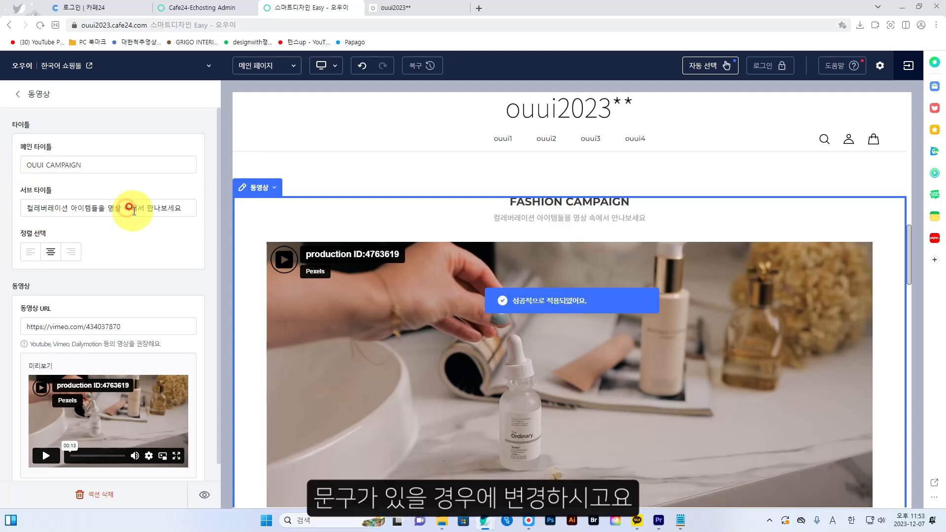
Copy the web address of the New York Jazz Lounge video on YouTube
{"action": "scroll", "coordinate": [144, 255], "scroll_direction": "down", "scroll_amount": 1}
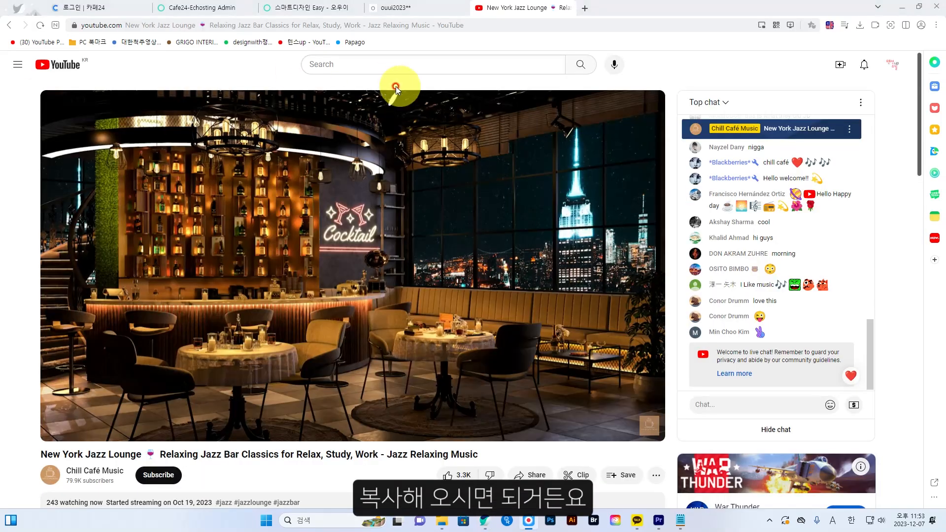
{"action": "left_click", "coordinate": [470, 10]}
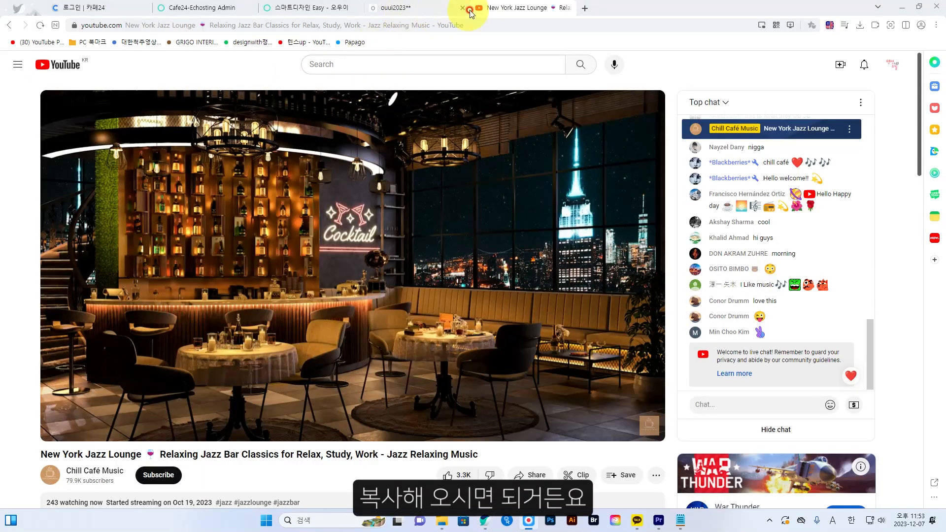
{"action": "left_click", "coordinate": [123, 26]}
{"action": "key", "text": "ctrl+c"}
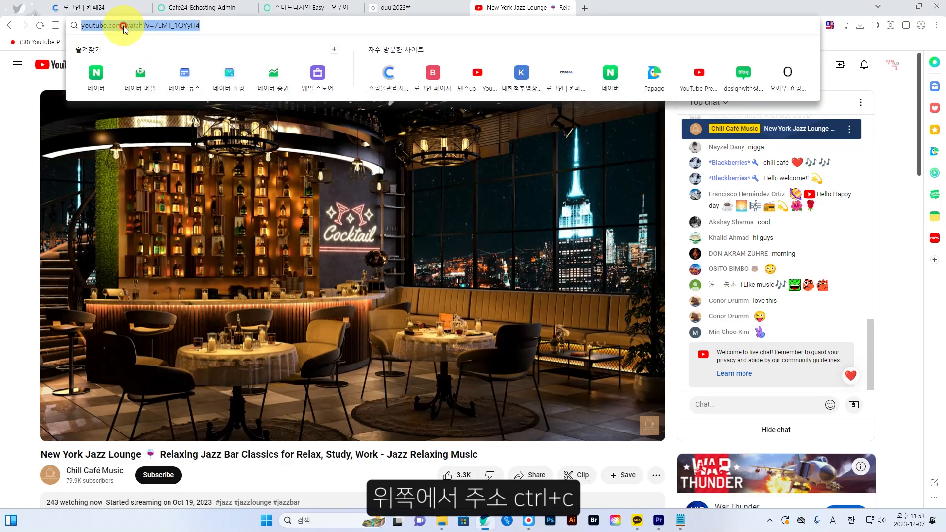
Back in the design editor, replace the 동영상 section's video URL with the copied YouTube address
{"action": "left_click", "coordinate": [316, 8]}
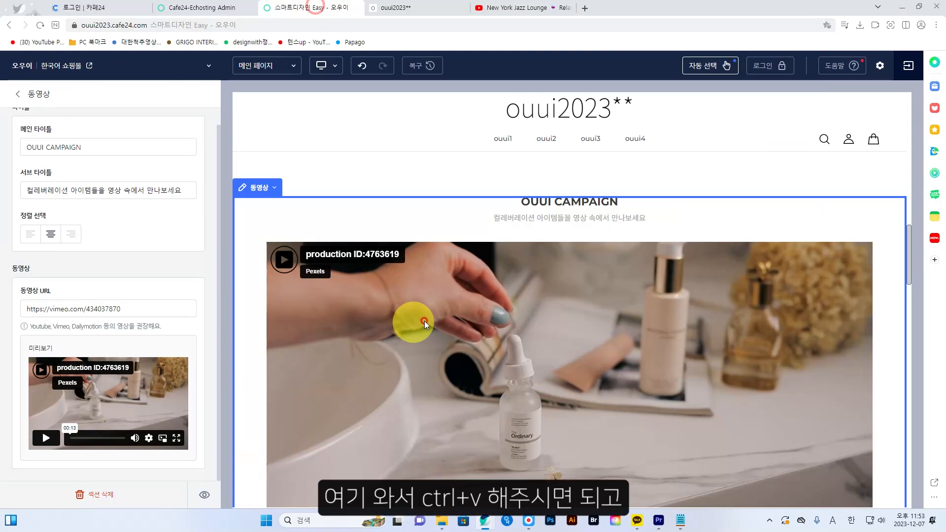
{"action": "left_click_drag", "start_coordinate": [142, 307], "coordinate": [5, 307]}
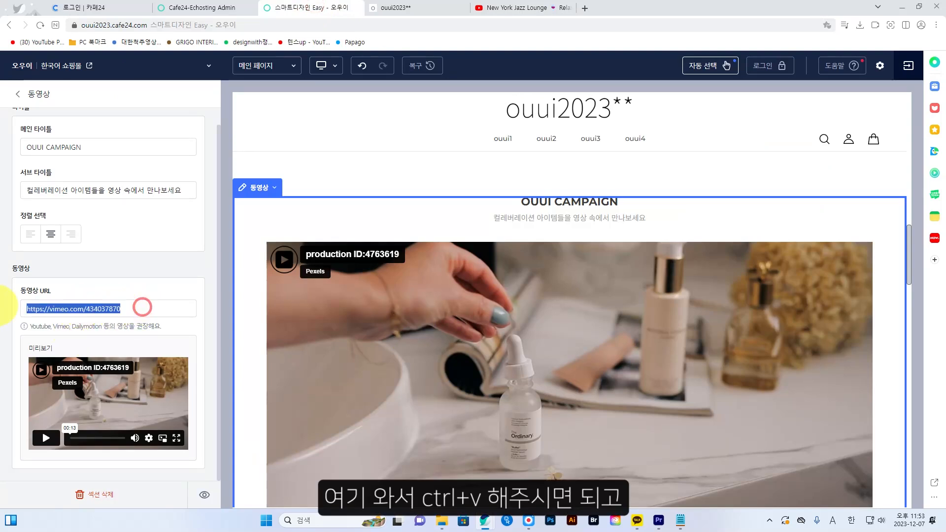
{"action": "key", "text": "ctrl+v"}
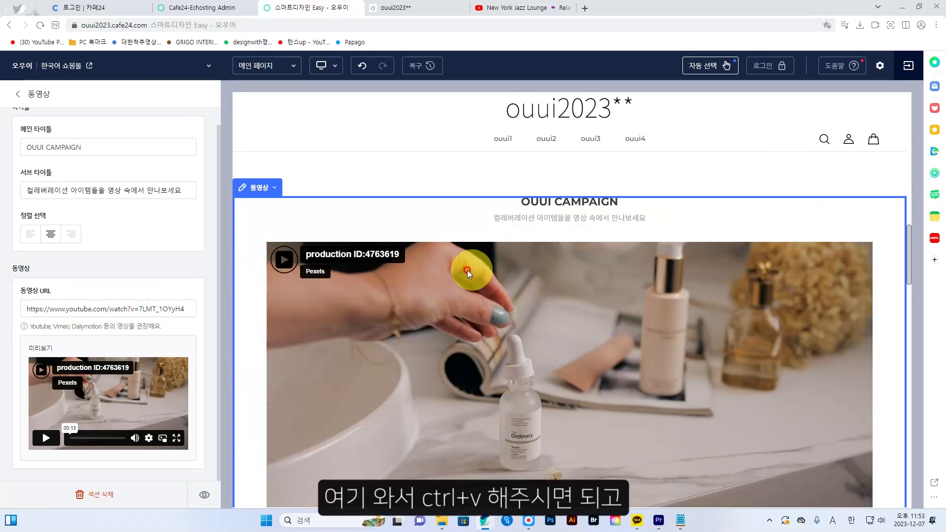
{"action": "left_click", "coordinate": [389, 215]}
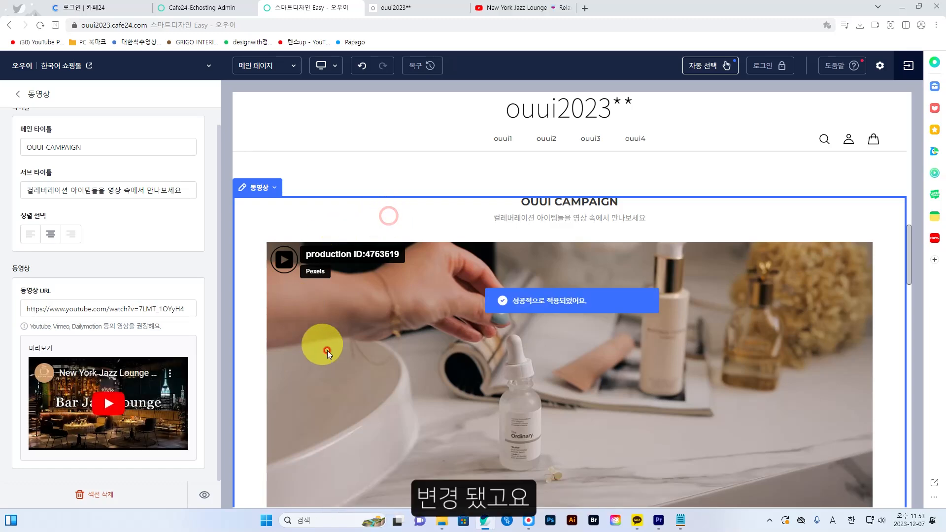
{"action": "scroll", "coordinate": [421, 366], "scroll_direction": "down", "scroll_amount": 3}
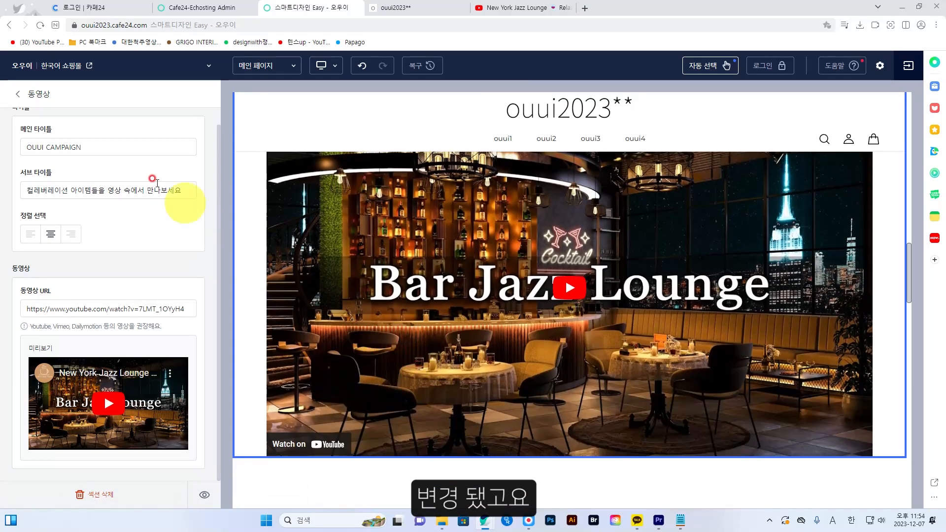
In the product display management of the 메인 상품 분류 슬라이드 section, add products 3-2, 3-1 and 2-1 to 추천상품 and apply
{"action": "left_click", "coordinate": [16, 96]}
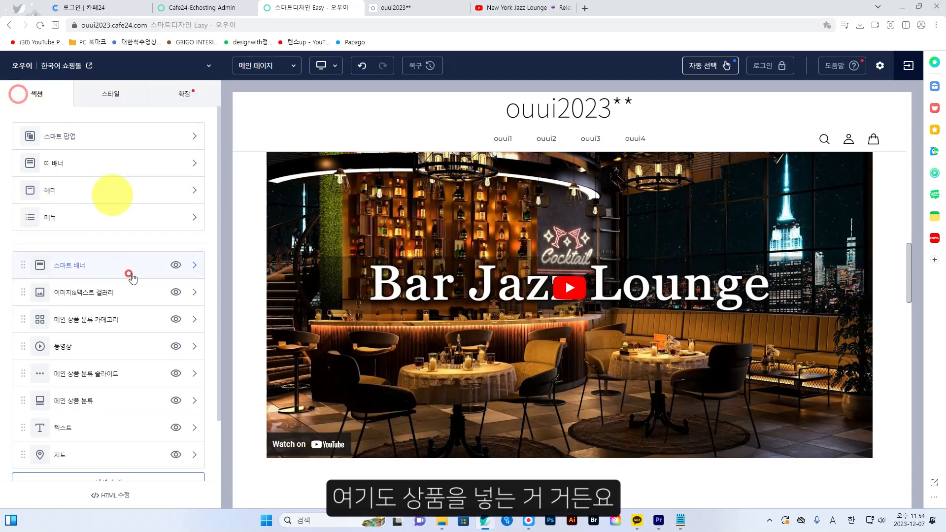
{"action": "scroll", "coordinate": [332, 302], "scroll_direction": "down", "scroll_amount": 6}
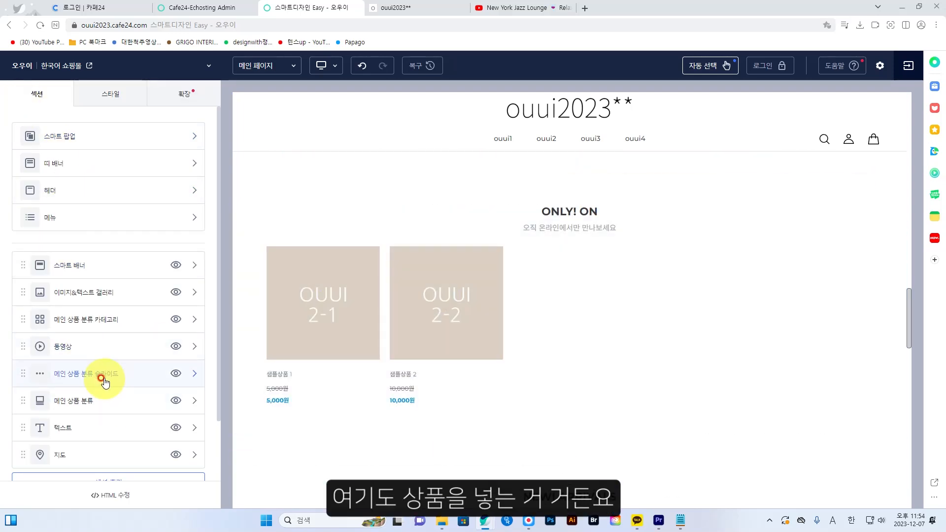
{"action": "scroll", "coordinate": [104, 380], "scroll_direction": "down", "scroll_amount": 1}
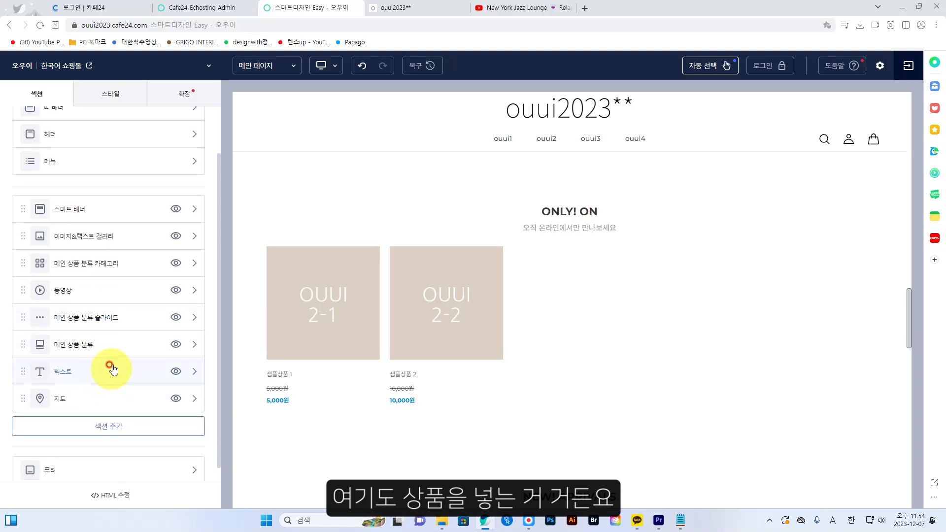
{"action": "left_click", "coordinate": [194, 318]}
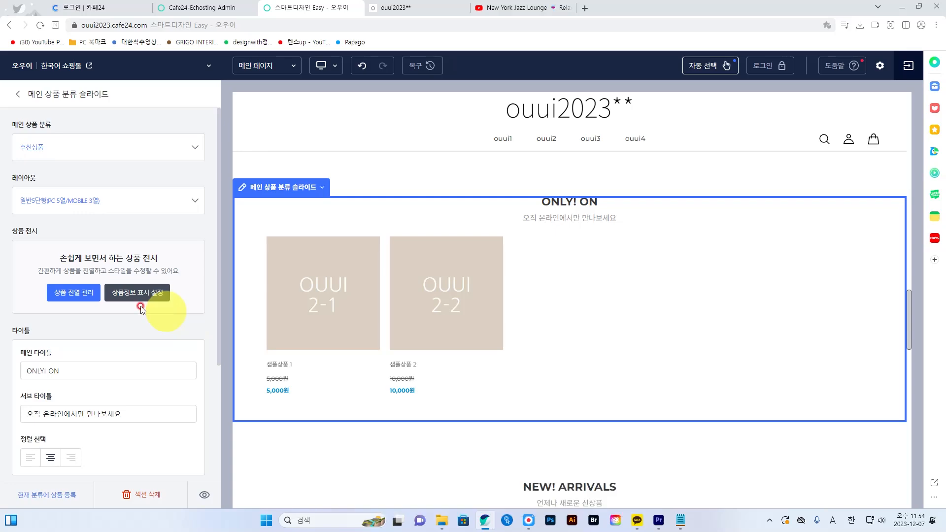
{"action": "left_click", "coordinate": [86, 296]}
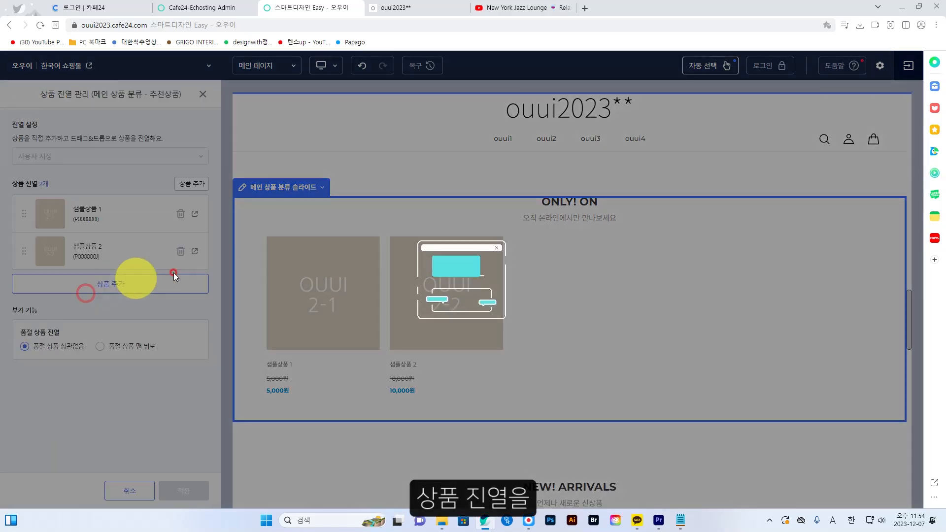
{"action": "left_click", "coordinate": [202, 191]}
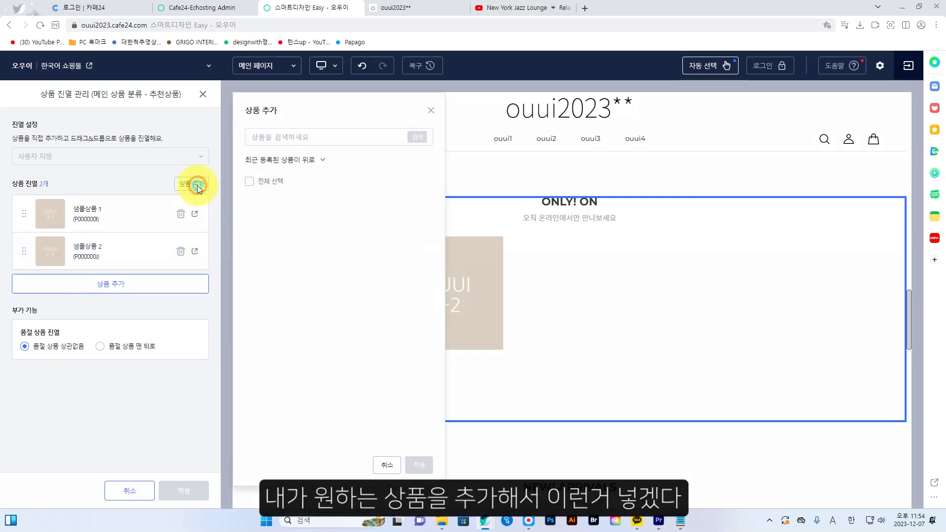
{"action": "left_click", "coordinate": [249, 206]}
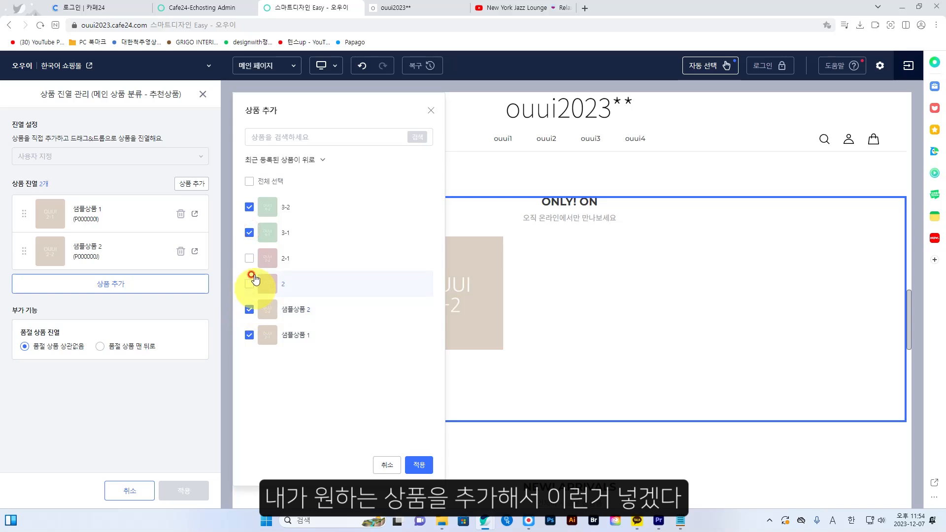
{"action": "left_click", "coordinate": [249, 259]}
{"action": "left_click", "coordinate": [419, 465]}
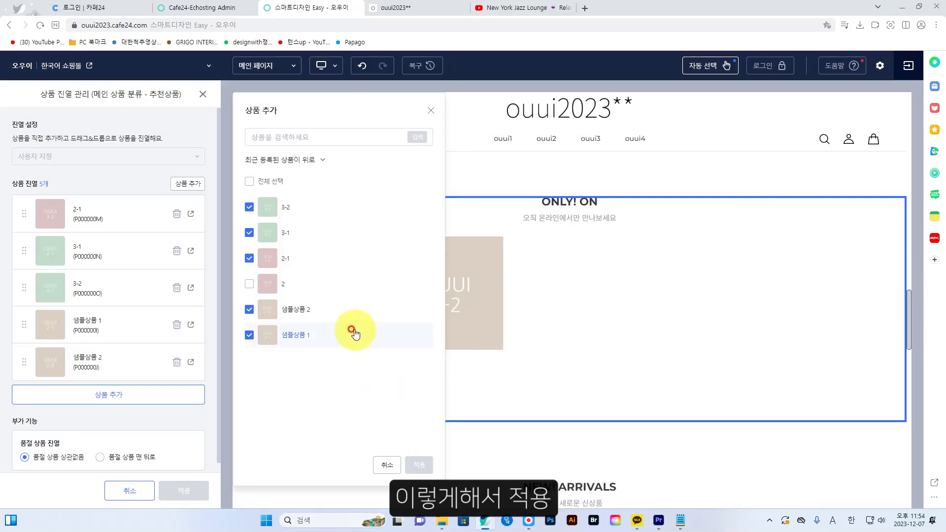
{"action": "left_click", "coordinate": [431, 110]}
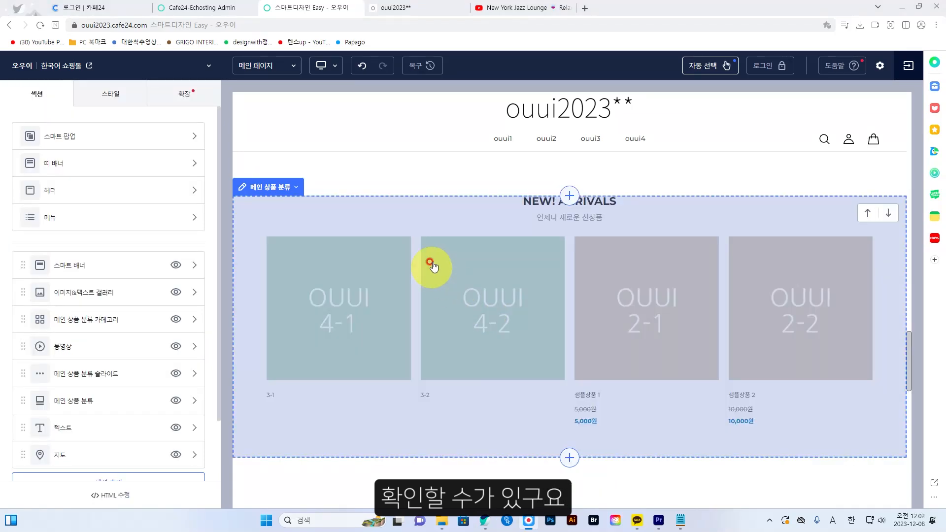
In the 메인 상품 분류 section for NEW! ARRIVALS, set the main product category to 신상품 and apply
{"action": "scroll", "coordinate": [443, 259], "scroll_direction": "up", "scroll_amount": 3}
{"action": "scroll", "coordinate": [444, 260], "scroll_direction": "down", "scroll_amount": 3}
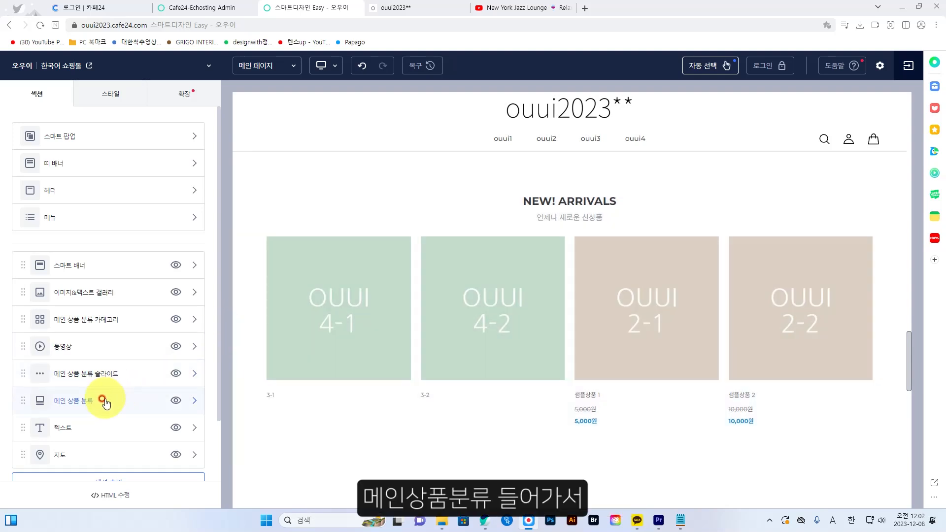
{"action": "left_click", "coordinate": [101, 405]}
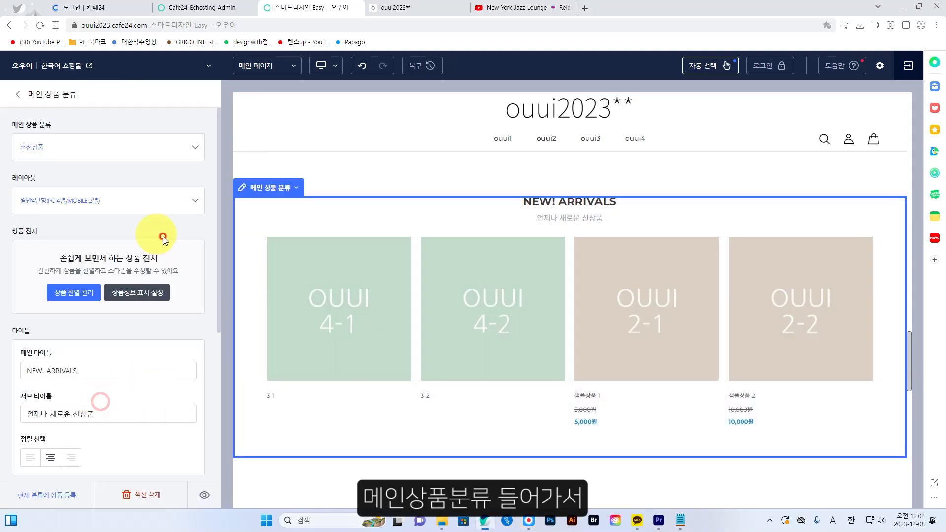
{"action": "left_click", "coordinate": [191, 148]}
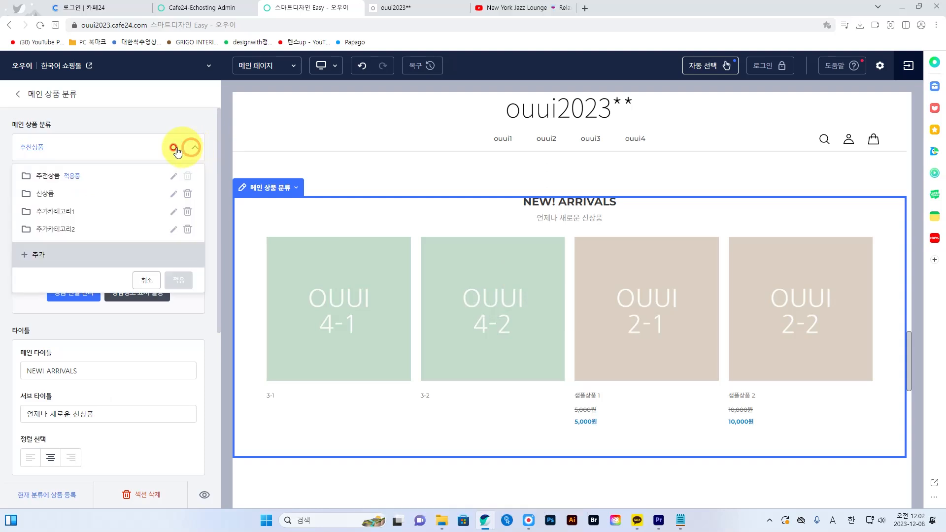
{"action": "left_click", "coordinate": [54, 198]}
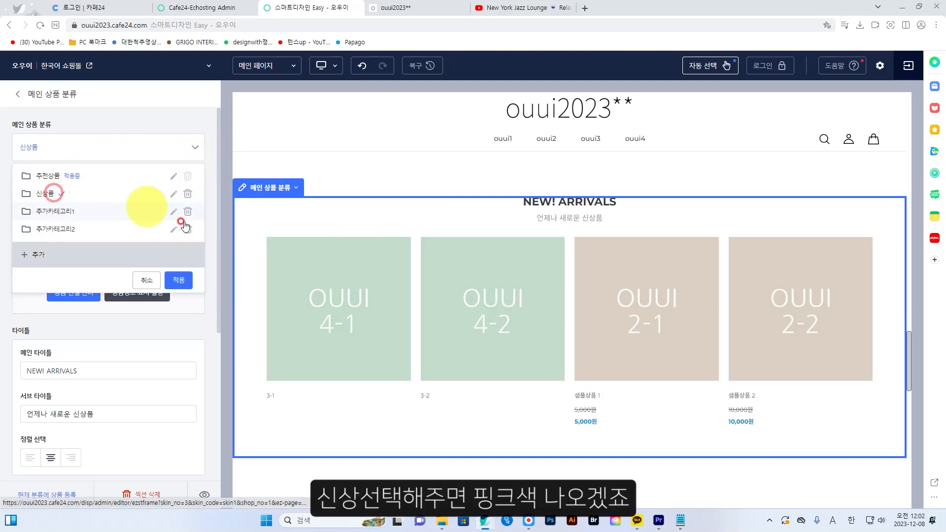
{"action": "left_click", "coordinate": [179, 280]}
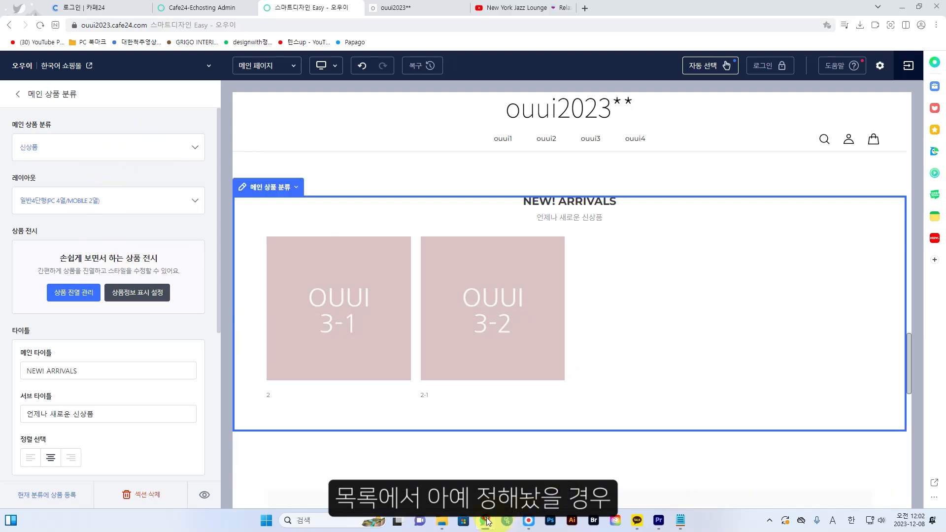
Check product 3-2's 메인 진열 options in the admin product list, and view the 신상품 display management in the design editor
{"action": "left_click", "coordinate": [227, 8]}
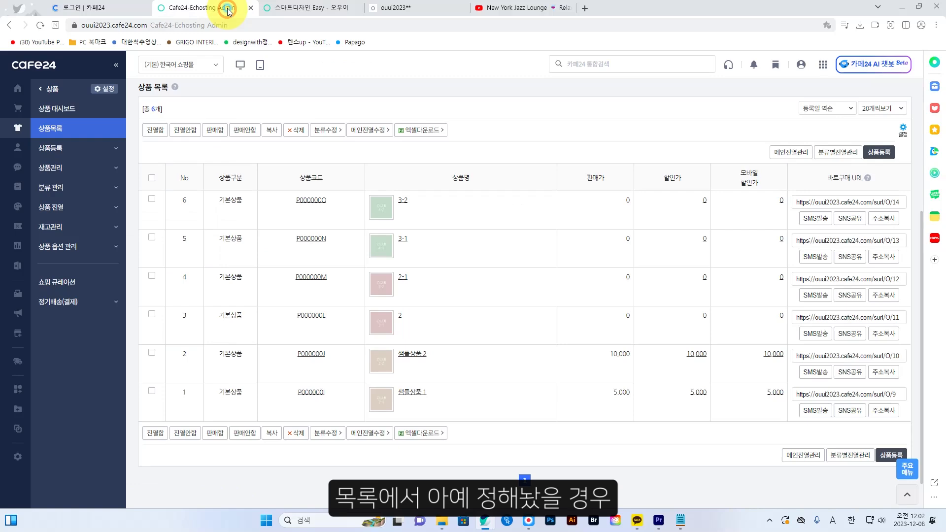
{"action": "left_click", "coordinate": [403, 200]}
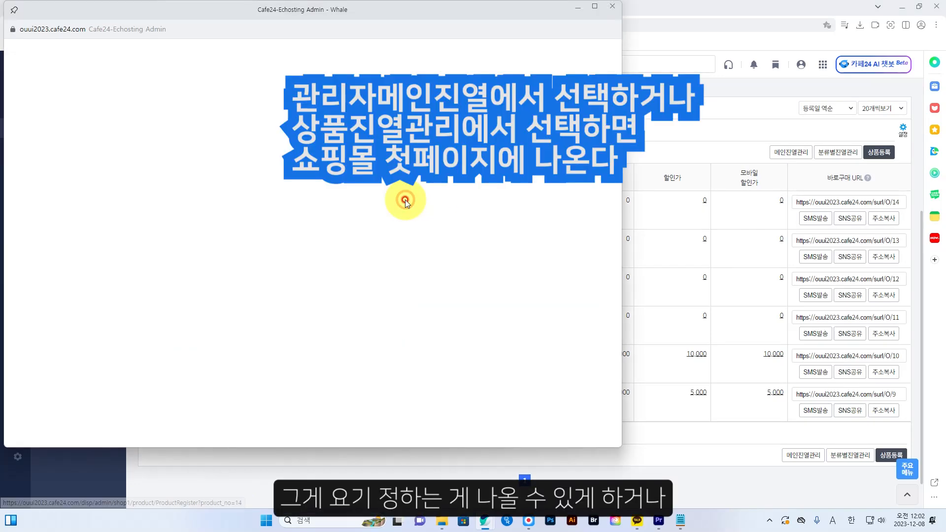
{"action": "scroll", "coordinate": [271, 292], "scroll_direction": "down", "scroll_amount": 5}
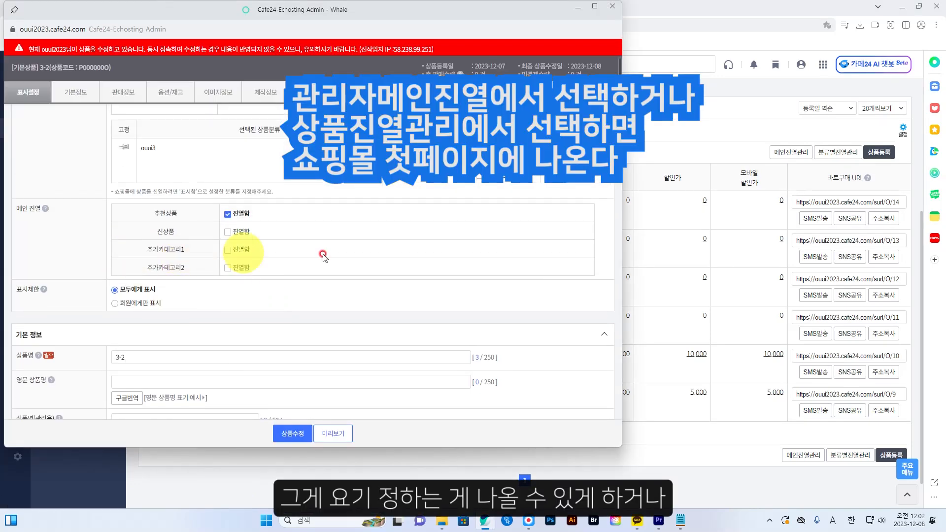
{"action": "left_click", "coordinate": [611, 8]}
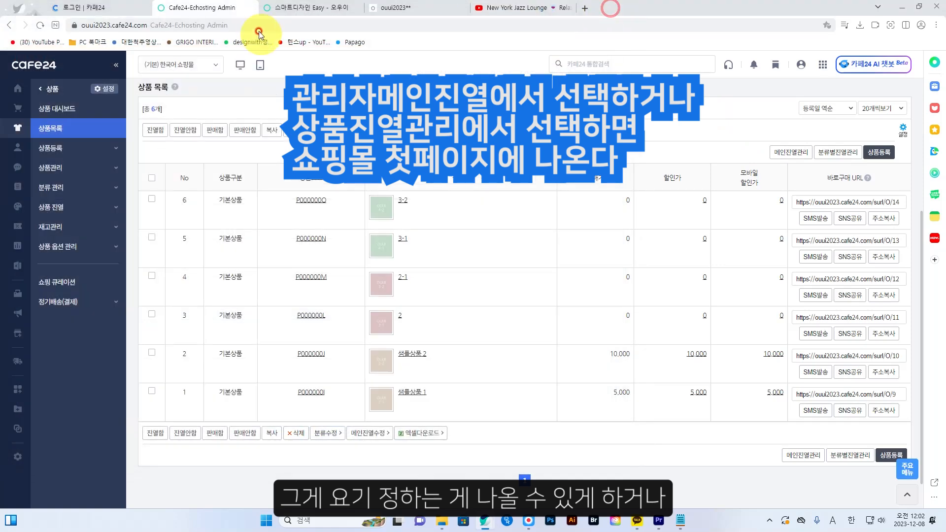
{"action": "left_click", "coordinate": [304, 8]}
{"action": "left_click", "coordinate": [79, 296]}
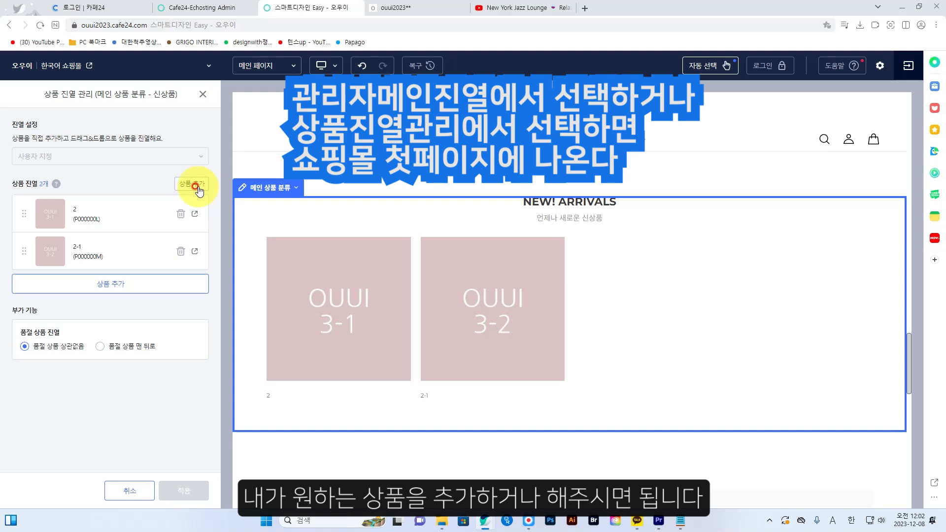
{"action": "left_click", "coordinate": [202, 94]}
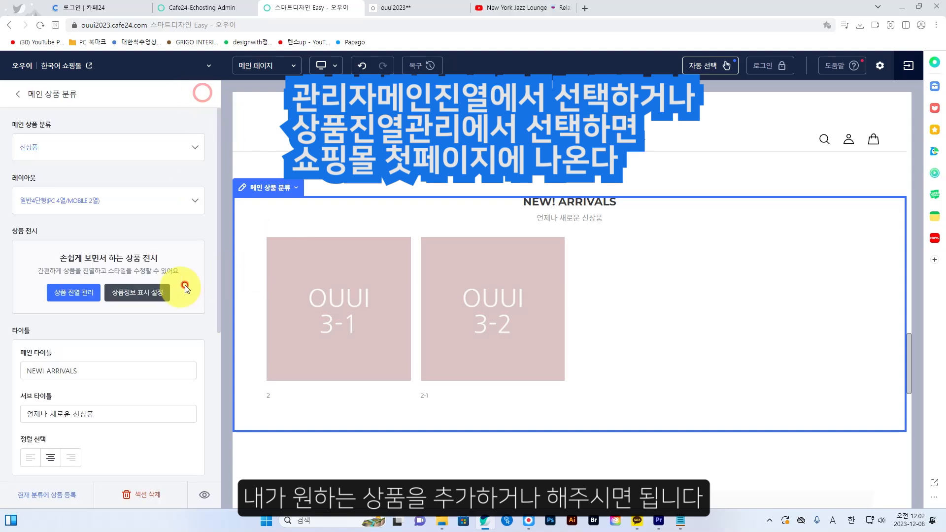
Look over the settings of the 텍스트 section and open those of the 지도 section
{"action": "left_click", "coordinate": [18, 94]}
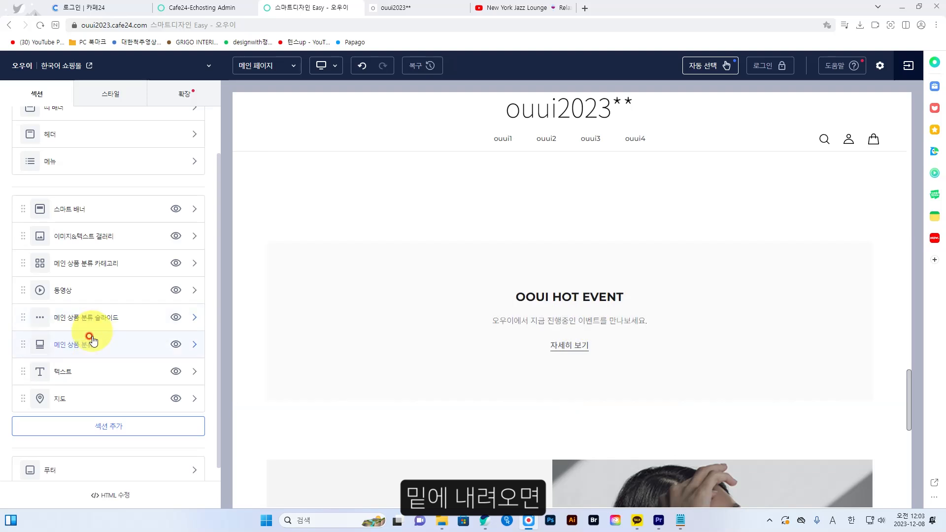
{"action": "left_click", "coordinate": [193, 373]}
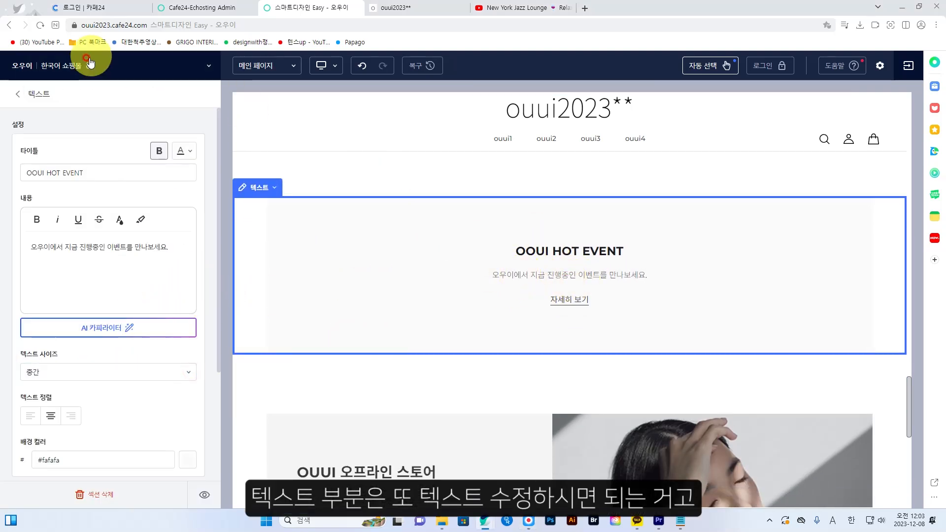
{"action": "left_click", "coordinate": [17, 94]}
{"action": "scroll", "coordinate": [165, 344], "scroll_direction": "down", "scroll_amount": 2}
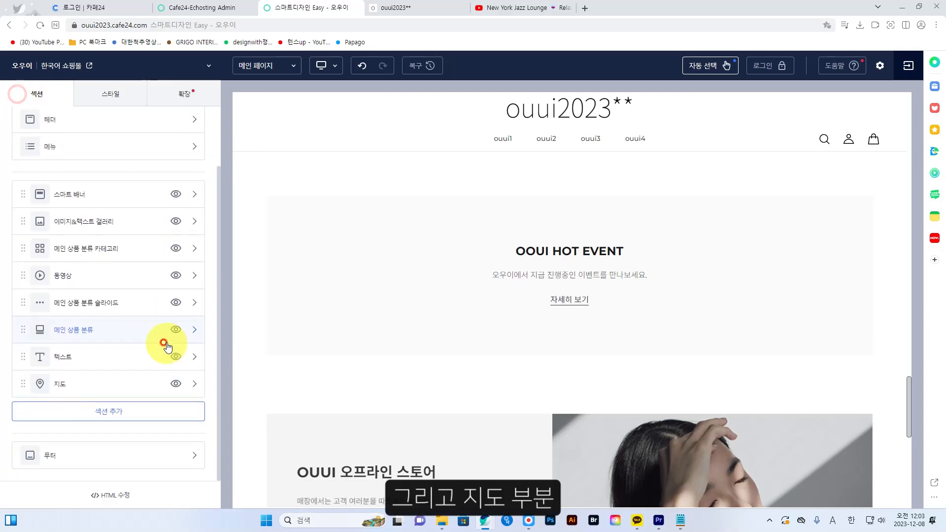
{"action": "left_click", "coordinate": [195, 384]}
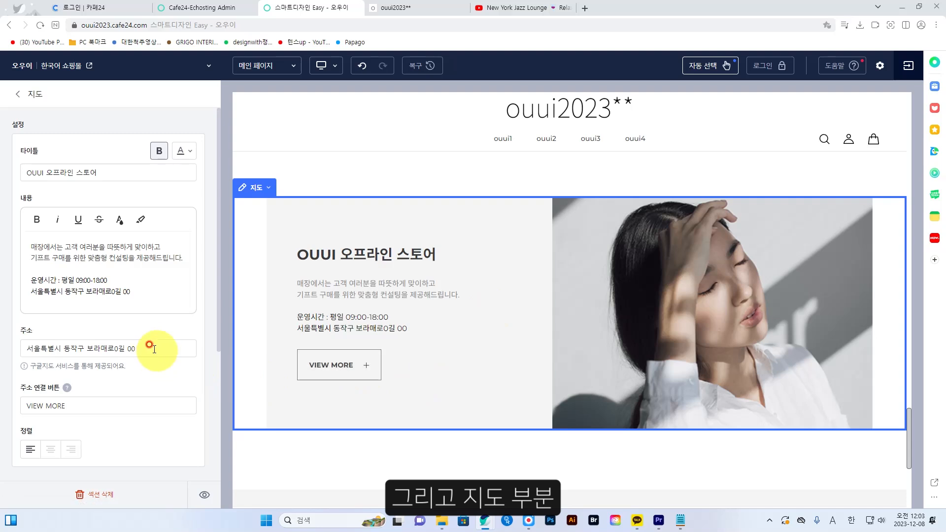
Look over the 지도 section's background image settings and the 푸터 section's SNS link addresses
{"action": "scroll", "coordinate": [163, 362], "scroll_direction": "down", "scroll_amount": 4}
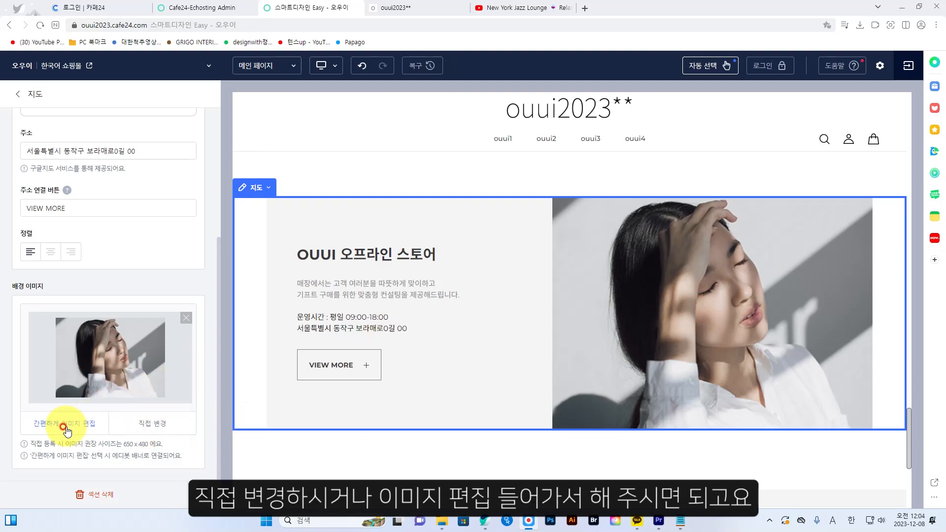
{"action": "left_click", "coordinate": [18, 93]}
{"action": "scroll", "coordinate": [158, 365], "scroll_direction": "down", "scroll_amount": 2}
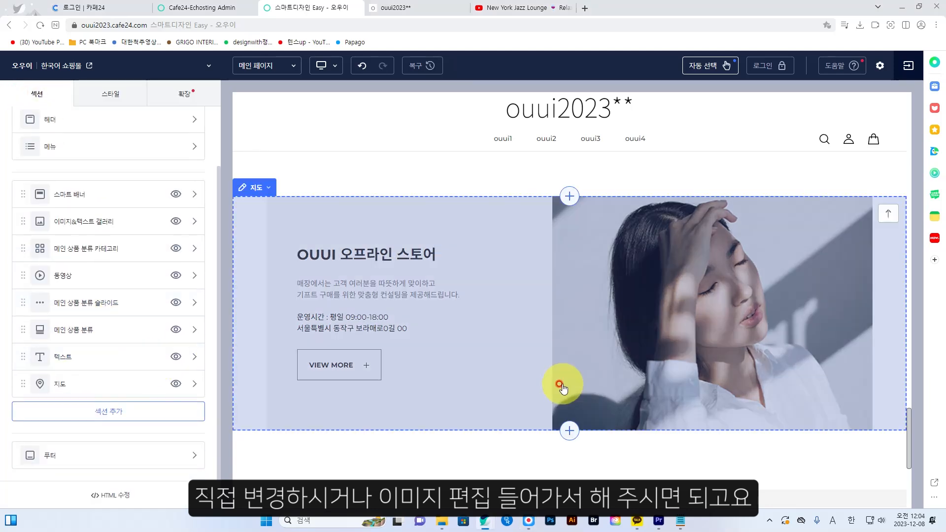
{"action": "scroll", "coordinate": [560, 382], "scroll_direction": "down", "scroll_amount": 5}
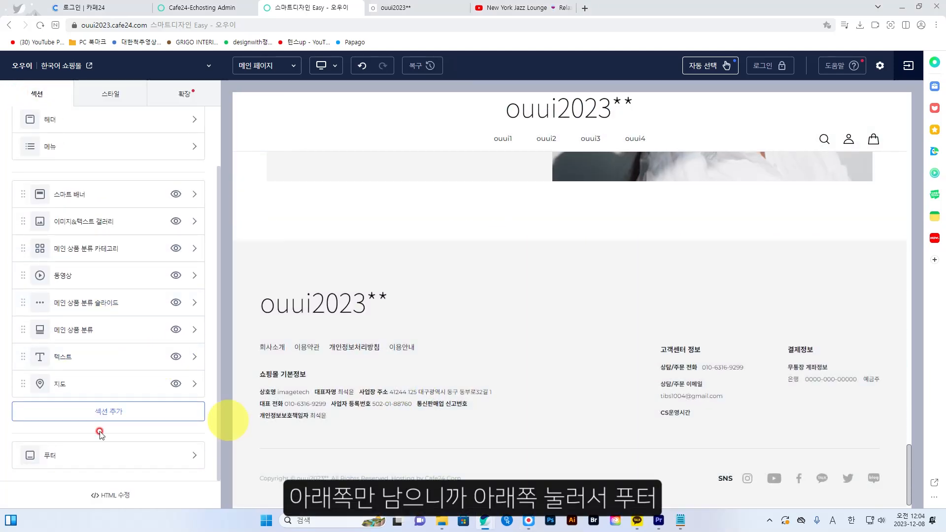
{"action": "left_click", "coordinate": [122, 454]}
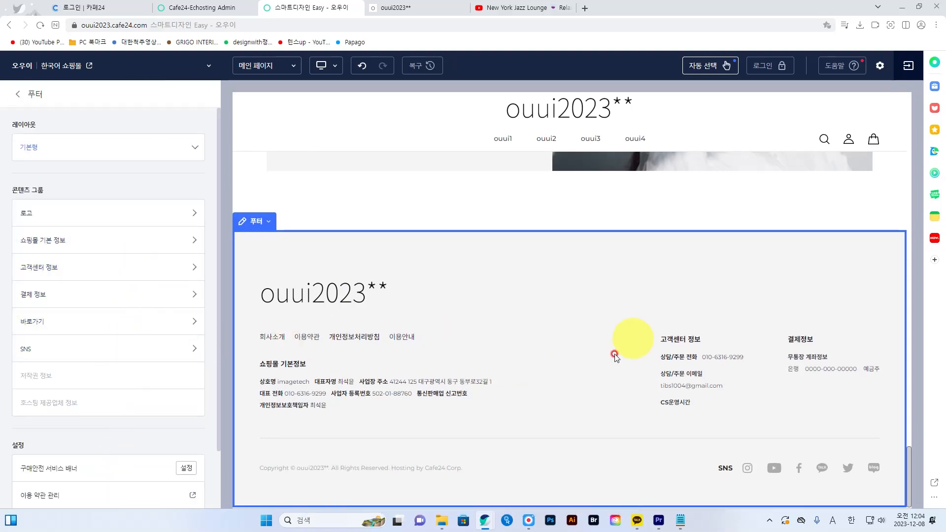
{"action": "left_click", "coordinate": [99, 349]}
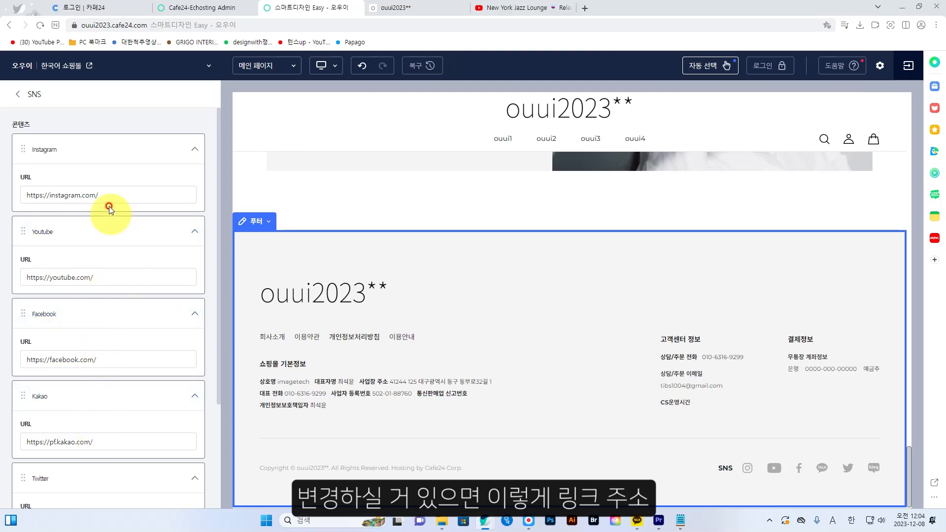
{"action": "left_click", "coordinate": [16, 94]}
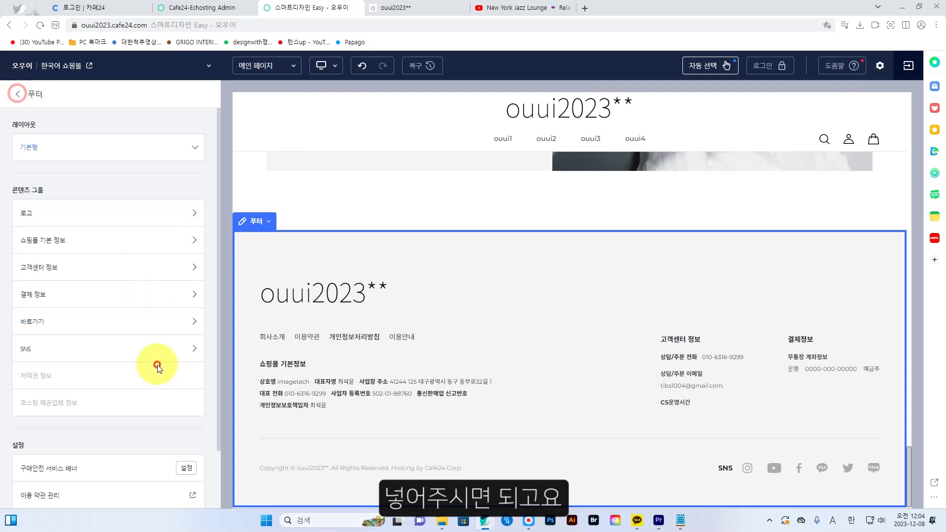
{"action": "scroll", "coordinate": [157, 366], "scroll_direction": "up", "scroll_amount": 2}
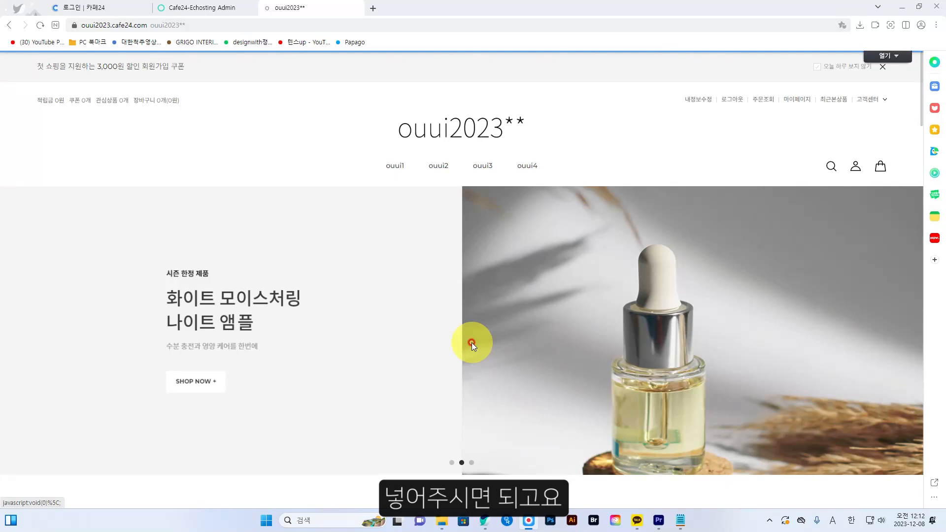
Browse the storefront main page and view the detail page of the OUUI 2-1 product from the OUUI! SELLER section
{"action": "scroll", "coordinate": [472, 342], "scroll_direction": "down", "scroll_amount": 5}
{"action": "scroll", "coordinate": [471, 343], "scroll_direction": "down", "scroll_amount": 3}
{"action": "scroll", "coordinate": [471, 343], "scroll_direction": "up", "scroll_amount": 8}
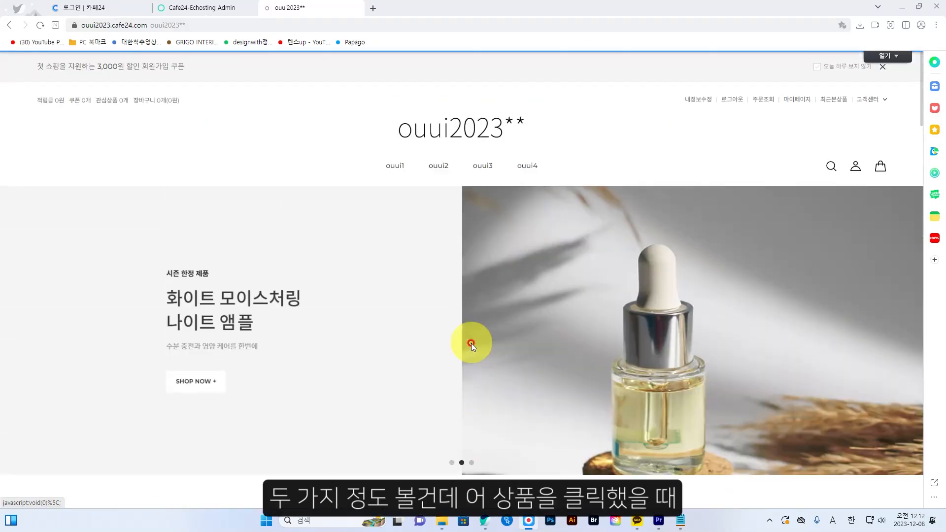
{"action": "scroll", "coordinate": [471, 343], "scroll_direction": "down", "scroll_amount": 6}
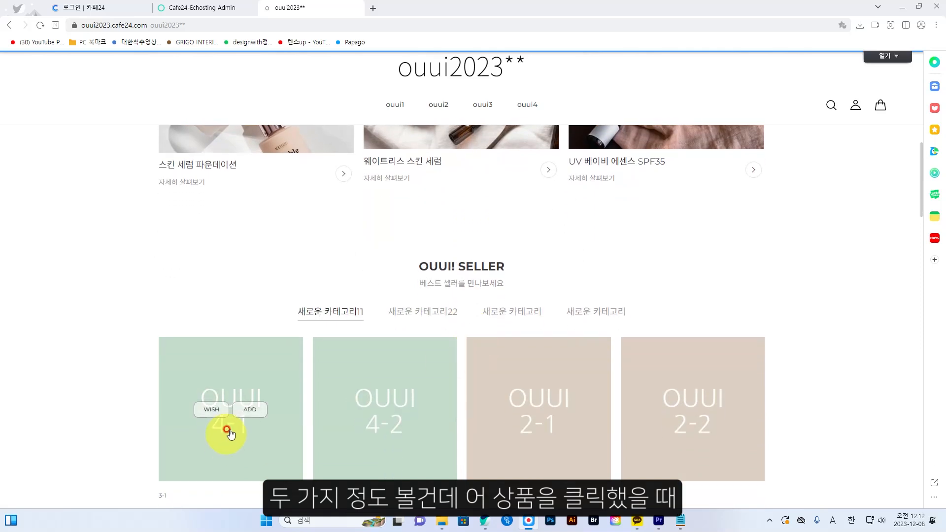
{"action": "left_click", "coordinate": [561, 377]}
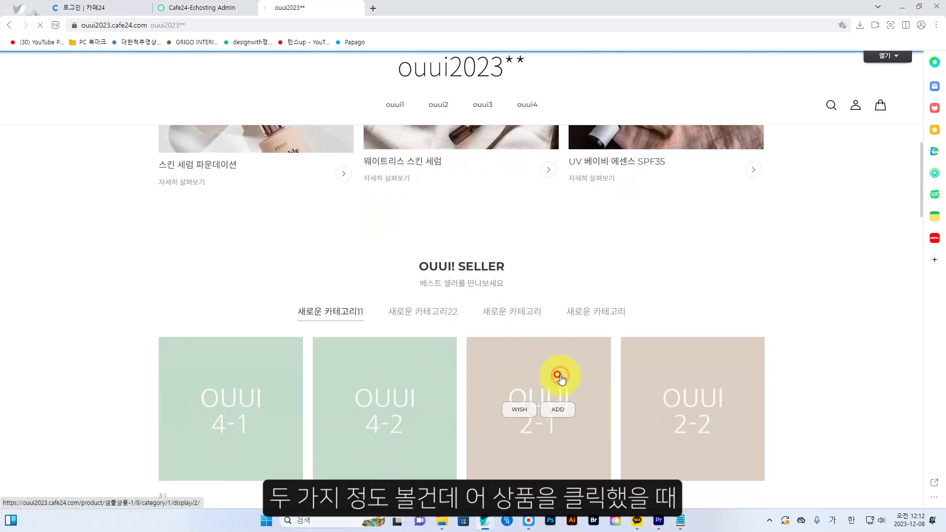
{"action": "scroll", "coordinate": [558, 376], "scroll_direction": "down", "scroll_amount": 3}
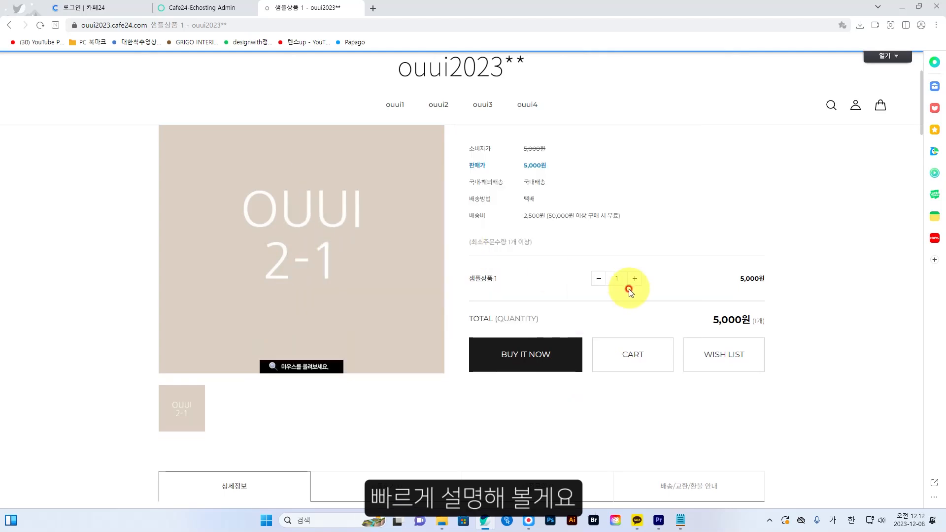
Start registering a new 품목생성형 옵션 in the shop admin, select 2개 for the input fields and name the option 피부타입
{"action": "left_click", "coordinate": [219, 9]}
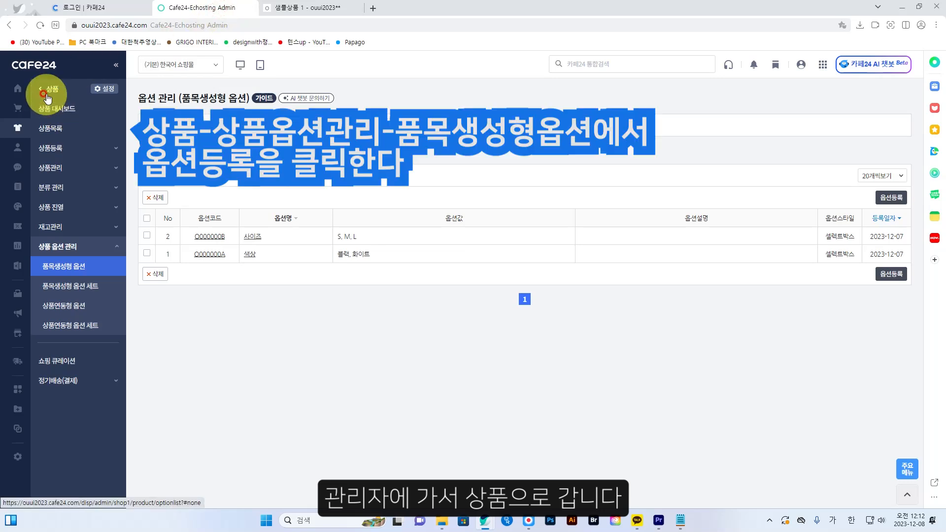
{"action": "left_click", "coordinate": [78, 266]}
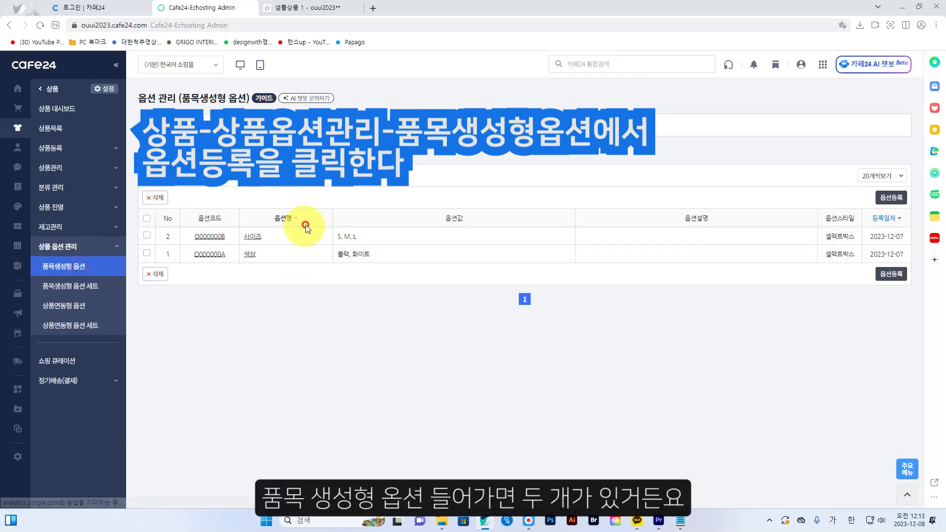
{"action": "left_click", "coordinate": [892, 198]}
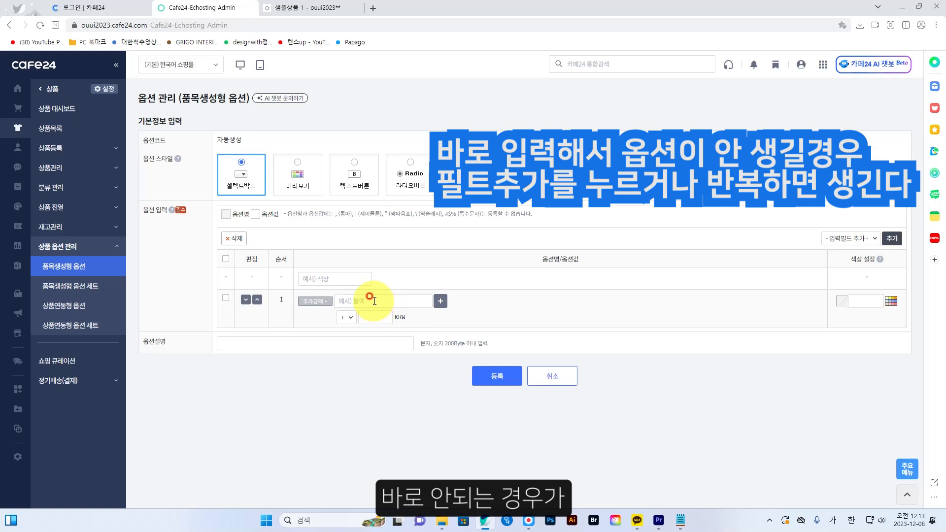
{"action": "left_click", "coordinate": [876, 240]}
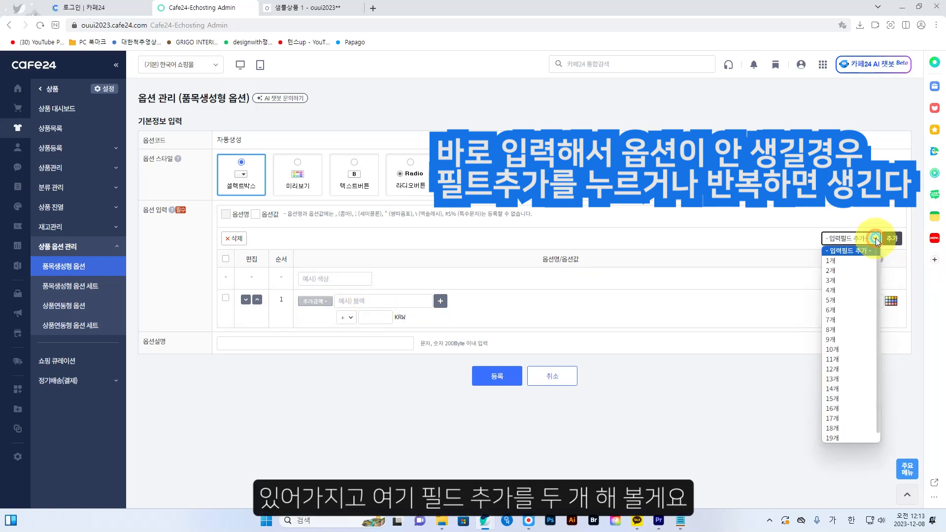
{"action": "left_click", "coordinate": [853, 273]}
{"action": "left_click", "coordinate": [323, 278]}
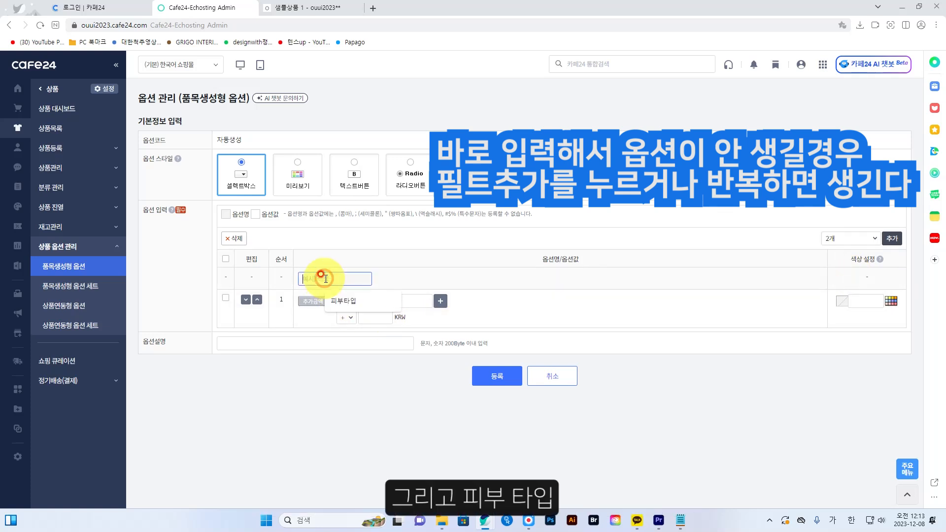
{"action": "left_click", "coordinate": [343, 301]}
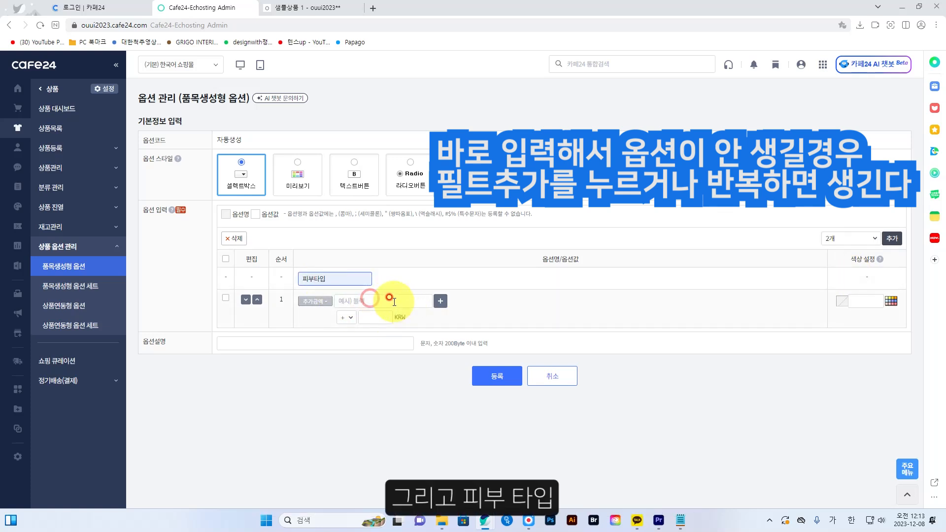
Enter 건성 and 지성 as the two values of the 피부타입 option
{"action": "left_click", "coordinate": [393, 301]}
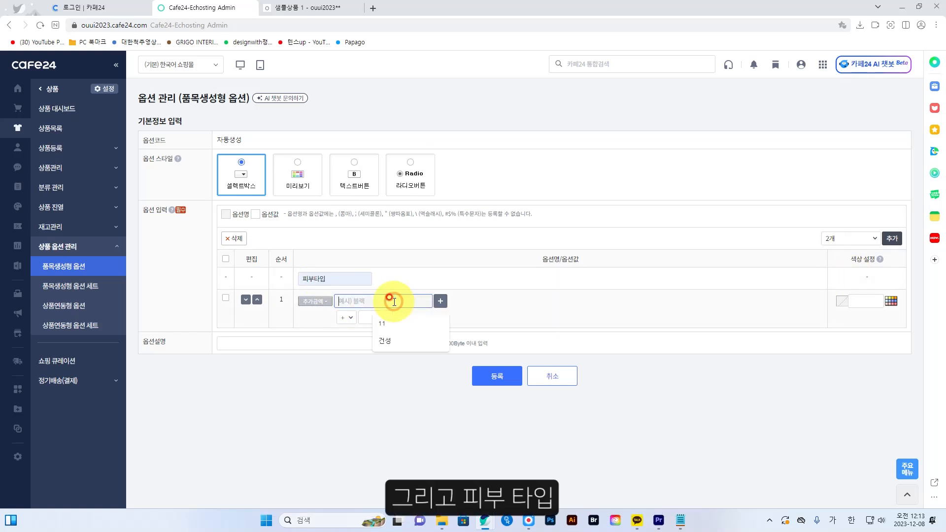
{"action": "left_click", "coordinate": [393, 344]}
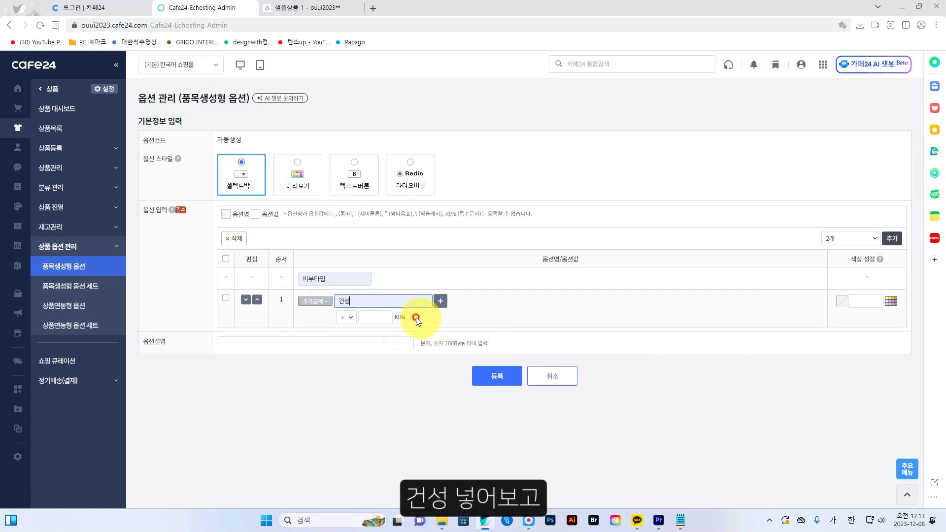
{"action": "left_click", "coordinate": [436, 302]}
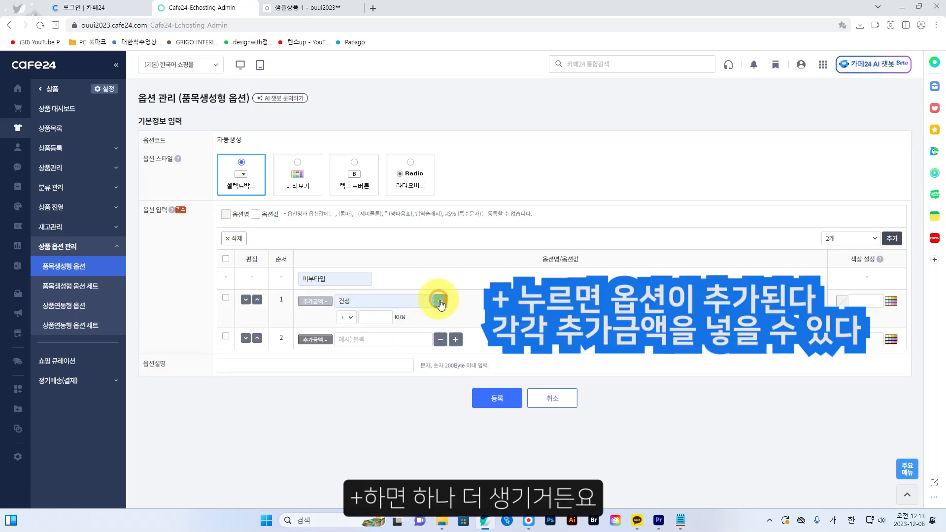
{"action": "left_click", "coordinate": [378, 340]}
{"action": "type", "text": "짓"}
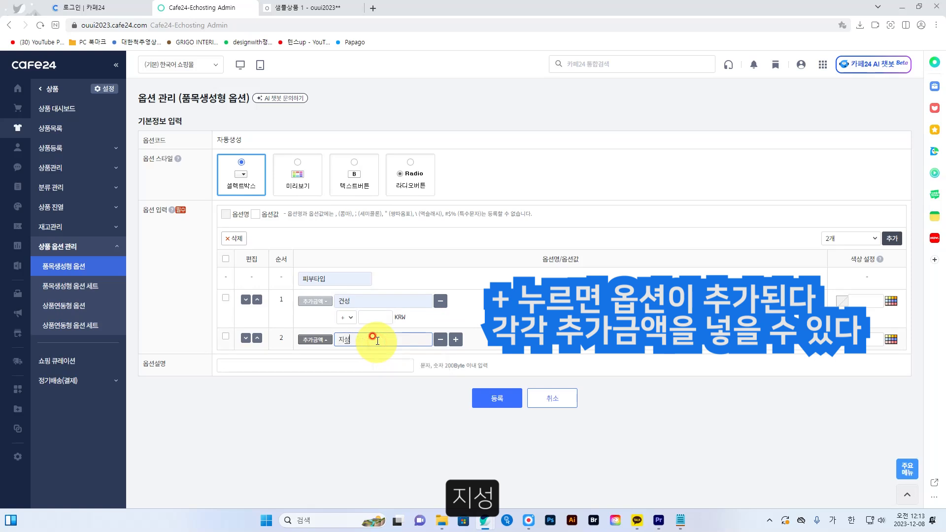
Give the 지성 value an additional amount of 5000 KRW and register the option
{"action": "left_click", "coordinate": [318, 340]}
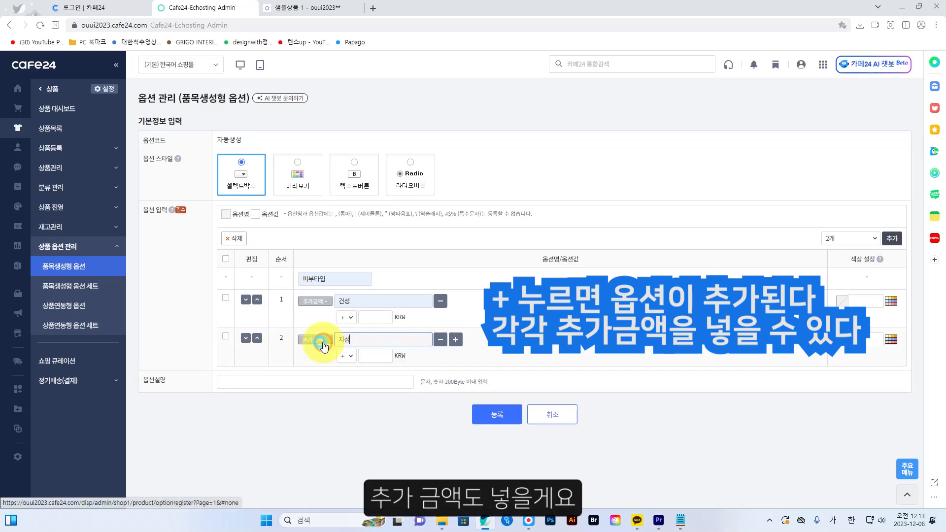
{"action": "left_click", "coordinate": [375, 357]}
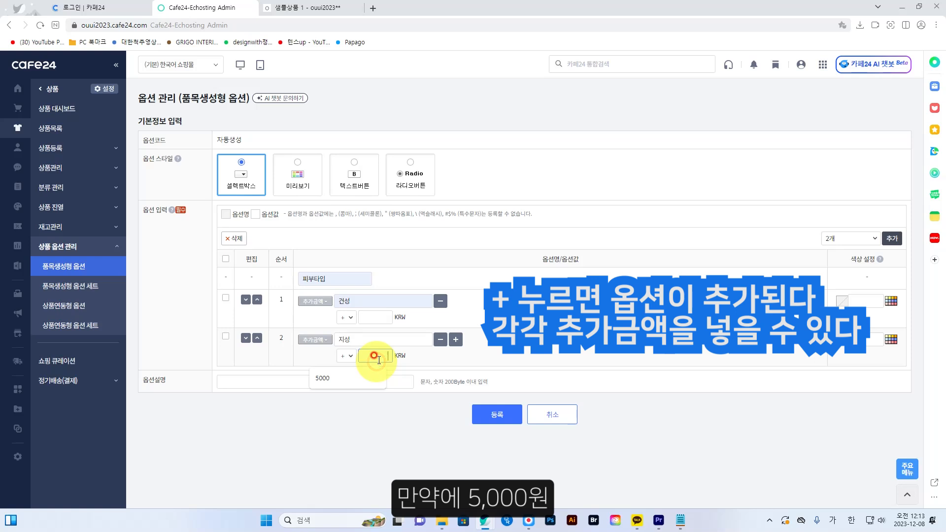
{"action": "left_click", "coordinate": [393, 366]}
{"action": "left_click", "coordinate": [542, 347]}
{"action": "left_click", "coordinate": [526, 418]}
{"action": "left_click", "coordinate": [512, 416]}
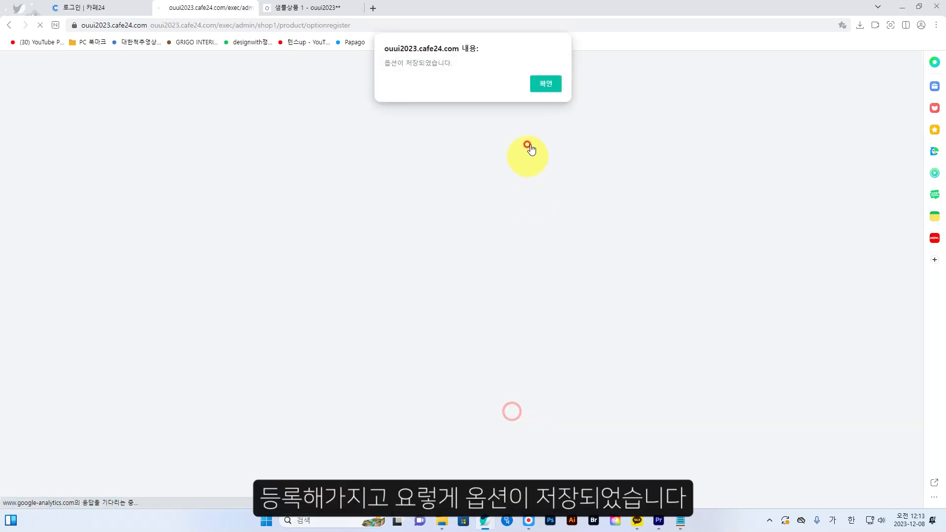
{"action": "left_click", "coordinate": [542, 87]}
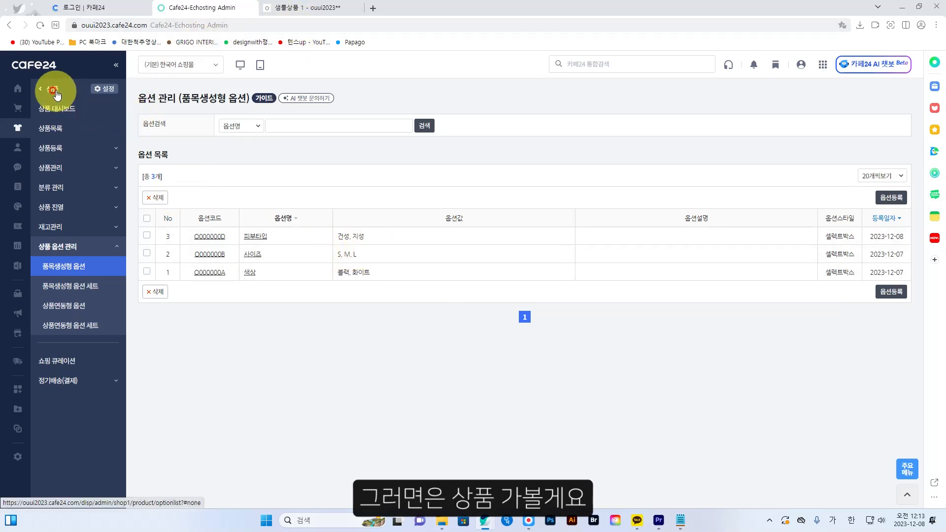
Open 샘플상품 1 from the product list for editing
{"action": "left_click", "coordinate": [58, 130]}
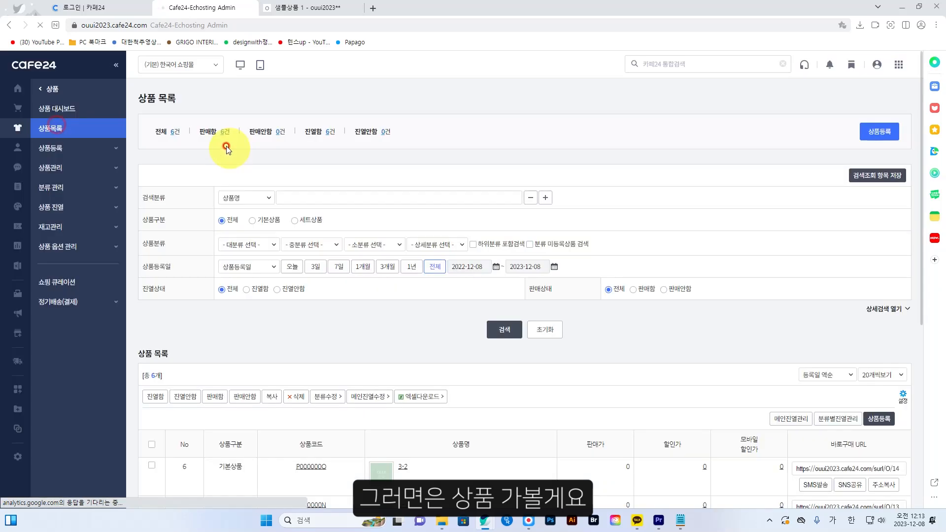
{"action": "scroll", "coordinate": [490, 340], "scroll_direction": "down", "scroll_amount": 4}
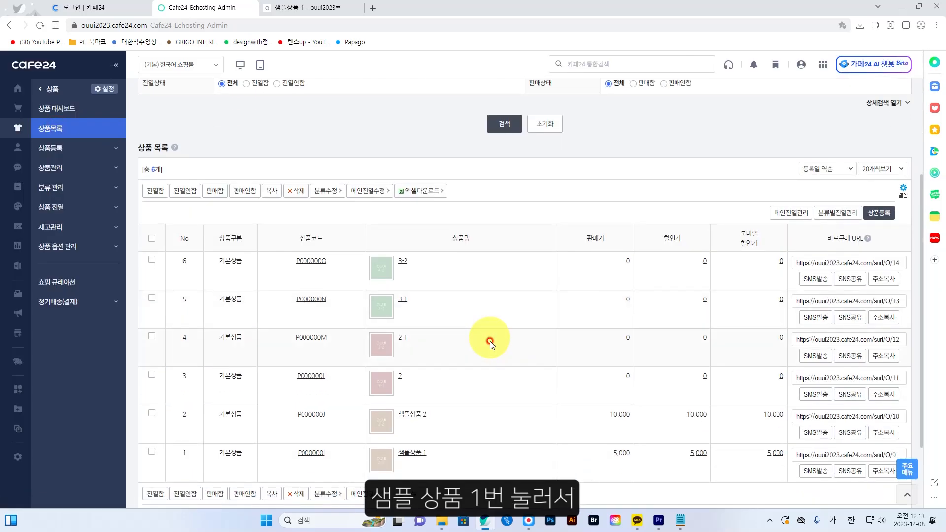
{"action": "left_click", "coordinate": [413, 453]}
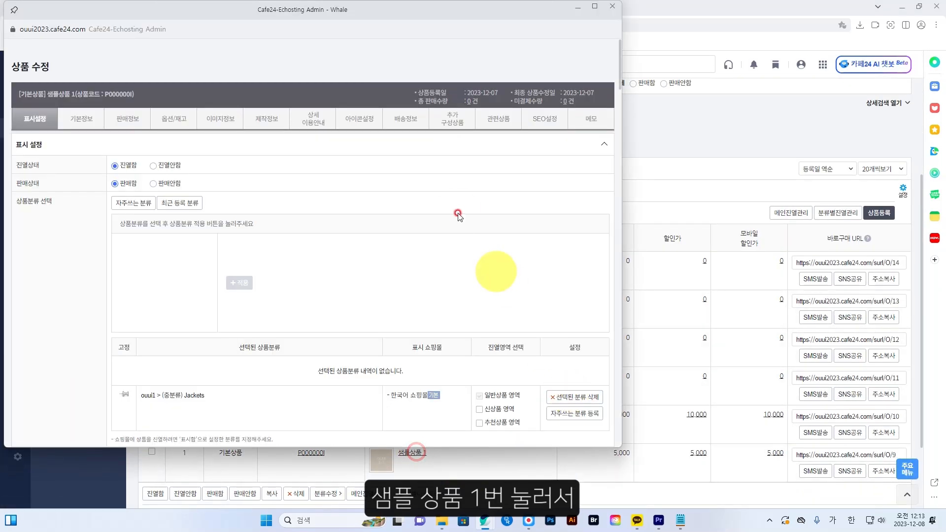
{"action": "left_click_drag", "start_coordinate": [477, 13], "coordinate": [568, 24]}
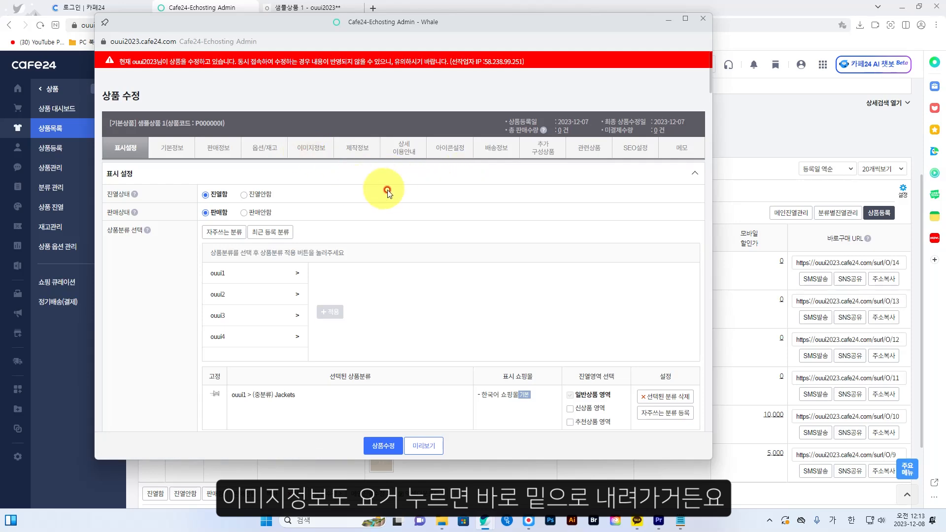
In the product's 옵션/재고 설정, set 옵션사용 to 사용함, 옵션 구성방식 to 조합 분리선택형 and 옵션설정 to 옵션 불러오기
{"action": "left_click", "coordinate": [261, 149]}
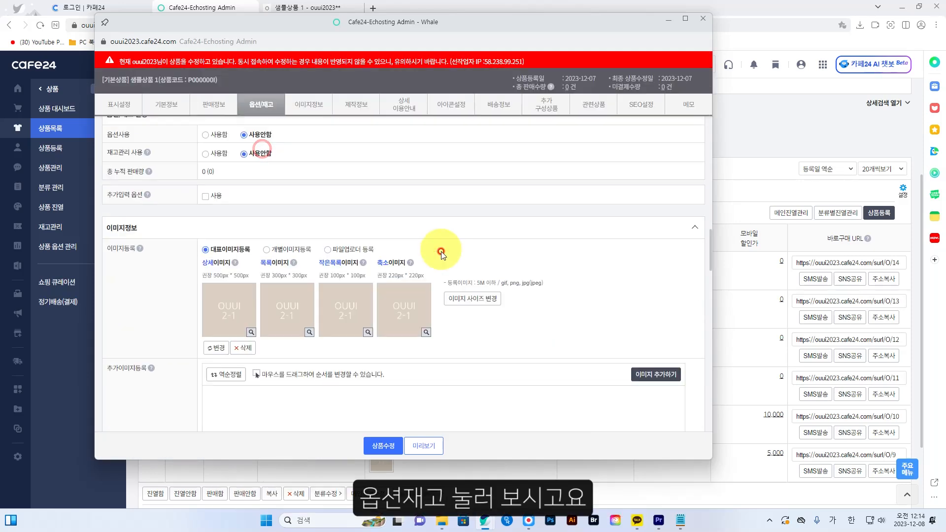
{"action": "scroll", "coordinate": [441, 254], "scroll_direction": "up", "scroll_amount": 1}
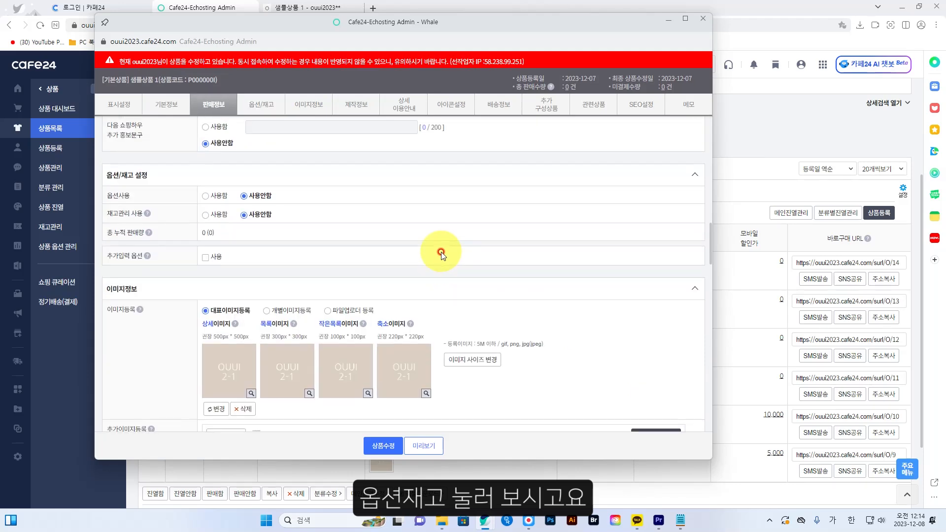
{"action": "left_click", "coordinate": [206, 198]}
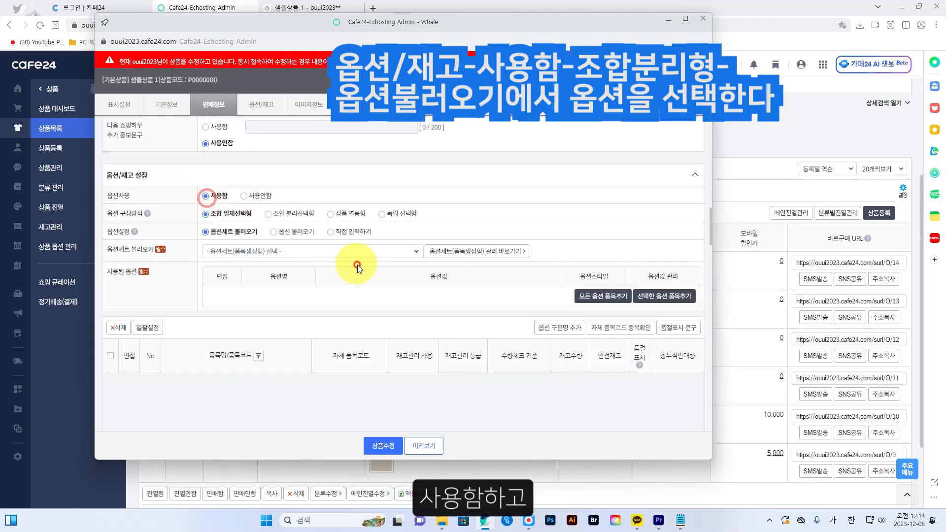
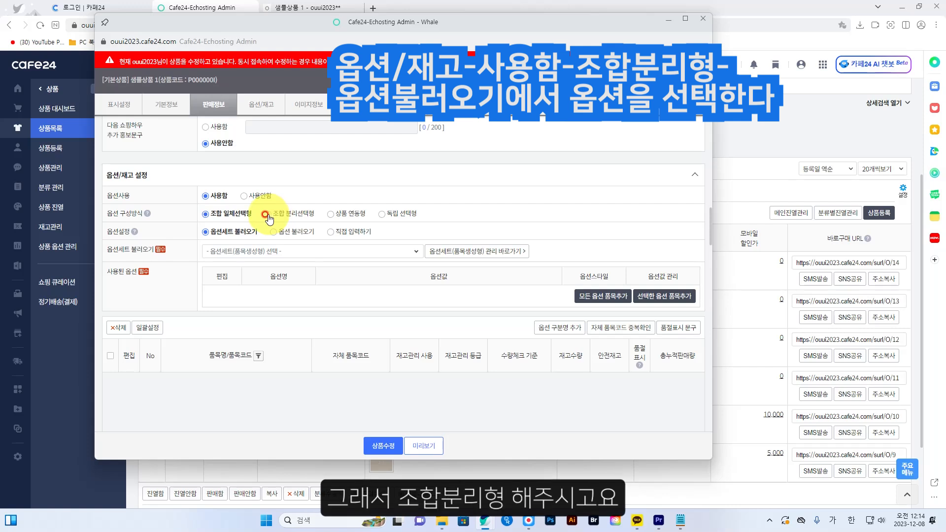
{"action": "left_click", "coordinate": [267, 215]}
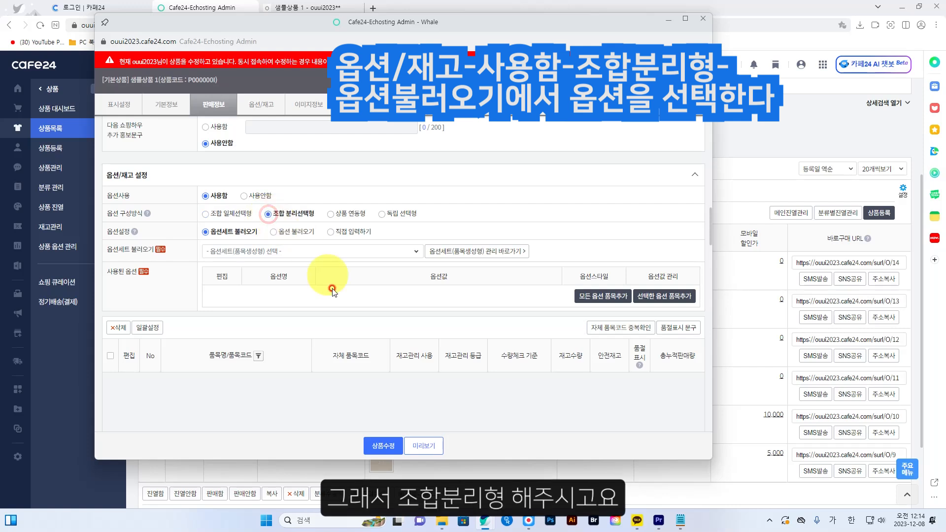
{"action": "left_click", "coordinate": [274, 233]}
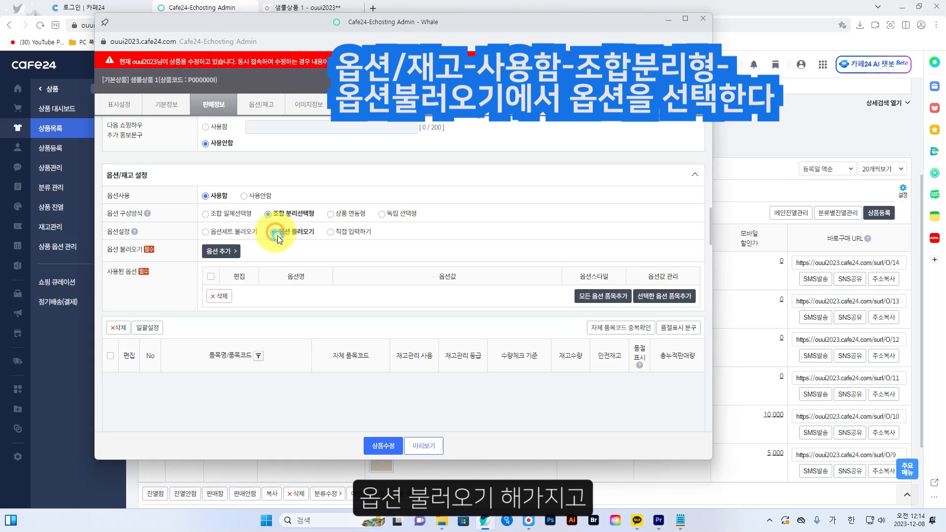
Load the 피부타입 option from the option list into 샘플상품 1 and close the list
{"action": "left_click", "coordinate": [232, 250]}
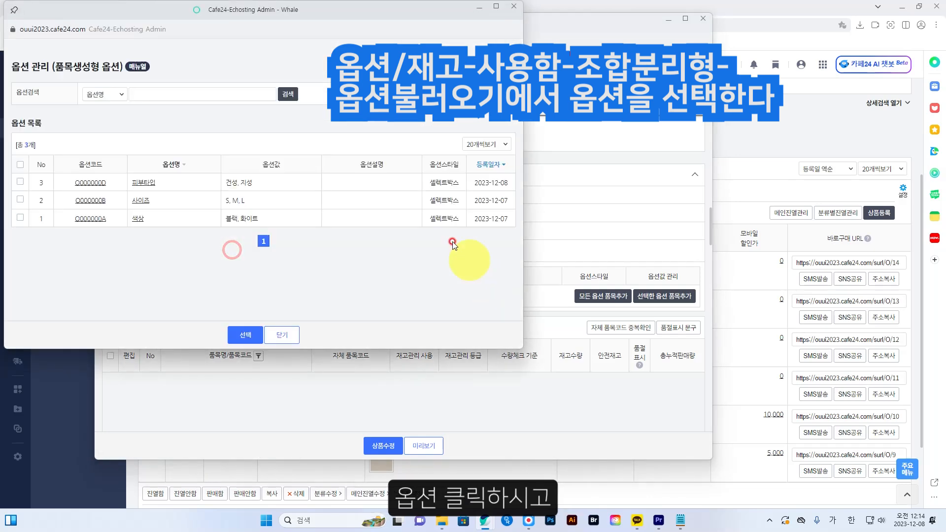
{"action": "left_click", "coordinate": [20, 182]}
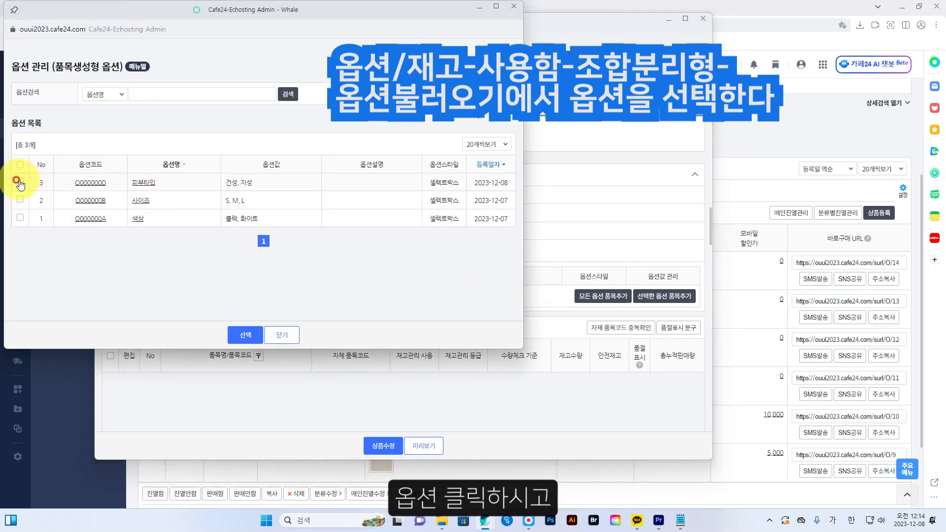
{"action": "left_click", "coordinate": [245, 334]}
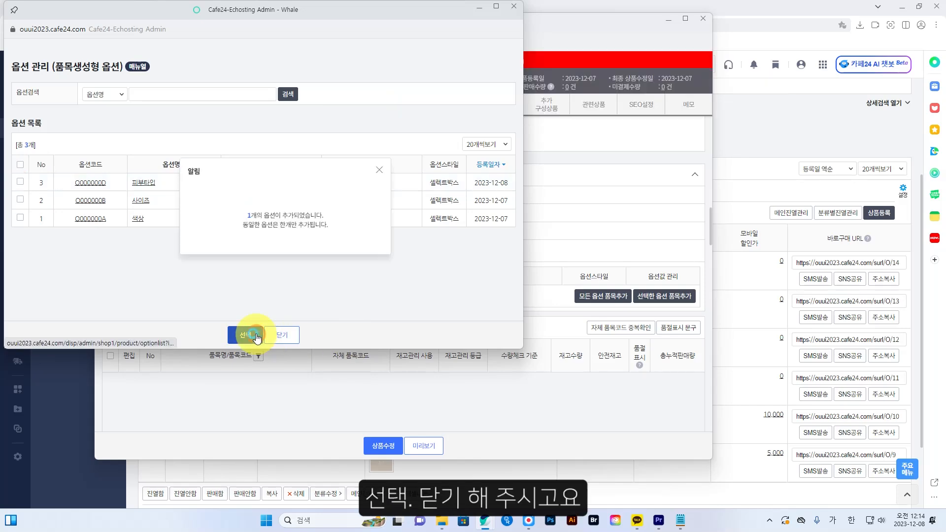
{"action": "left_click", "coordinate": [295, 334]}
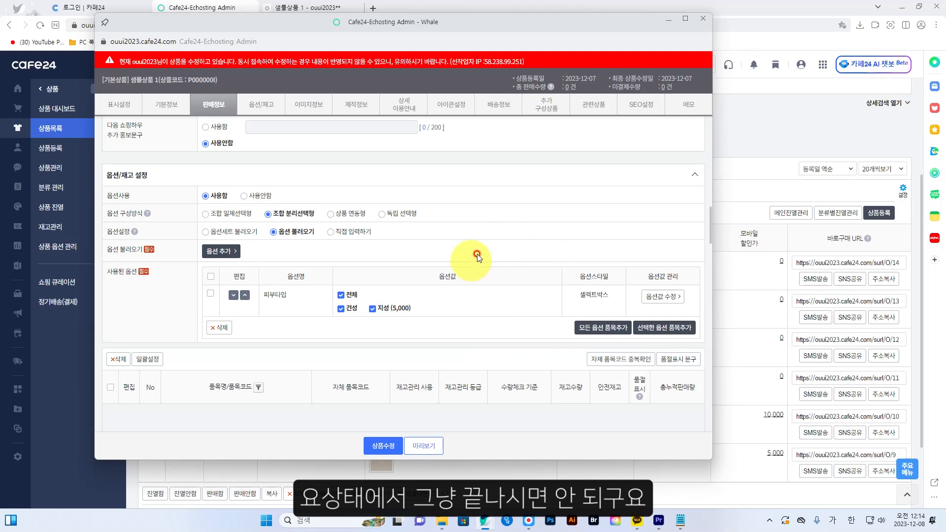
Generate items for all values of the loaded 피부타입 option and save the product changes
{"action": "left_click", "coordinate": [611, 329]}
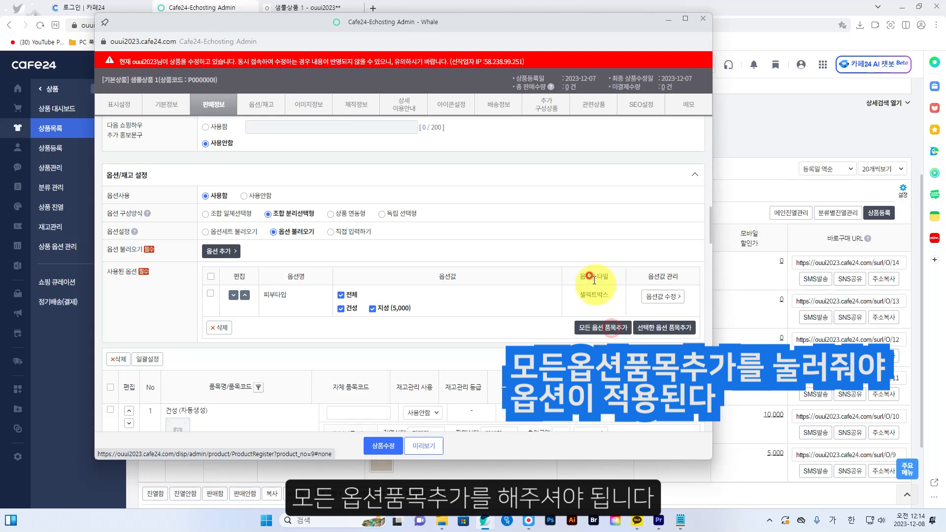
{"action": "scroll", "coordinate": [590, 265], "scroll_direction": "down", "scroll_amount": 4}
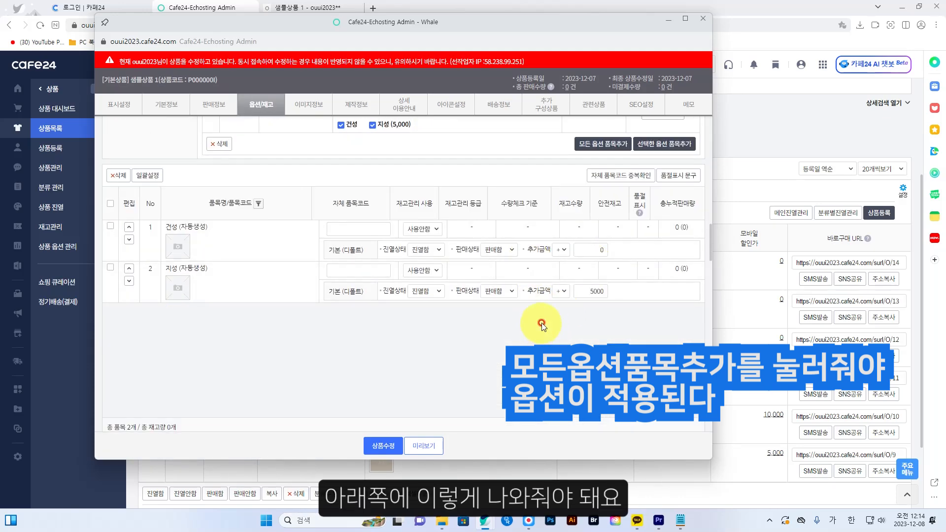
{"action": "scroll", "coordinate": [542, 324], "scroll_direction": "up", "scroll_amount": 1}
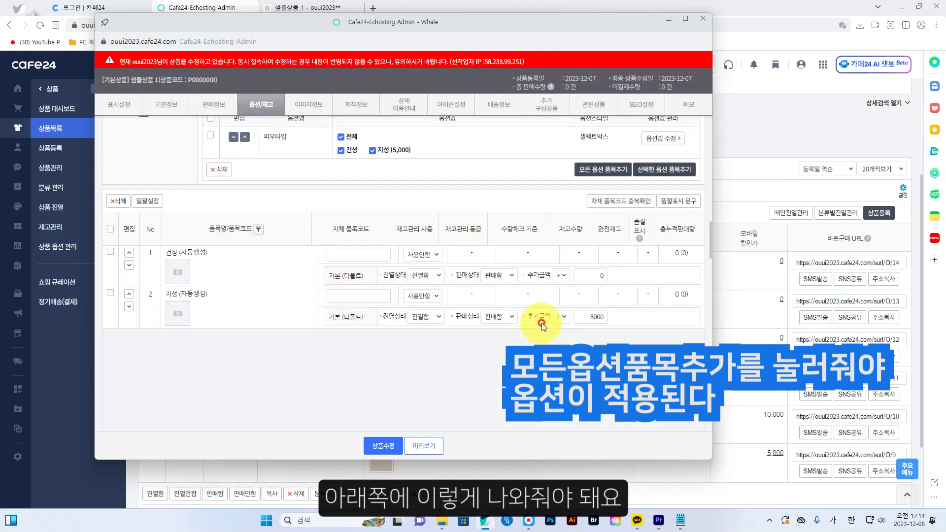
{"action": "scroll", "coordinate": [542, 323], "scroll_direction": "down", "scroll_amount": 1}
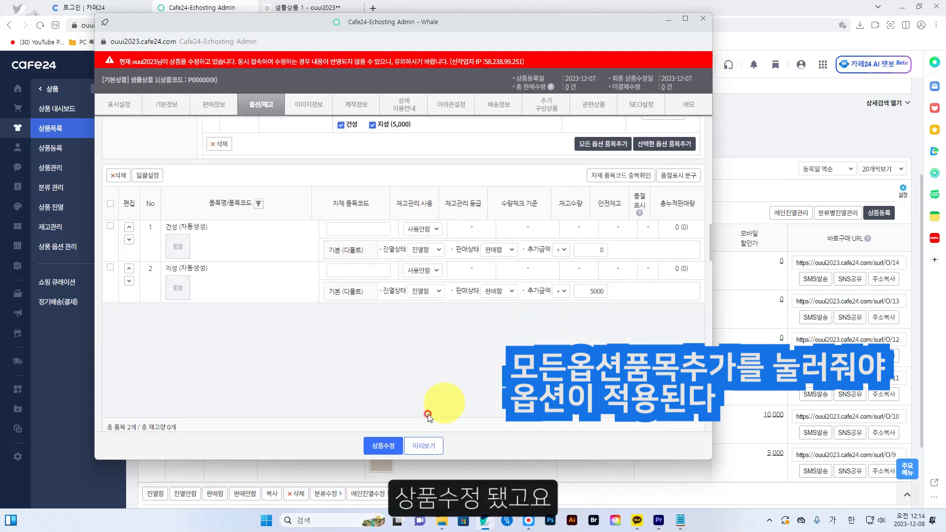
{"action": "left_click", "coordinate": [397, 447]}
{"action": "left_click", "coordinate": [477, 108]}
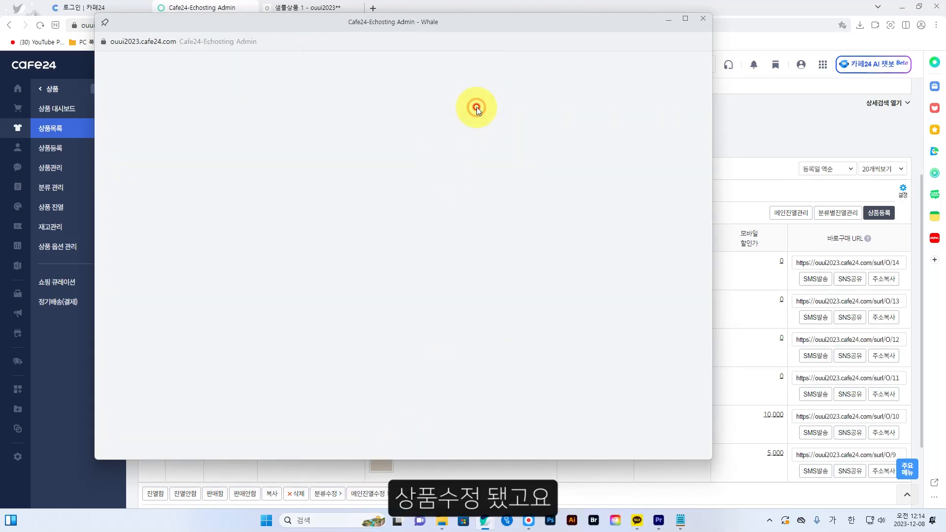
Reload the 샘플상품 1 storefront page and choose 지성 (+5,000원) as its 피부타입 to check the option
{"action": "left_click", "coordinate": [315, 9]}
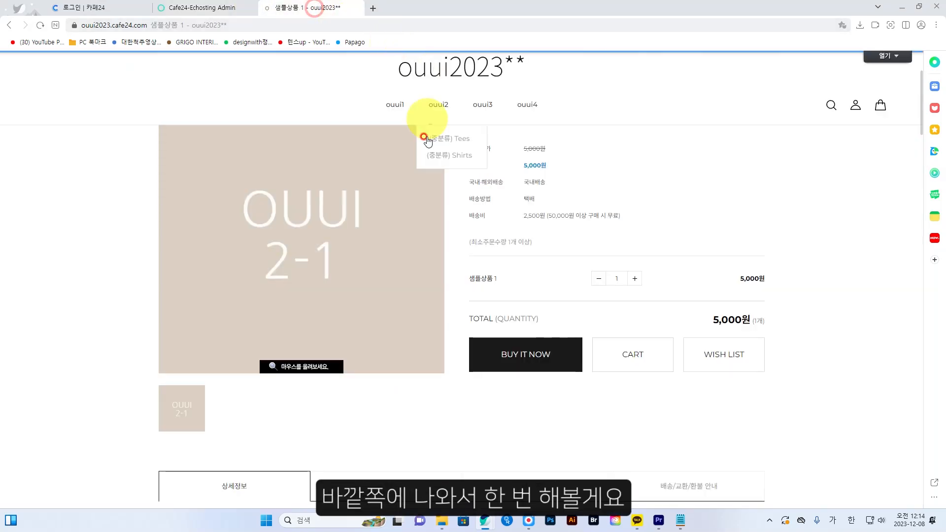
{"action": "left_click", "coordinate": [40, 27]}
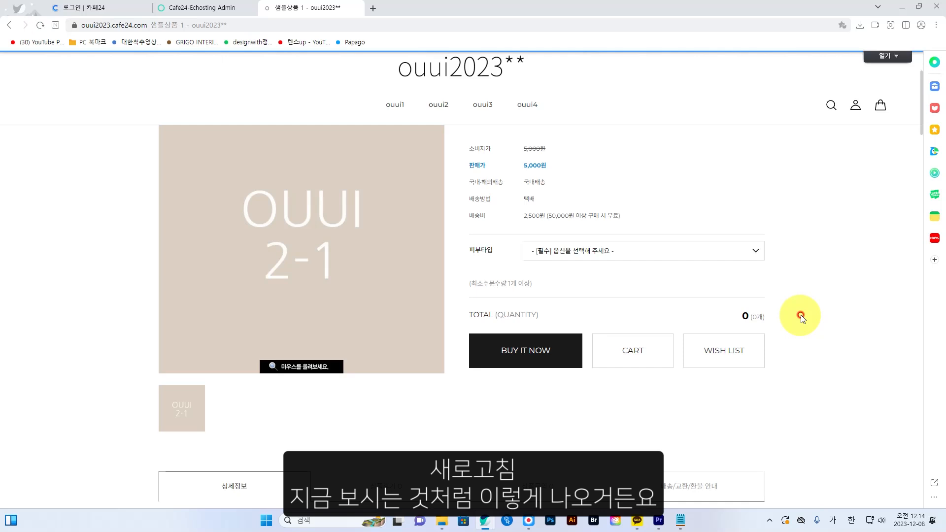
{"action": "left_click", "coordinate": [757, 252]}
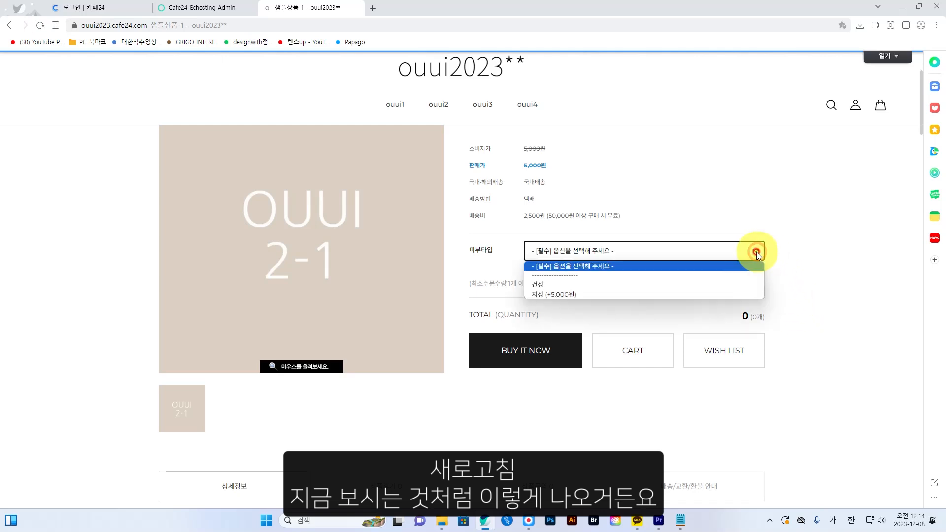
{"action": "left_click", "coordinate": [605, 295]}
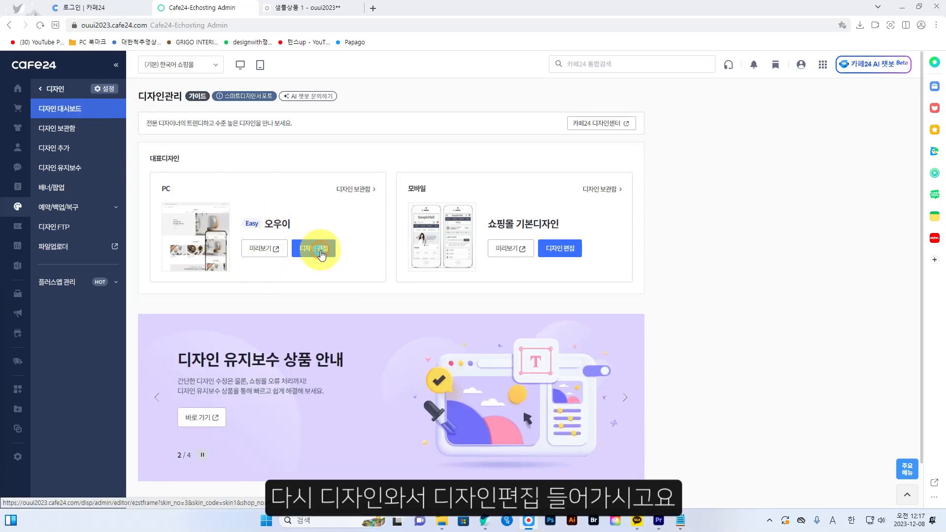
In the PC design editor, register a new 스마트 팝업 and open the Edibot banner maker for its image
{"action": "left_click", "coordinate": [319, 252]}
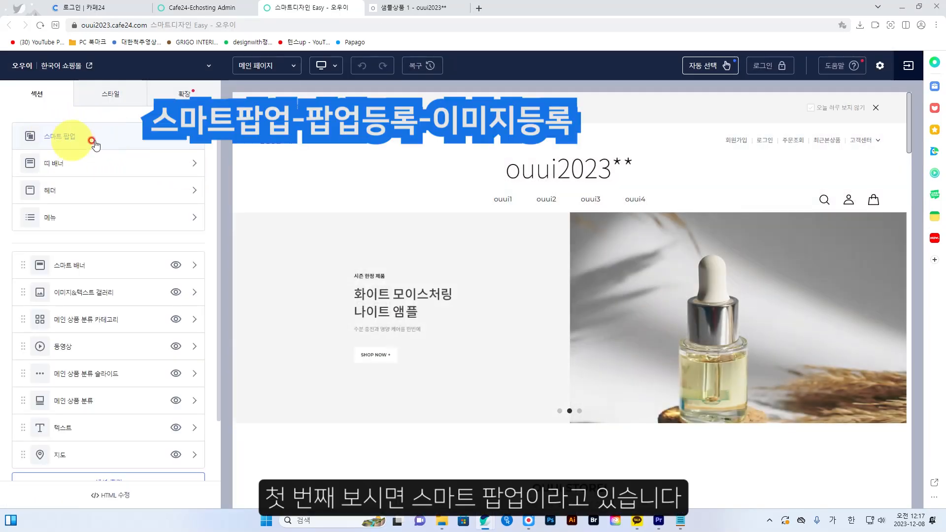
{"action": "left_click", "coordinate": [112, 138]}
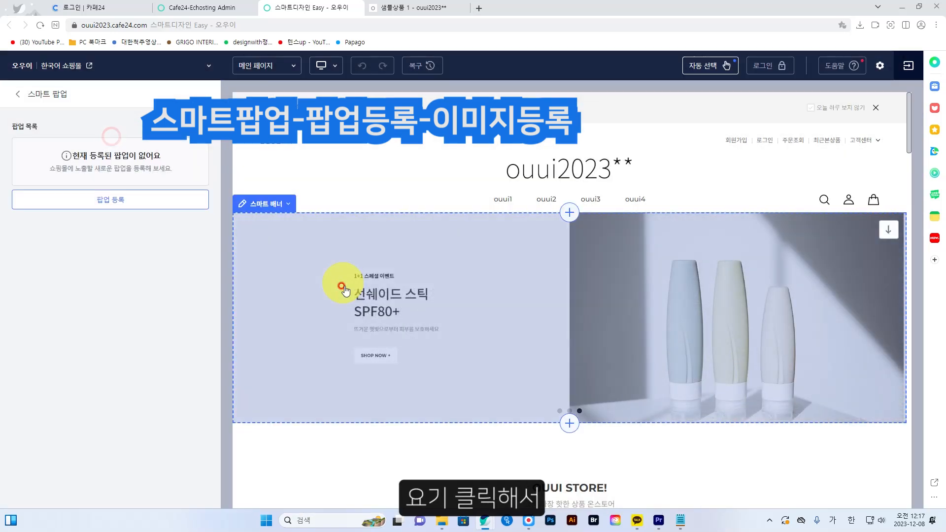
{"action": "left_click", "coordinate": [123, 199]}
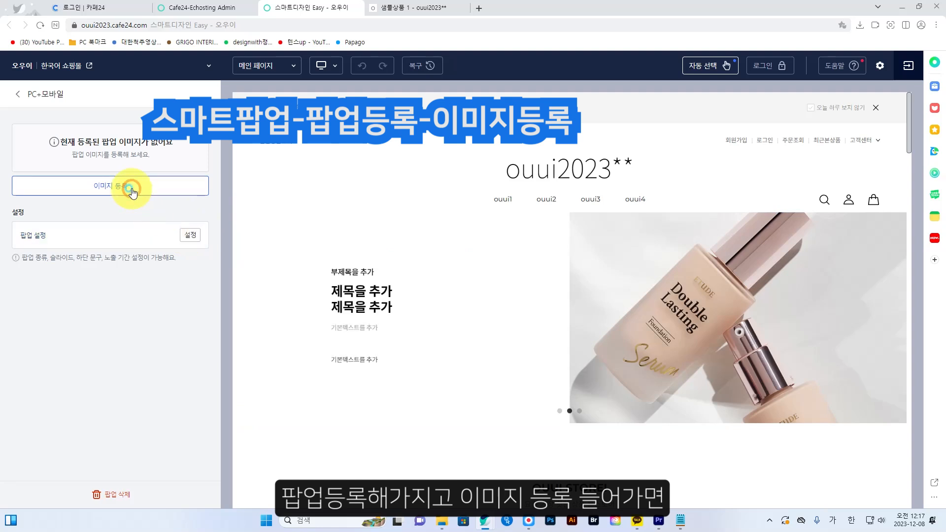
{"action": "left_click", "coordinate": [131, 190]}
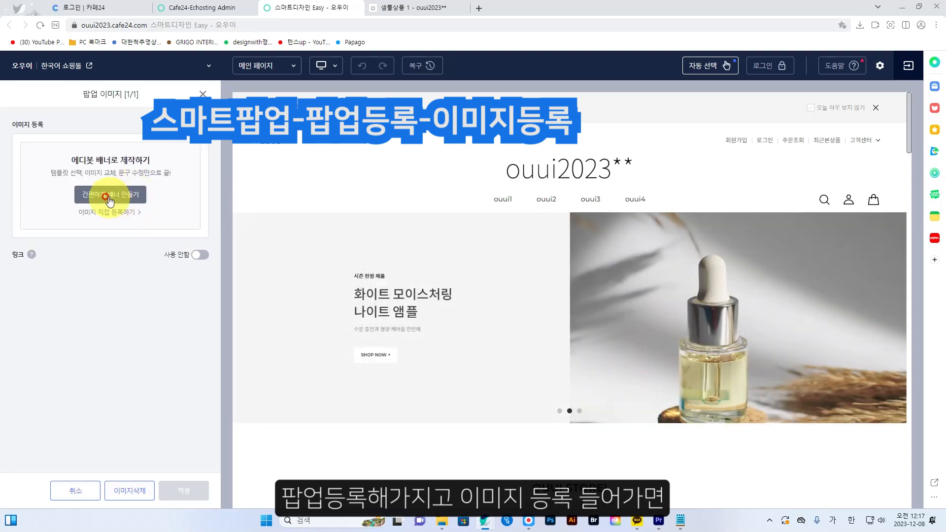
{"action": "left_click", "coordinate": [202, 94]}
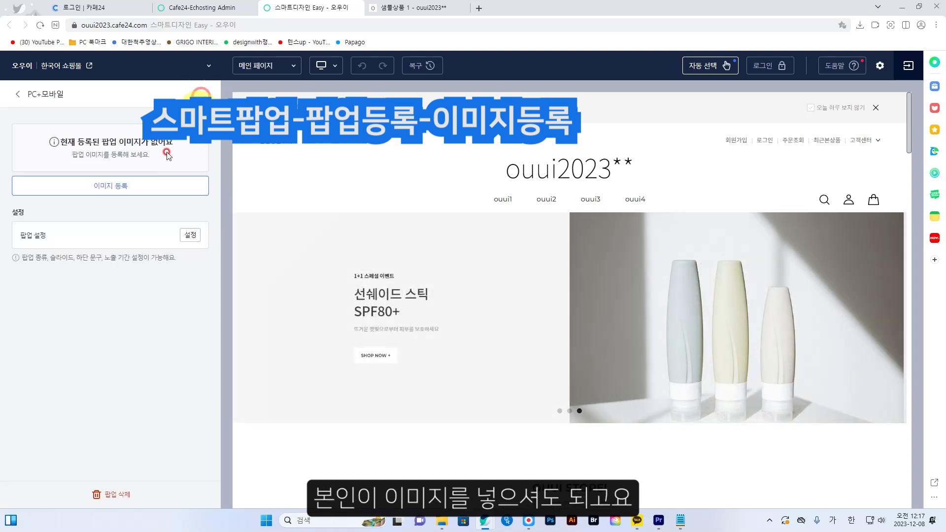
{"action": "left_click", "coordinate": [125, 189]}
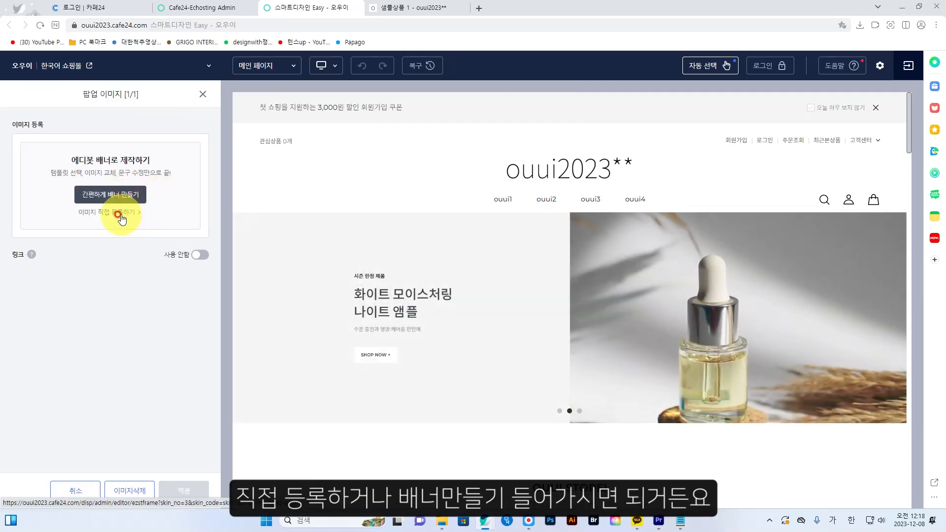
{"action": "left_click", "coordinate": [119, 197]}
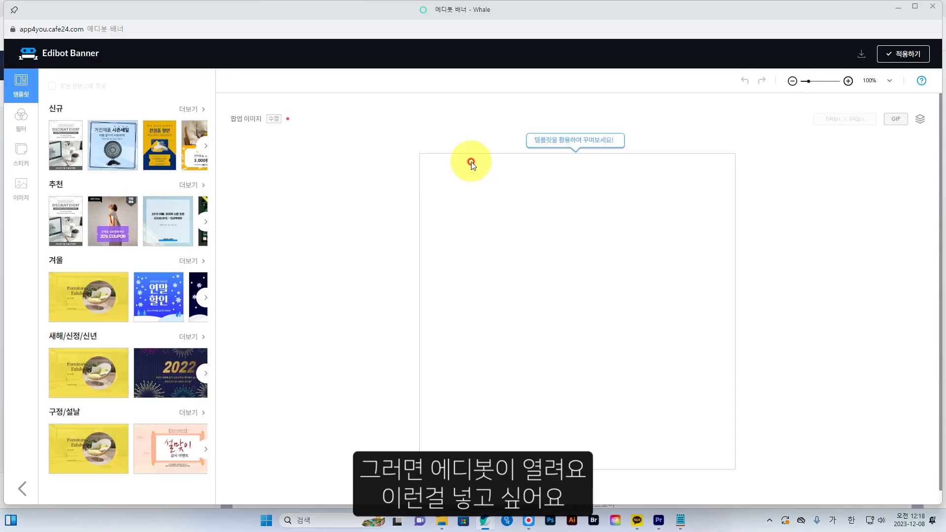
Make the popup banner from the recommended MD Pick 20% COUPON template and apply it as the first popup image
{"action": "left_click", "coordinate": [116, 217]}
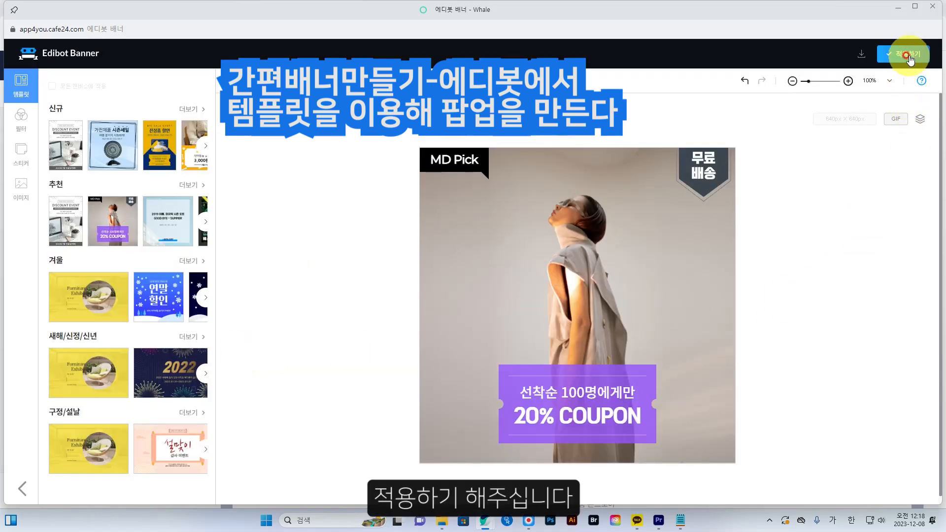
{"action": "left_click", "coordinate": [909, 60]}
{"action": "left_click", "coordinate": [580, 396]}
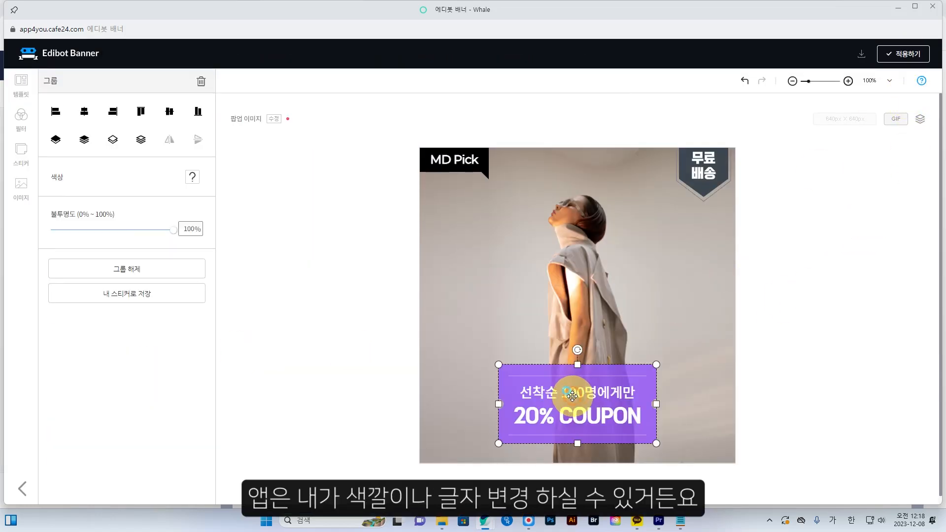
{"action": "left_click", "coordinate": [572, 396]}
{"action": "left_click_drag", "start_coordinate": [567, 395], "coordinate": [611, 393]}
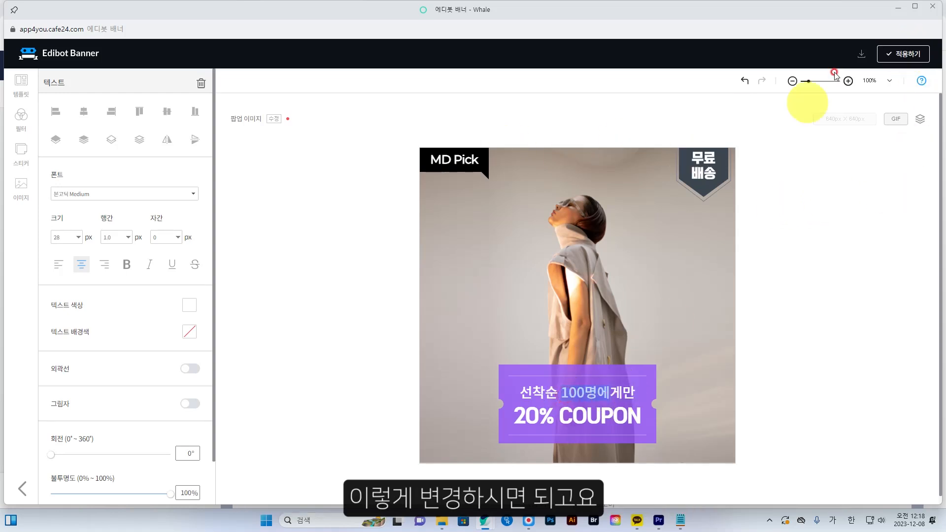
{"action": "left_click", "coordinate": [902, 57]}
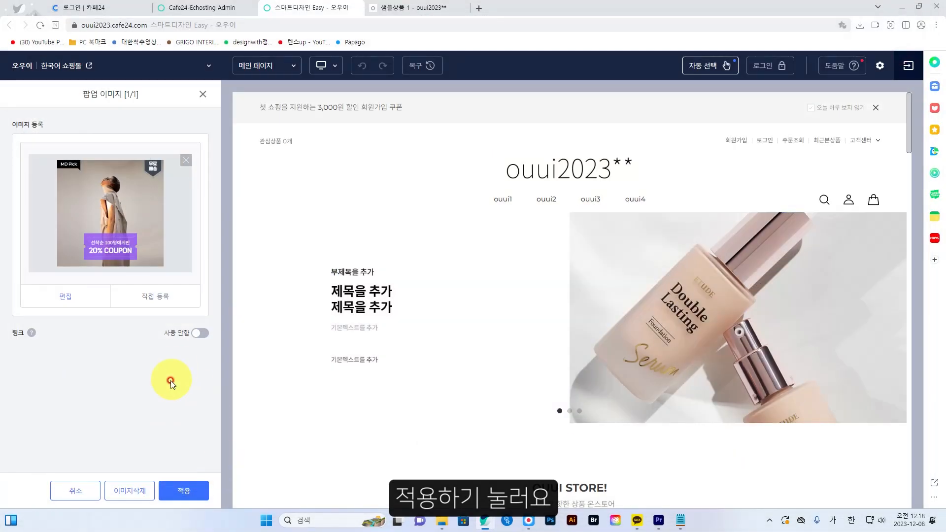
{"action": "left_click", "coordinate": [184, 491]}
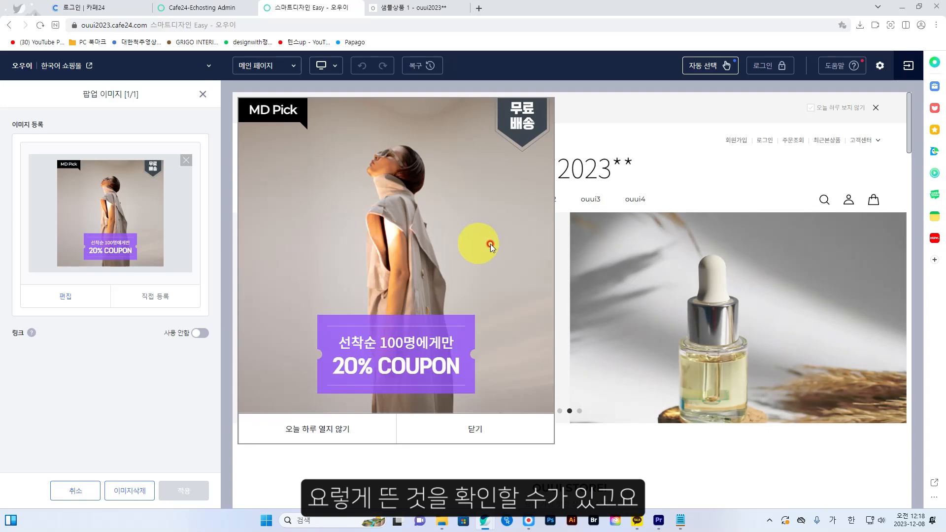
Check the popup on the storefront's main page
{"action": "left_click", "coordinate": [420, 9]}
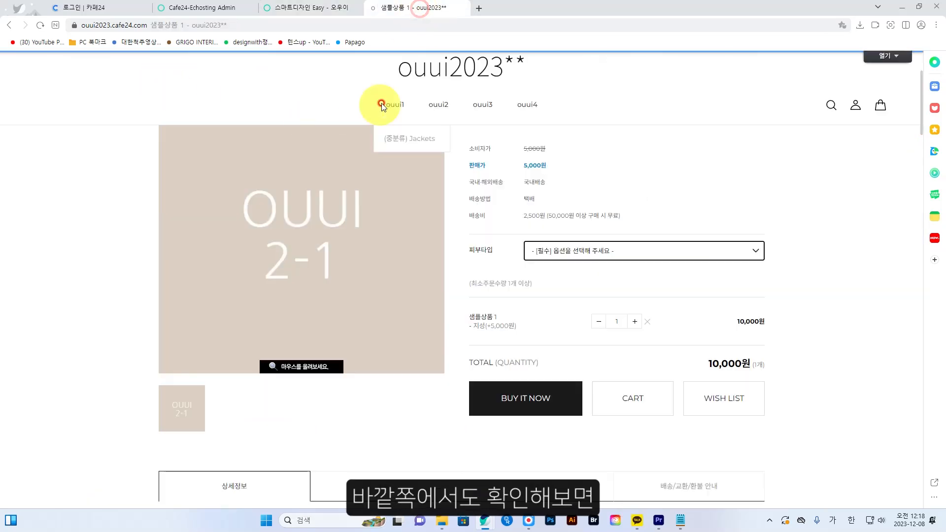
{"action": "left_click", "coordinate": [468, 74]}
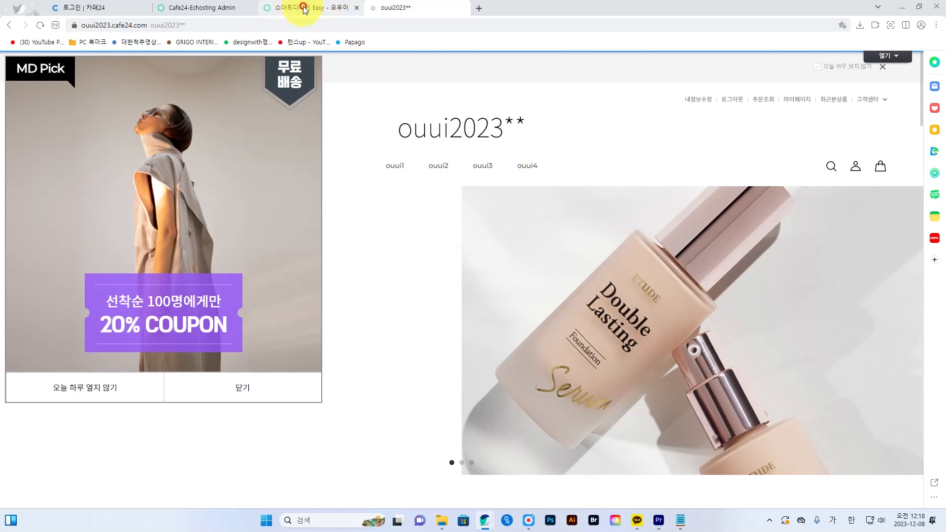
{"action": "left_click", "coordinate": [202, 8]}
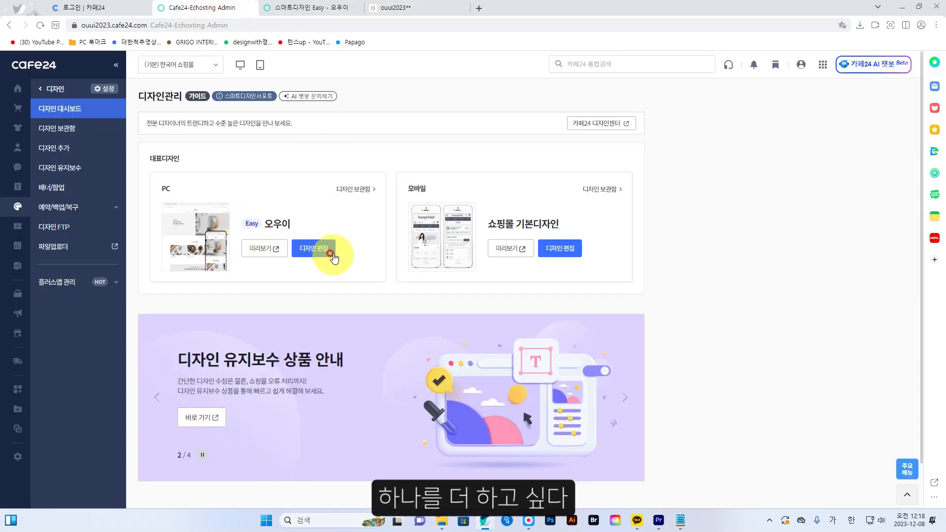
Add a second image to the smart popup, made in Edibot from the recommended 50% OFF template with the long-haired woman
{"action": "left_click", "coordinate": [304, 9]}
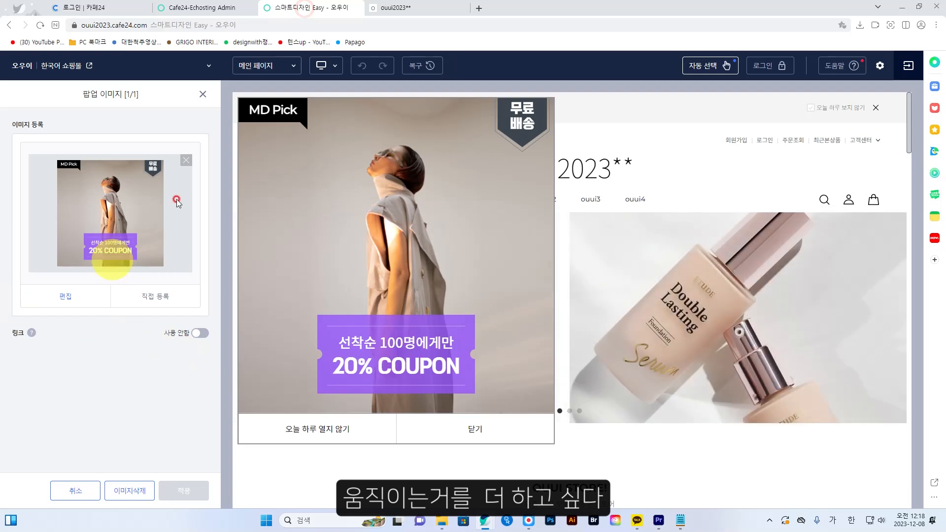
{"action": "left_click", "coordinate": [203, 99]}
{"action": "left_click", "coordinate": [116, 190]}
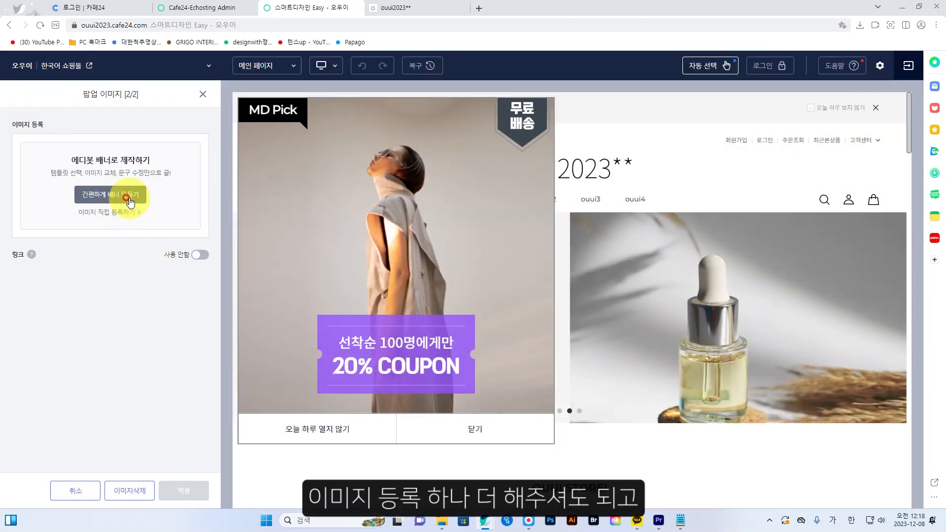
{"action": "left_click", "coordinate": [130, 196]}
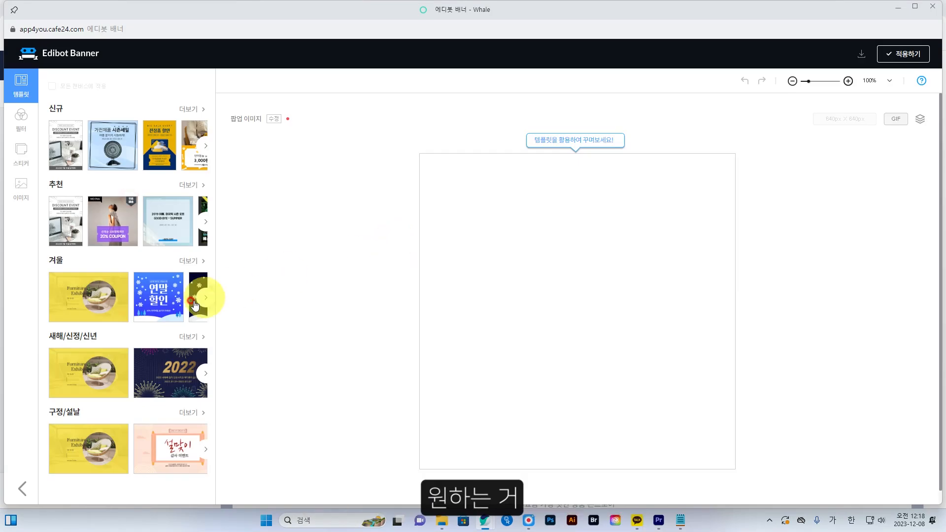
{"action": "left_click", "coordinate": [192, 186]}
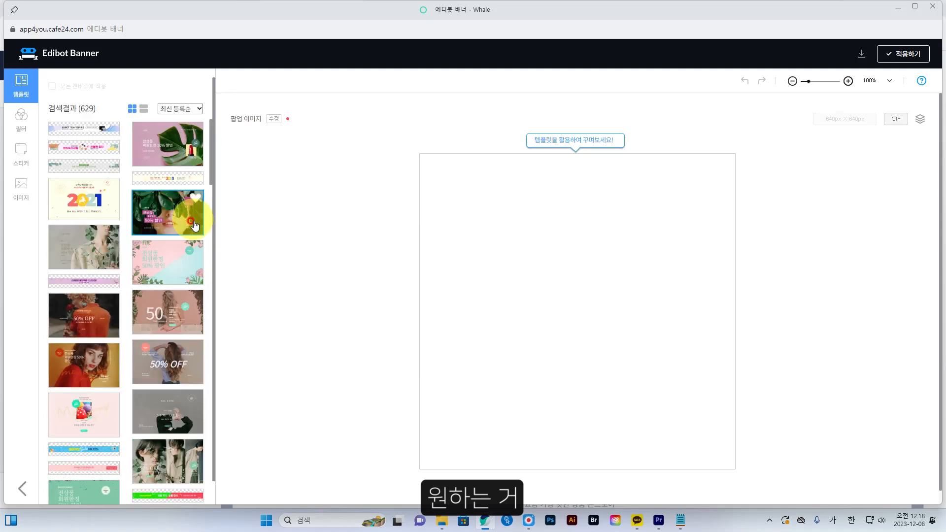
{"action": "left_click", "coordinate": [186, 355]}
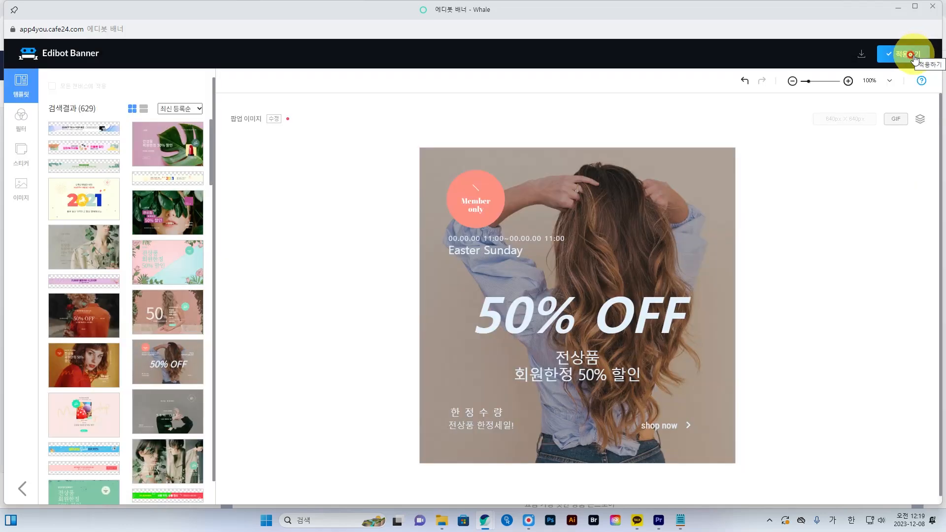
{"action": "left_click", "coordinate": [912, 56]}
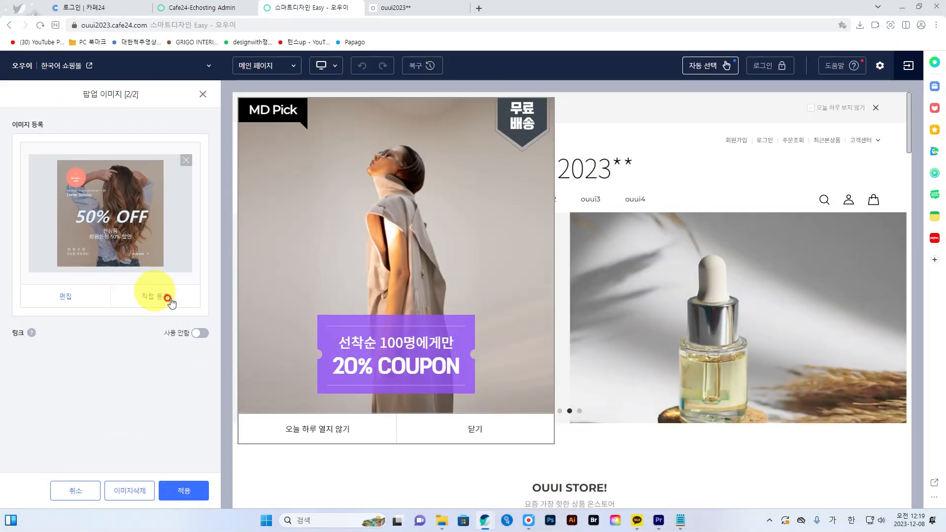
{"action": "left_click", "coordinate": [180, 492]}
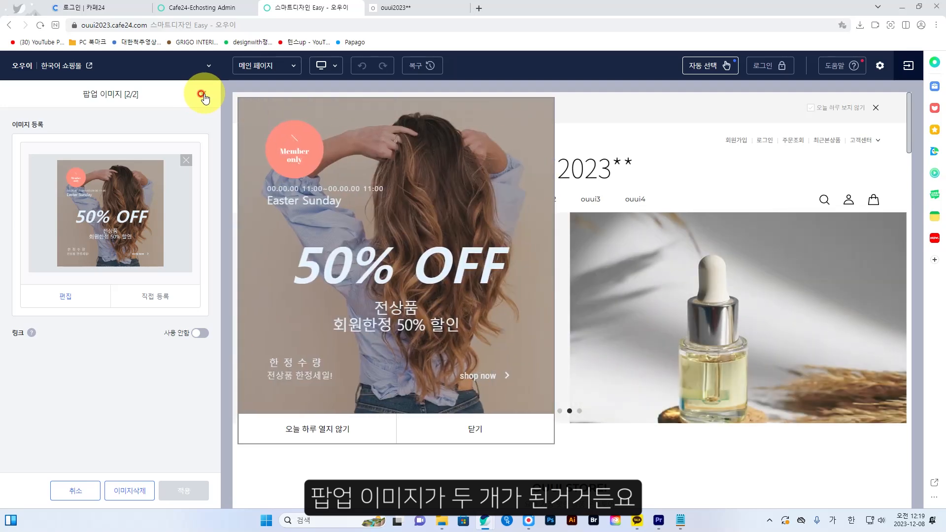
Try the 바 형태 slide indicator in the smart popup's settings and cancel without applying it
{"action": "left_click", "coordinate": [201, 95]}
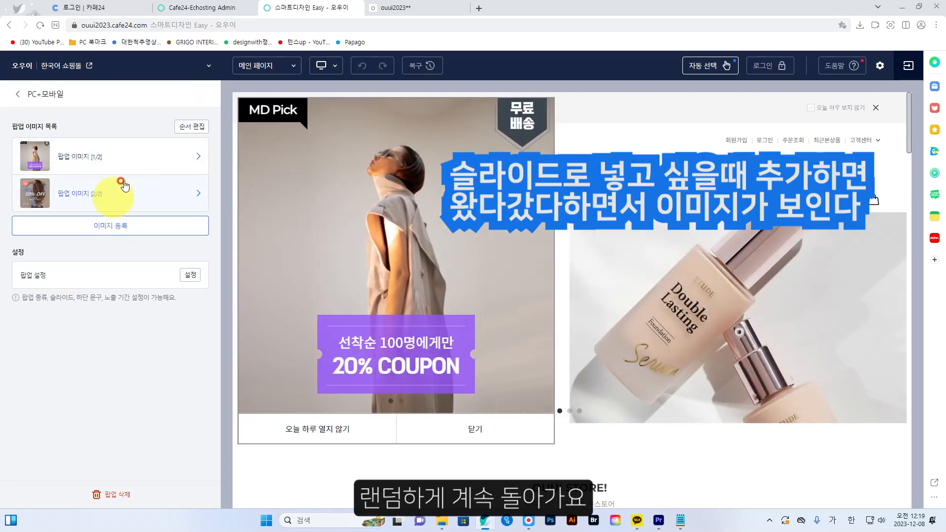
{"action": "left_click", "coordinate": [192, 275]}
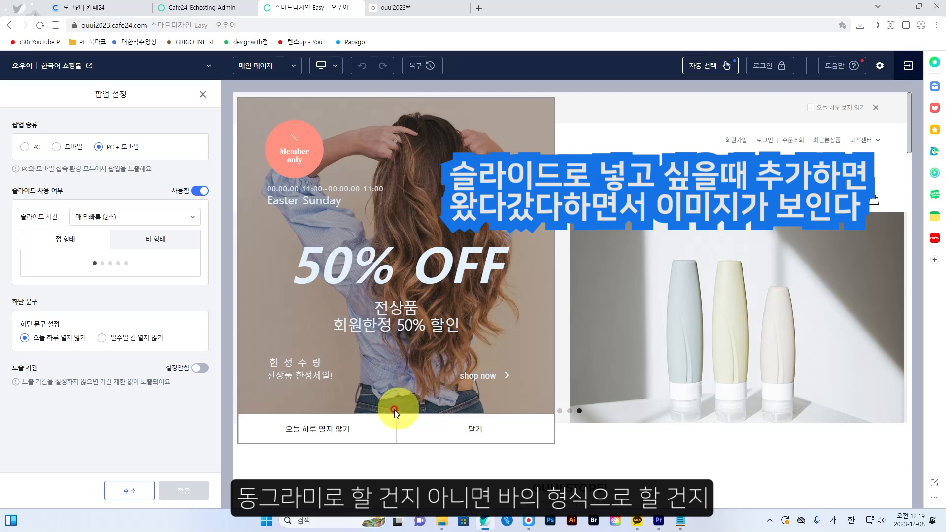
{"action": "left_click", "coordinate": [145, 241]}
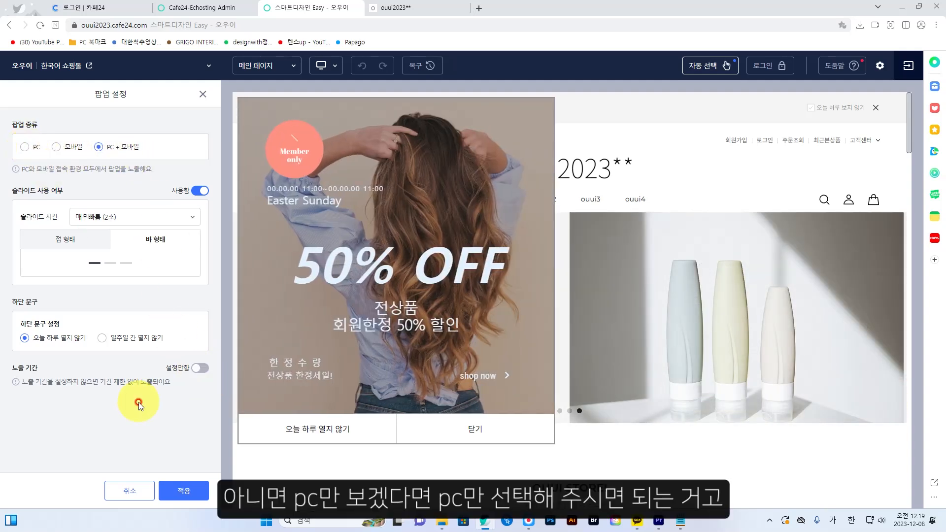
{"action": "left_click", "coordinate": [130, 491]}
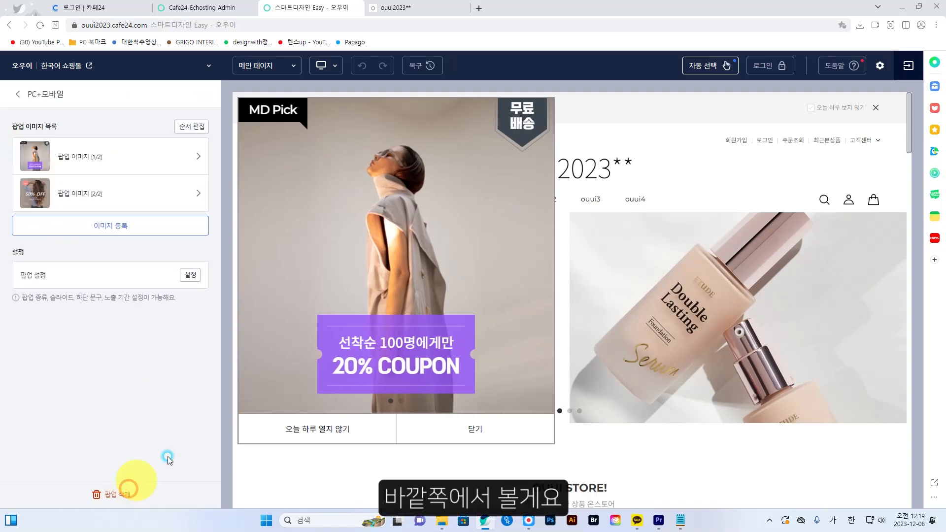
Reload the storefront's main page and view the second image of the popup slider
{"action": "left_click", "coordinate": [417, 8]}
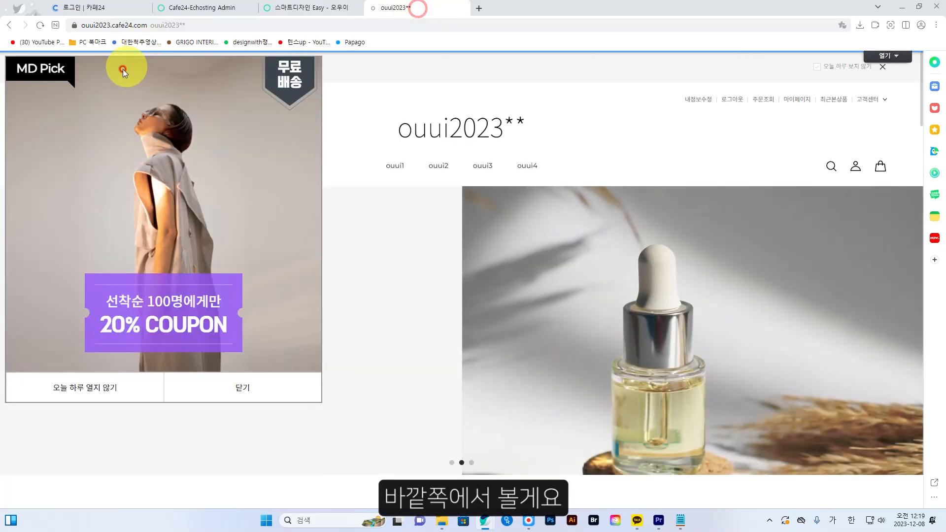
{"action": "left_click", "coordinate": [39, 27]}
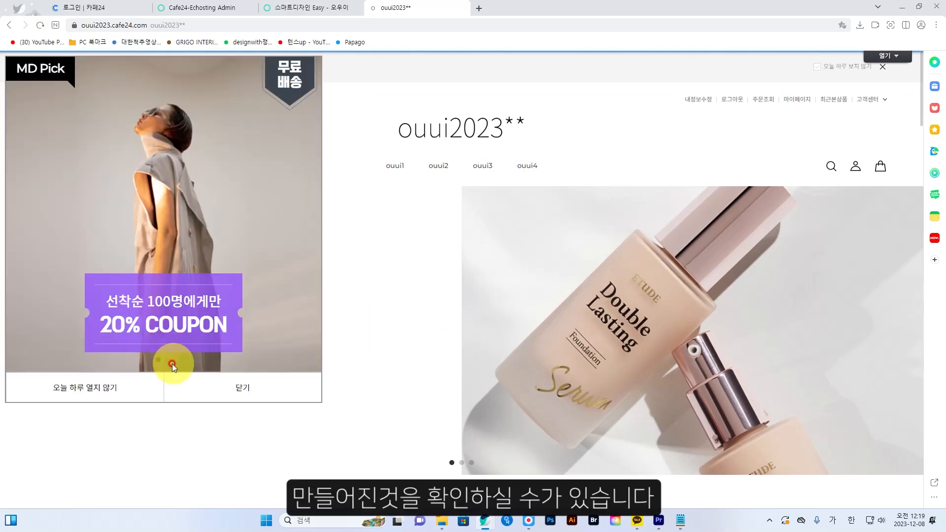
{"action": "left_click", "coordinate": [169, 361]}
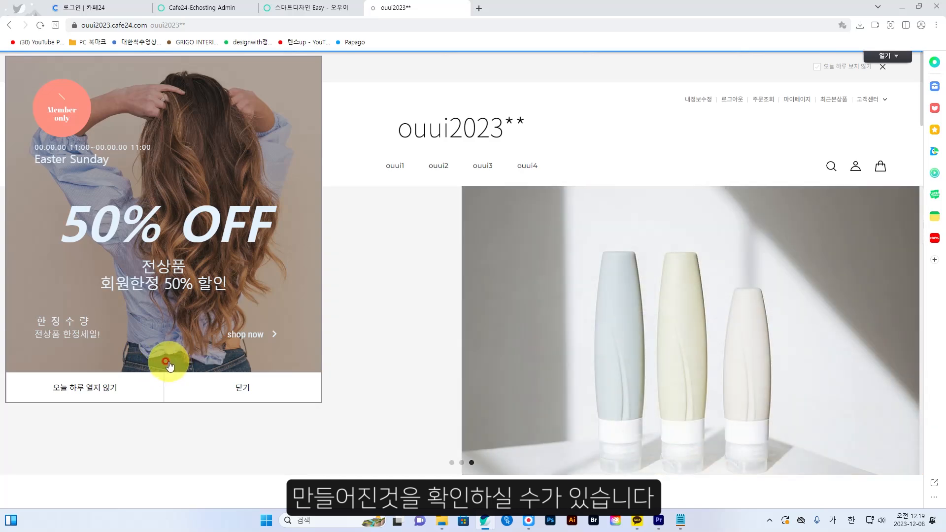
Return to the design editor's main section list and close the popup in the page preview
{"action": "left_click", "coordinate": [307, 8]}
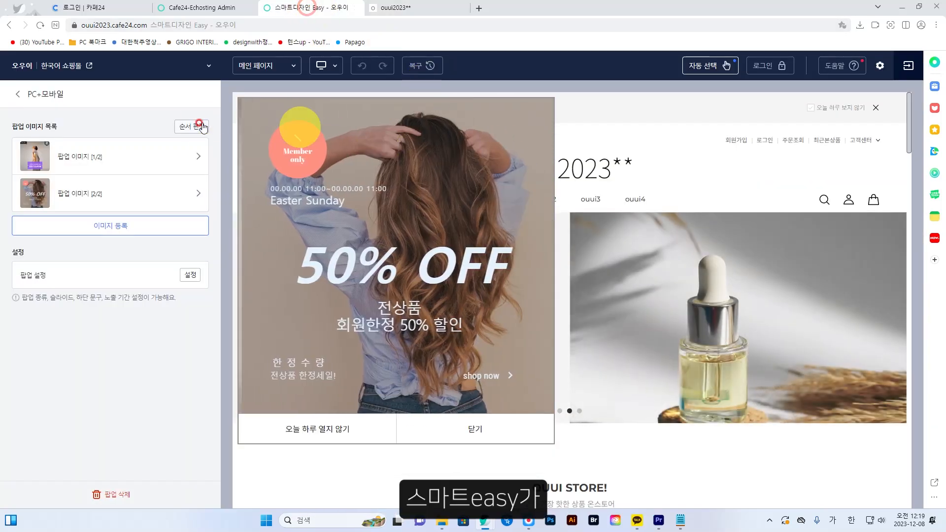
{"action": "left_click", "coordinate": [18, 94]}
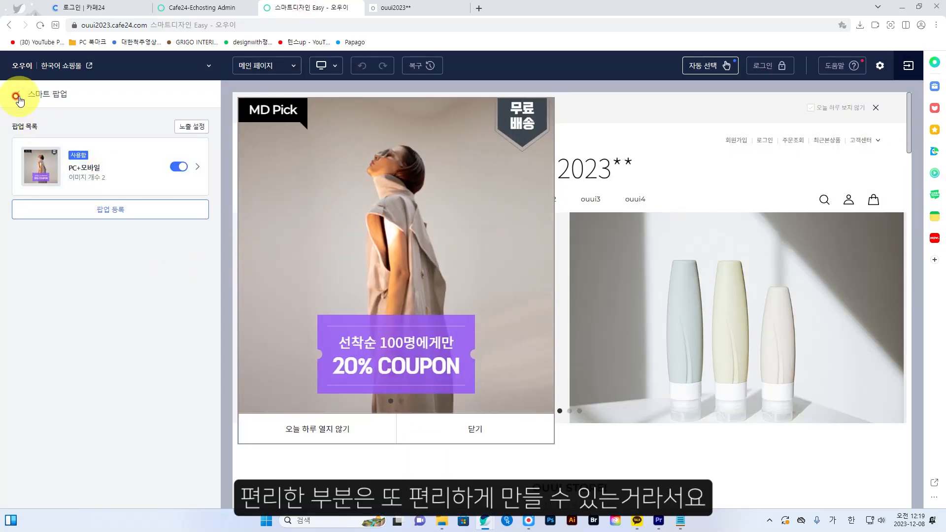
{"action": "left_click", "coordinate": [18, 94]}
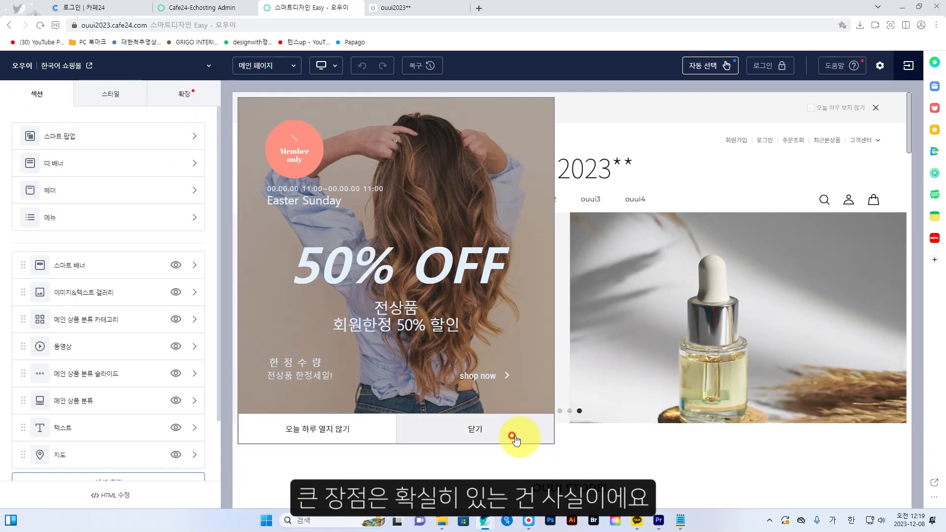
{"action": "left_click", "coordinate": [480, 433]}
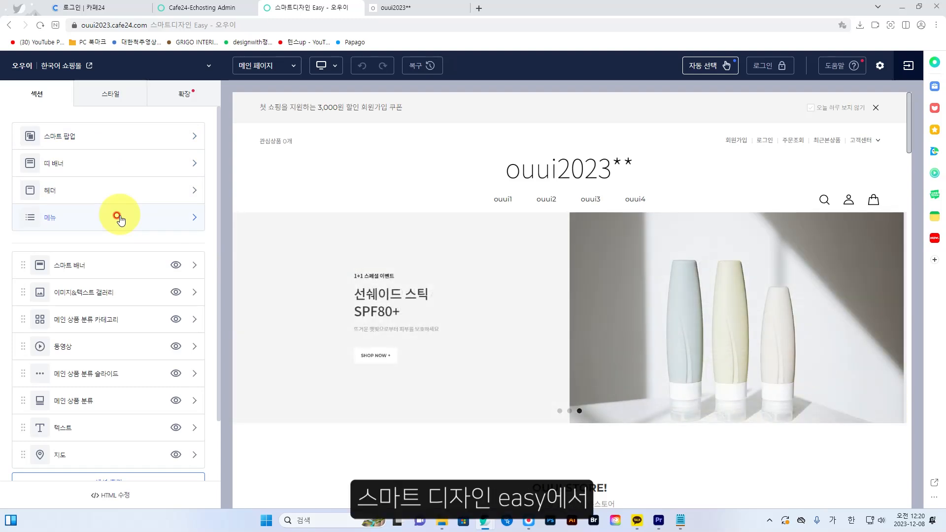
{"action": "left_click", "coordinate": [146, 264]}
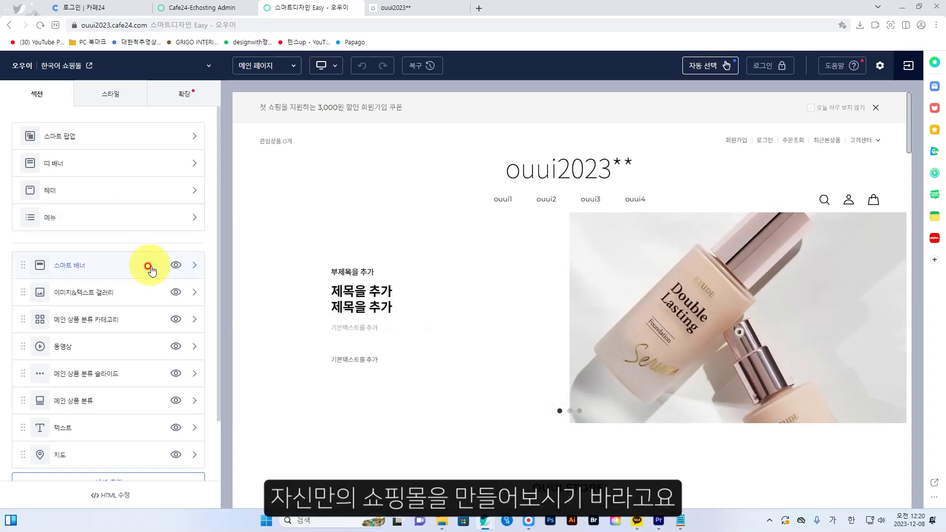
{"action": "scroll", "coordinate": [148, 266], "scroll_direction": "down", "scroll_amount": 2}
{"action": "scroll", "coordinate": [151, 271], "scroll_direction": "up", "scroll_amount": 2}
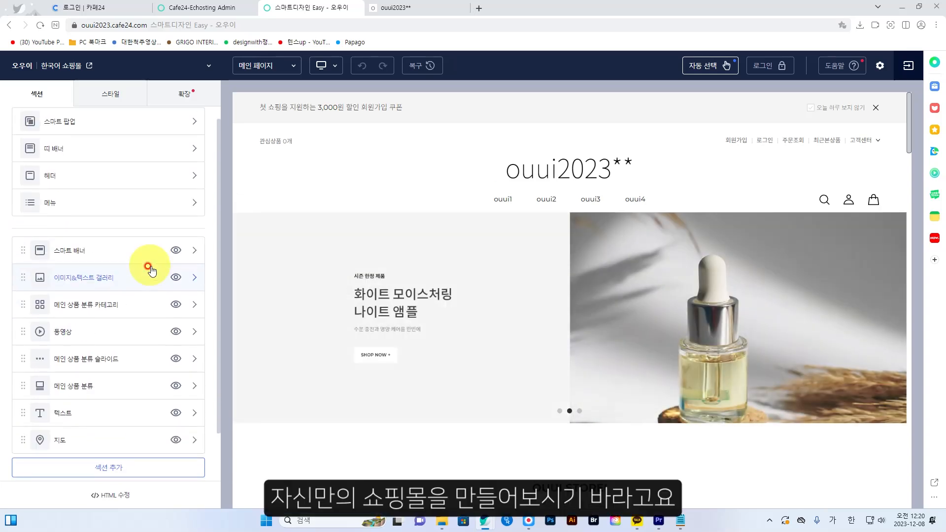